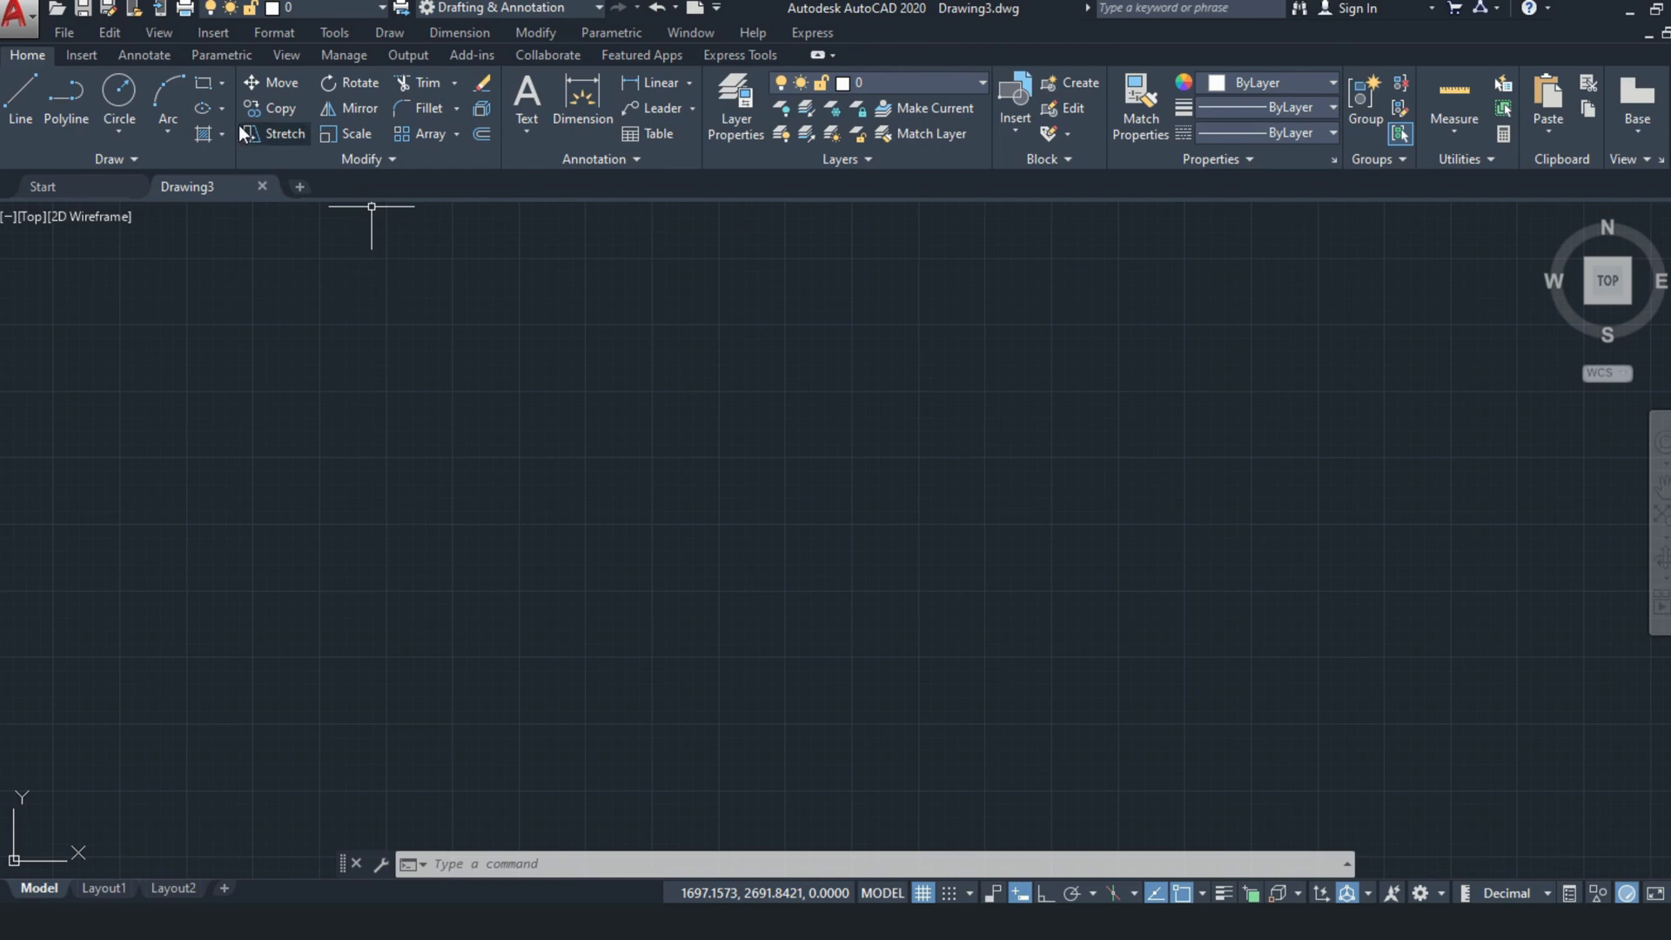
click(207, 87)
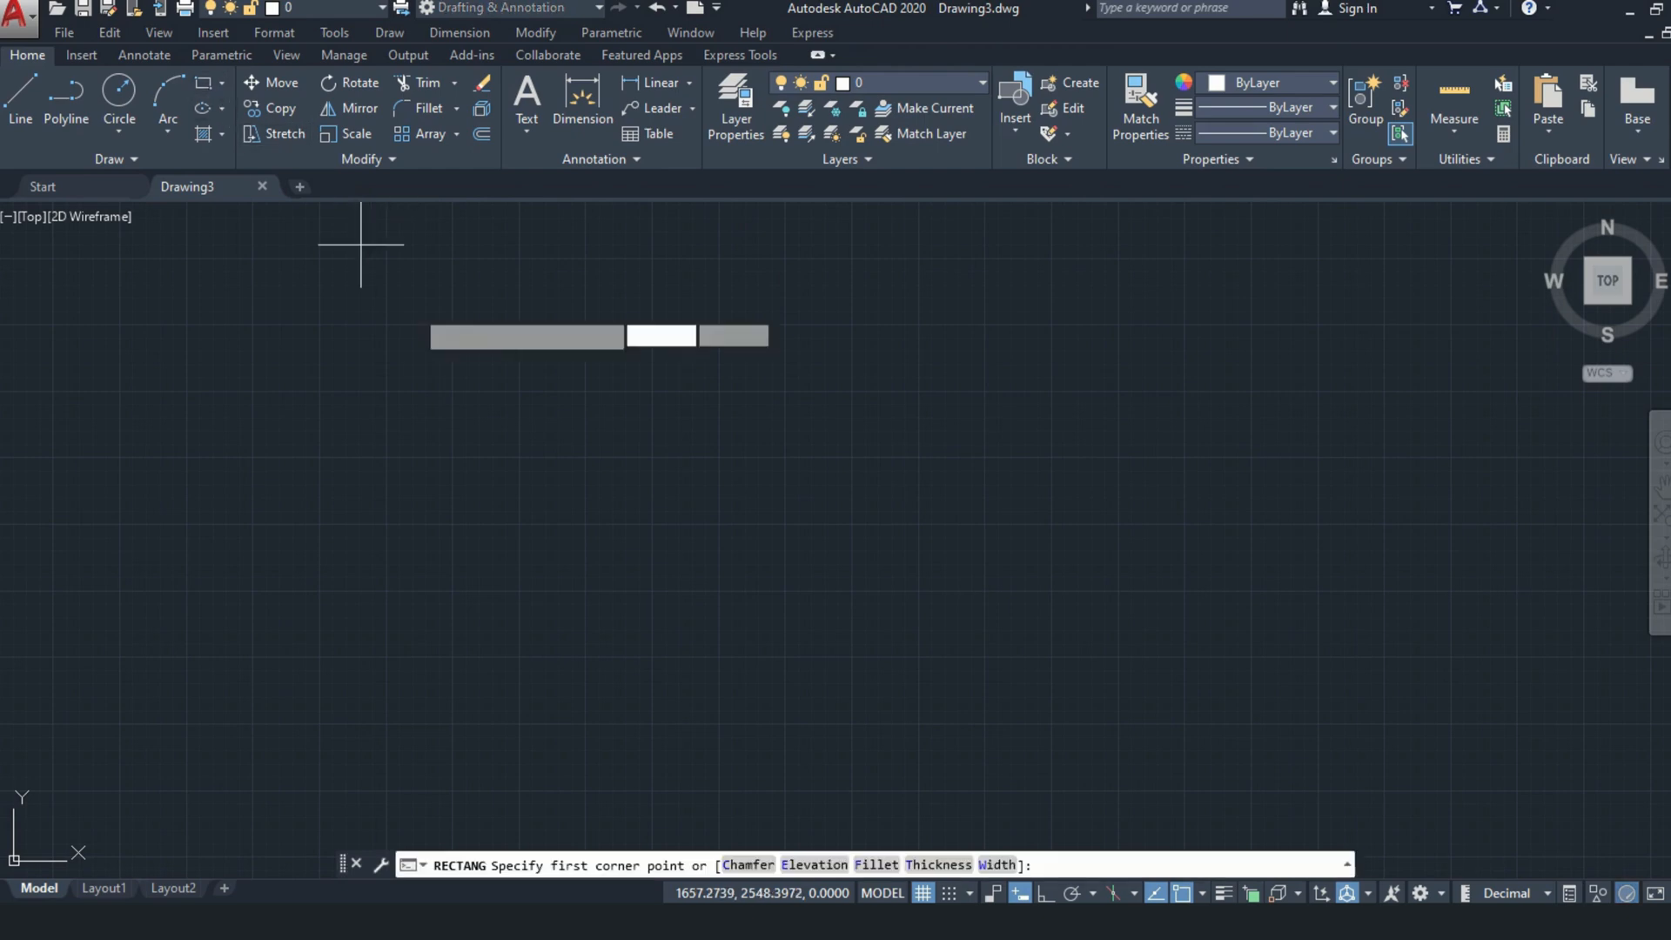
click(451, 370)
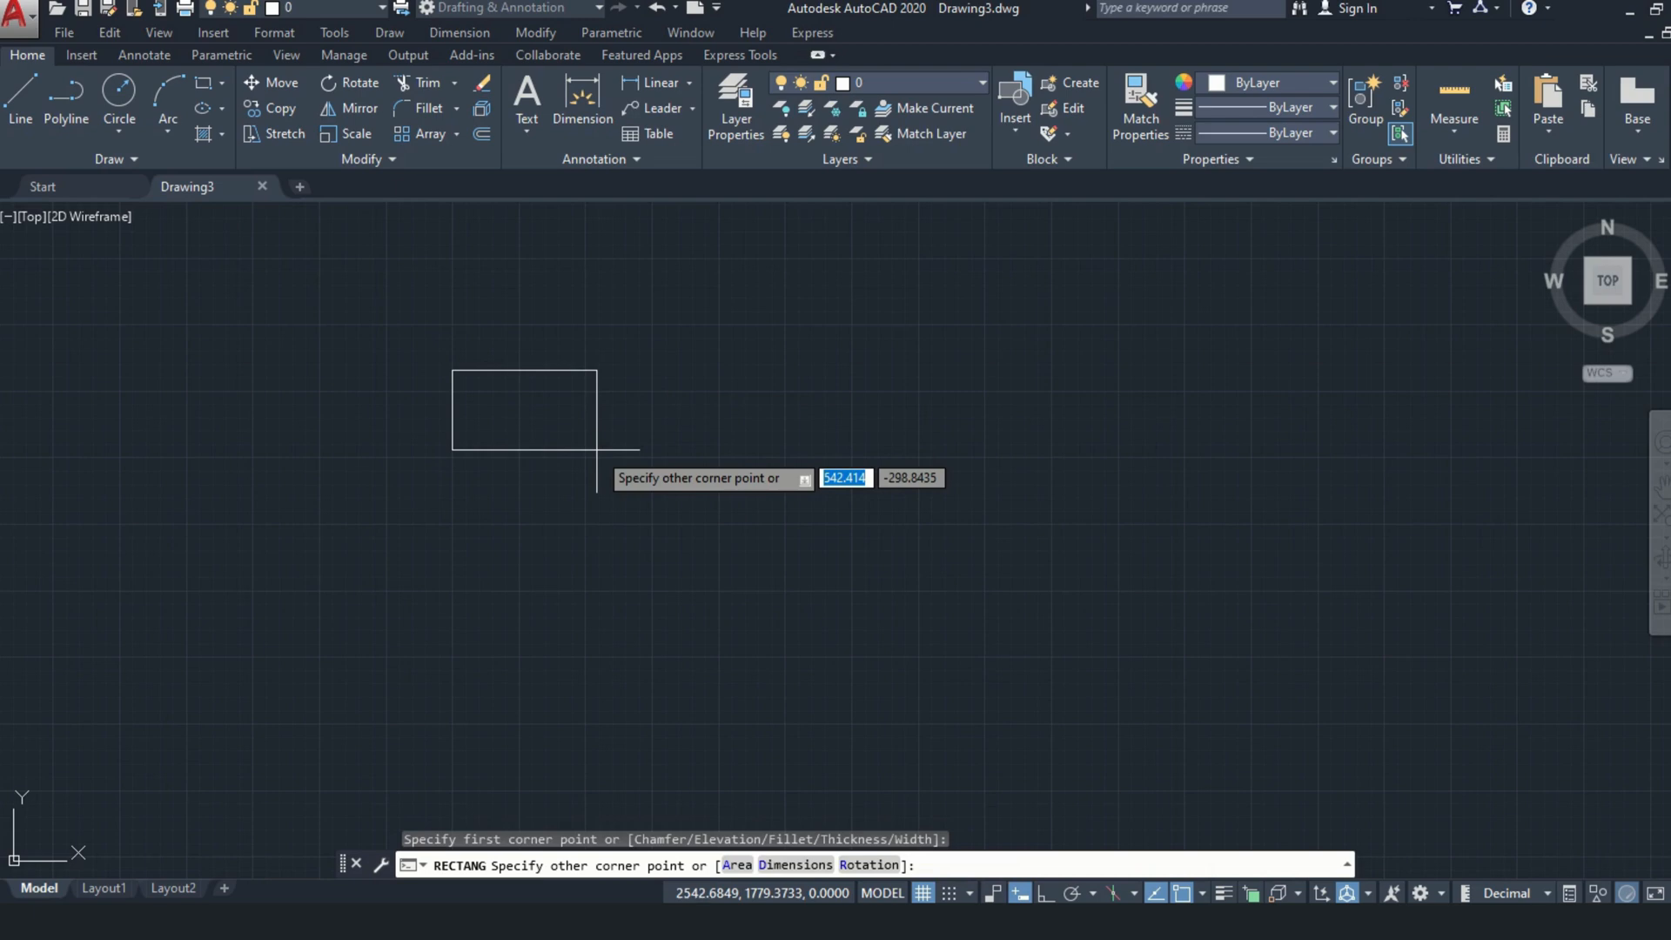
key(Escape)
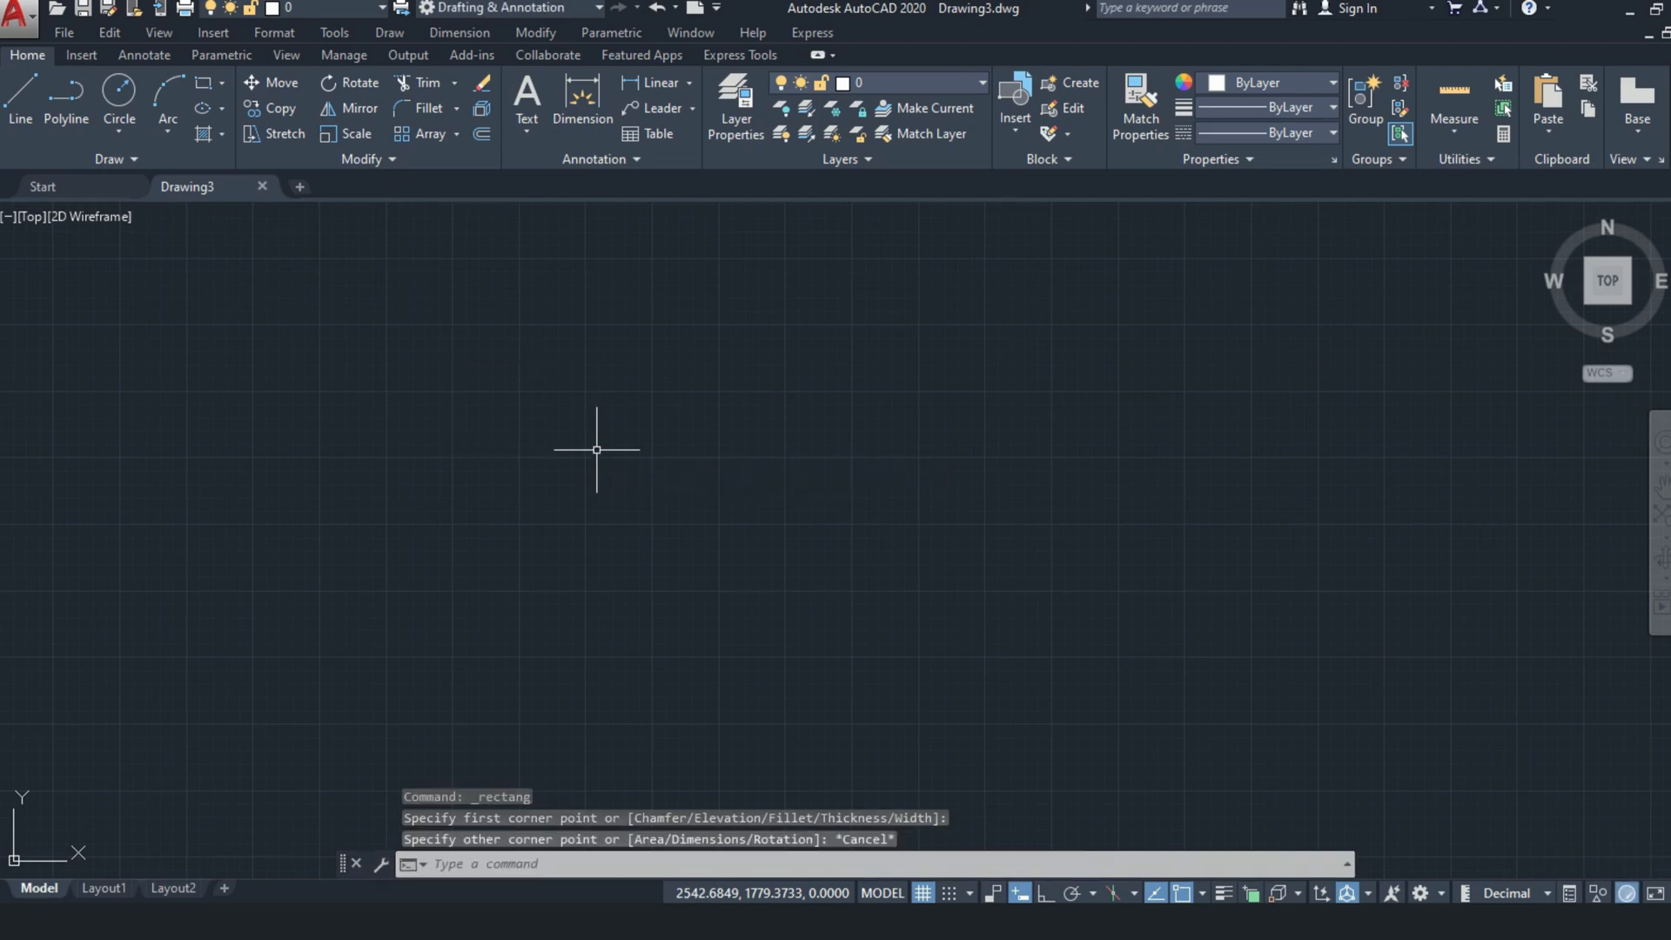
Set the drawing units' length precision to 0, keeping decimal lengths and millimetres as the insertion scale
text(UN)
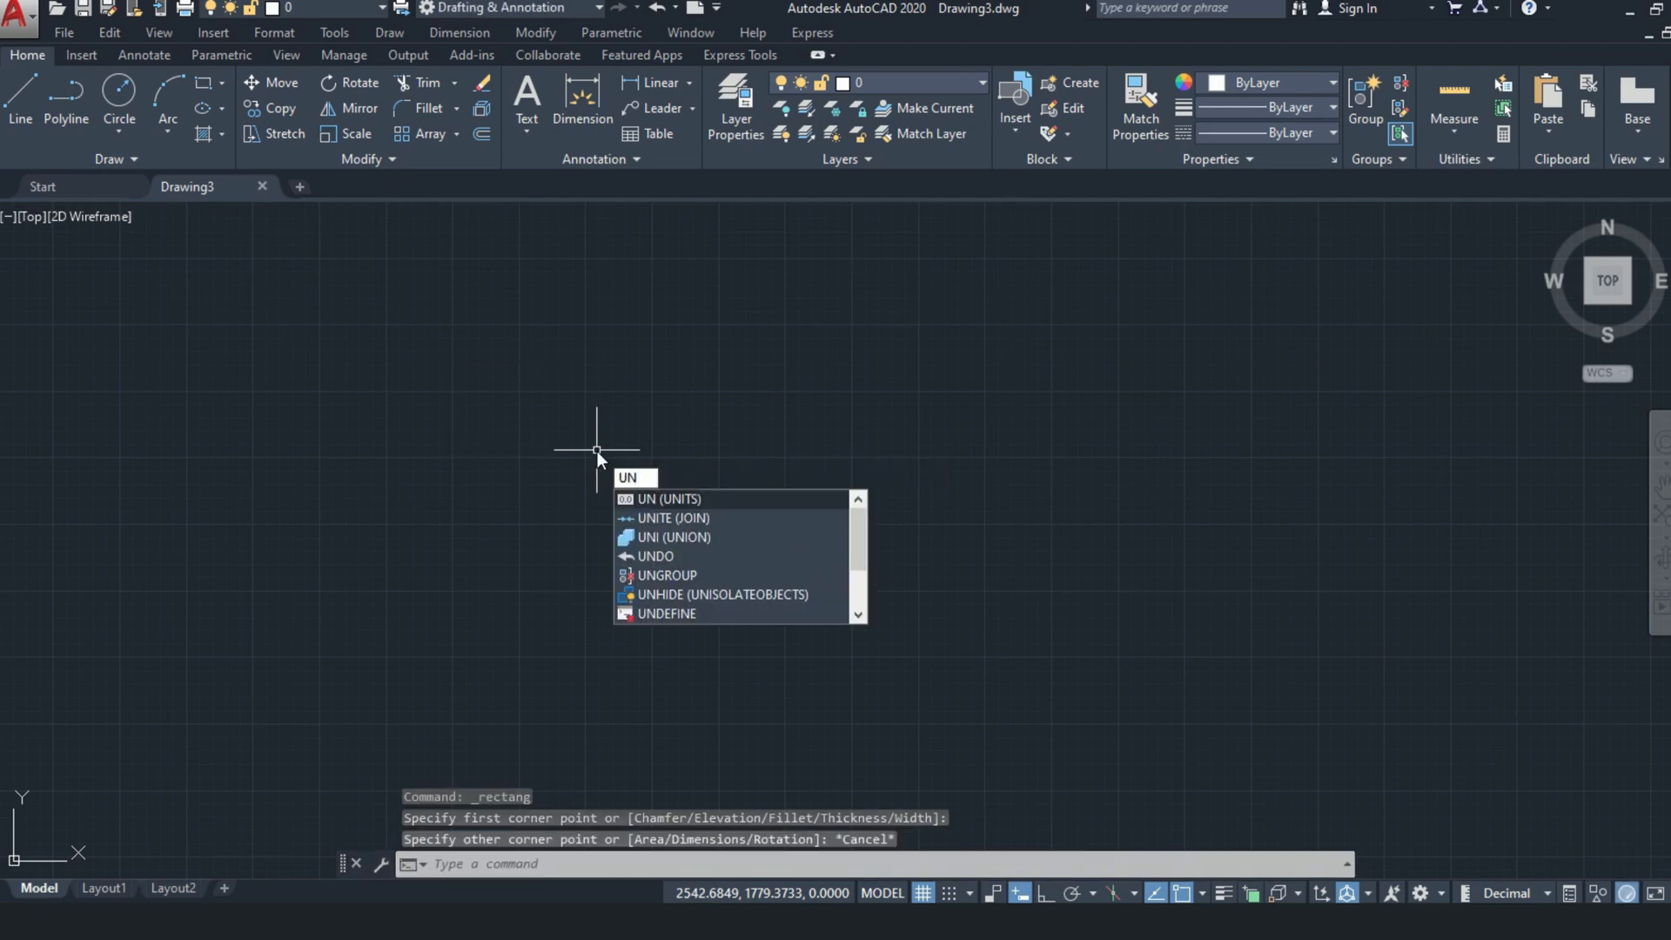
key(Return)
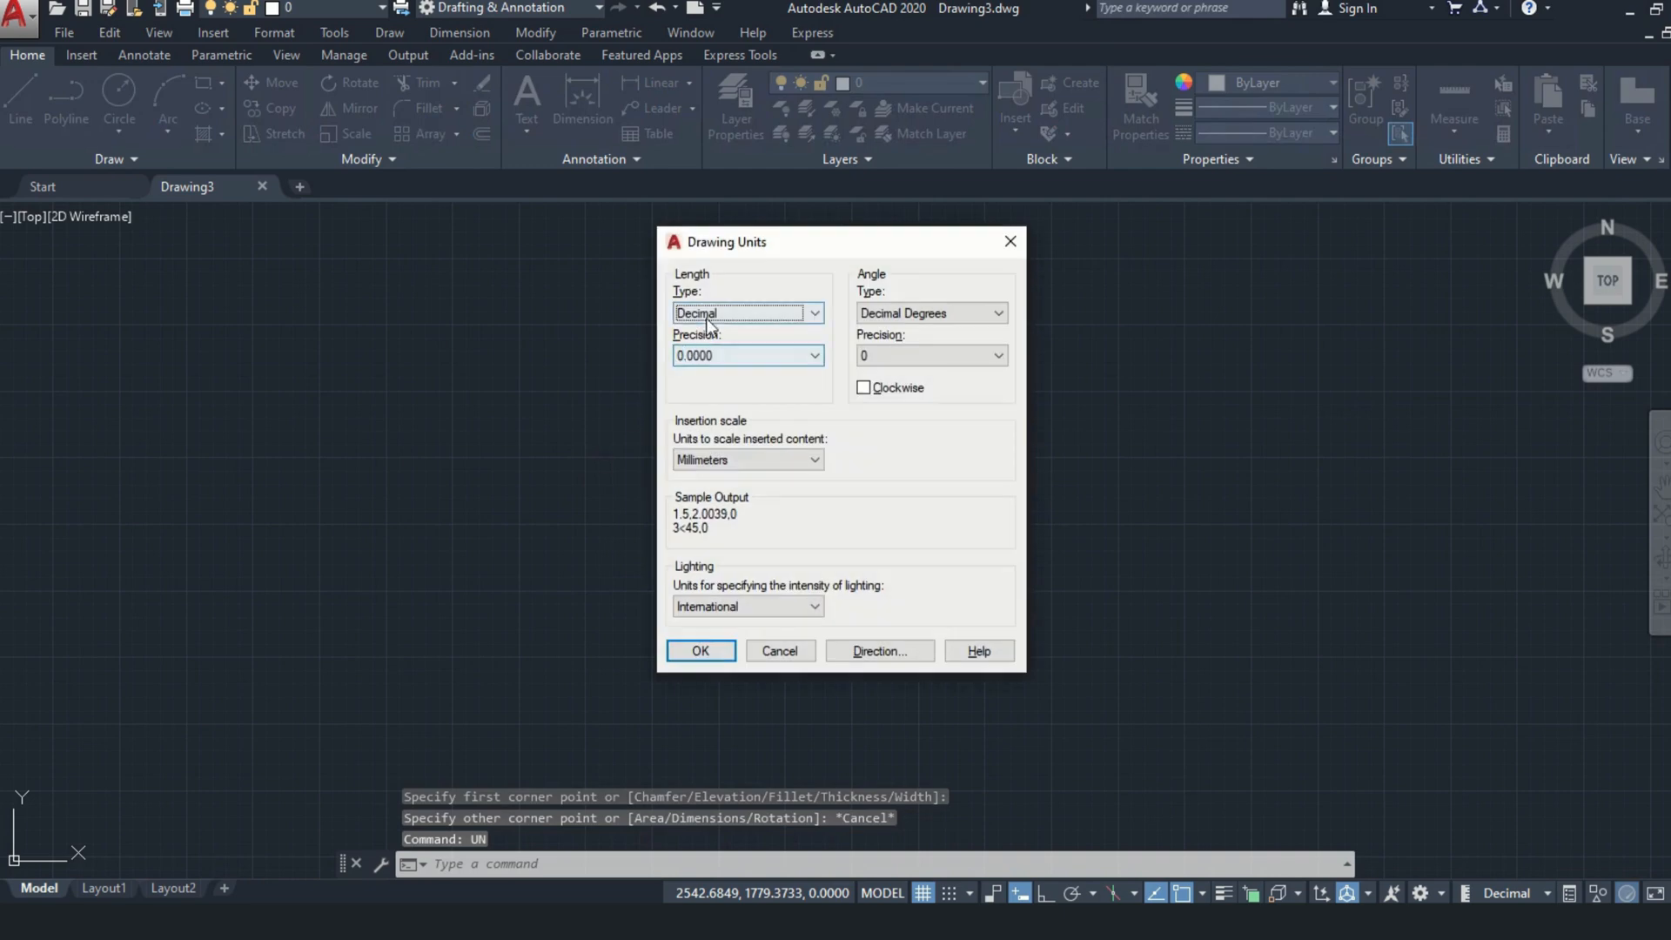
click(707, 350)
click(703, 369)
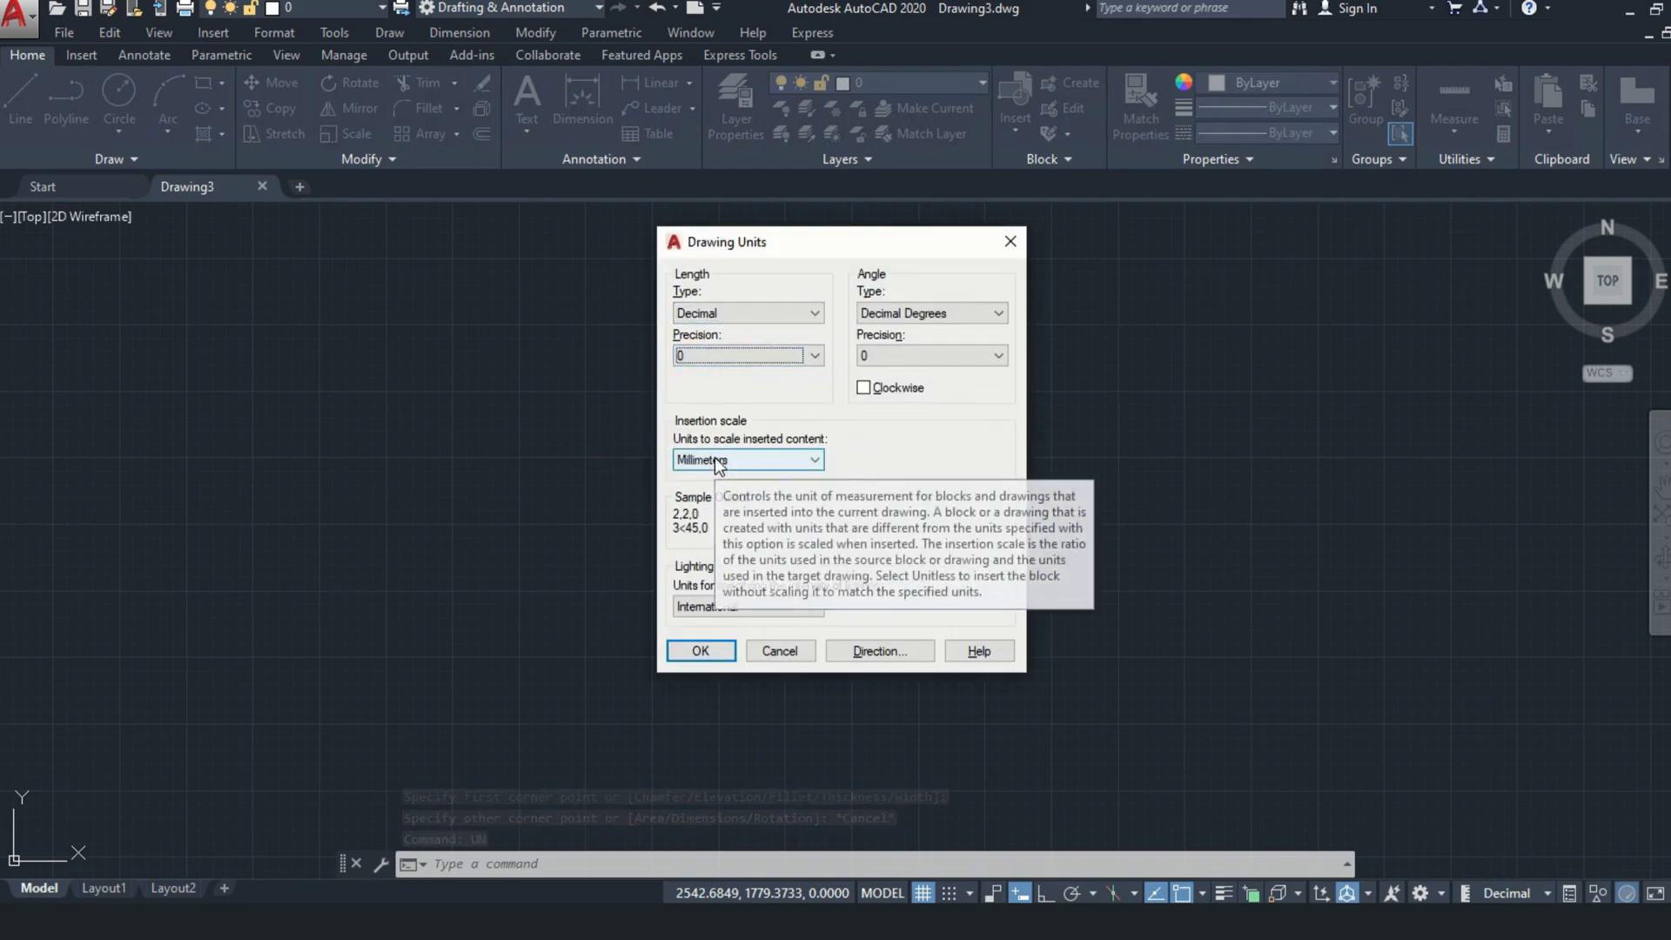
click(701, 651)
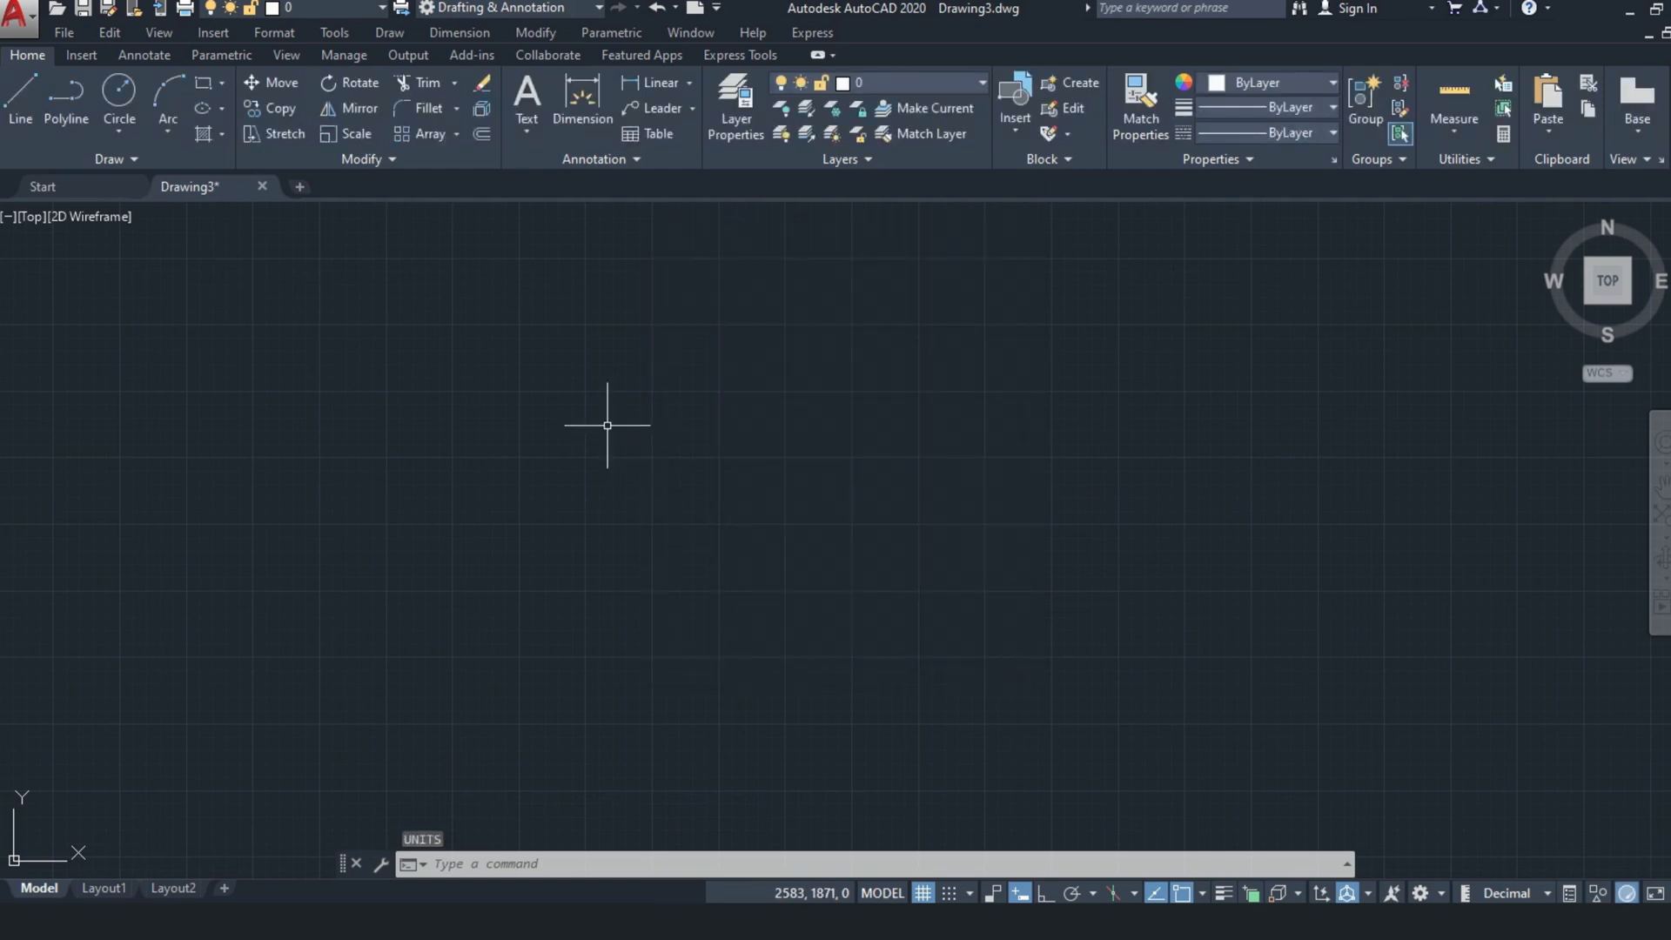
Draw a horizontal line 100 mm long in the empty drawing area with Ortho turned on
text(l)
key(Return)
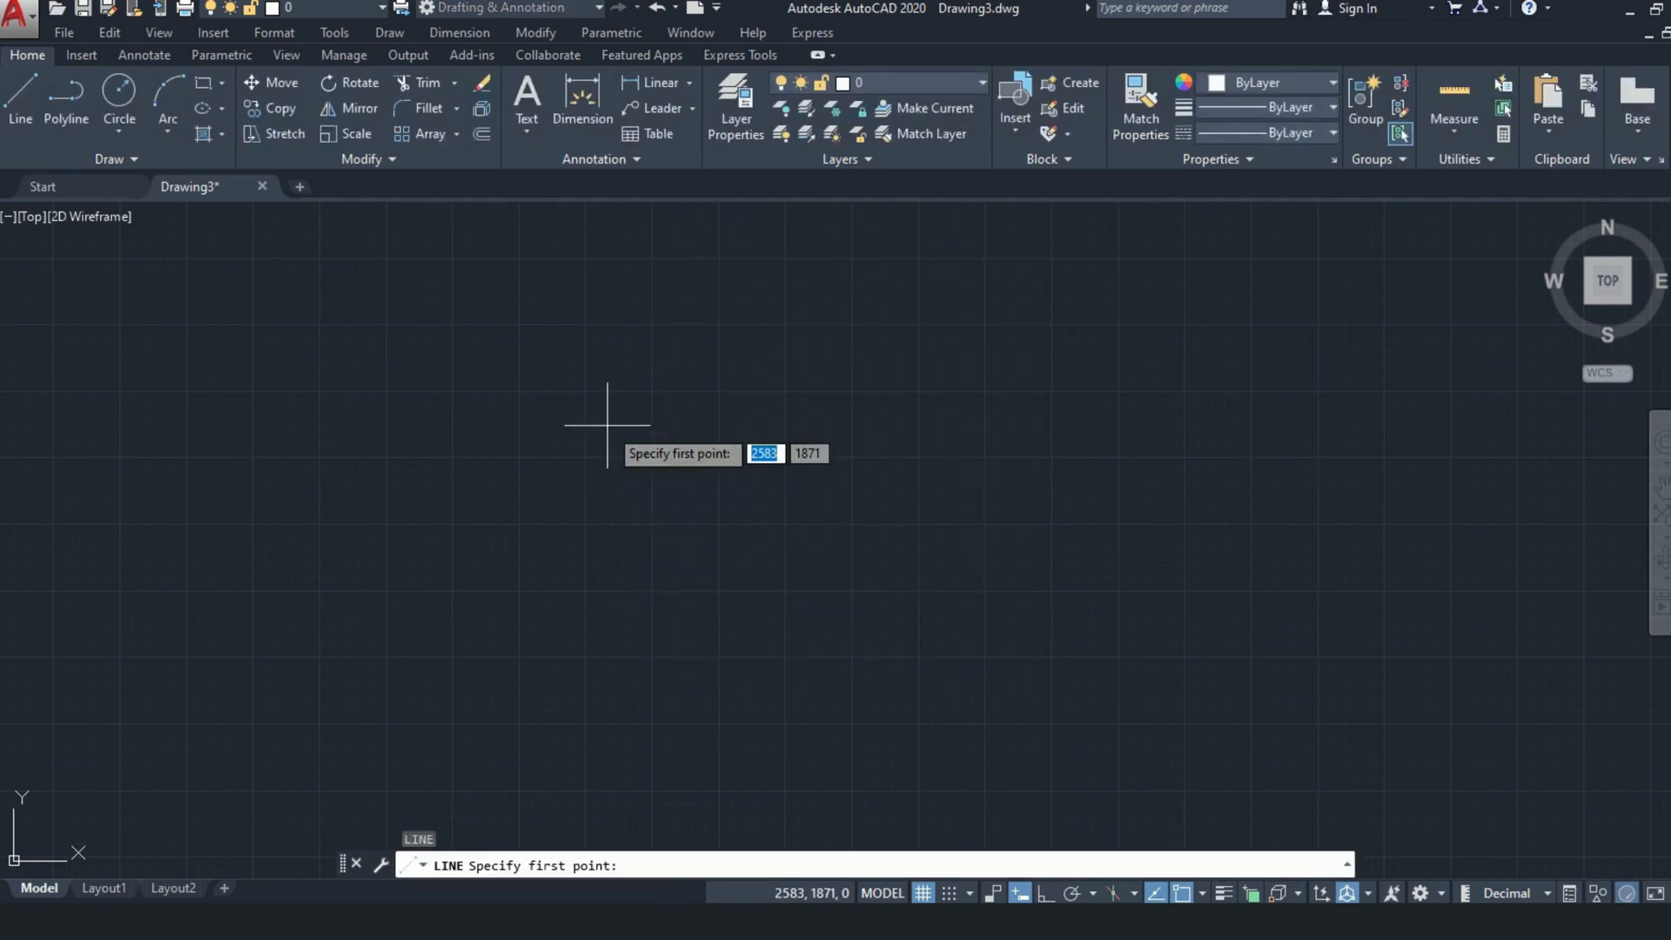
click(581, 430)
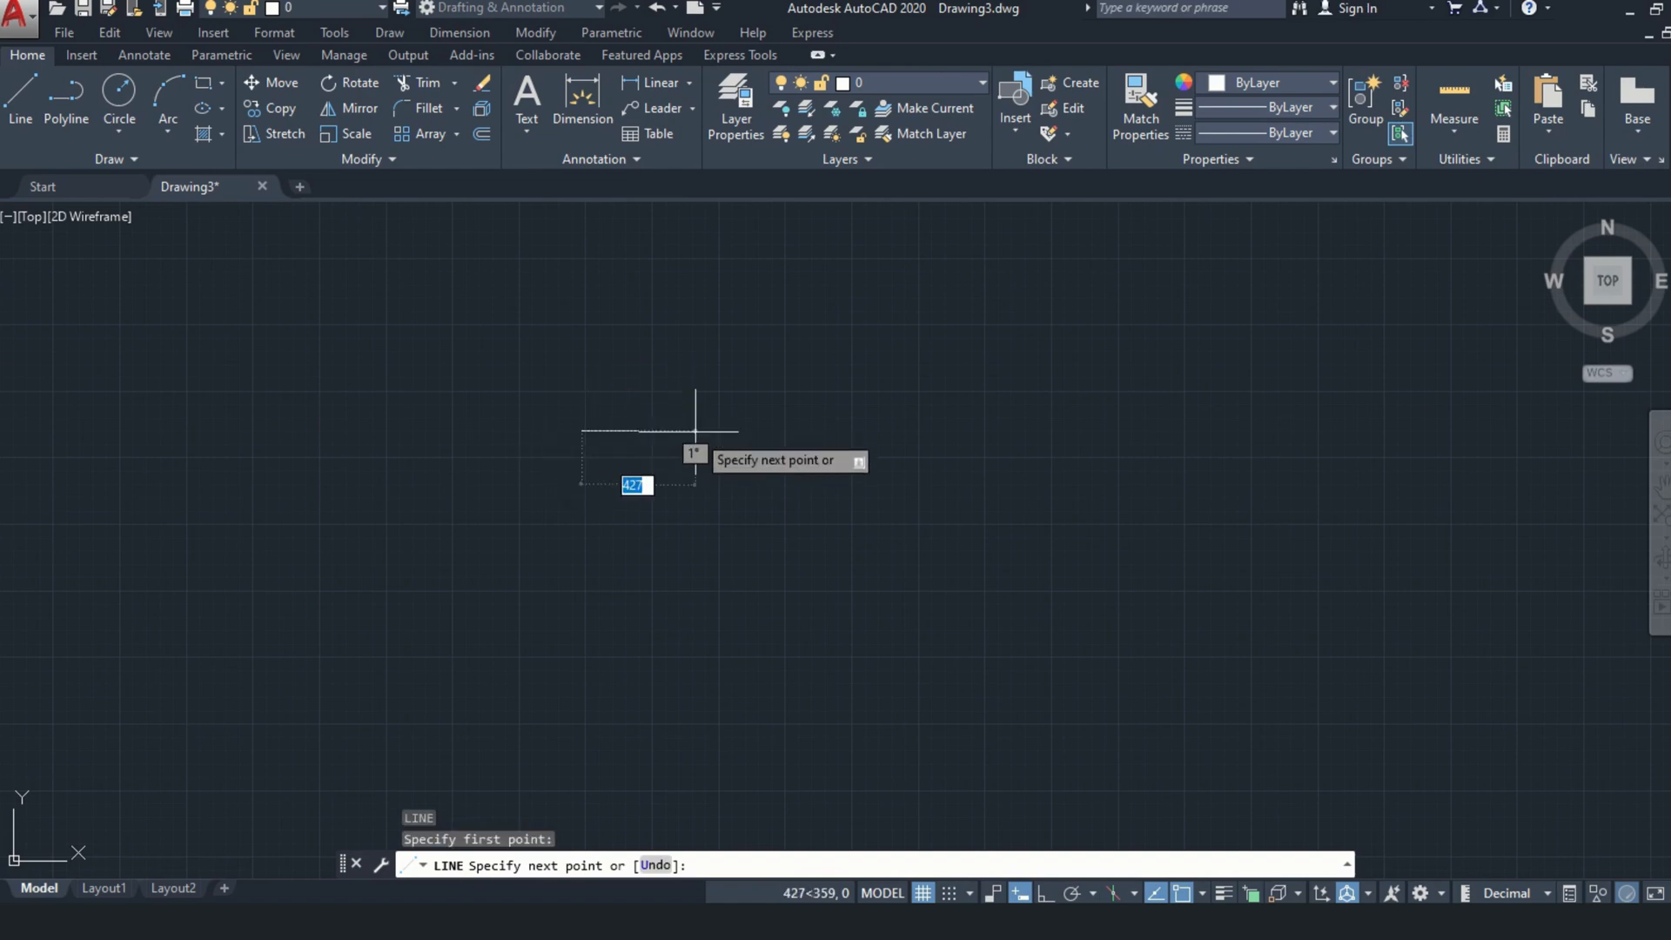
key(F8)
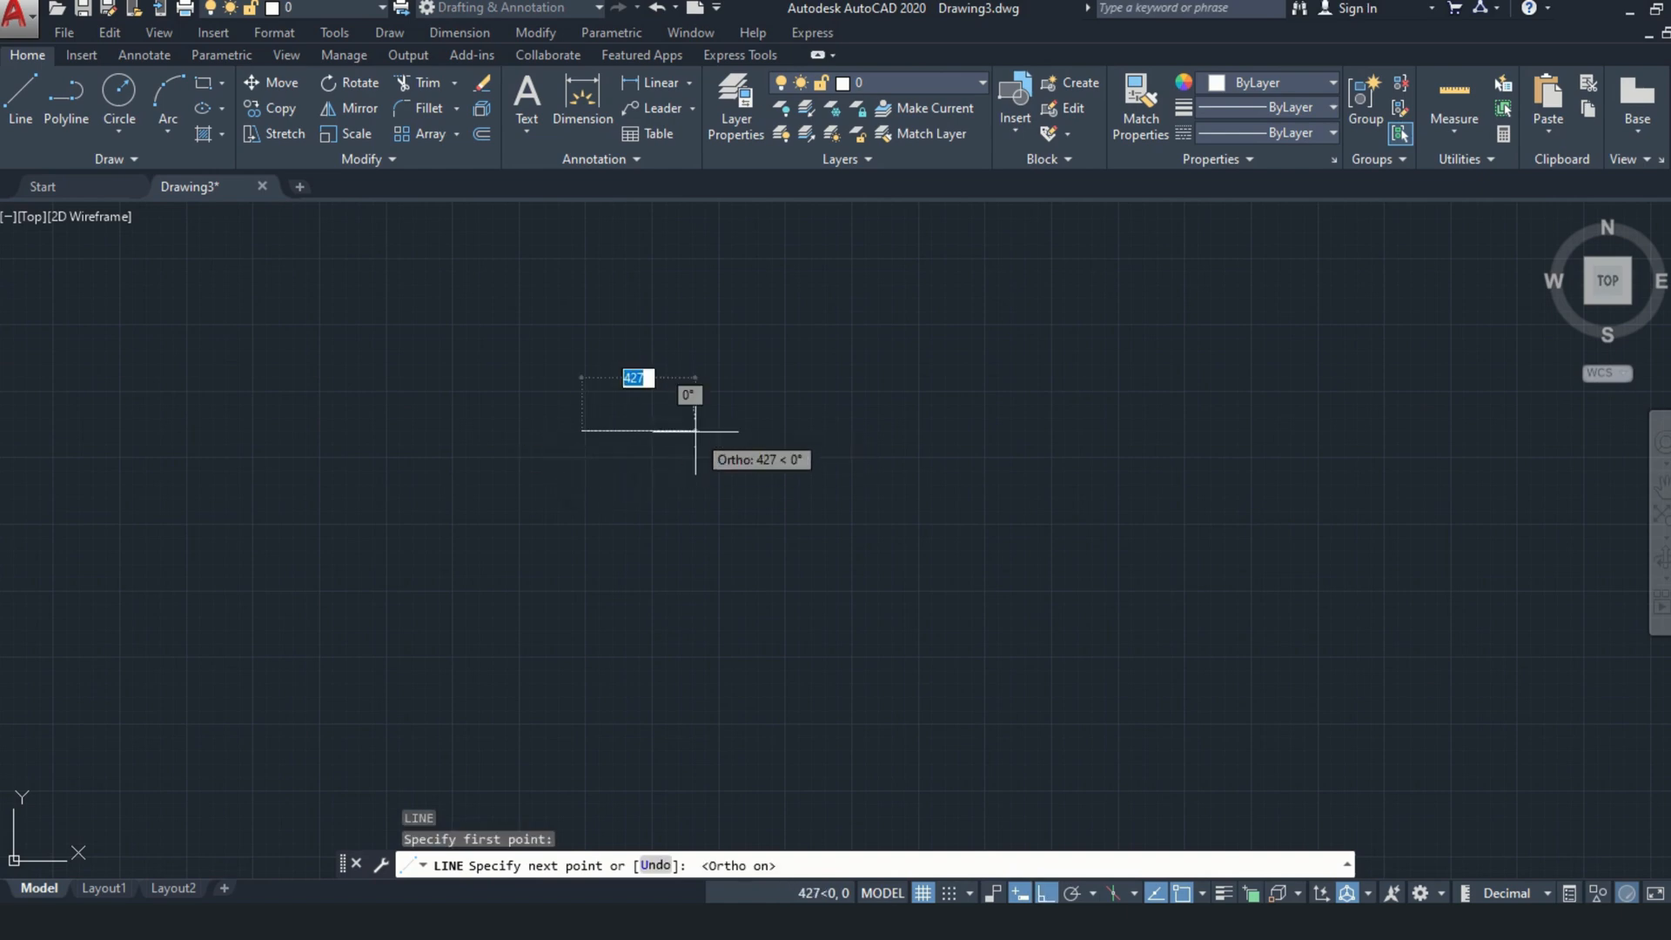
scroll(693, 431, up, 5)
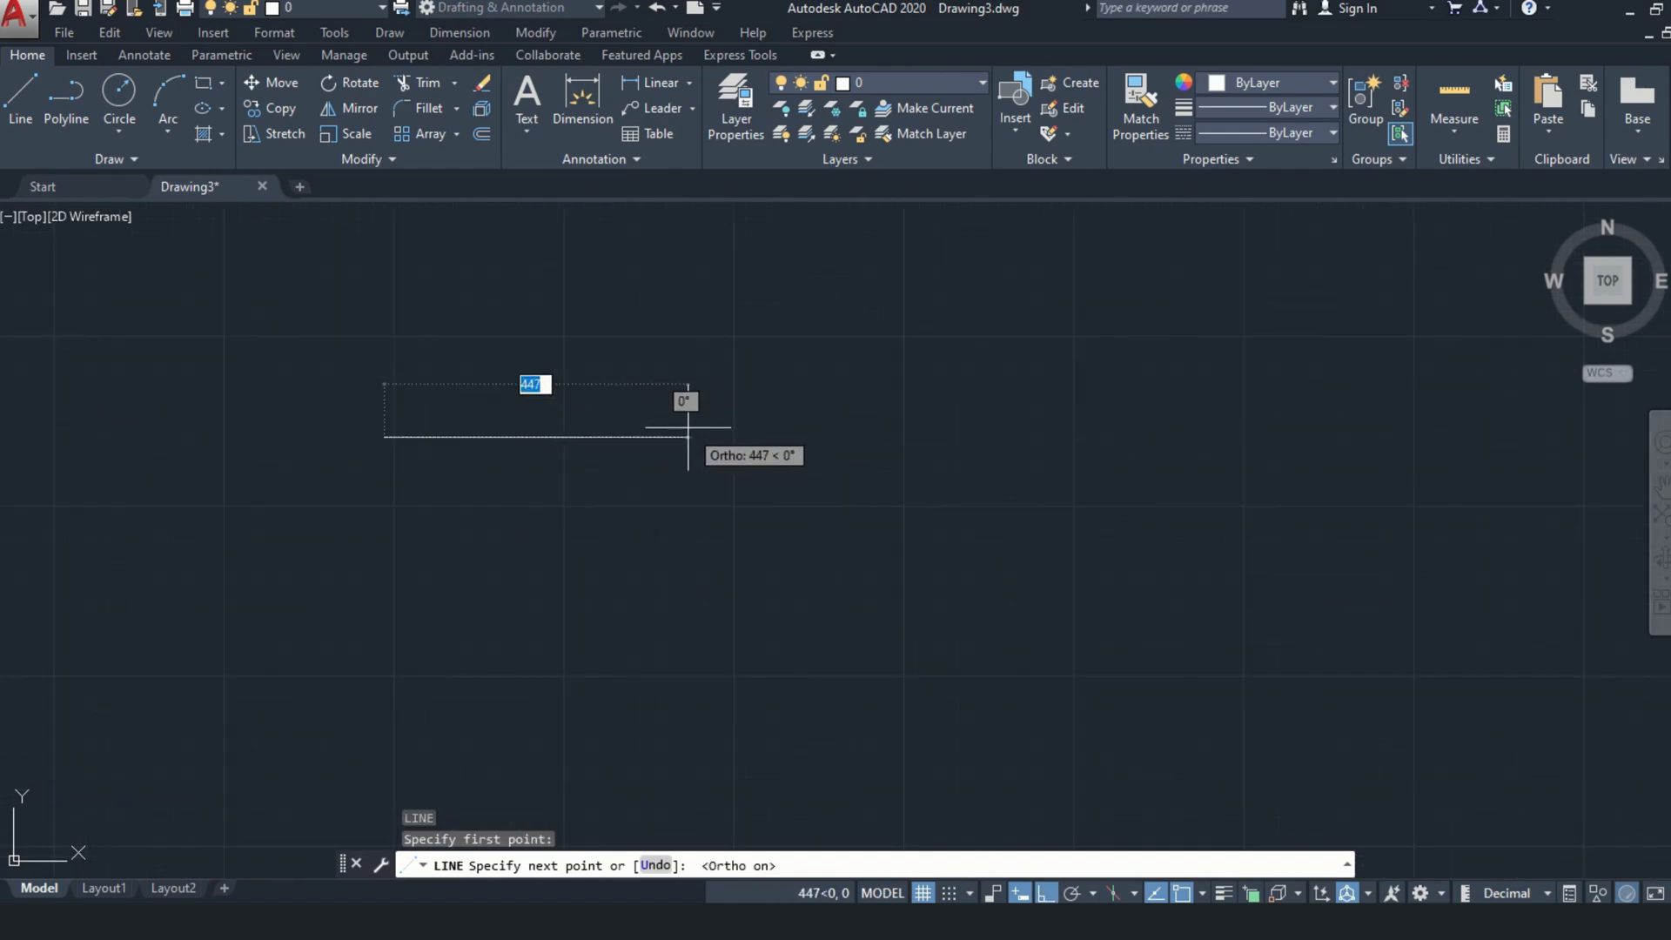
text(100)
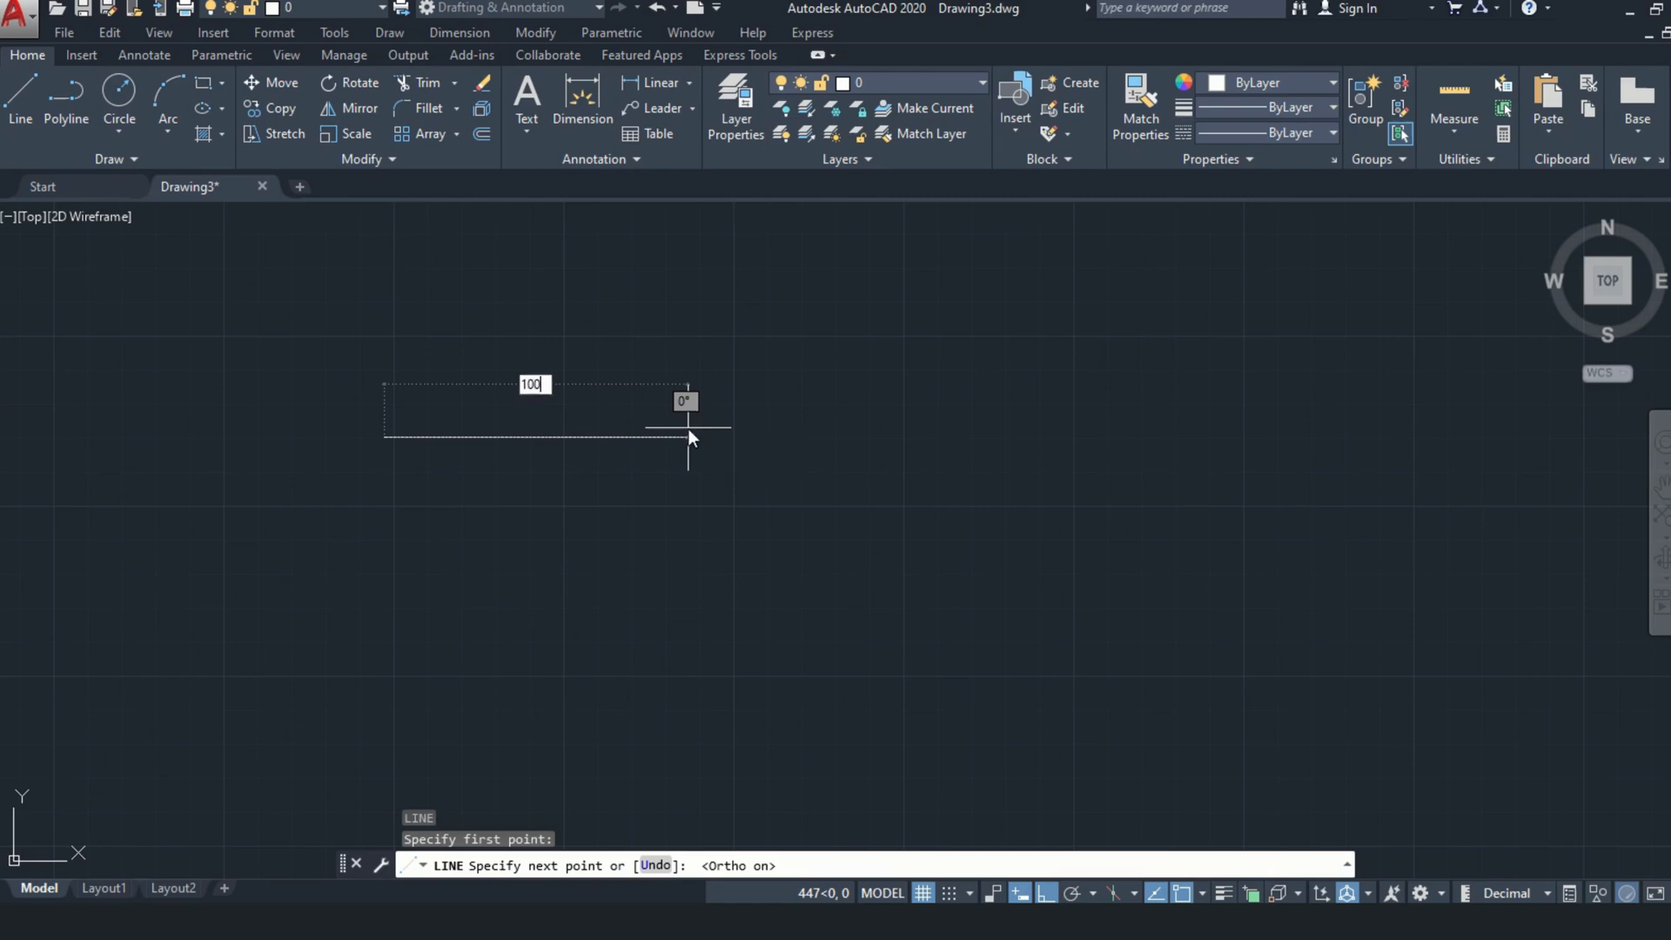
key(Return)
key(Escape)
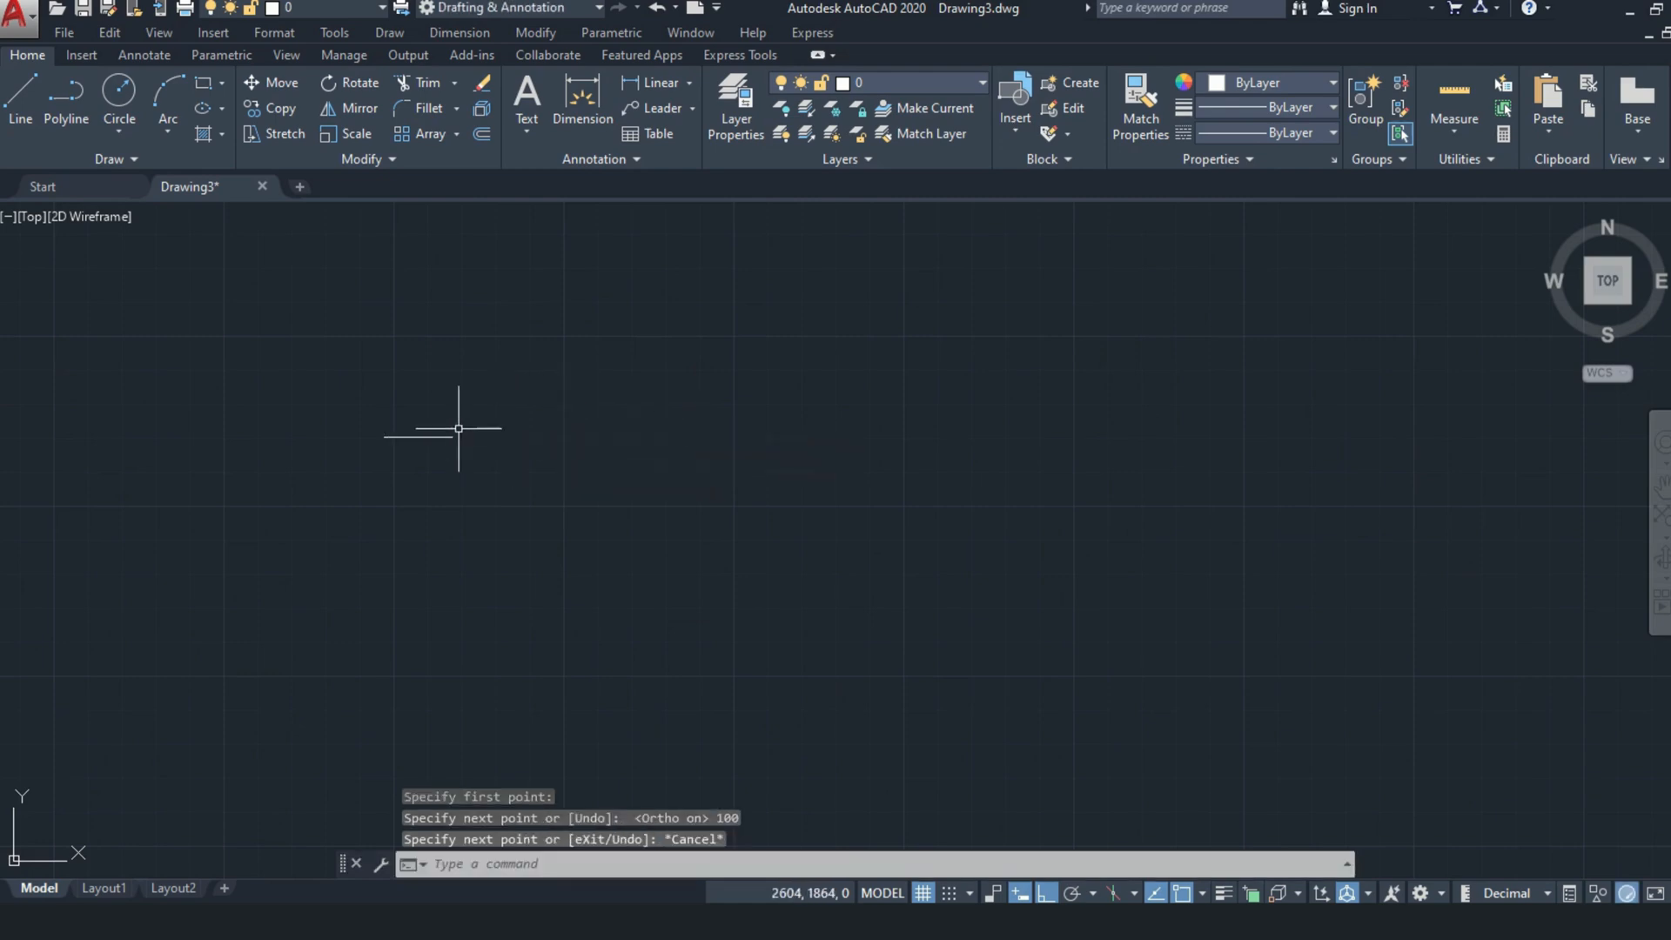
Add a linear dimension between the line's two endpoints and place it just above the line
scroll(460, 429, up, 4)
middle_drag(411, 448, 706, 448)
scroll(827, 552, up, 4)
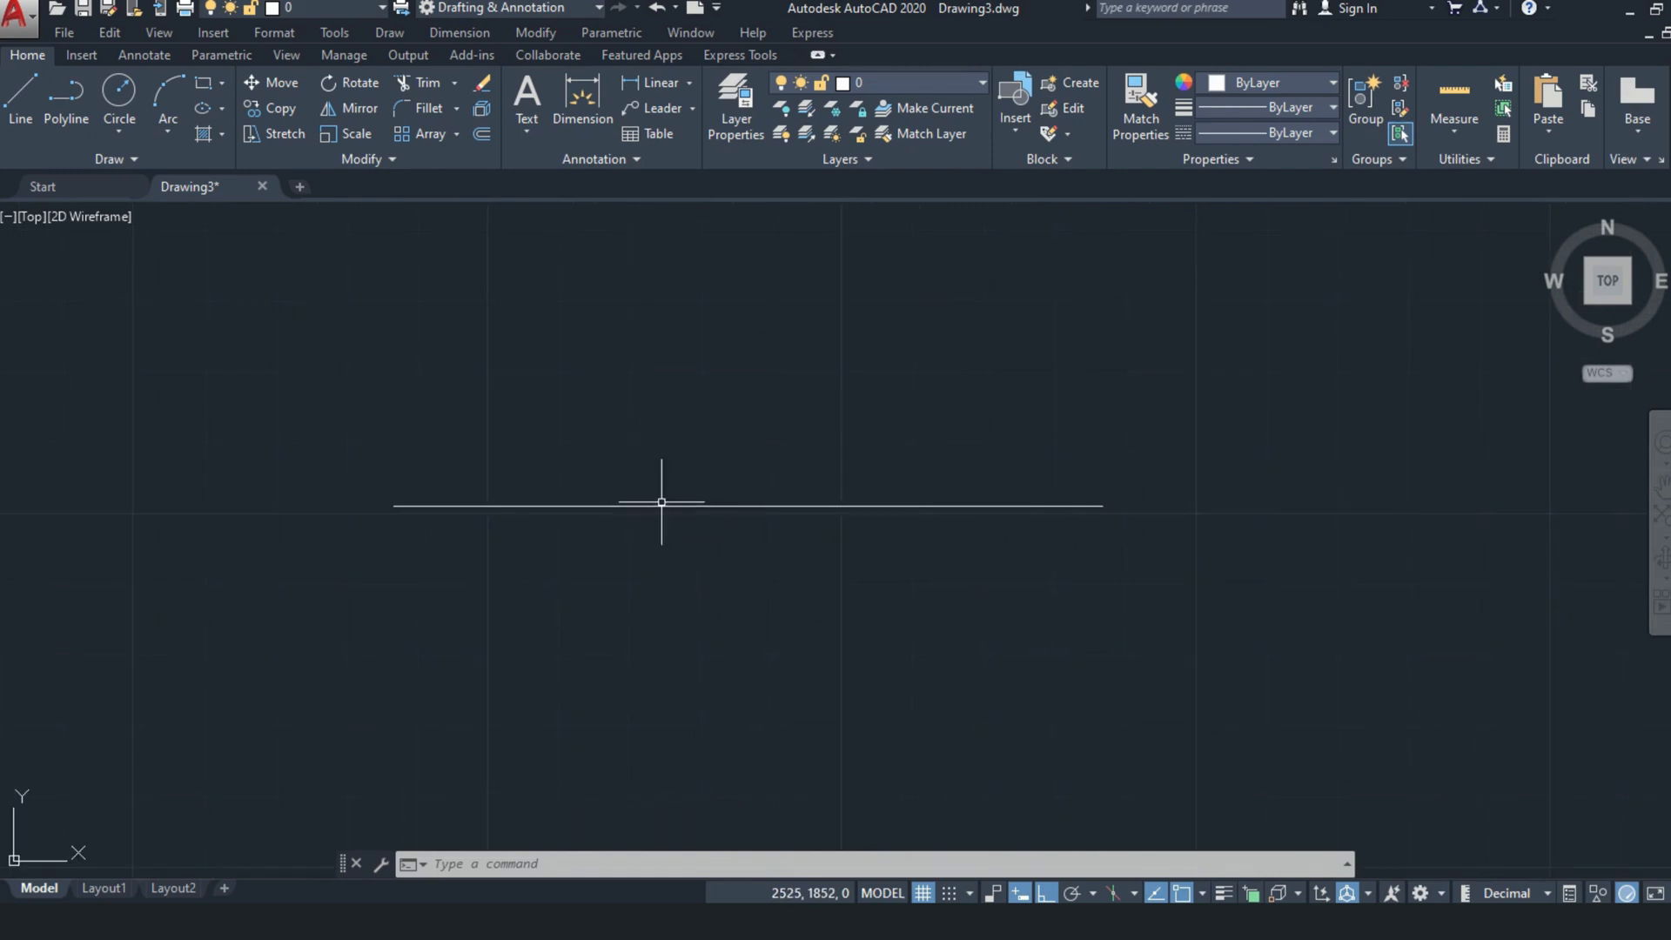
text(dl)
key(Return)
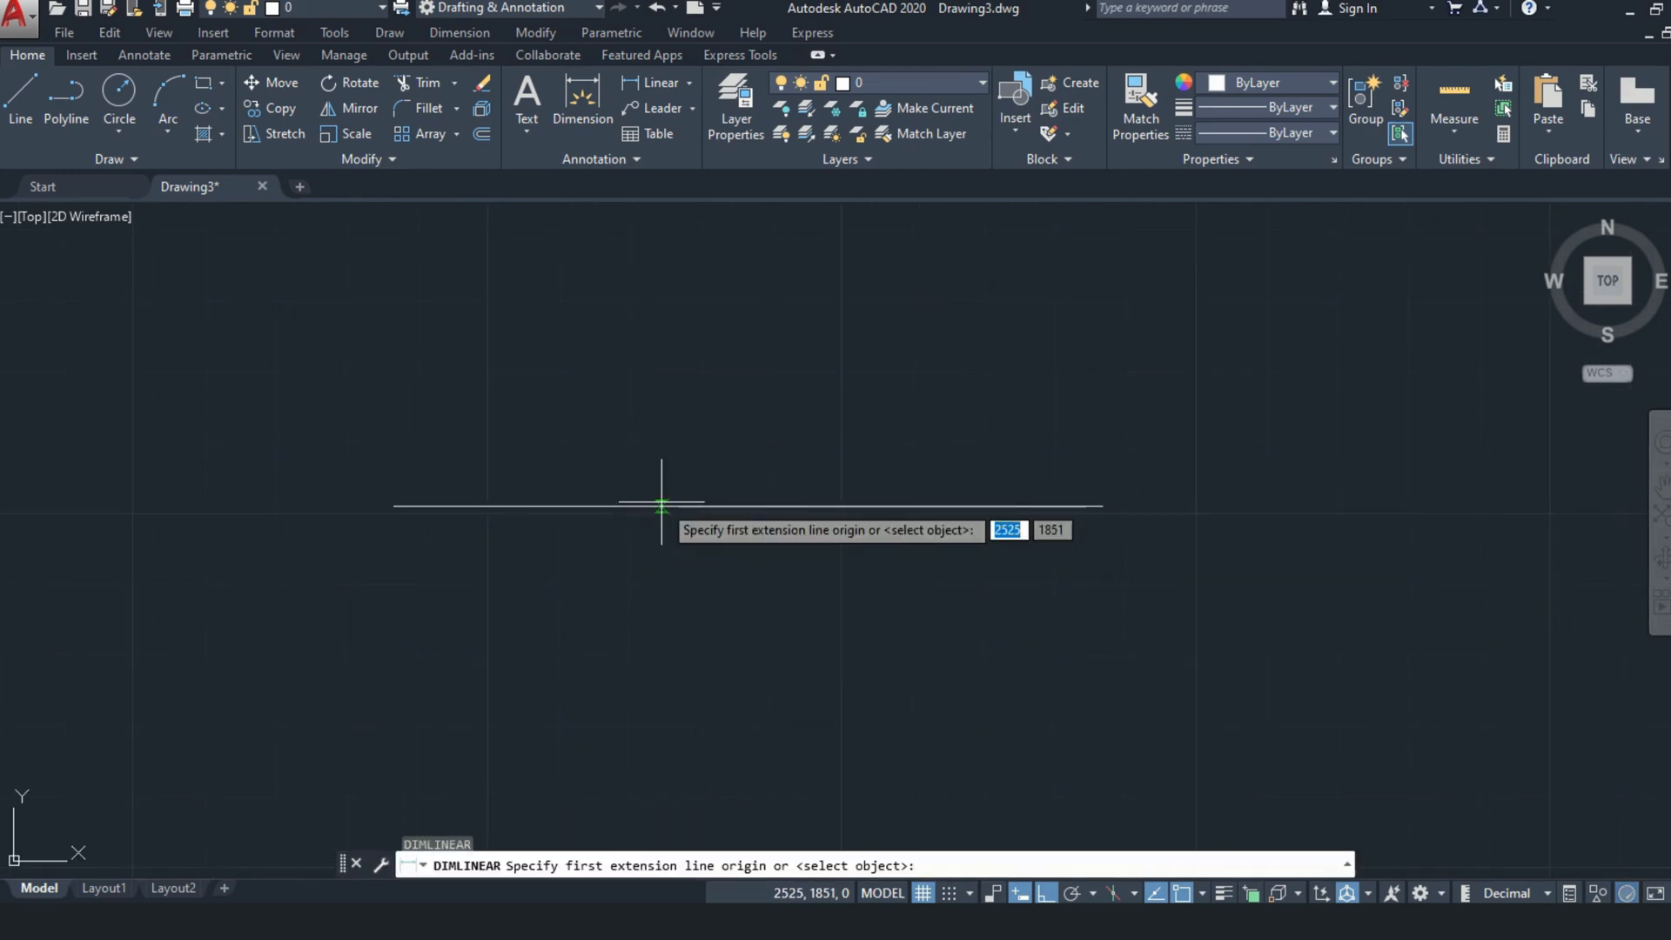
click(395, 491)
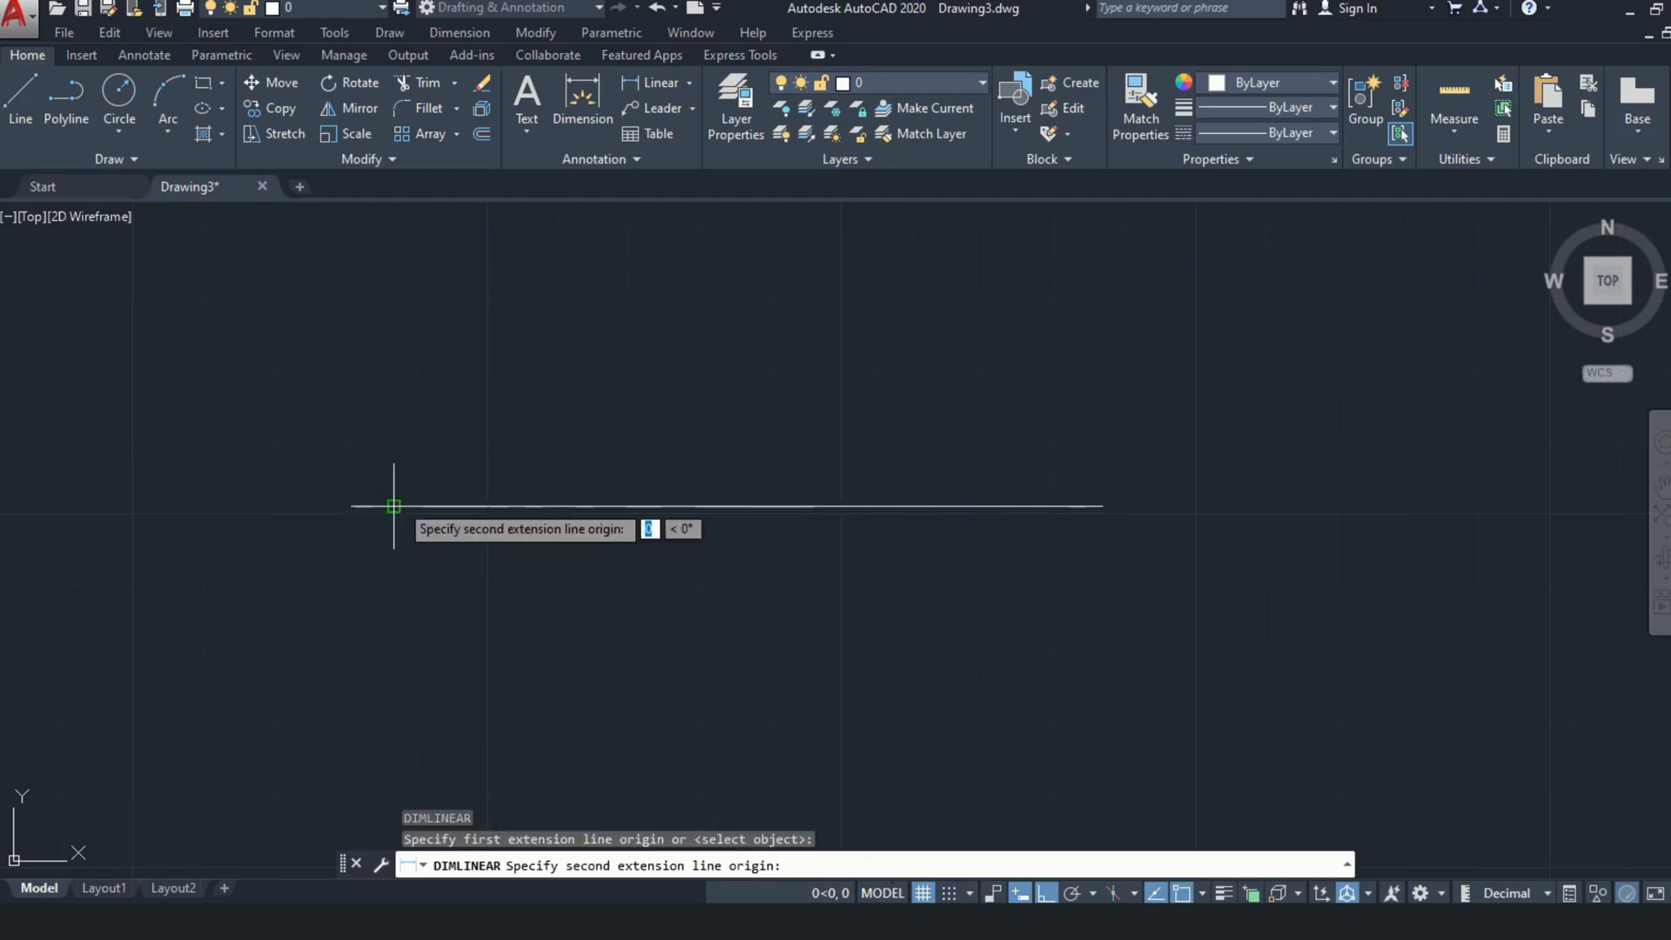
click(1103, 504)
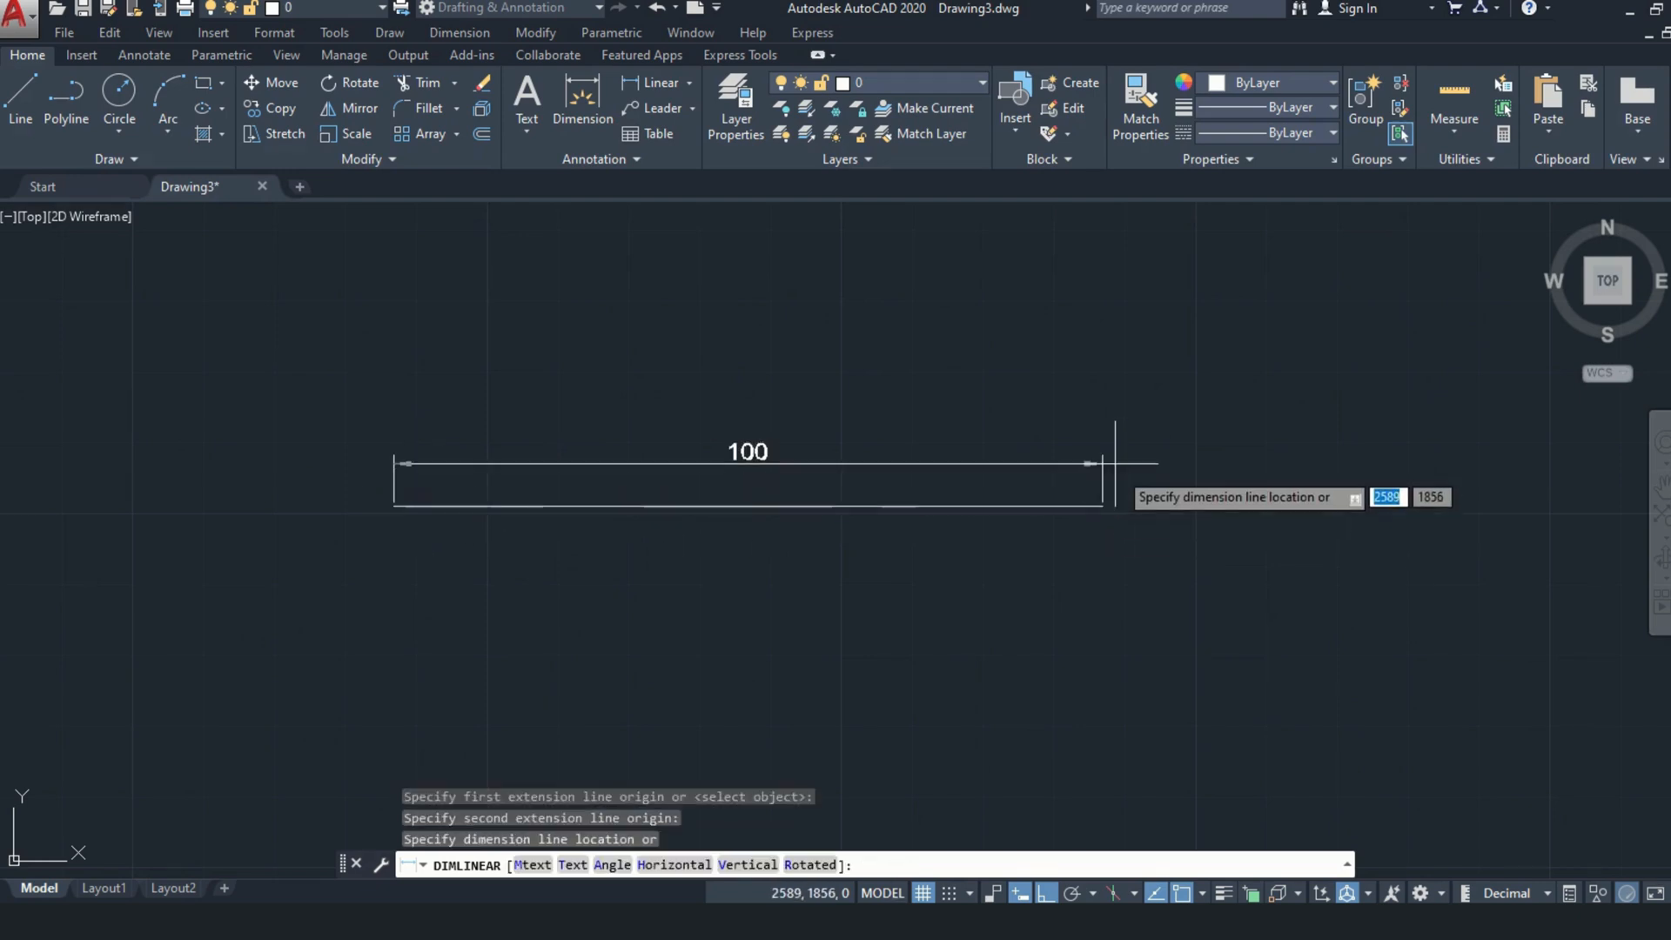
click(1093, 455)
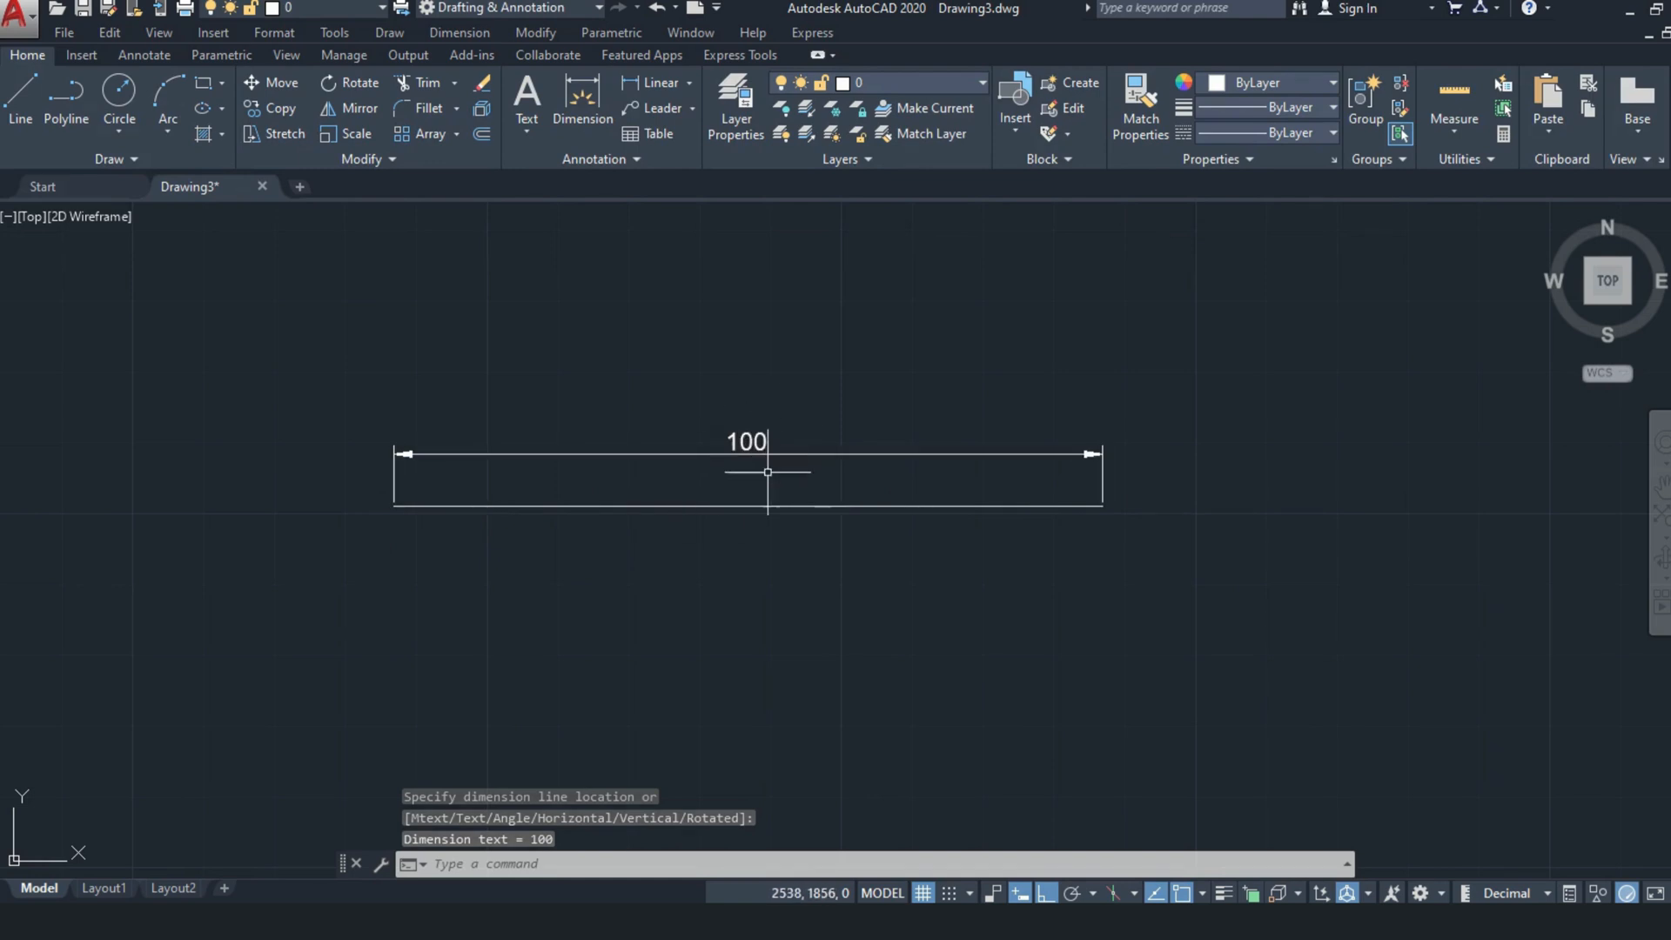
Open the Standard dimension style for modification in the Dimension Style Manager
scroll(748, 469, up, 2)
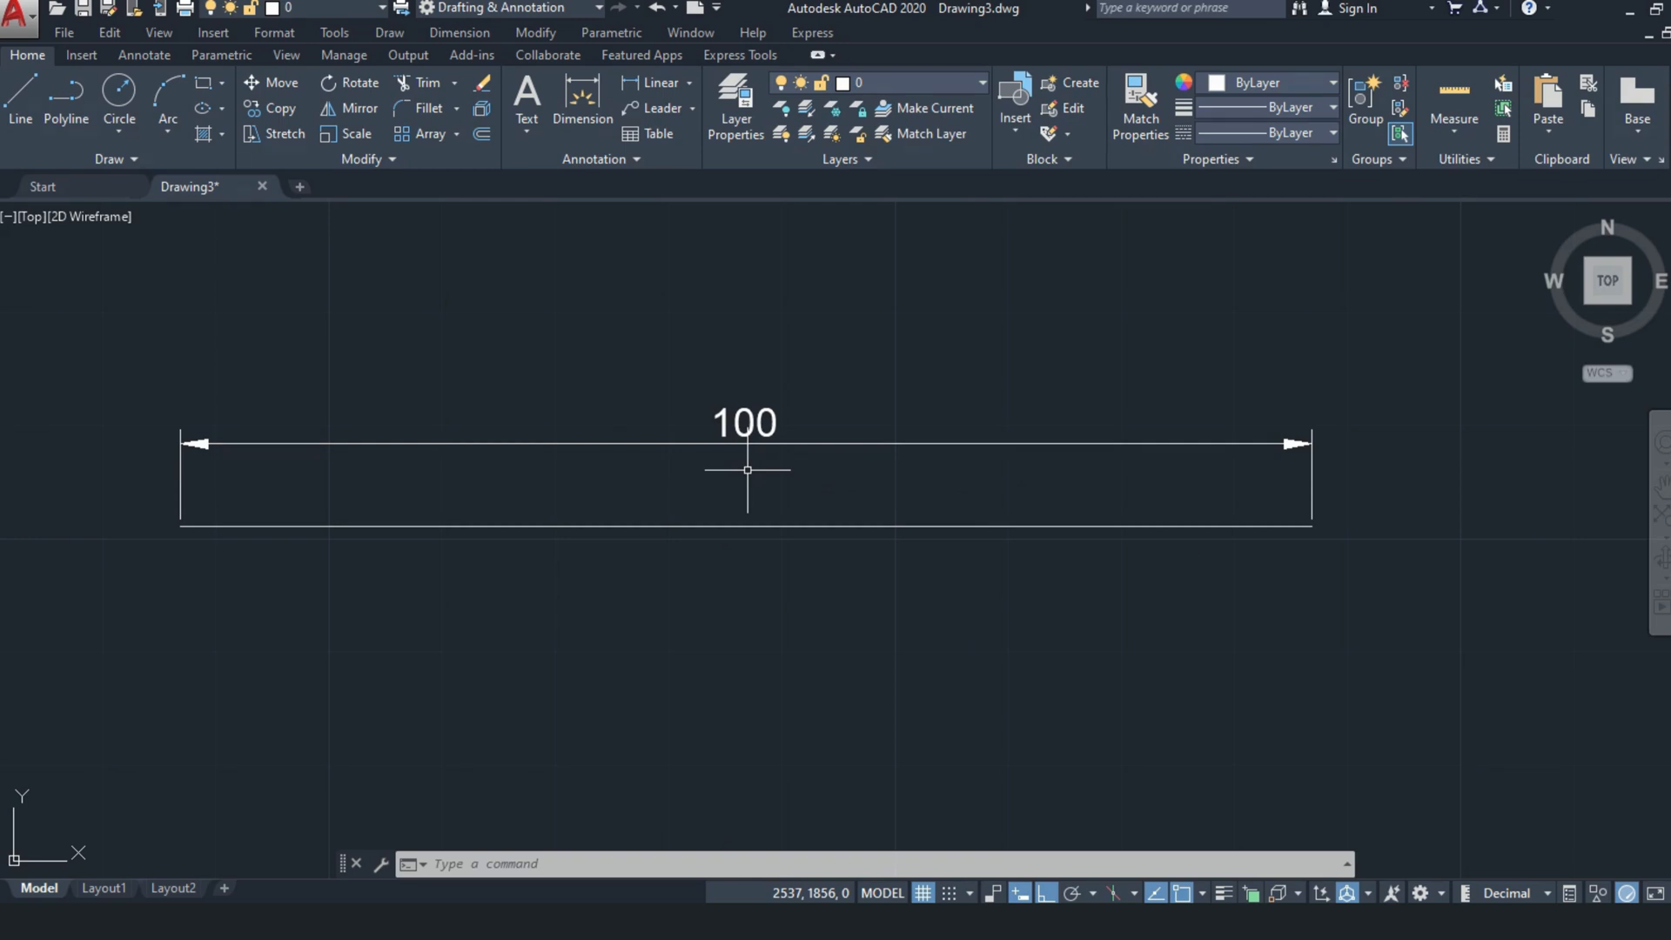
text(d)
key(Return)
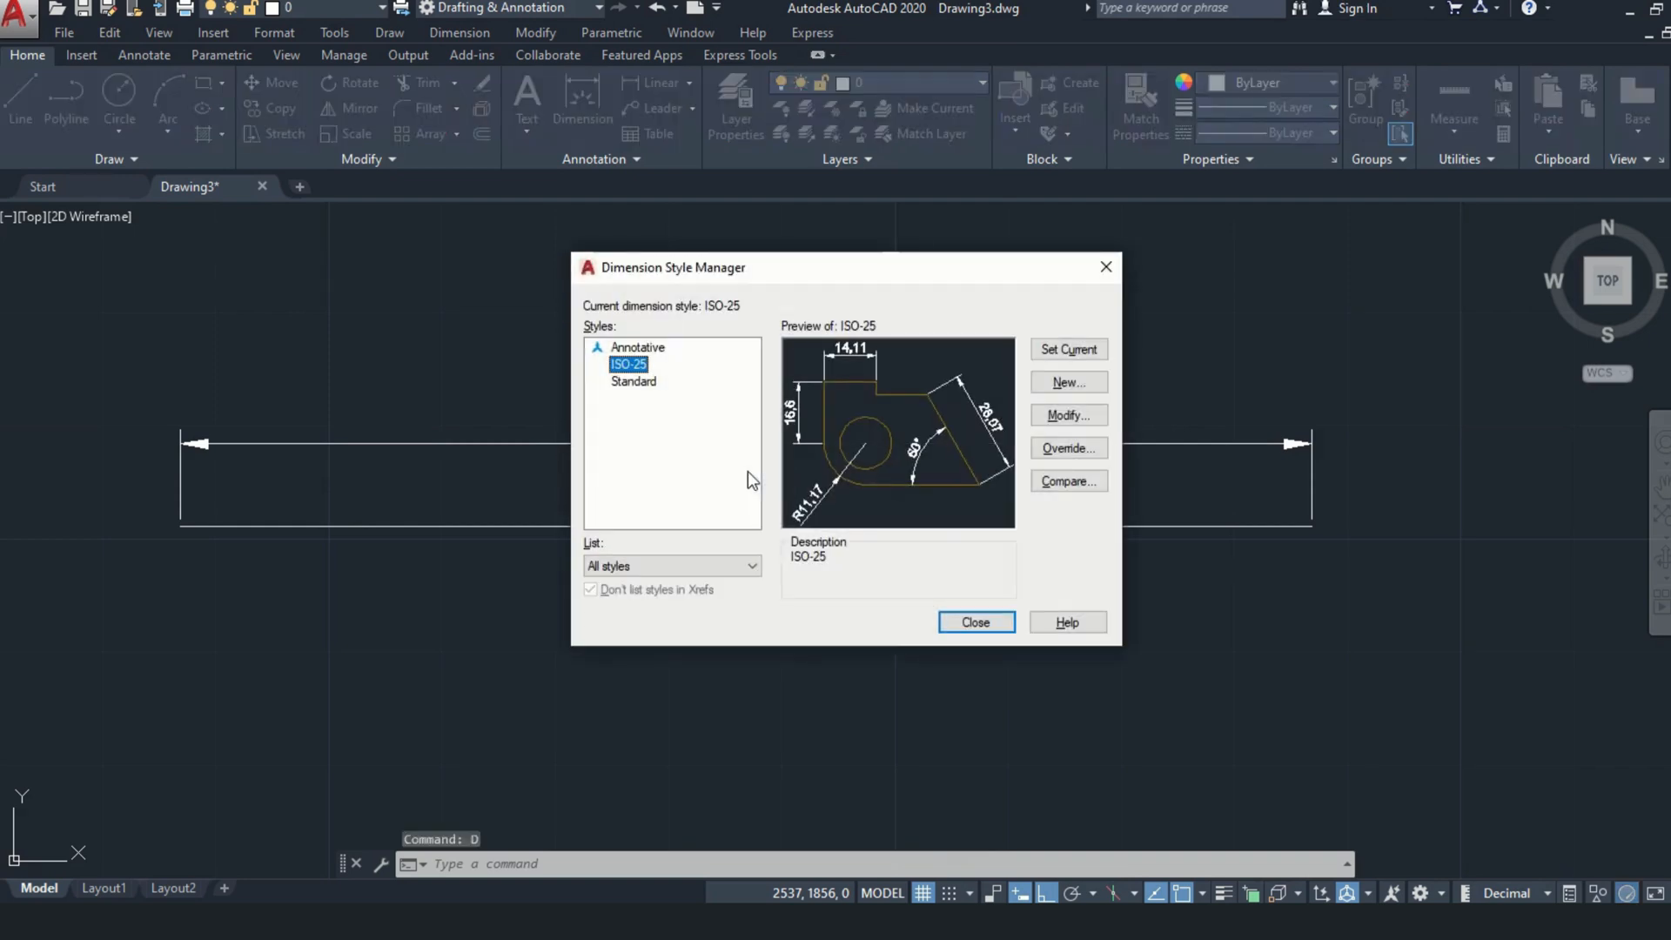
click(635, 382)
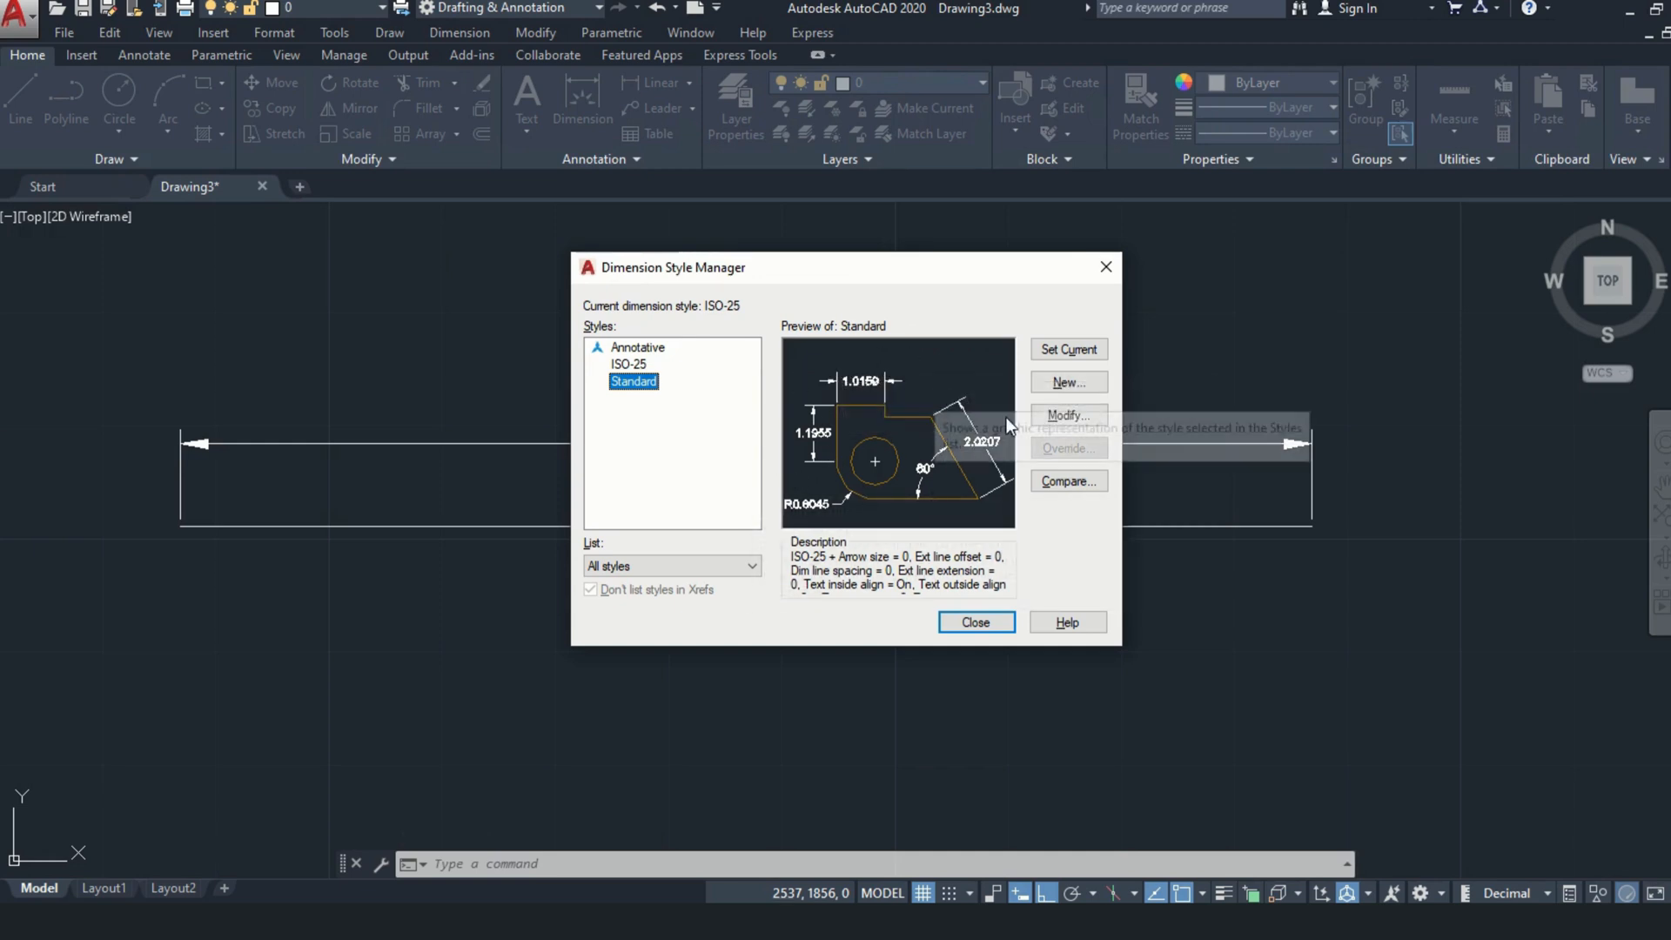
click(1067, 415)
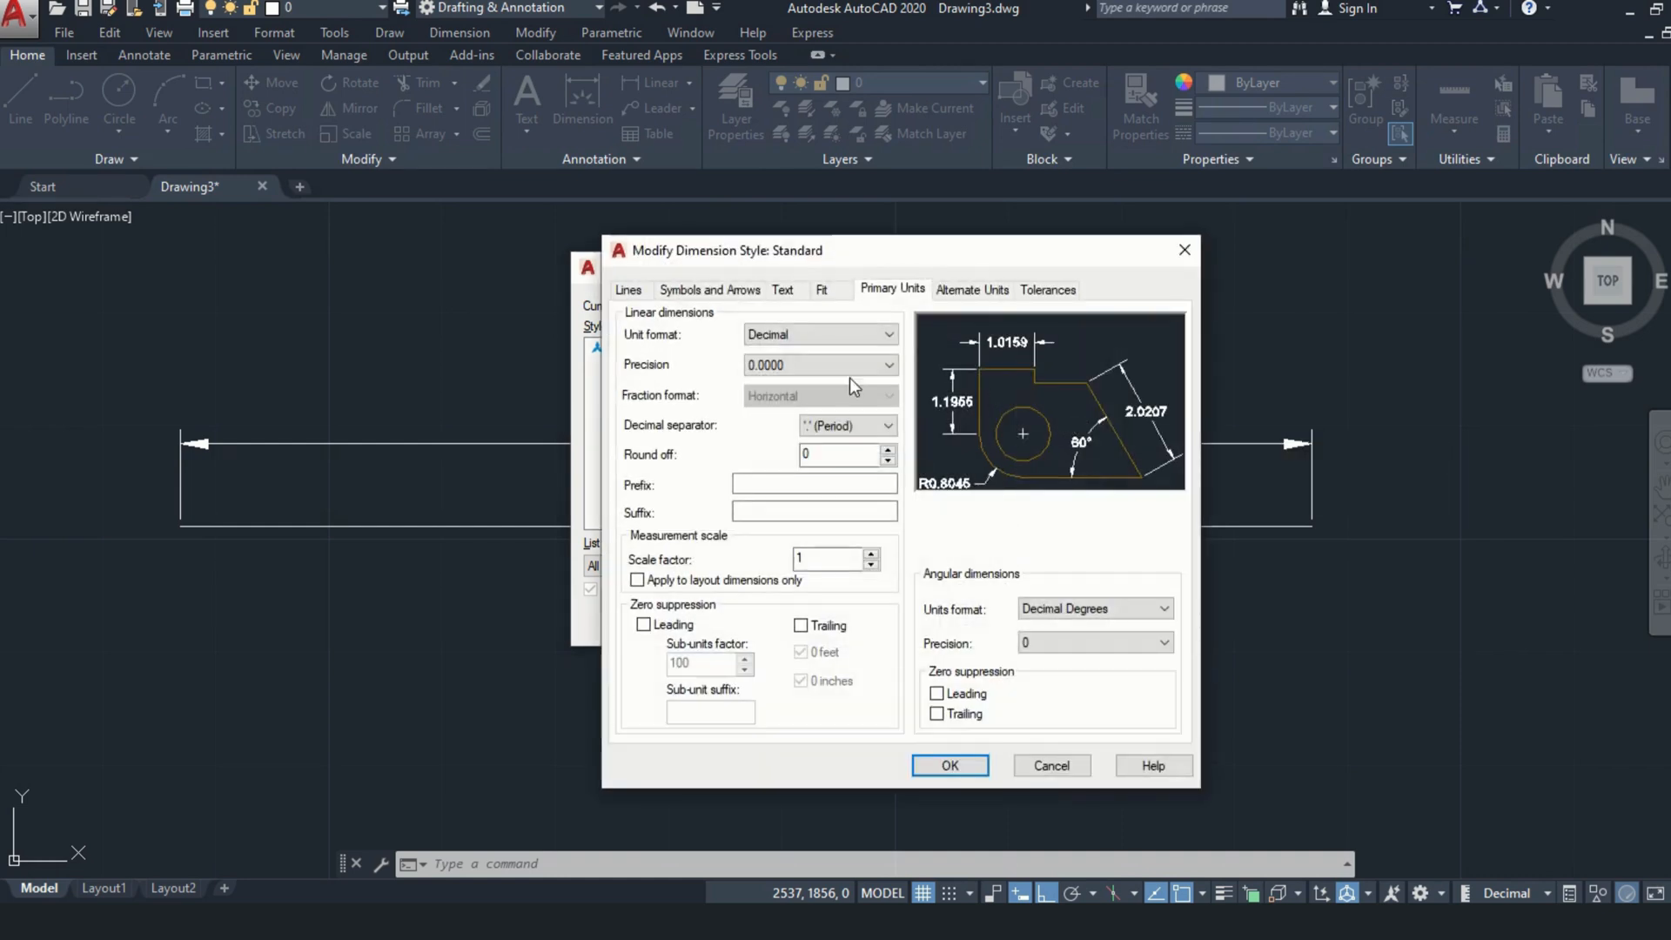
Set the Standard style's linear dimension precision to 0 and its suffix to mm, keeping the Decimal unit format
click(827, 336)
click(826, 336)
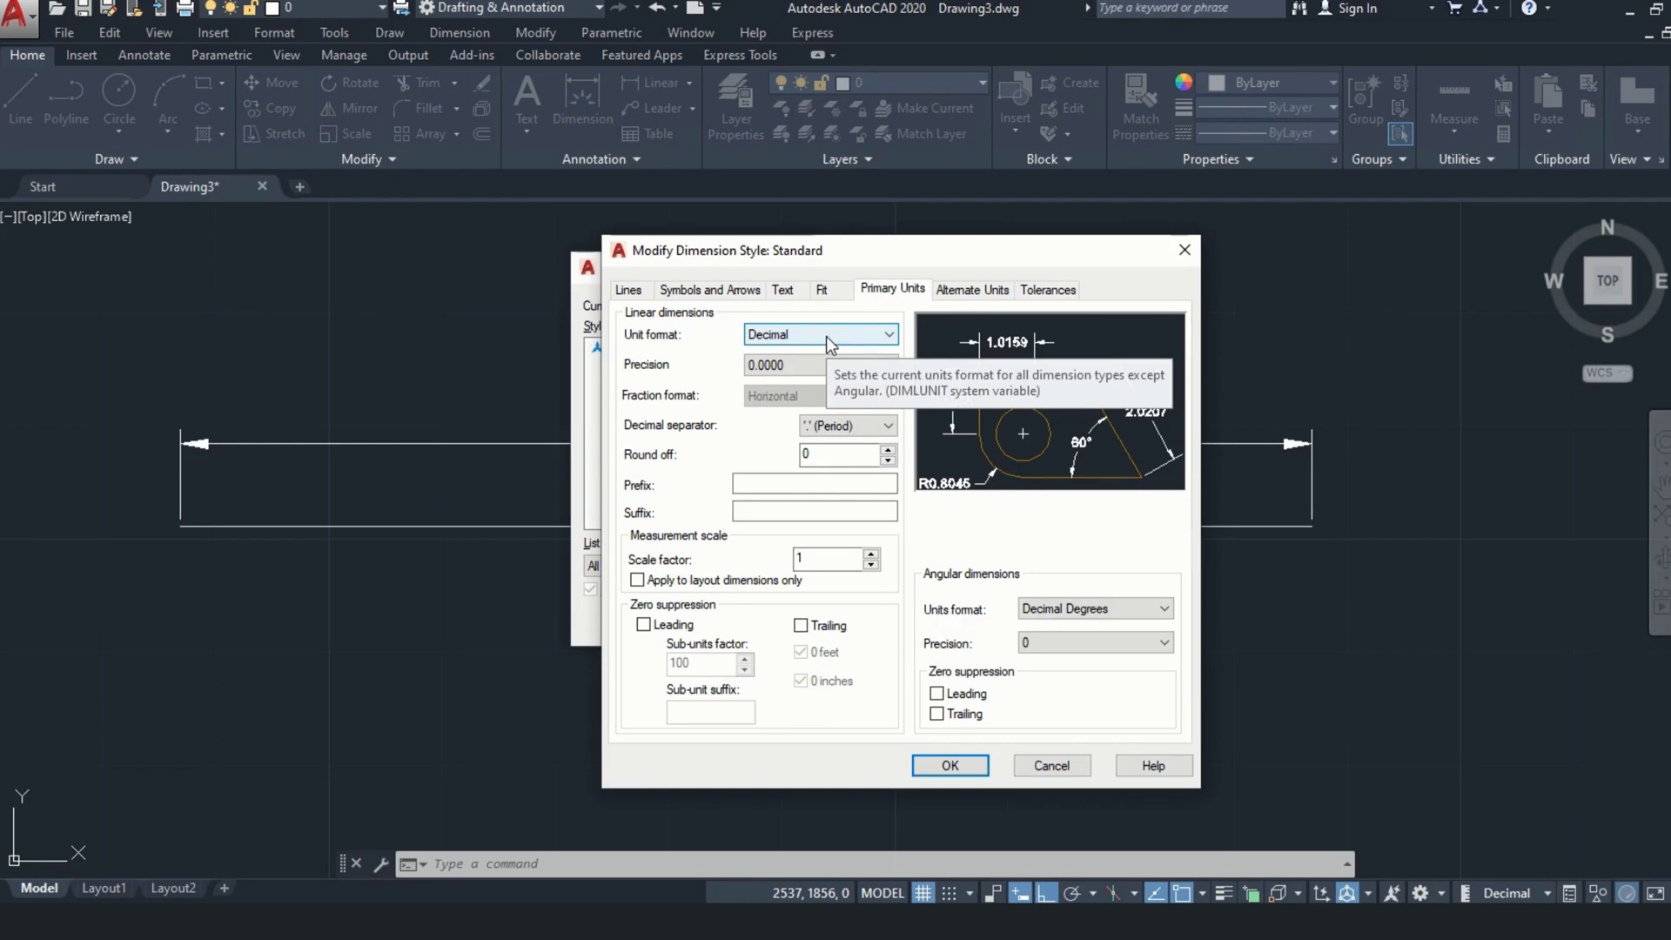
click(806, 365)
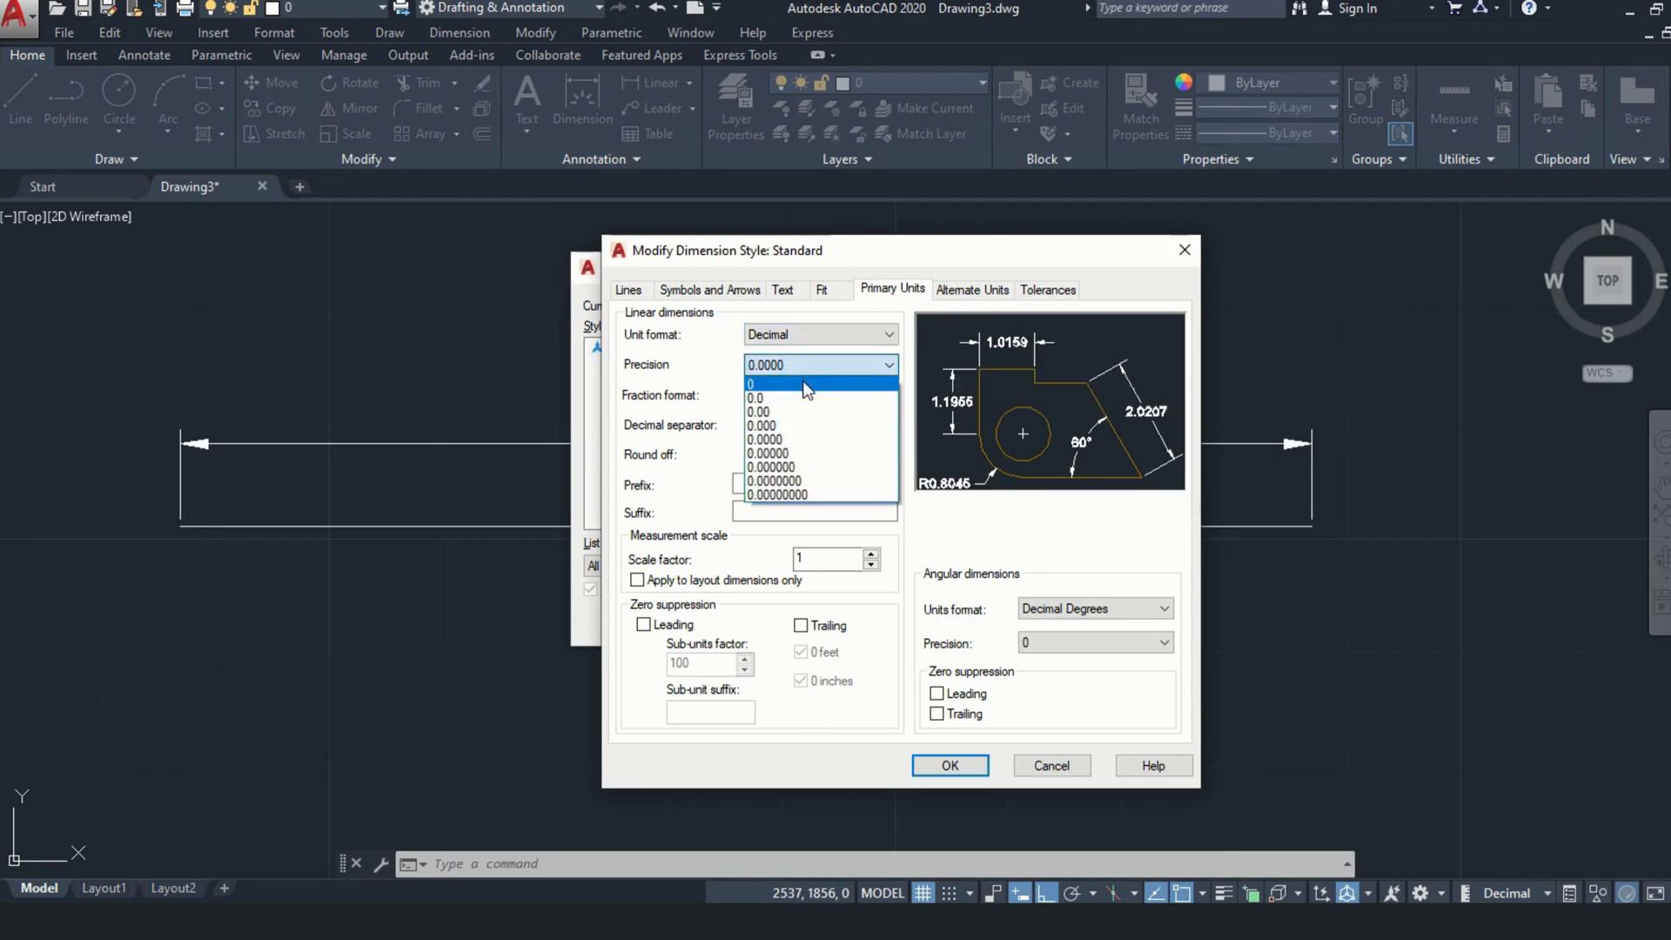
click(804, 384)
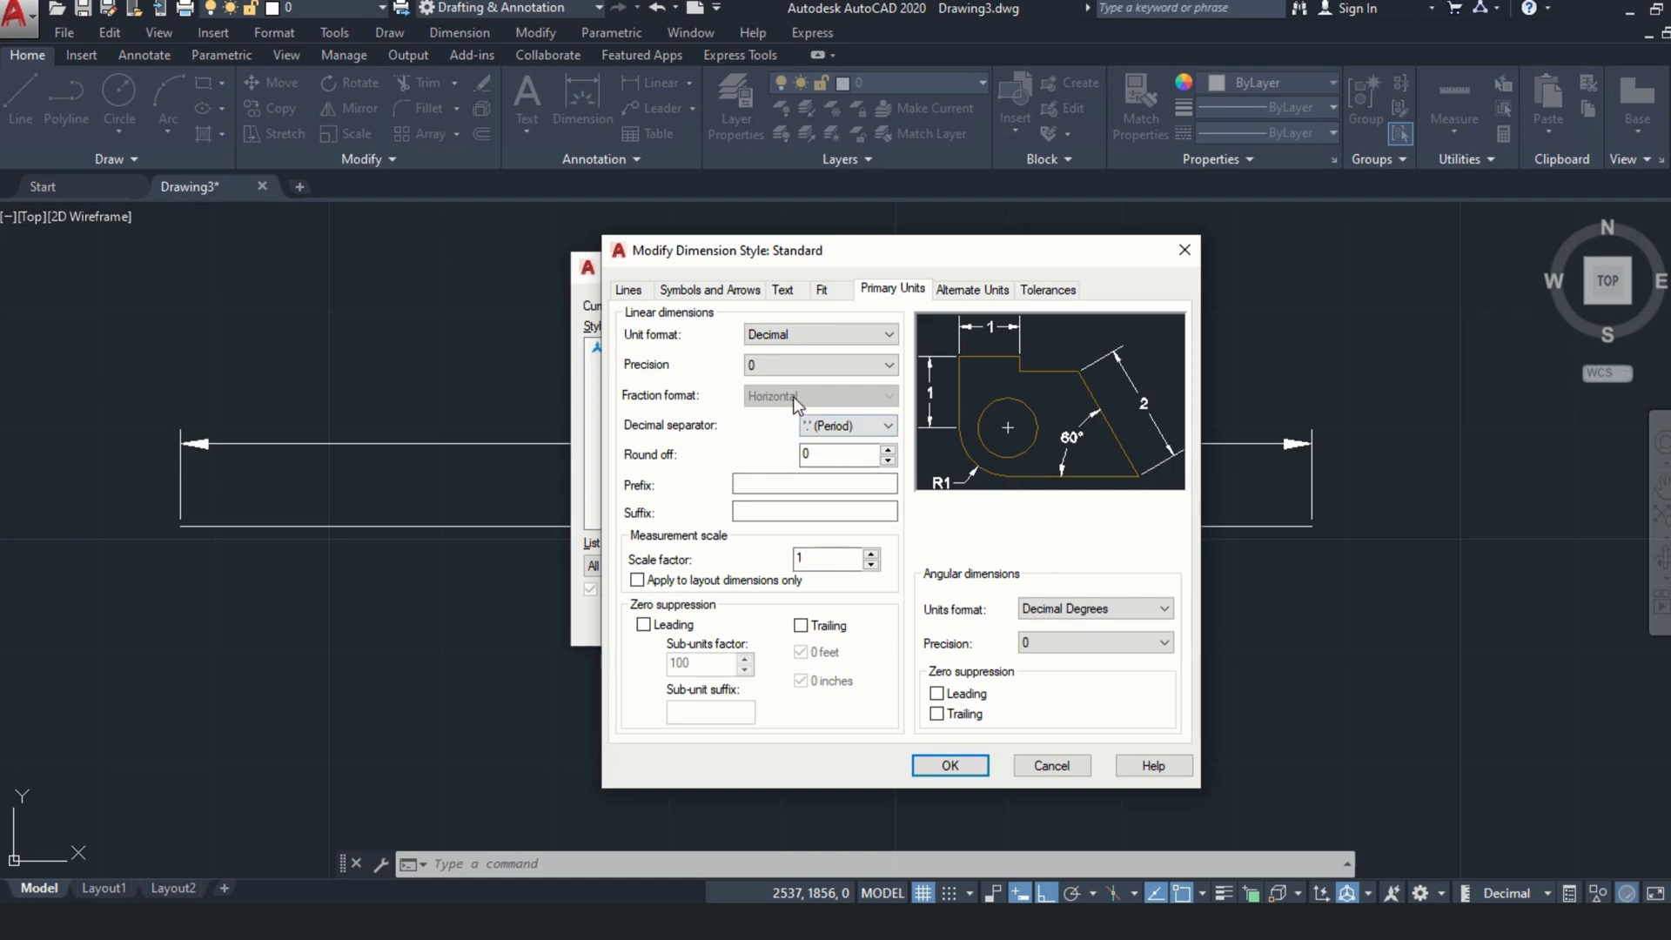
click(785, 513)
text(mm)
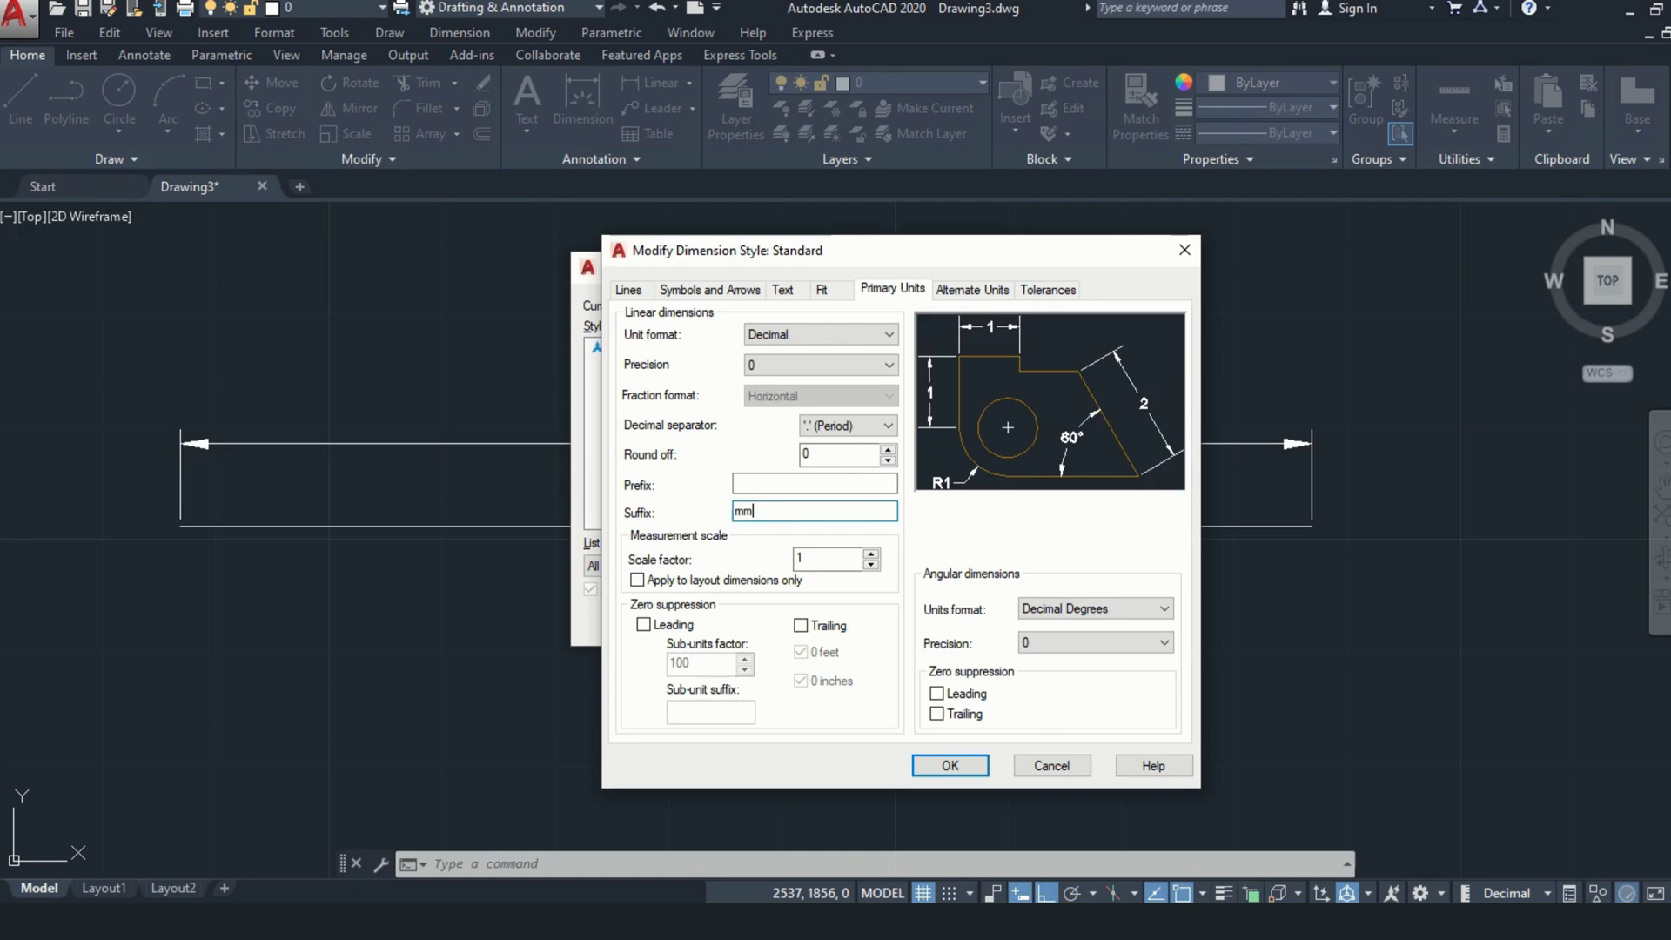
click(788, 485)
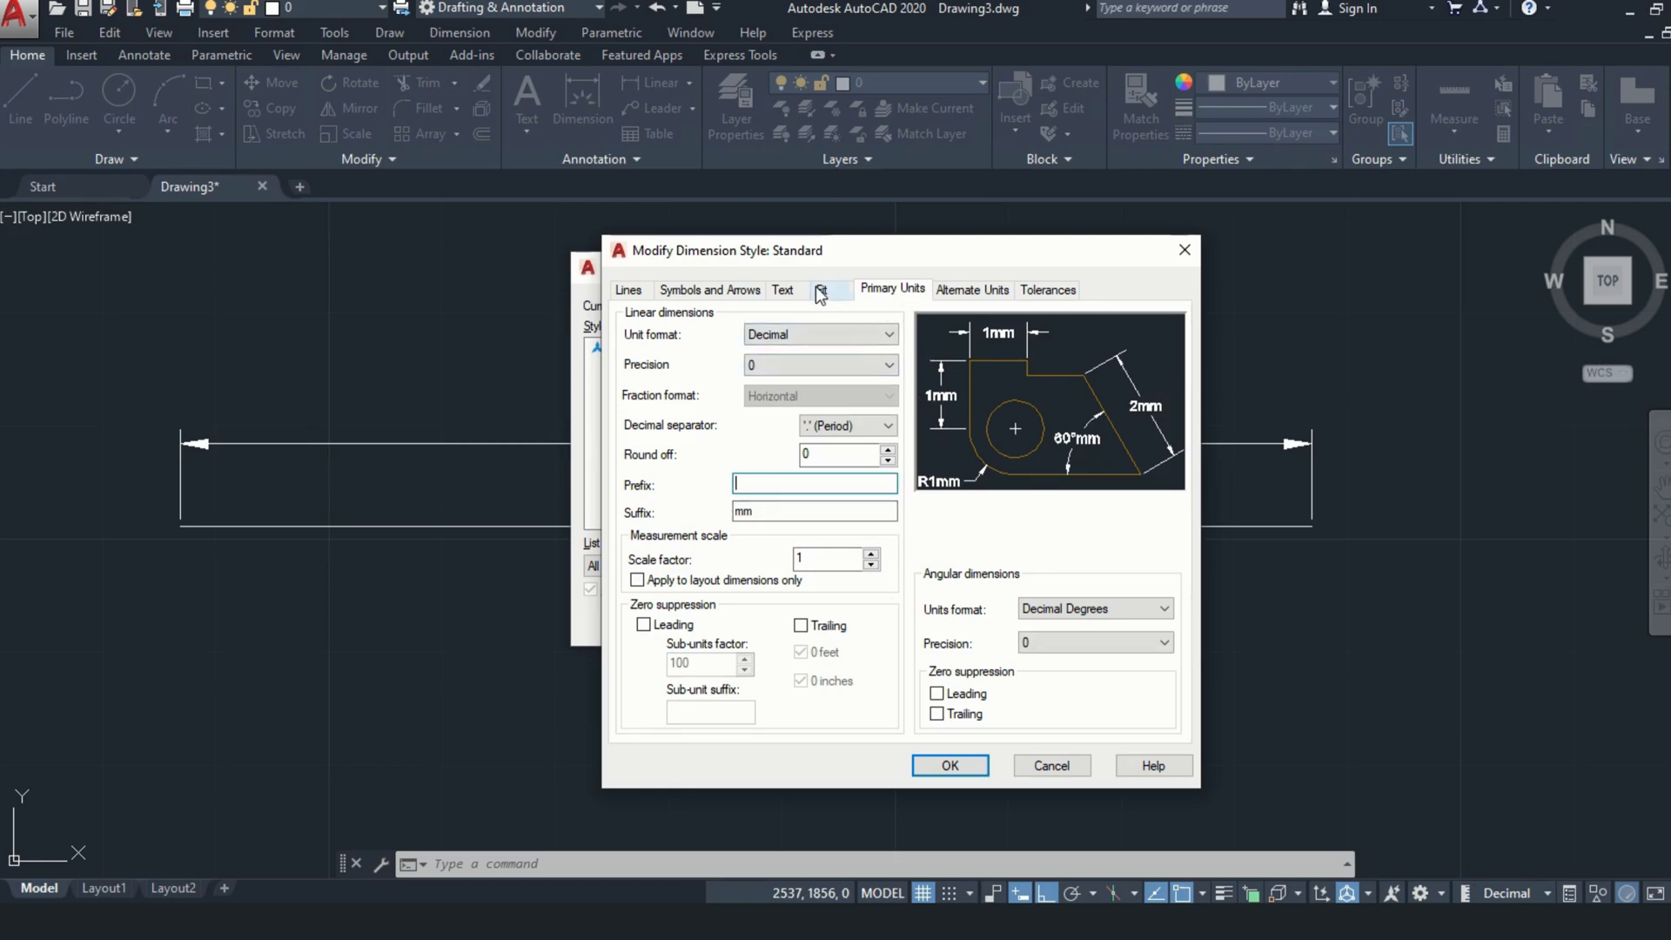
Set the Standard dimension style's text height to 1 and keep the text color ByBlock
click(787, 290)
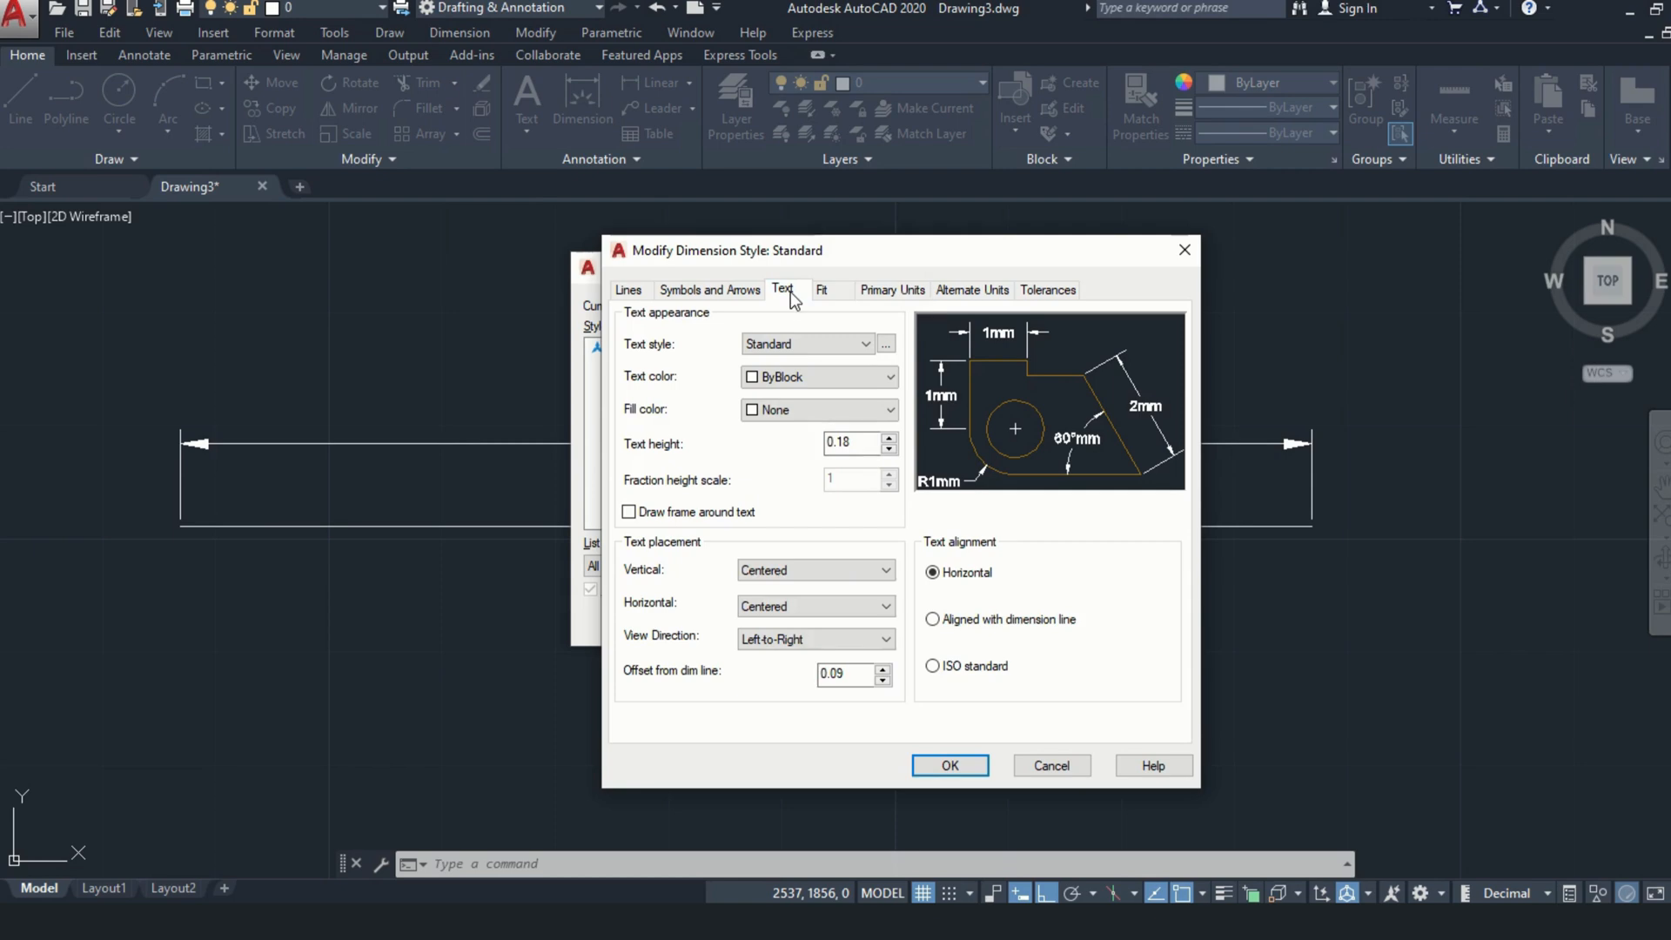
double_click(851, 443)
text(1)
click(781, 378)
click(729, 409)
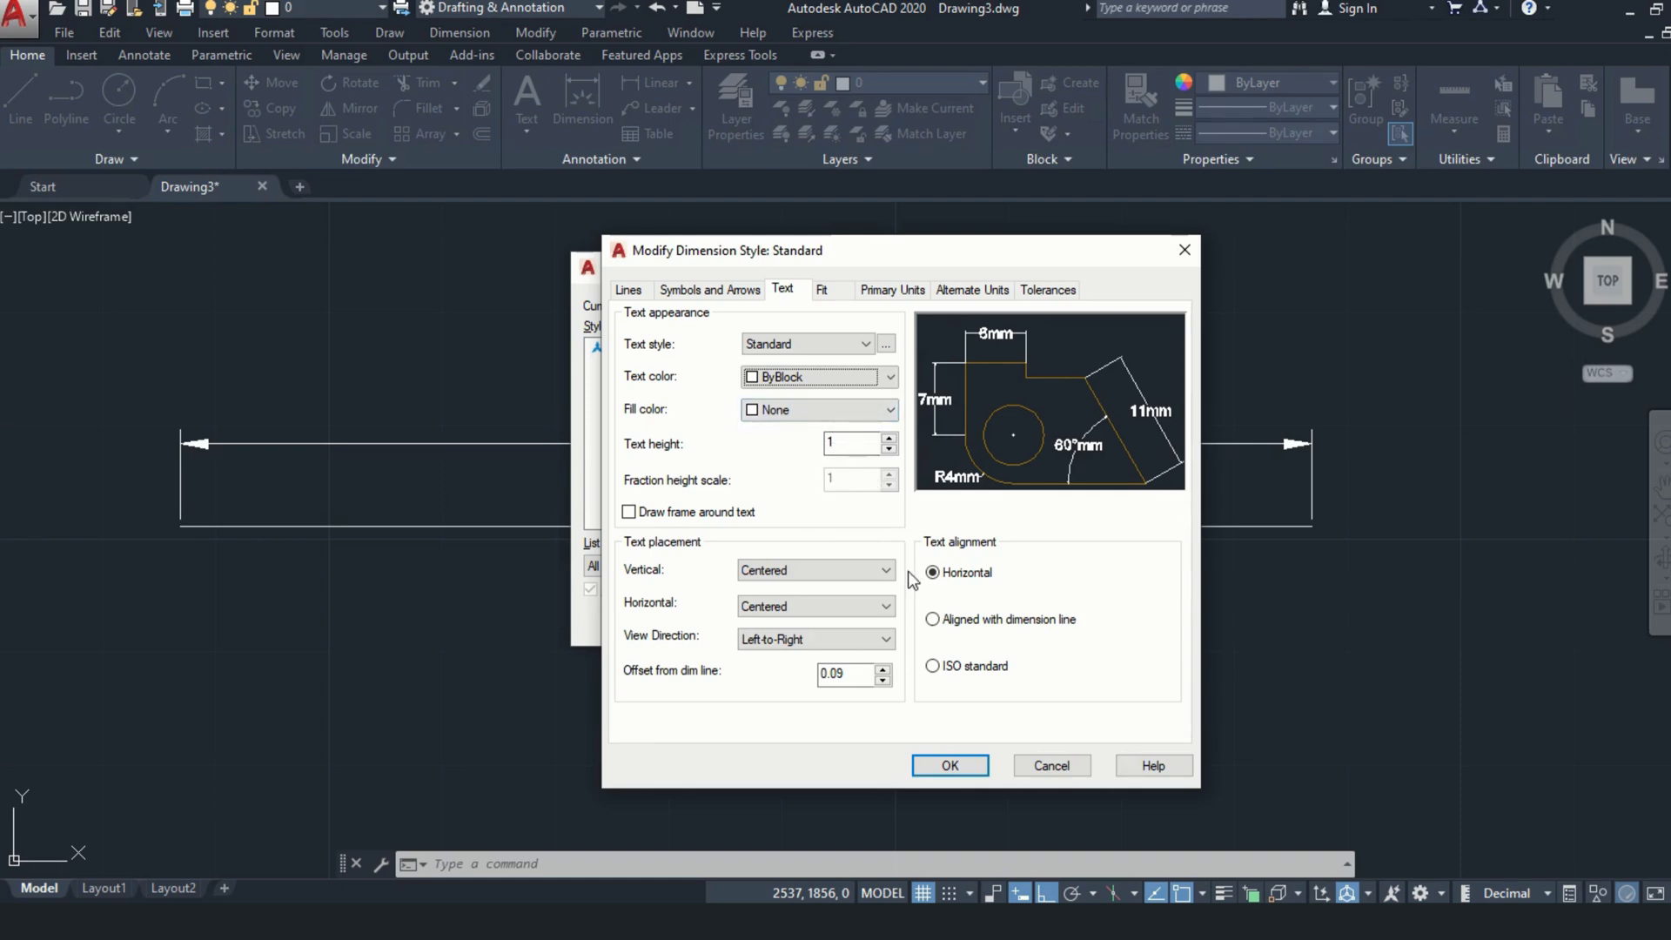
Change the dimension line color of the Standard style to Red
click(644, 293)
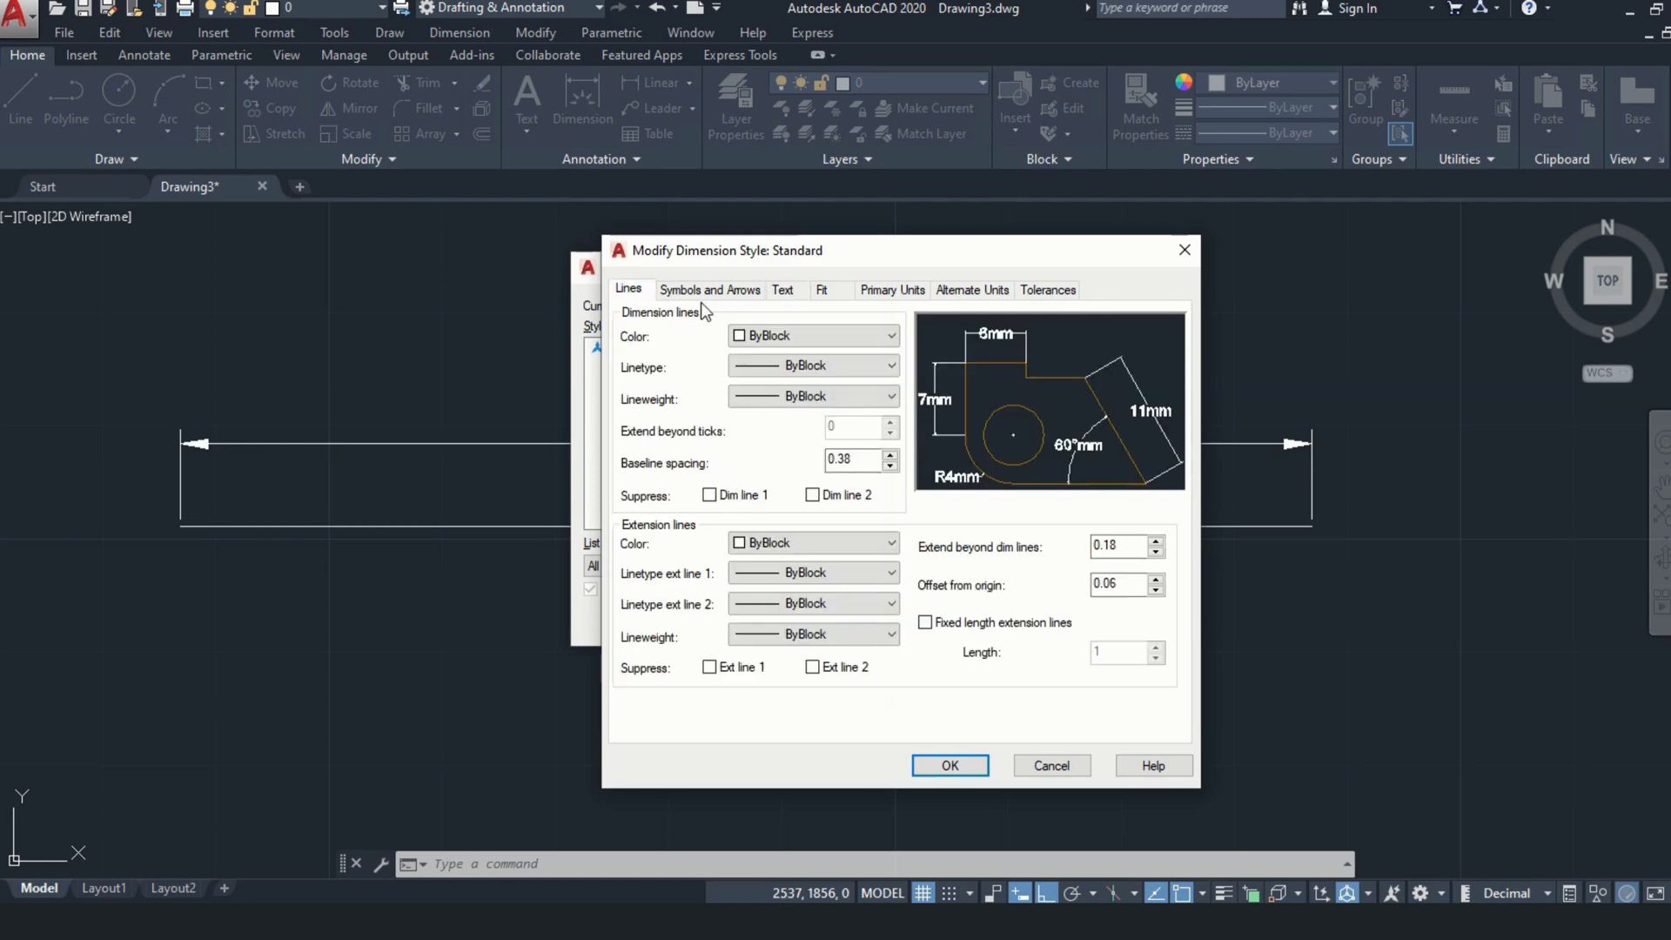
click(755, 340)
click(781, 342)
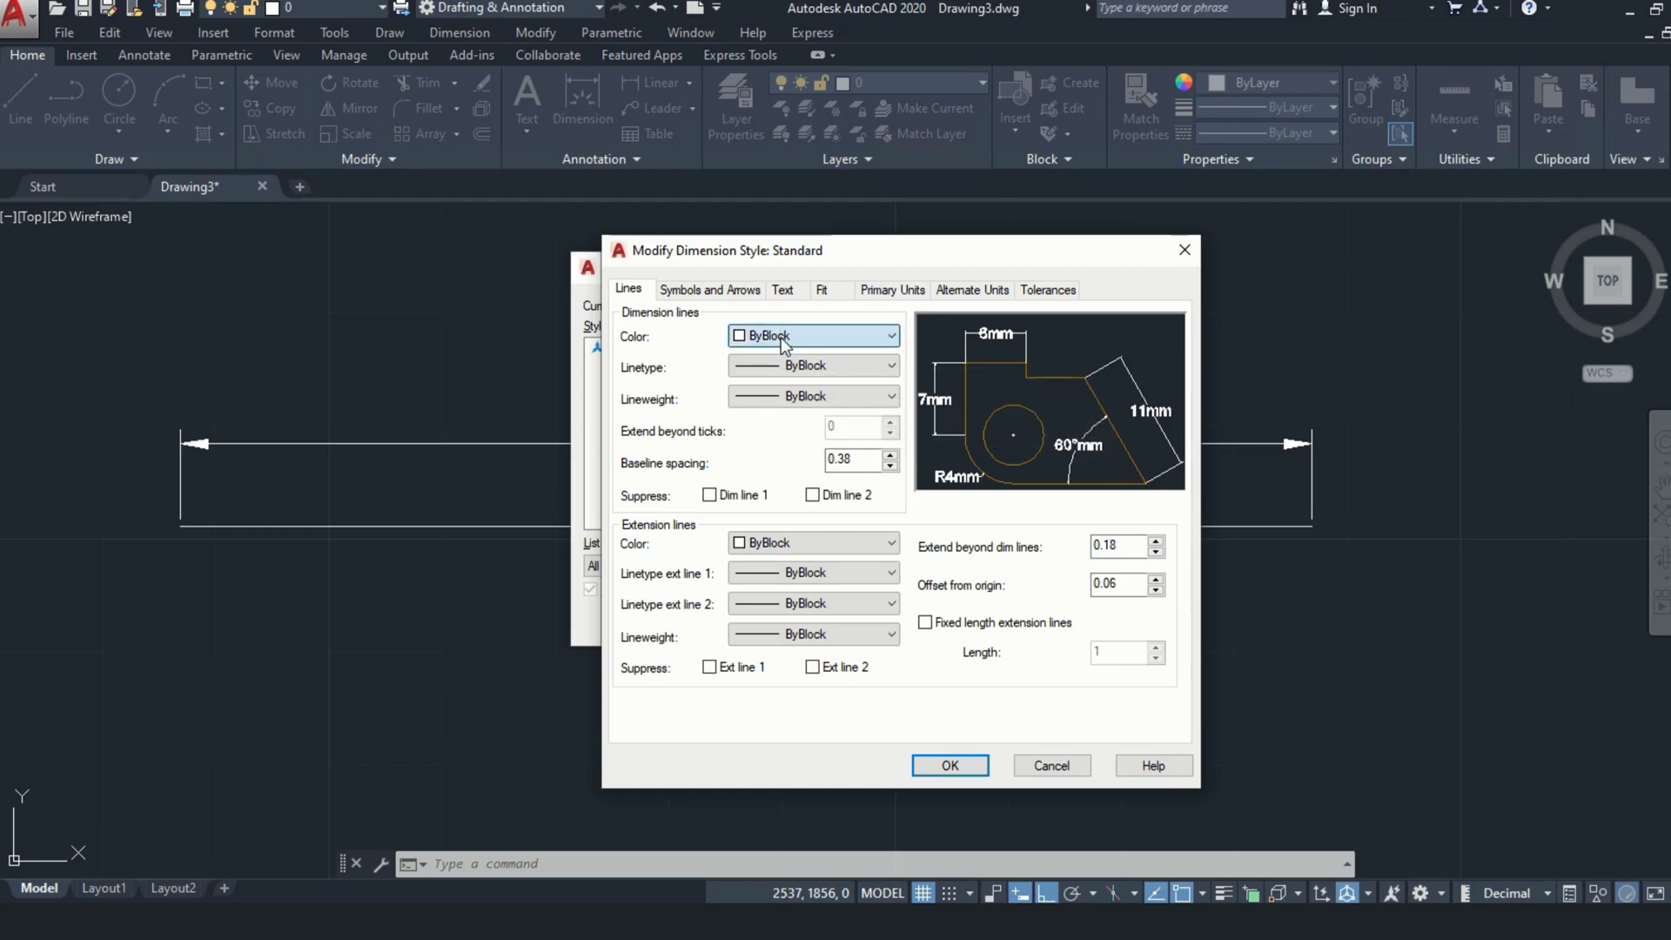
click(783, 343)
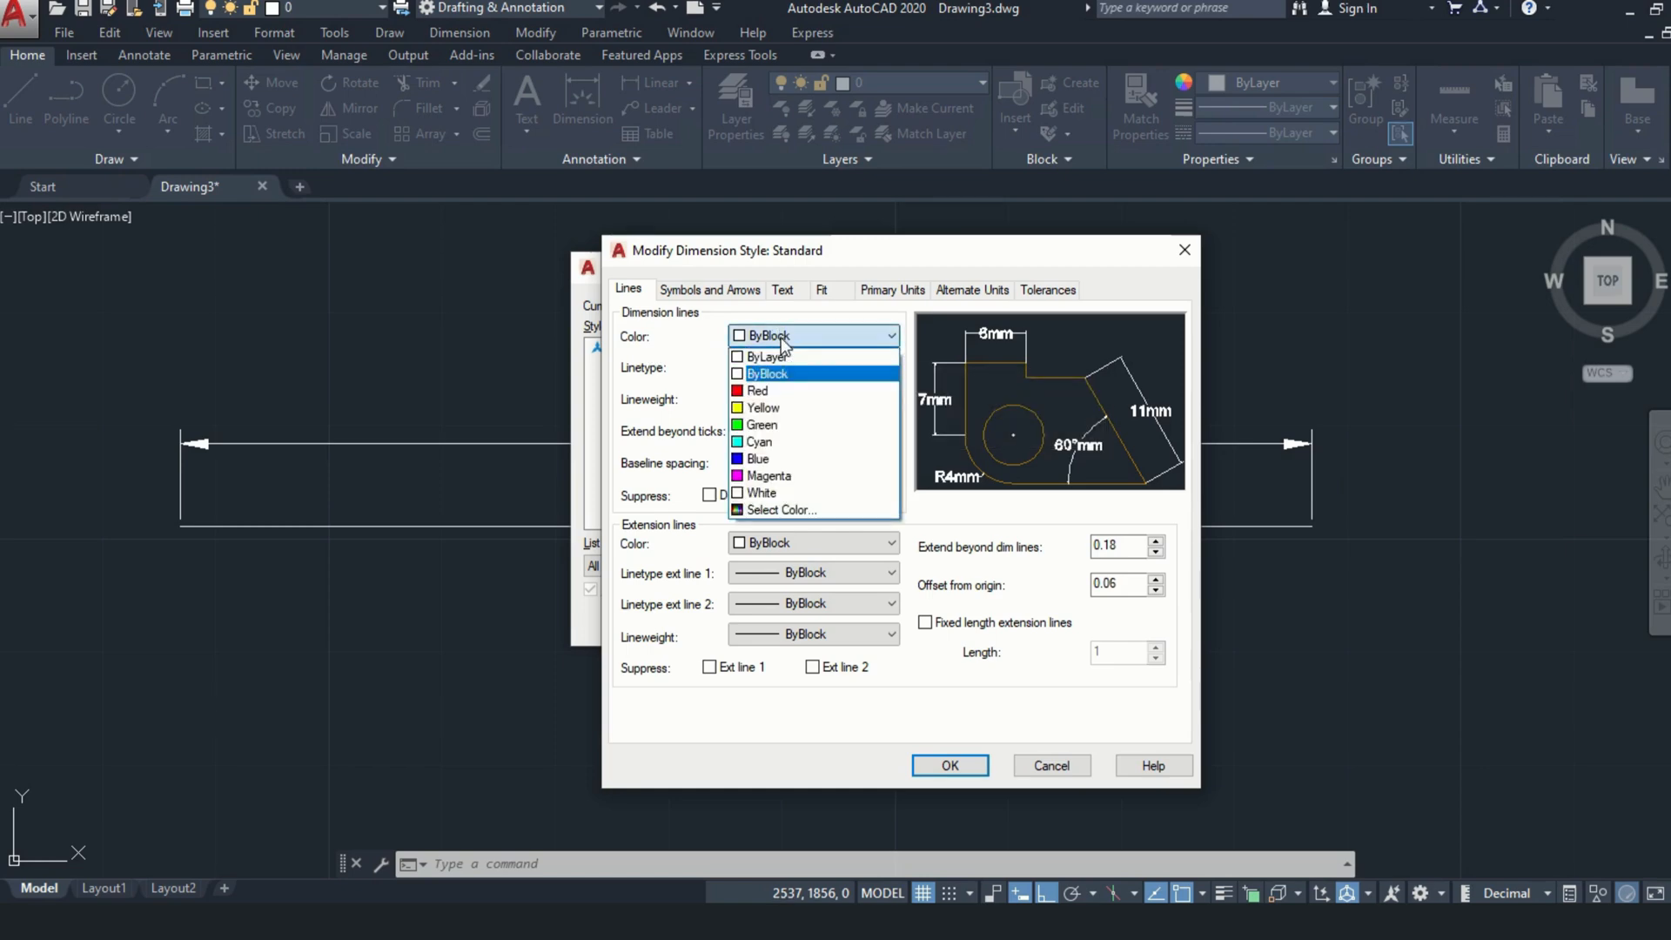
click(777, 390)
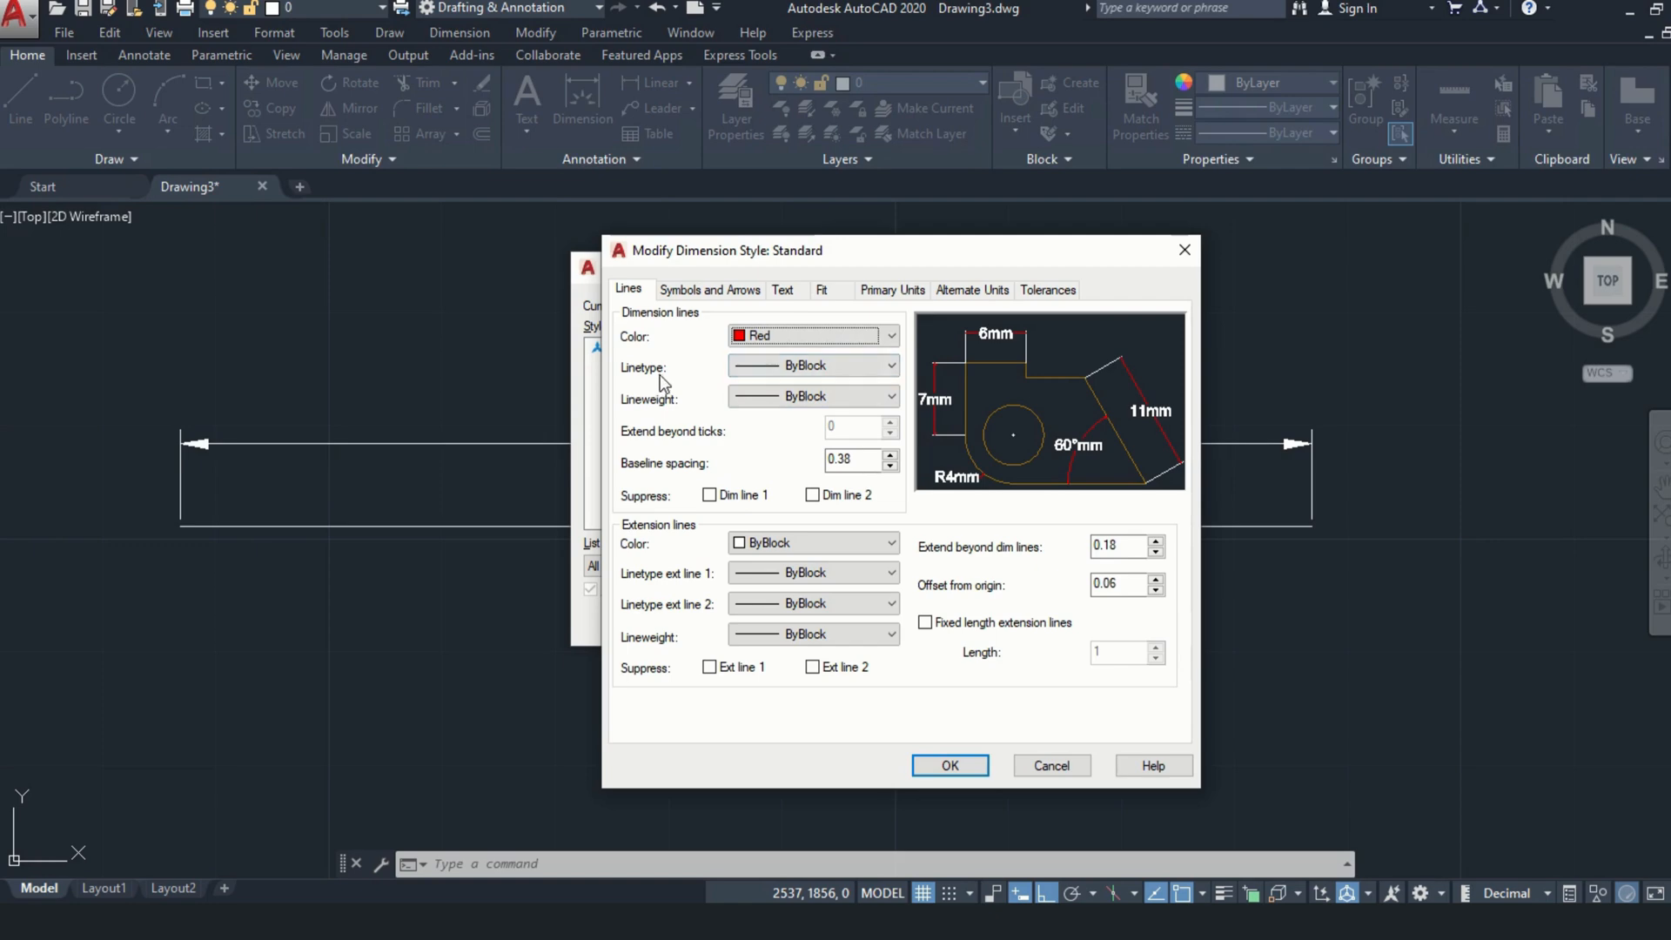
Load the ISO dot linetype ACAD_ISO07W100 from acadiso.lin for the Standard style's dimension lines
click(774, 368)
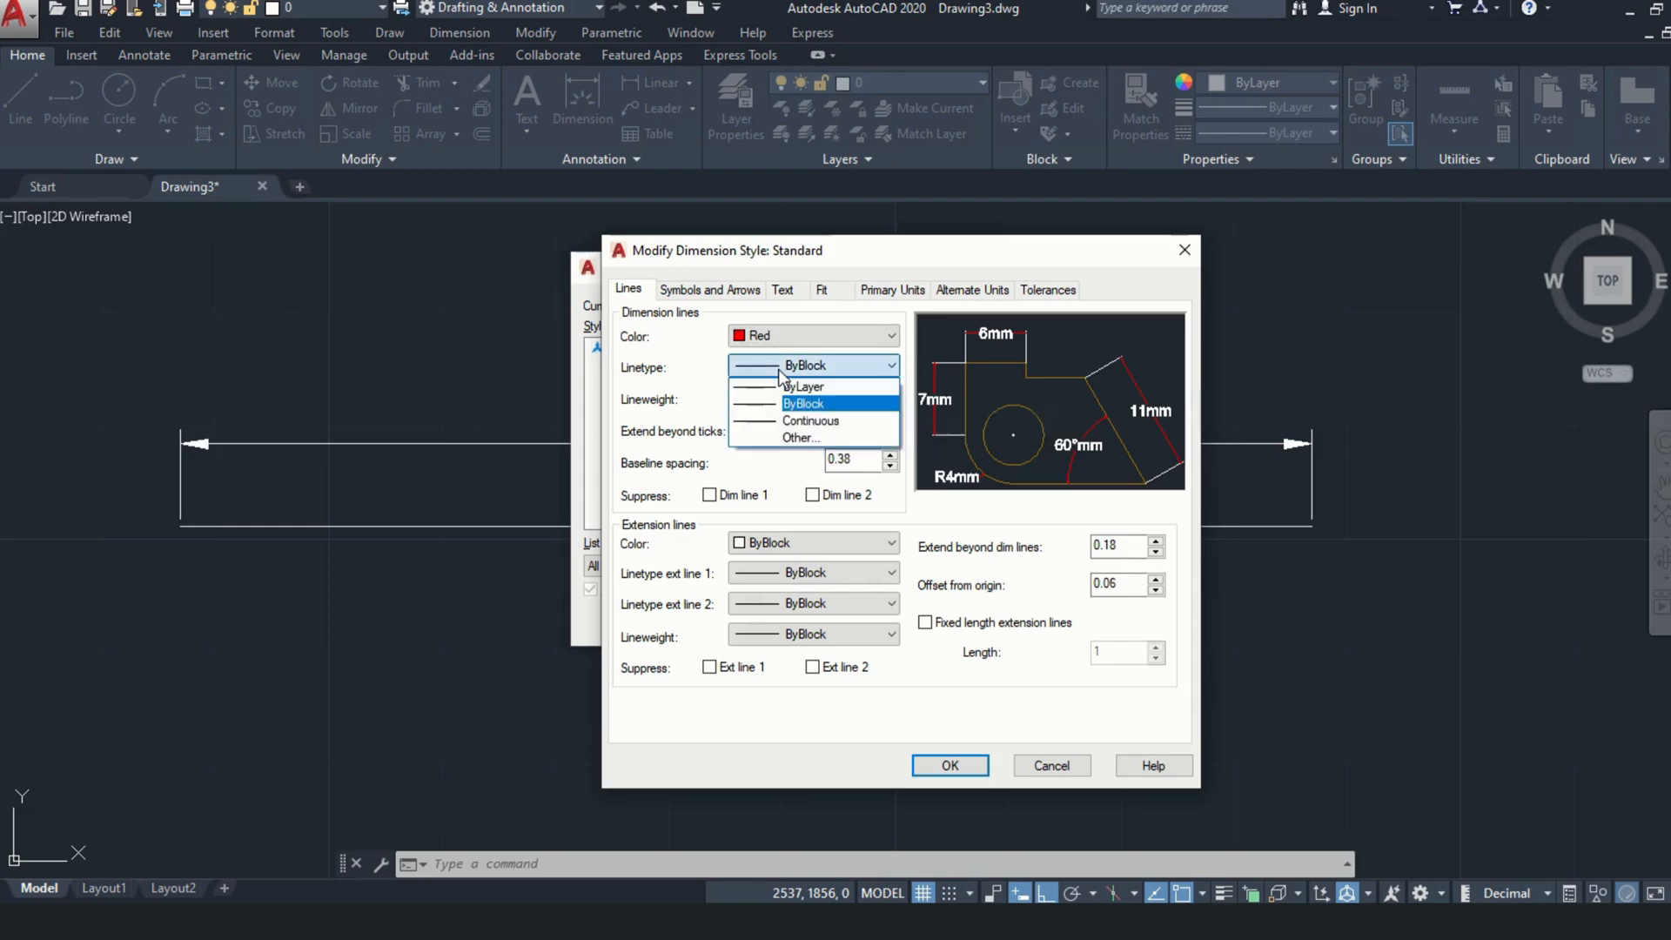
click(793, 438)
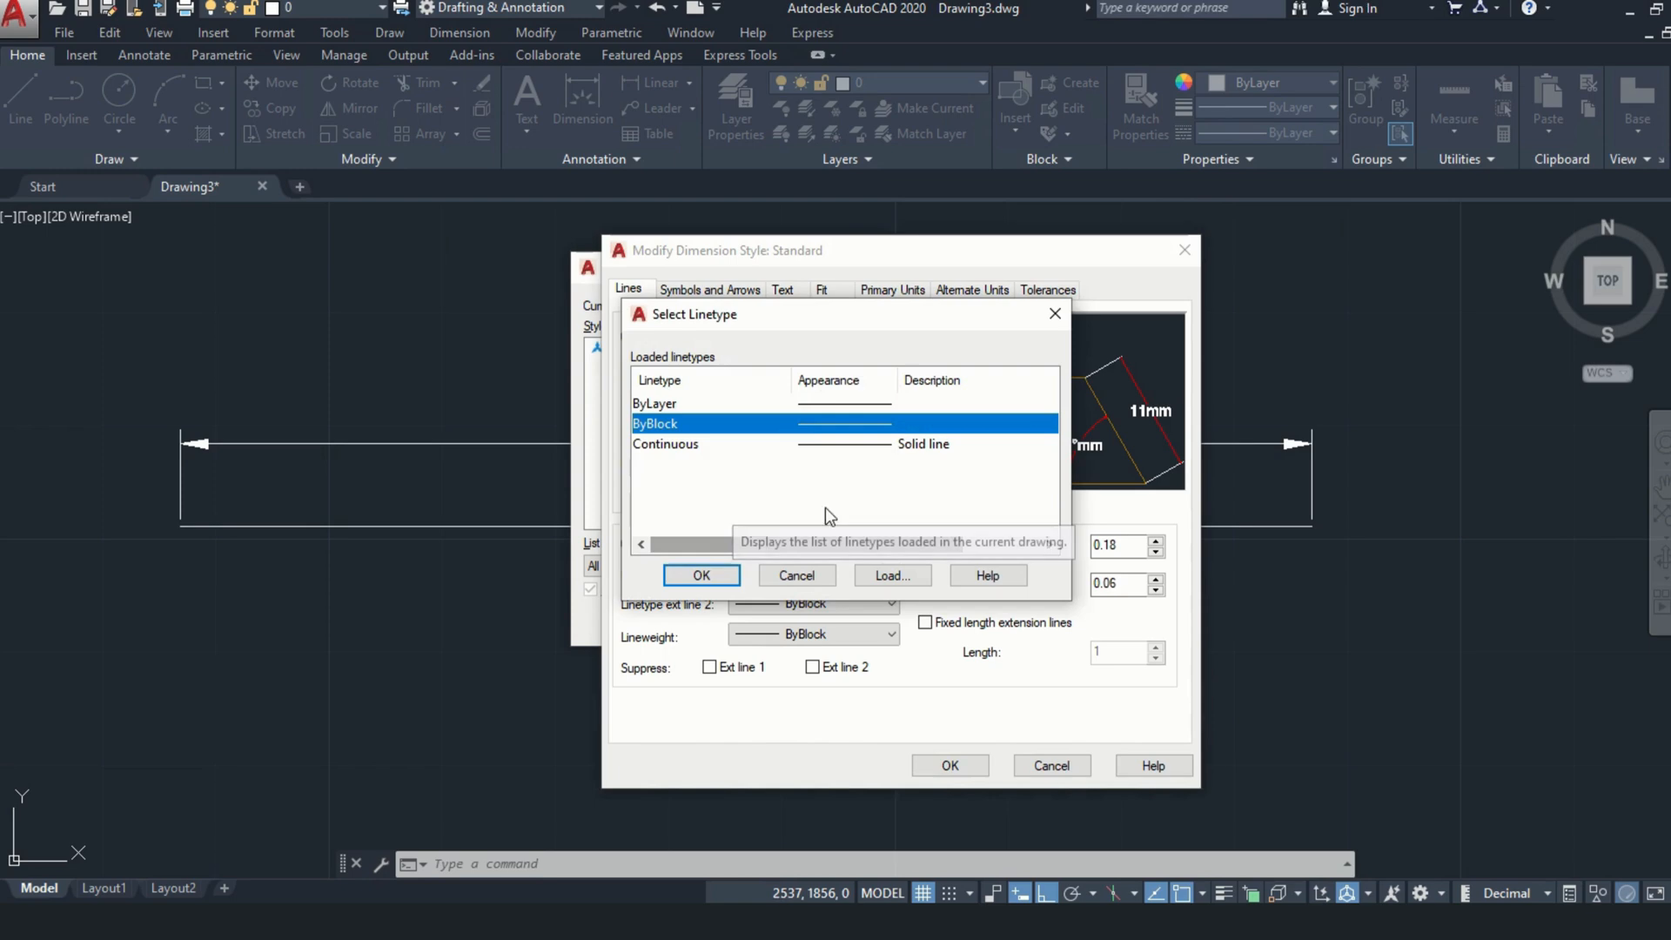
click(895, 575)
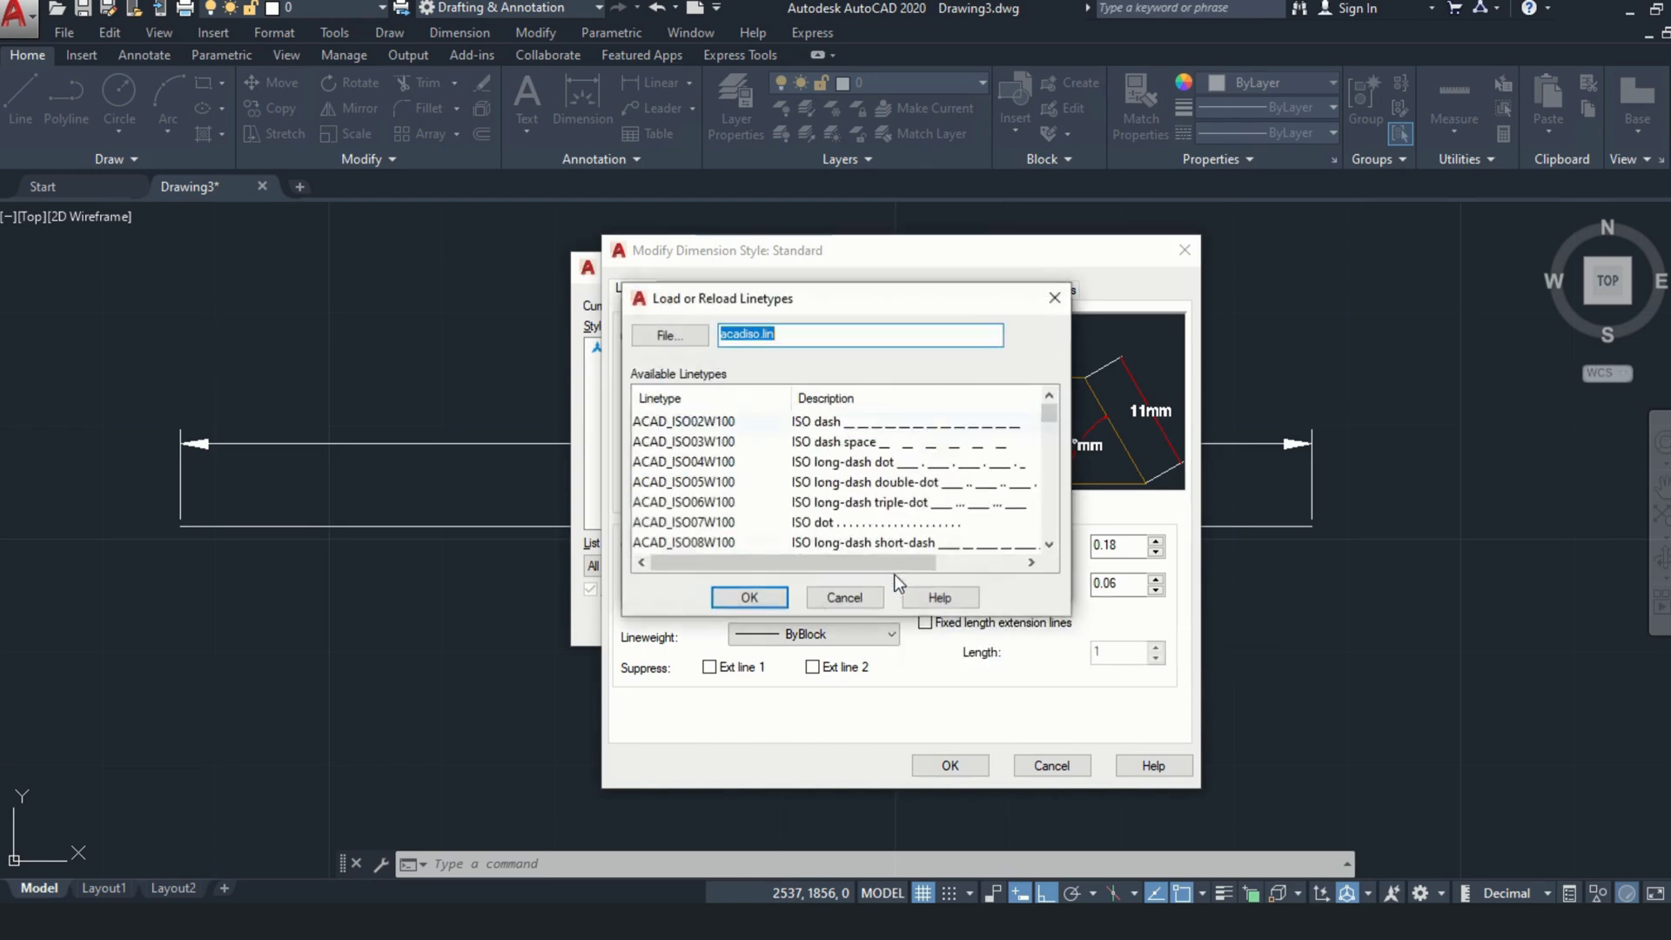
scroll(862, 492, down, 1)
click(859, 466)
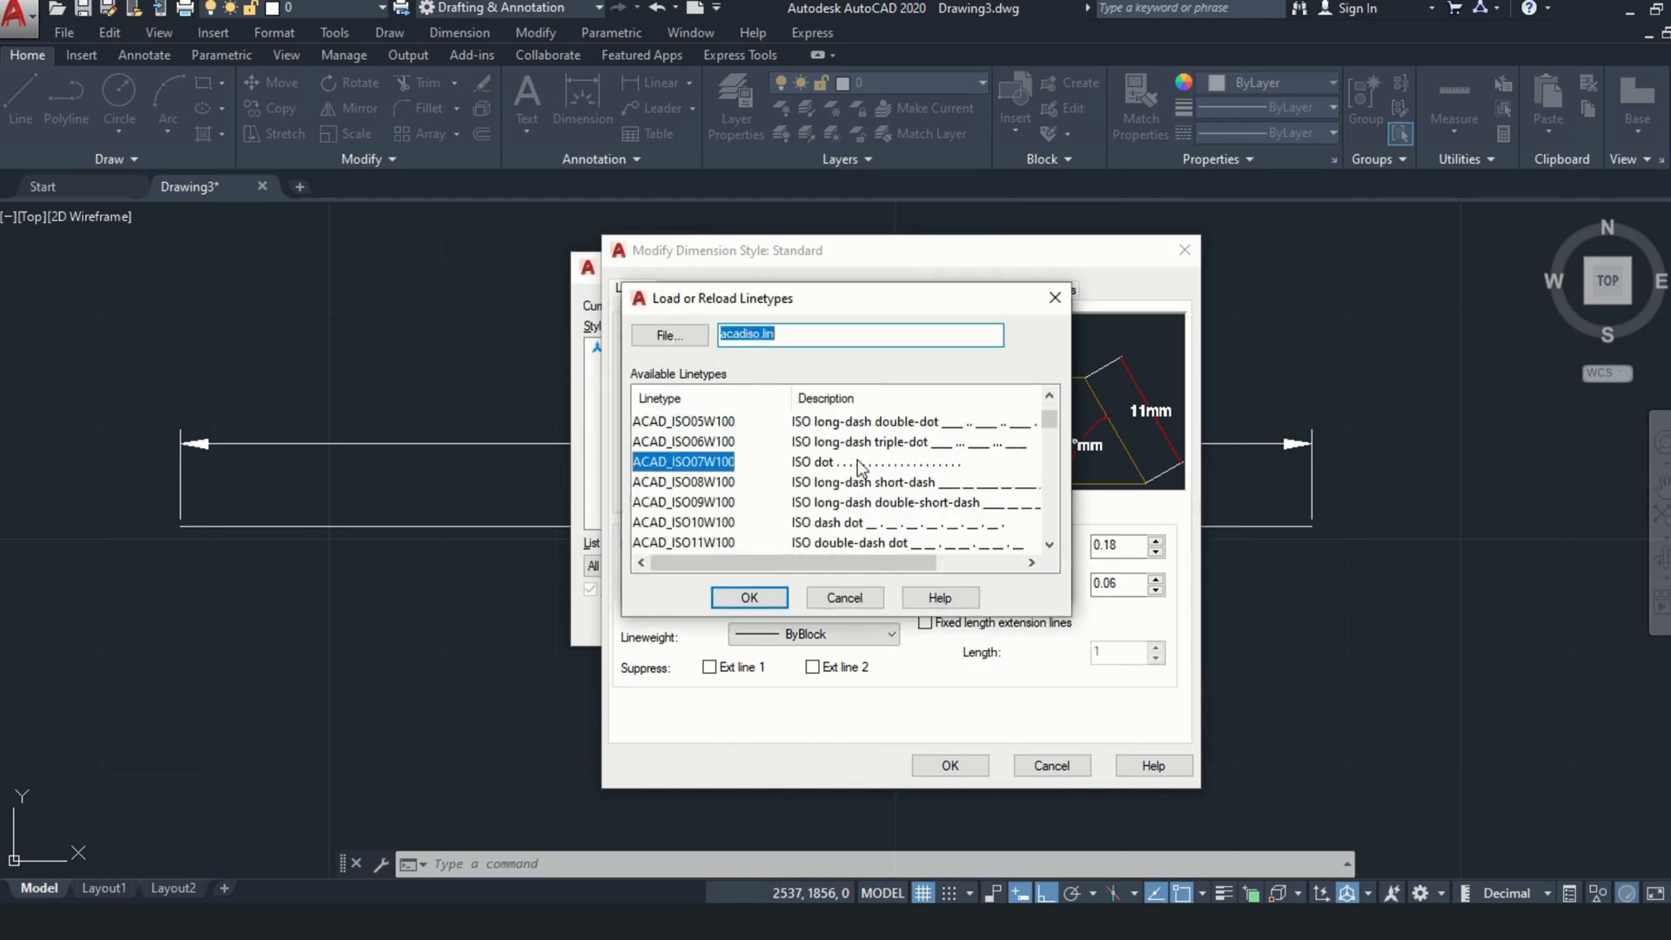
scroll(824, 515, down, 3)
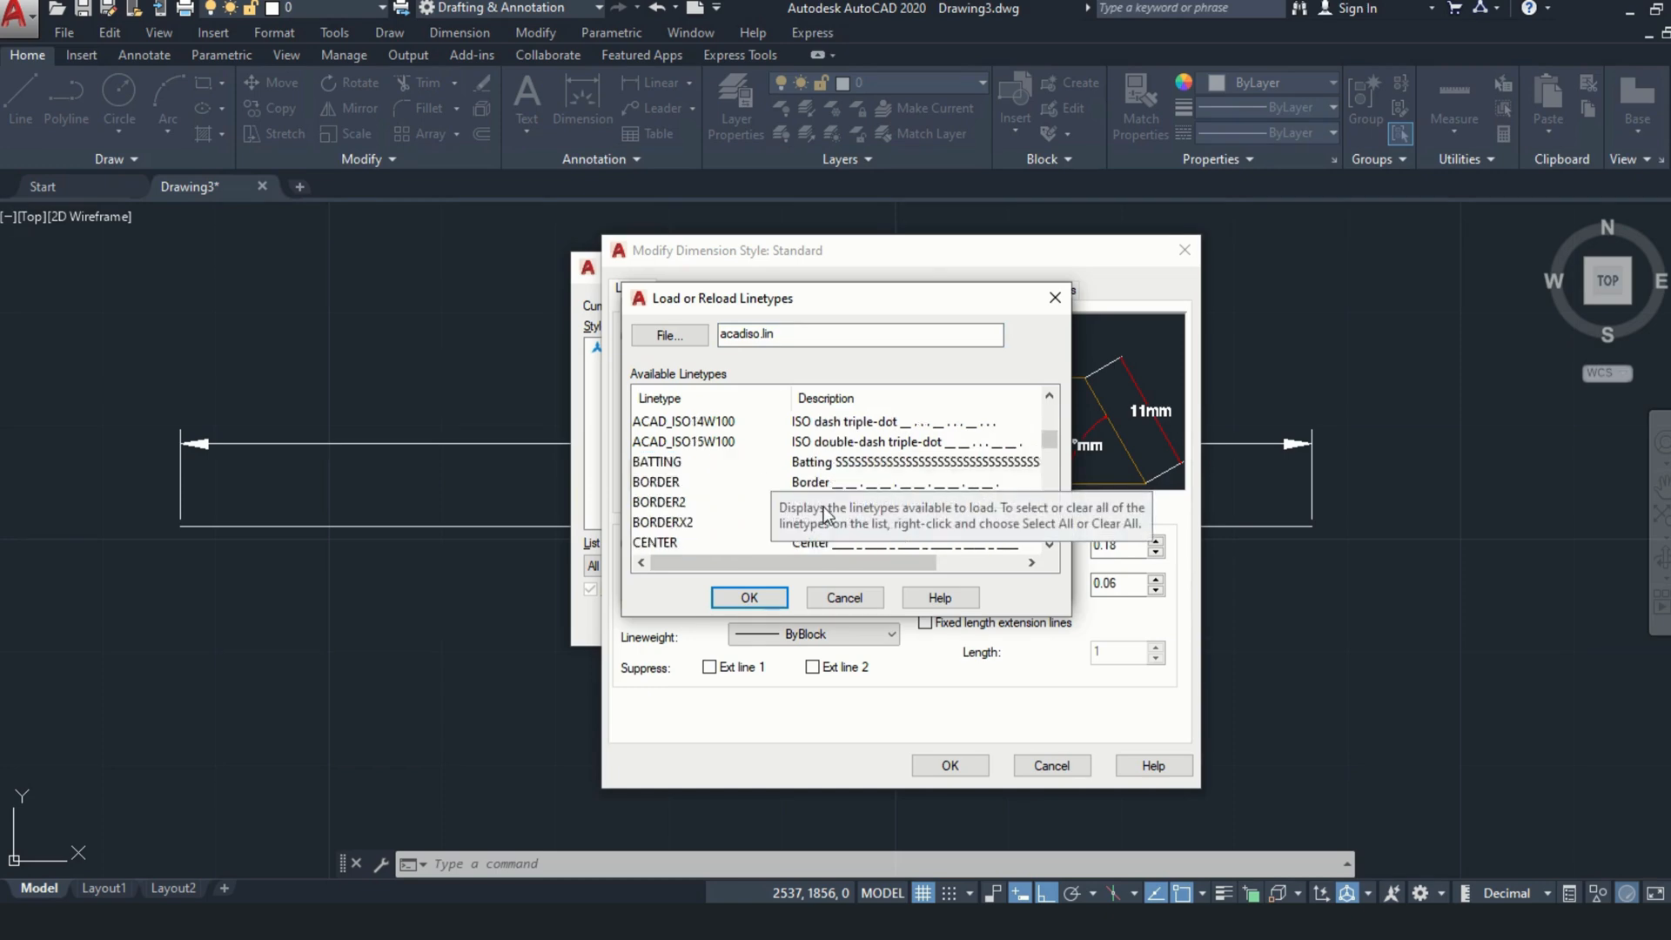
scroll(824, 500, down, 12)
scroll(824, 496, up, 7)
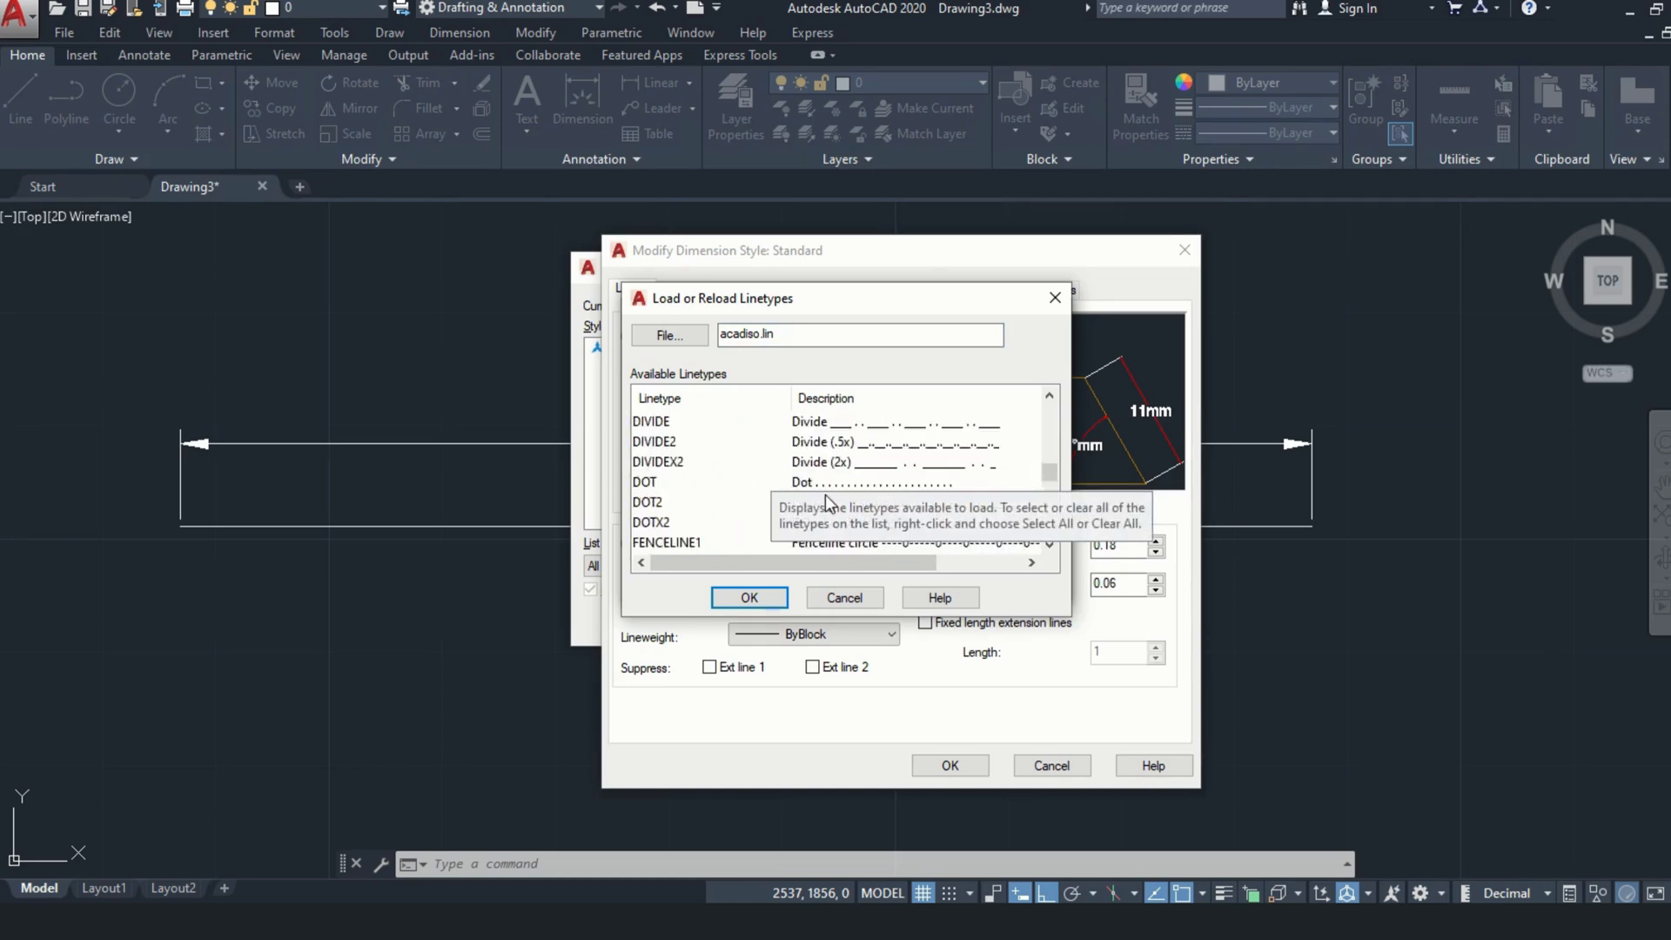
scroll(827, 503, up, 9)
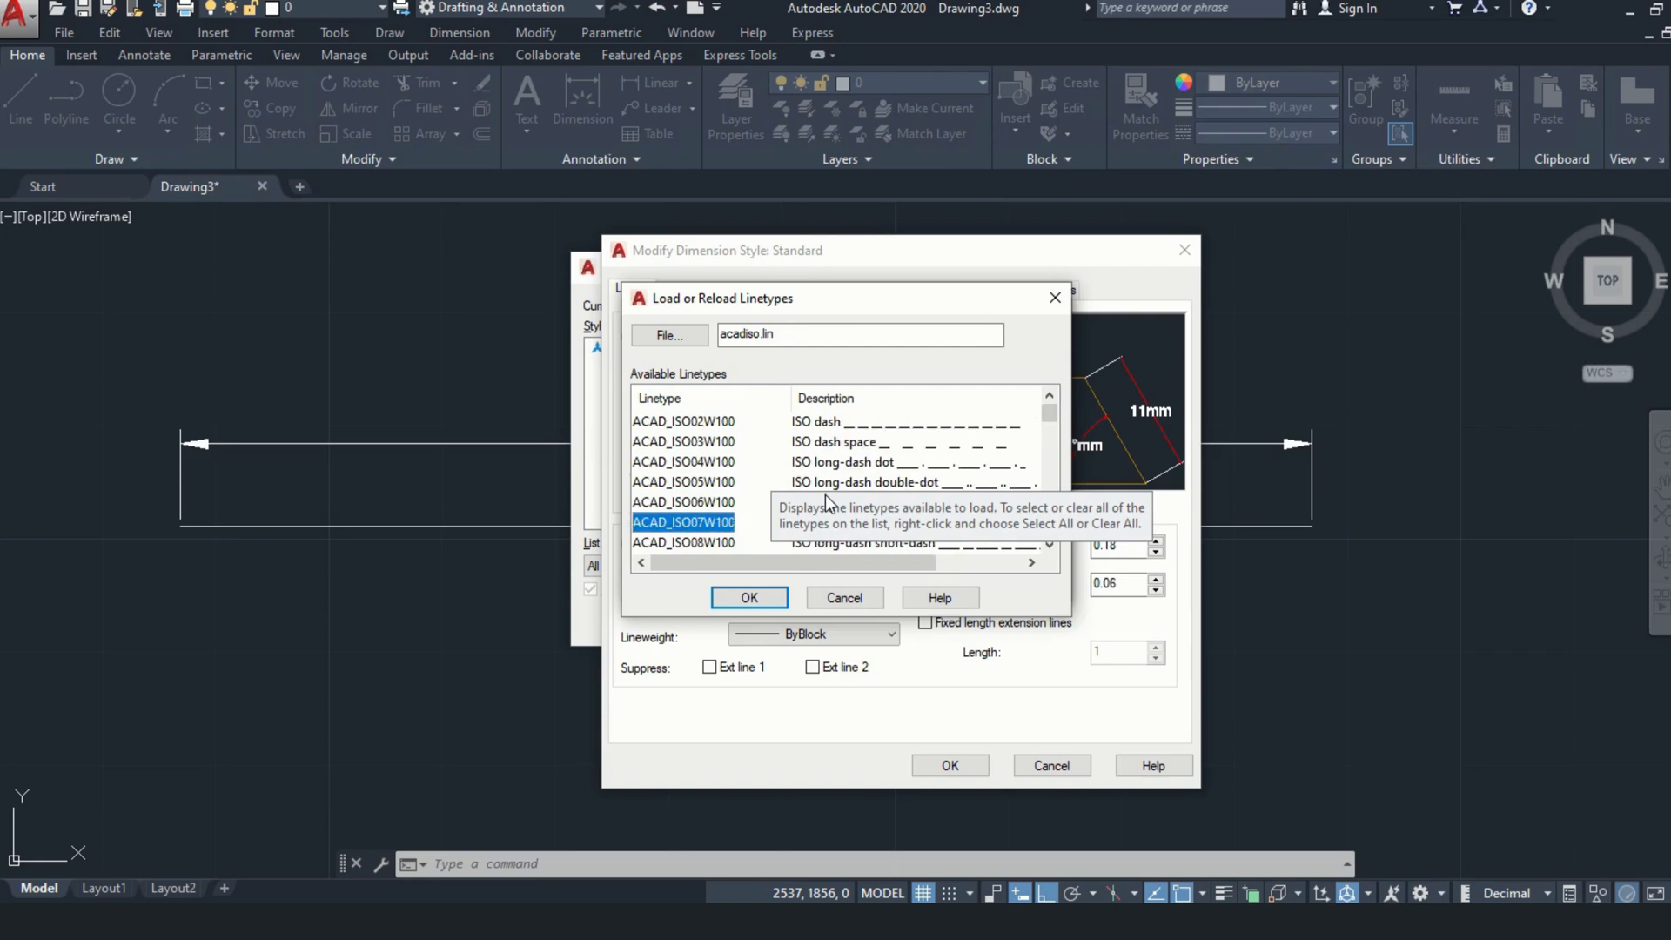
scroll(825, 498, down, 1)
click(771, 598)
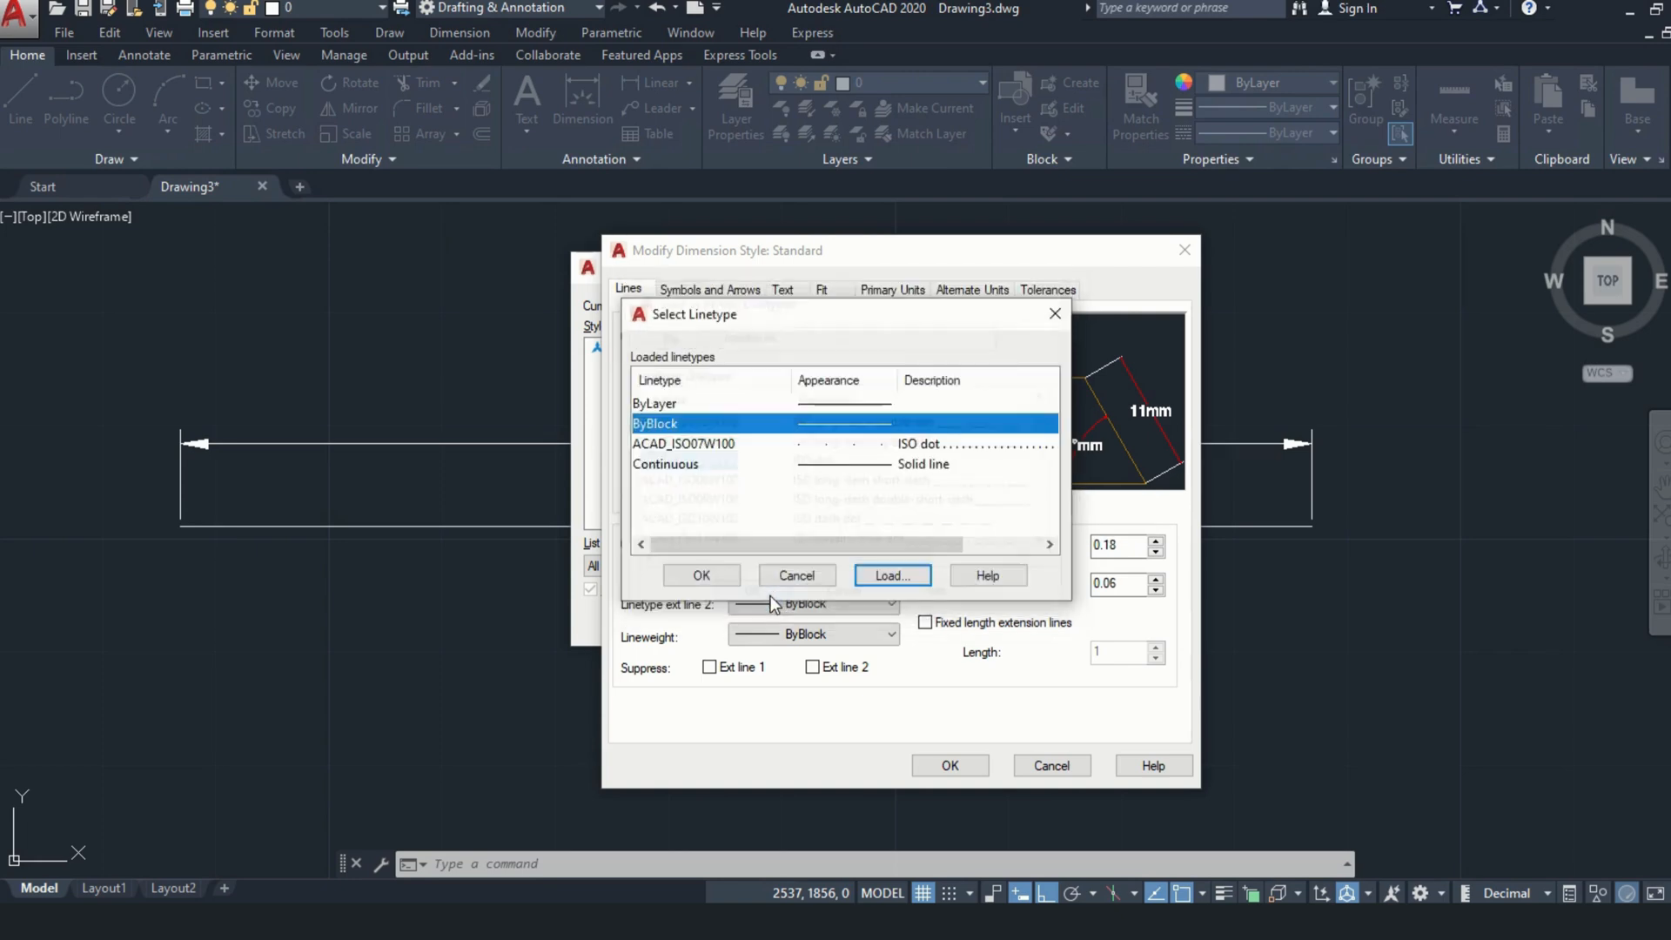
click(702, 575)
Set the dimension line linetype to ACAD_ISO07W100 and its lineweight to 0.30 mm
click(809, 367)
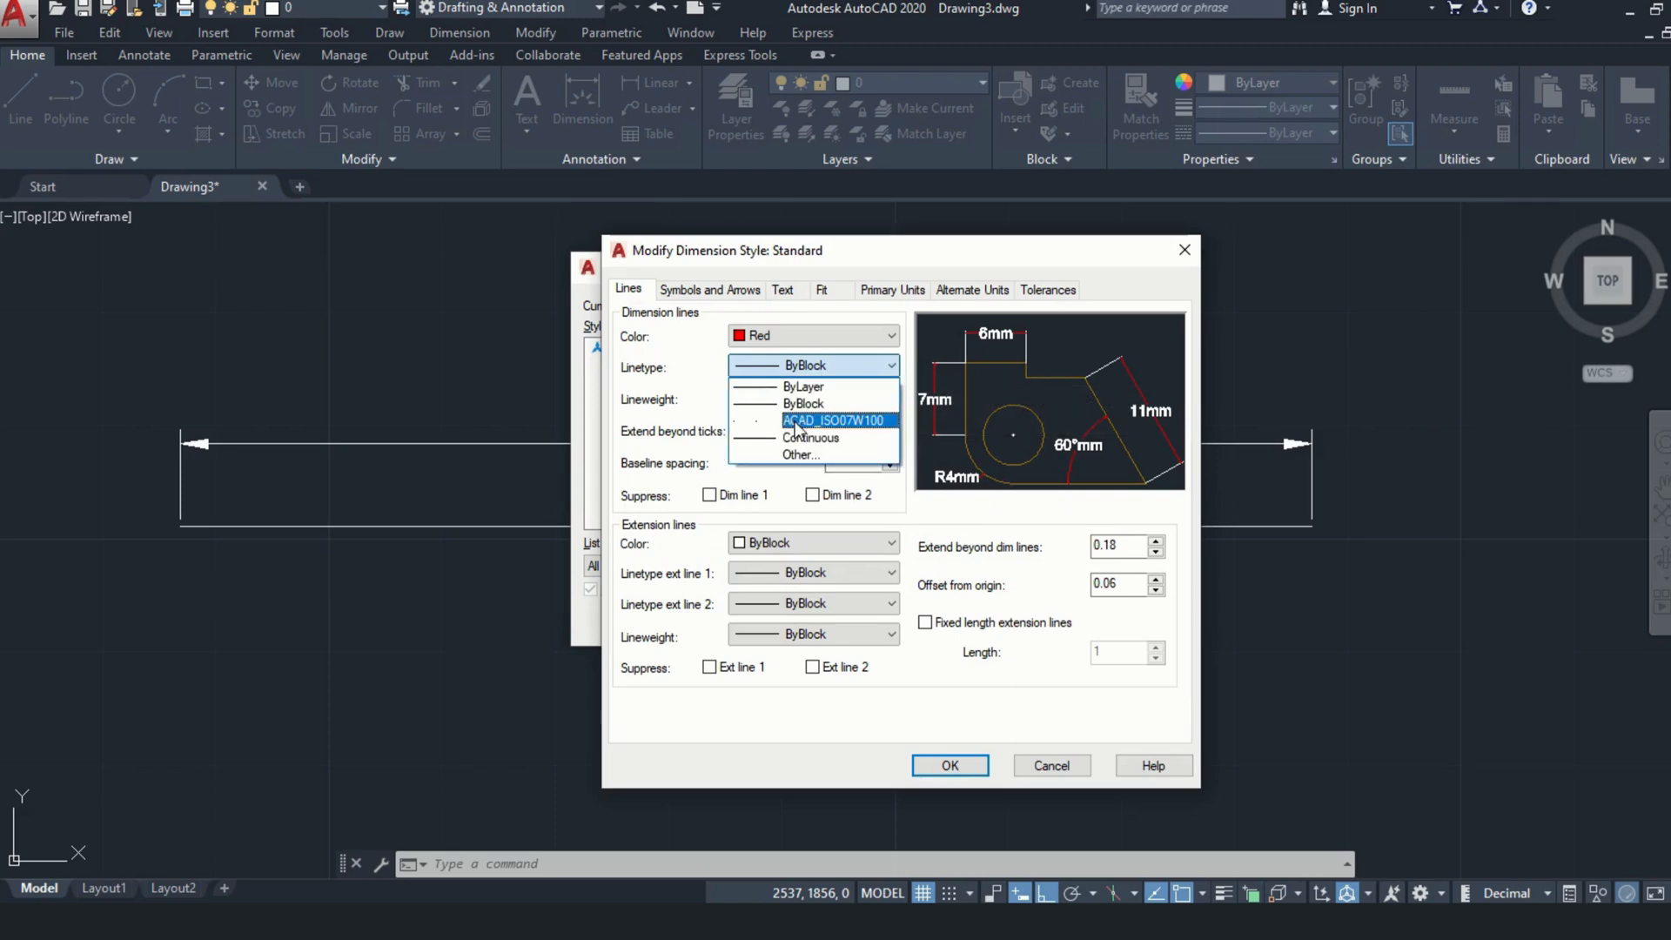
click(797, 422)
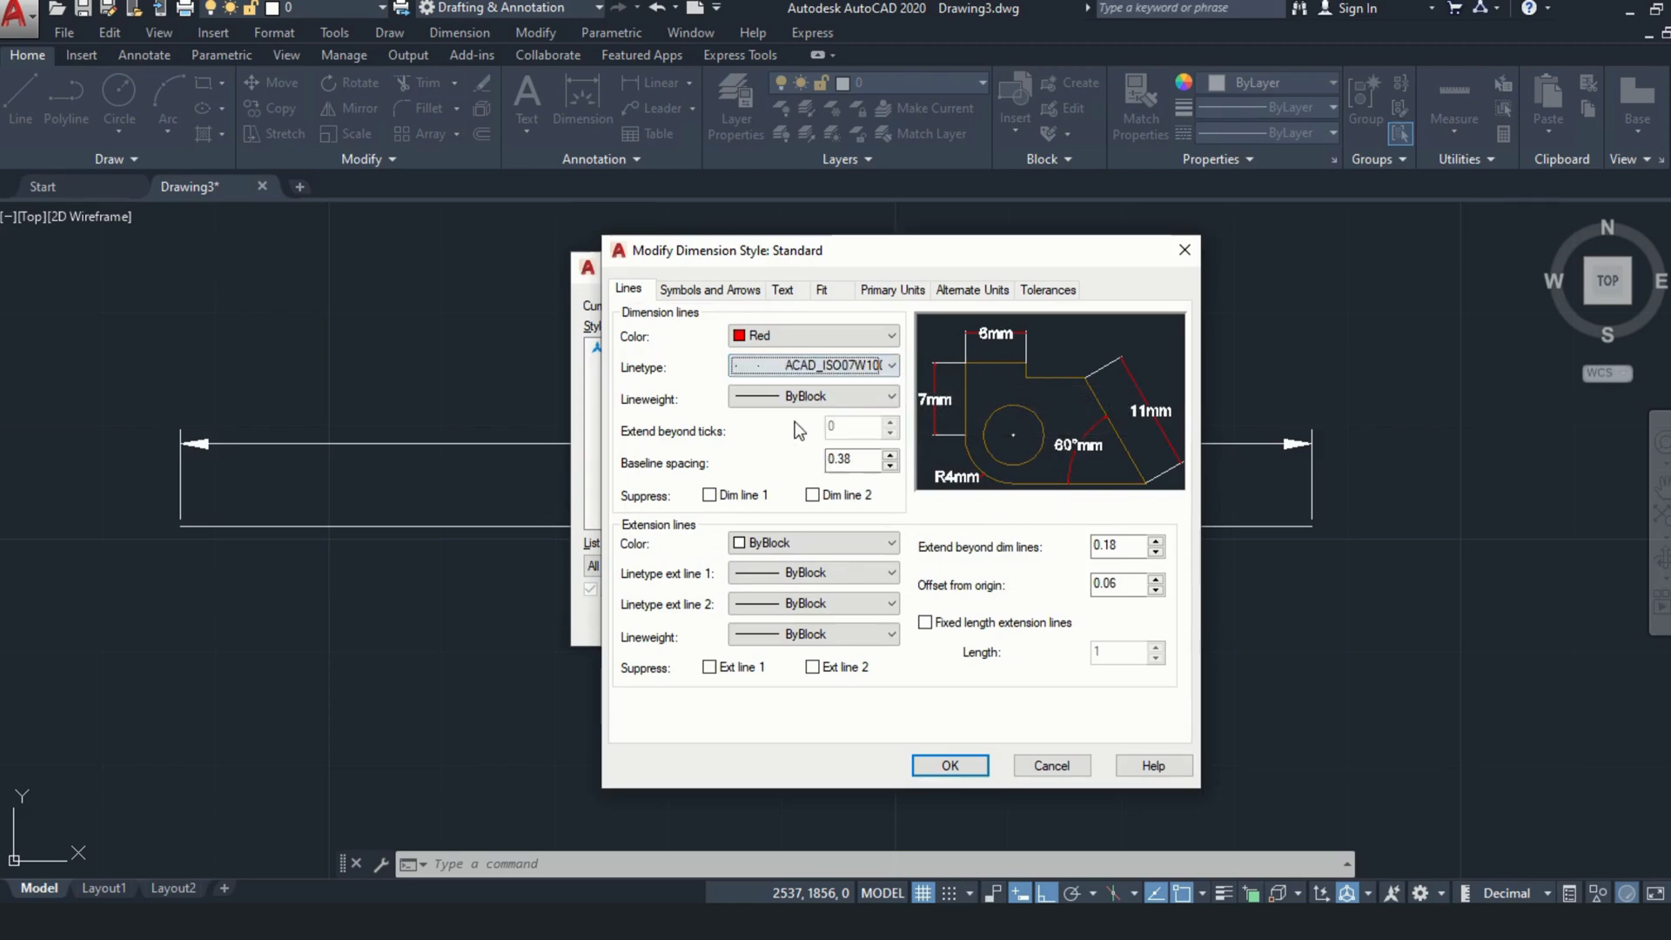
click(741, 399)
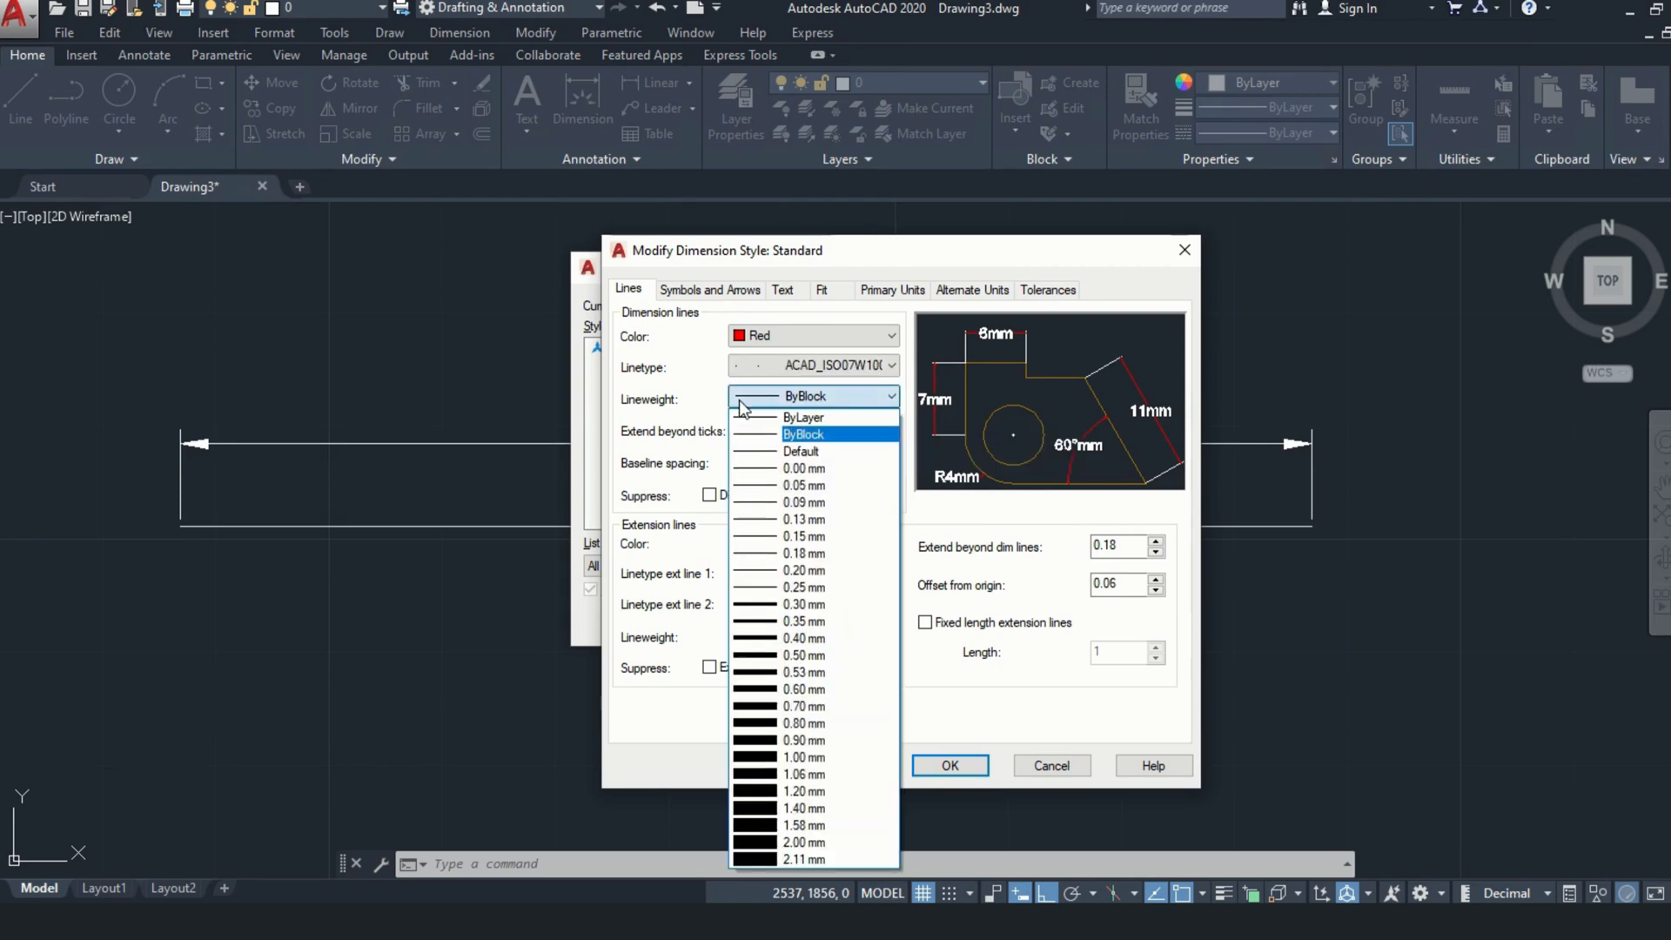
click(754, 606)
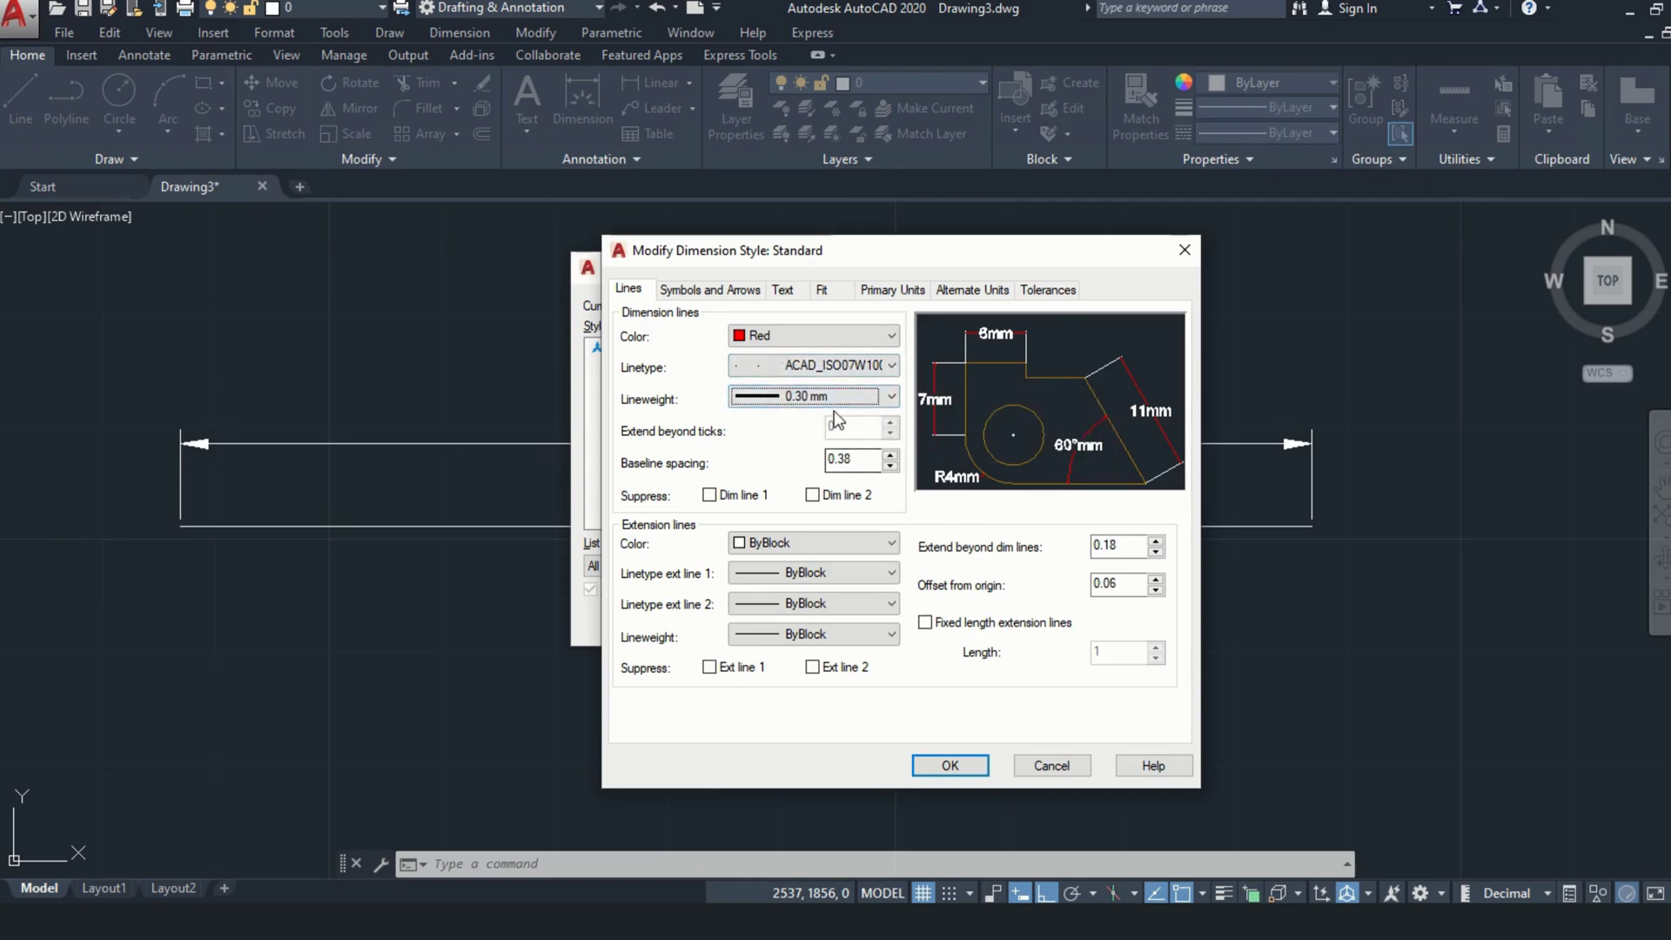
Save the modified Standard dimension style, make it the current style and close the Dimension Style Manager
click(950, 765)
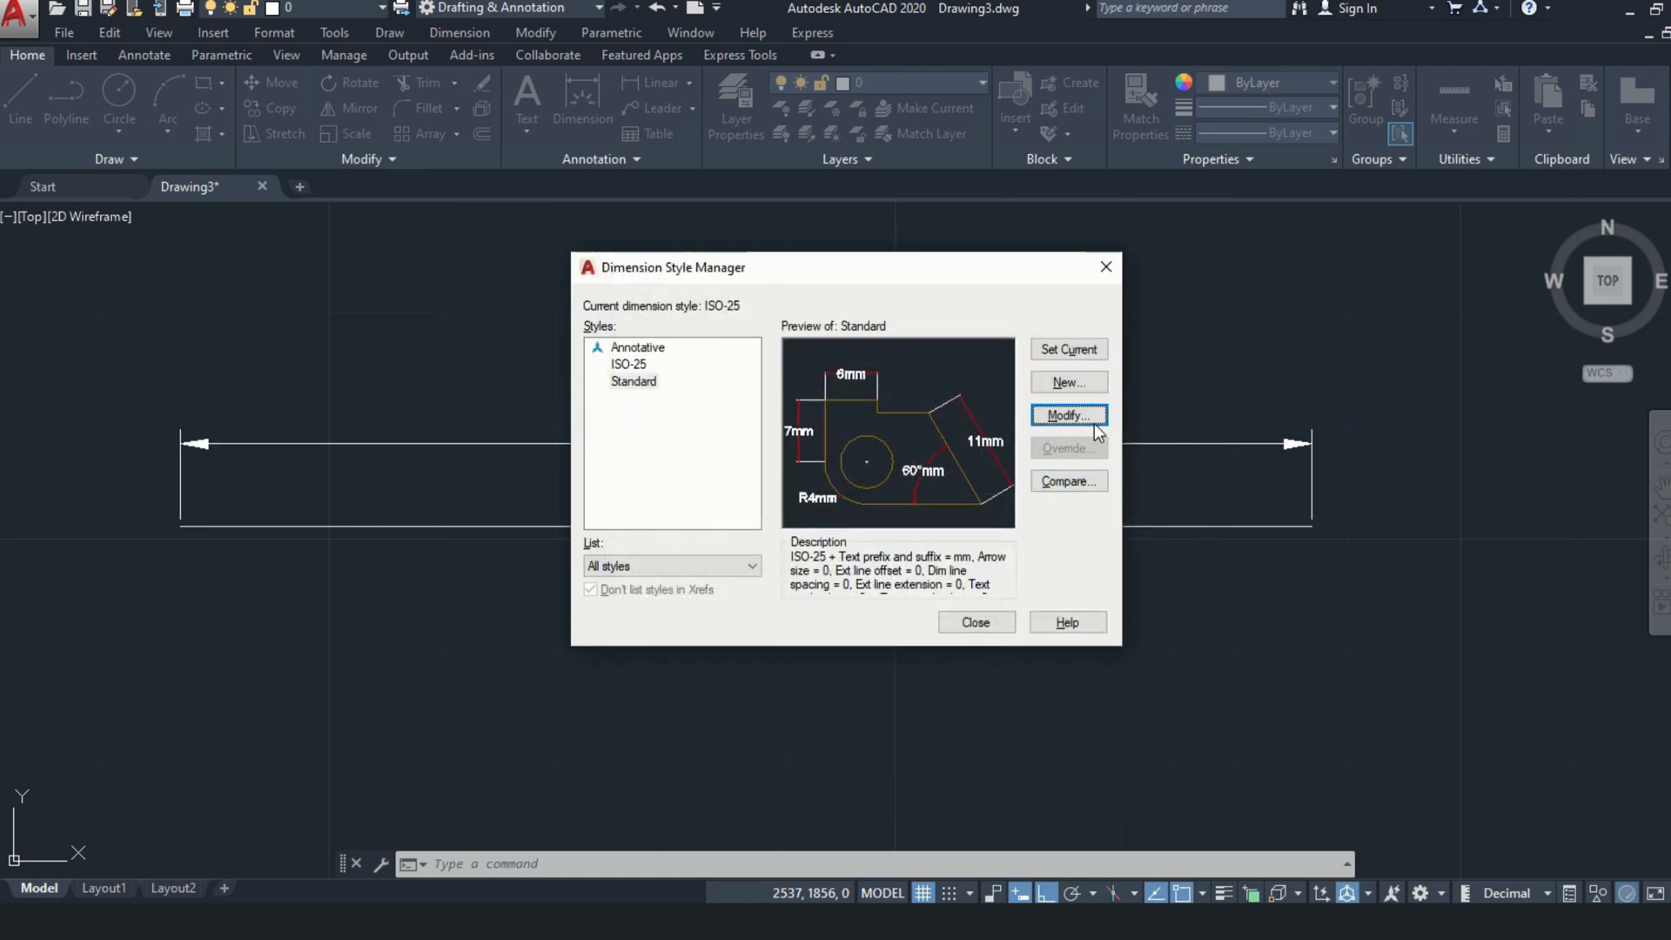
click(1049, 352)
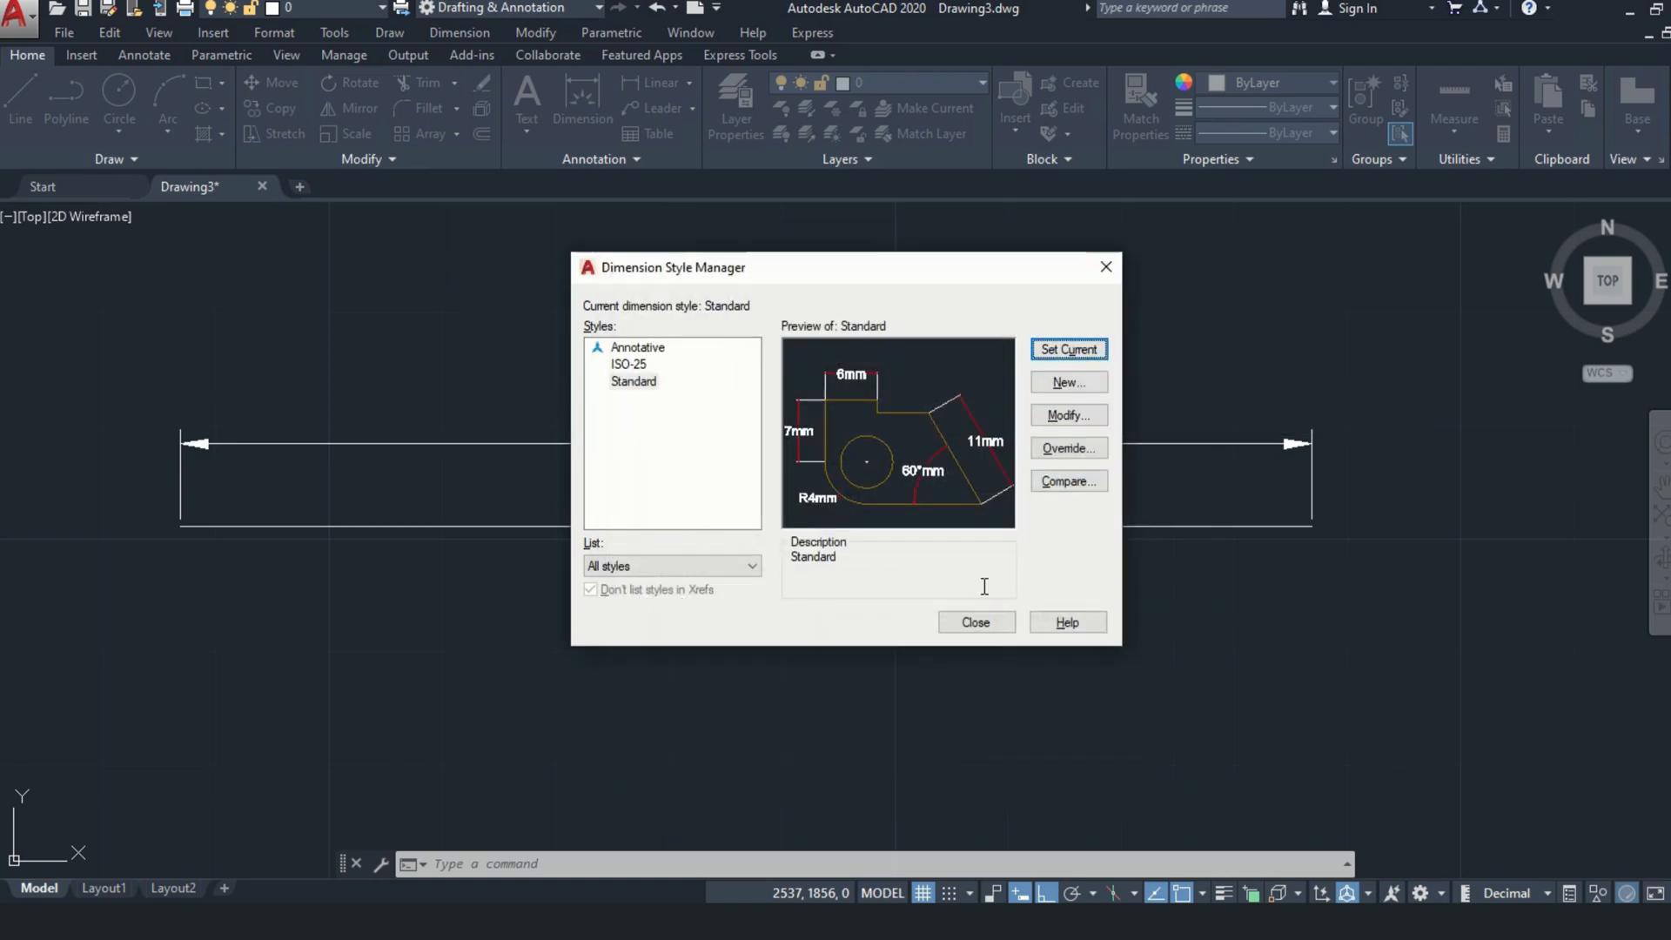
click(974, 623)
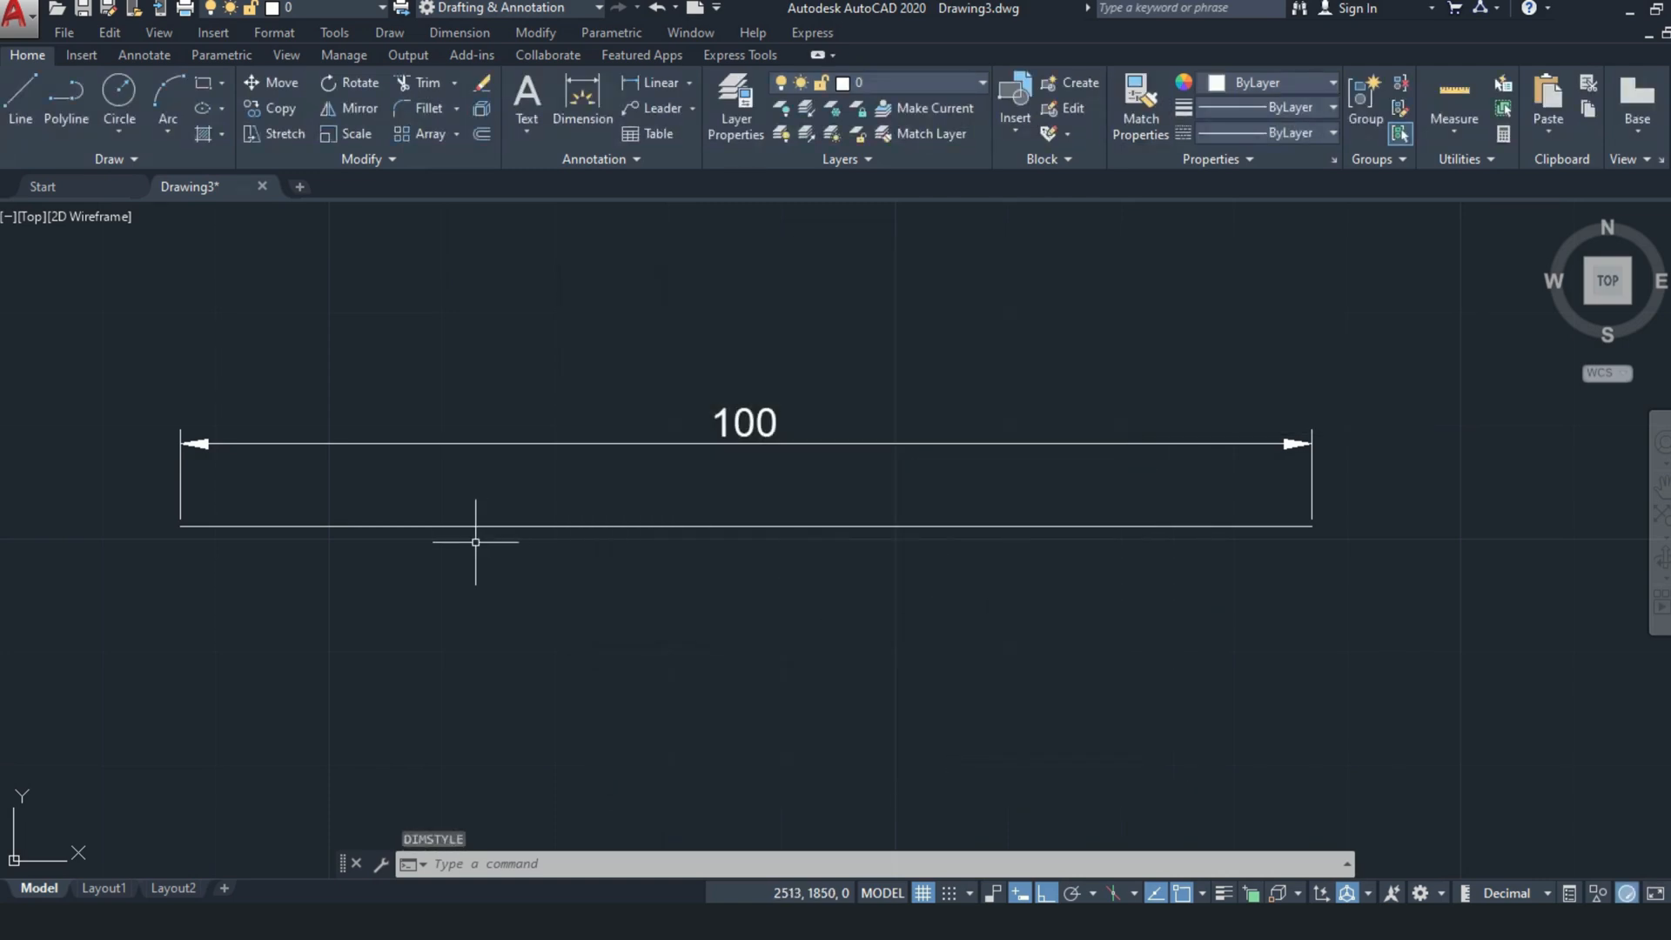
Add a linear dimension between the endpoints of the 100 mm line, placing it just below the line
text(li)
key(Return)
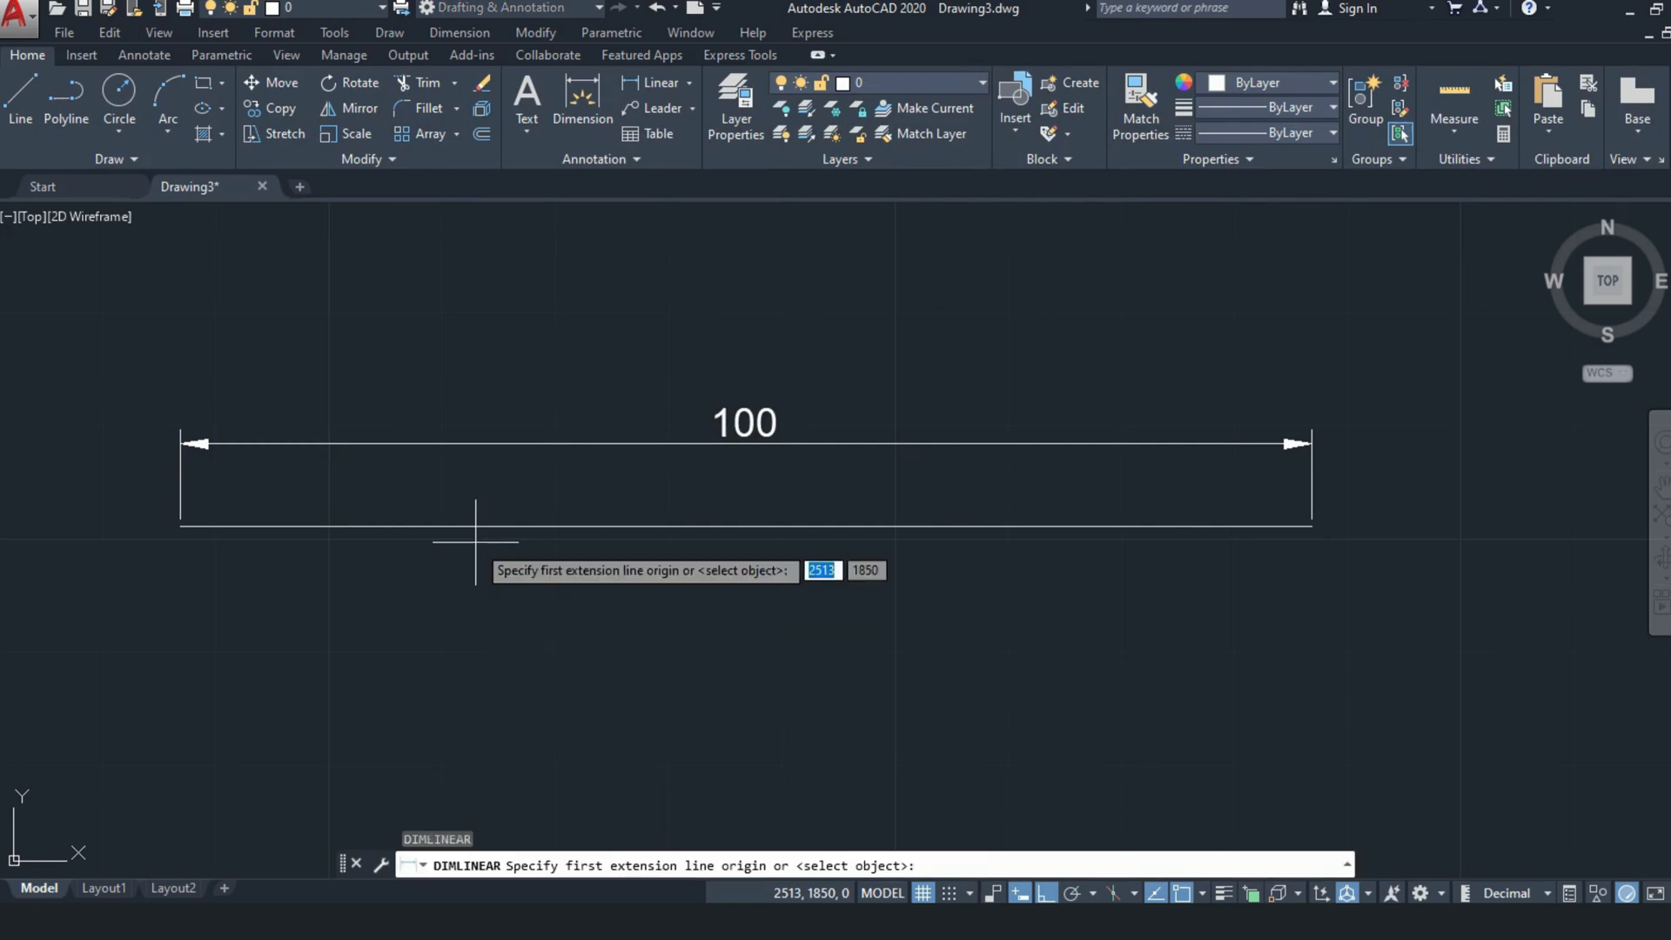
click(180, 526)
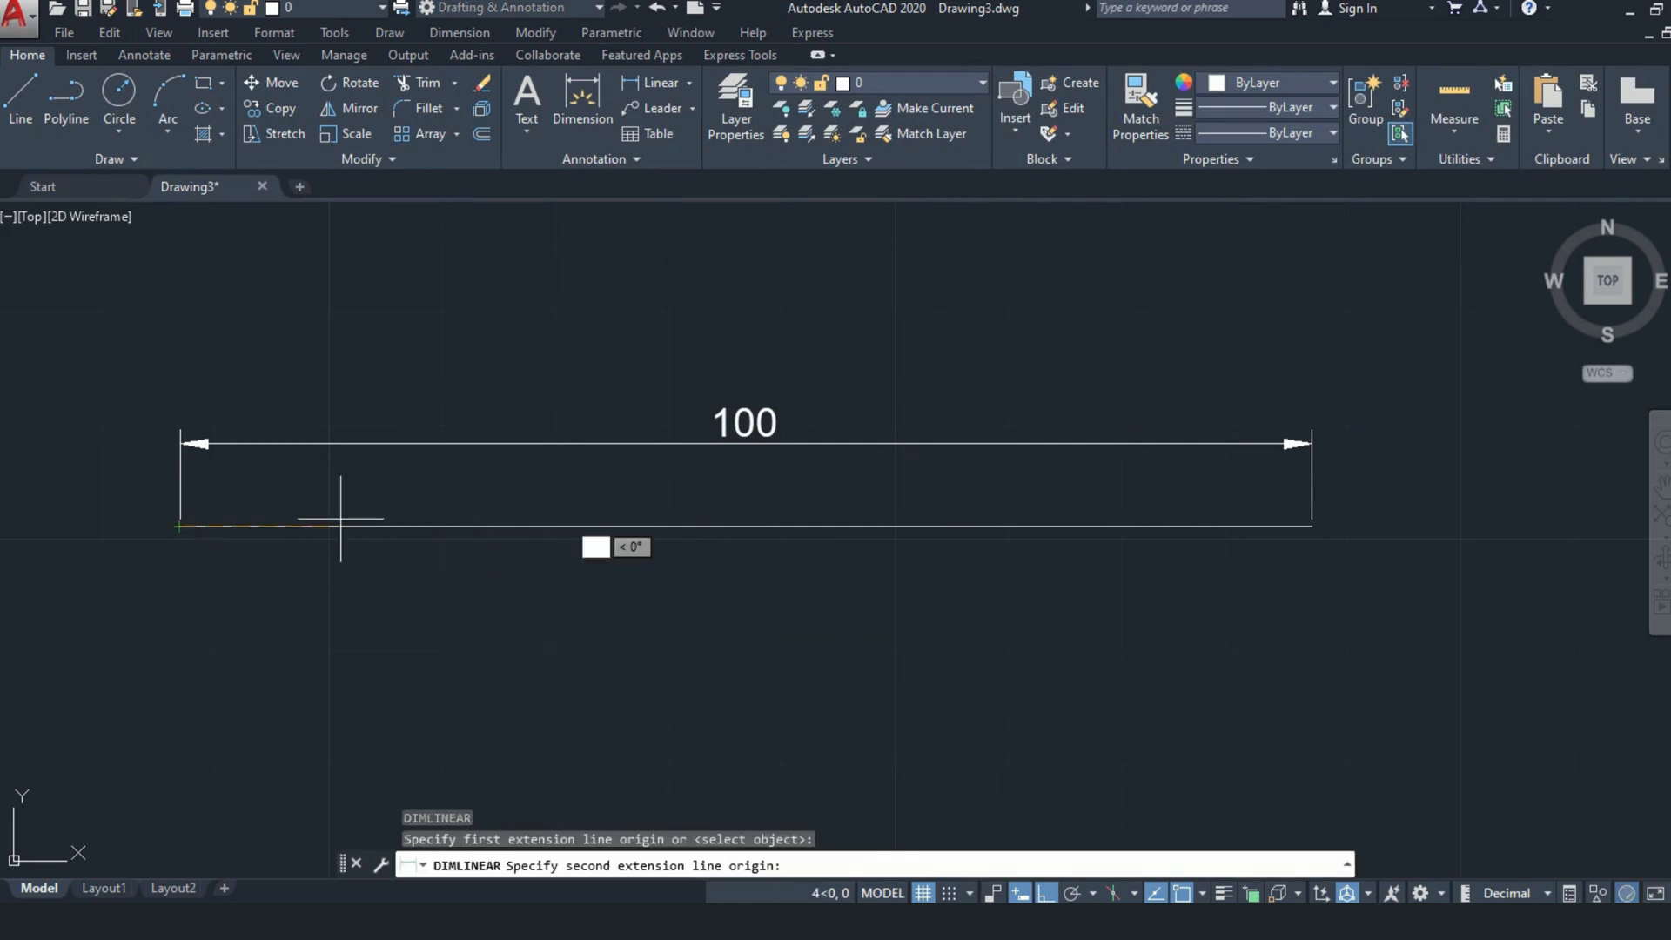
click(1311, 526)
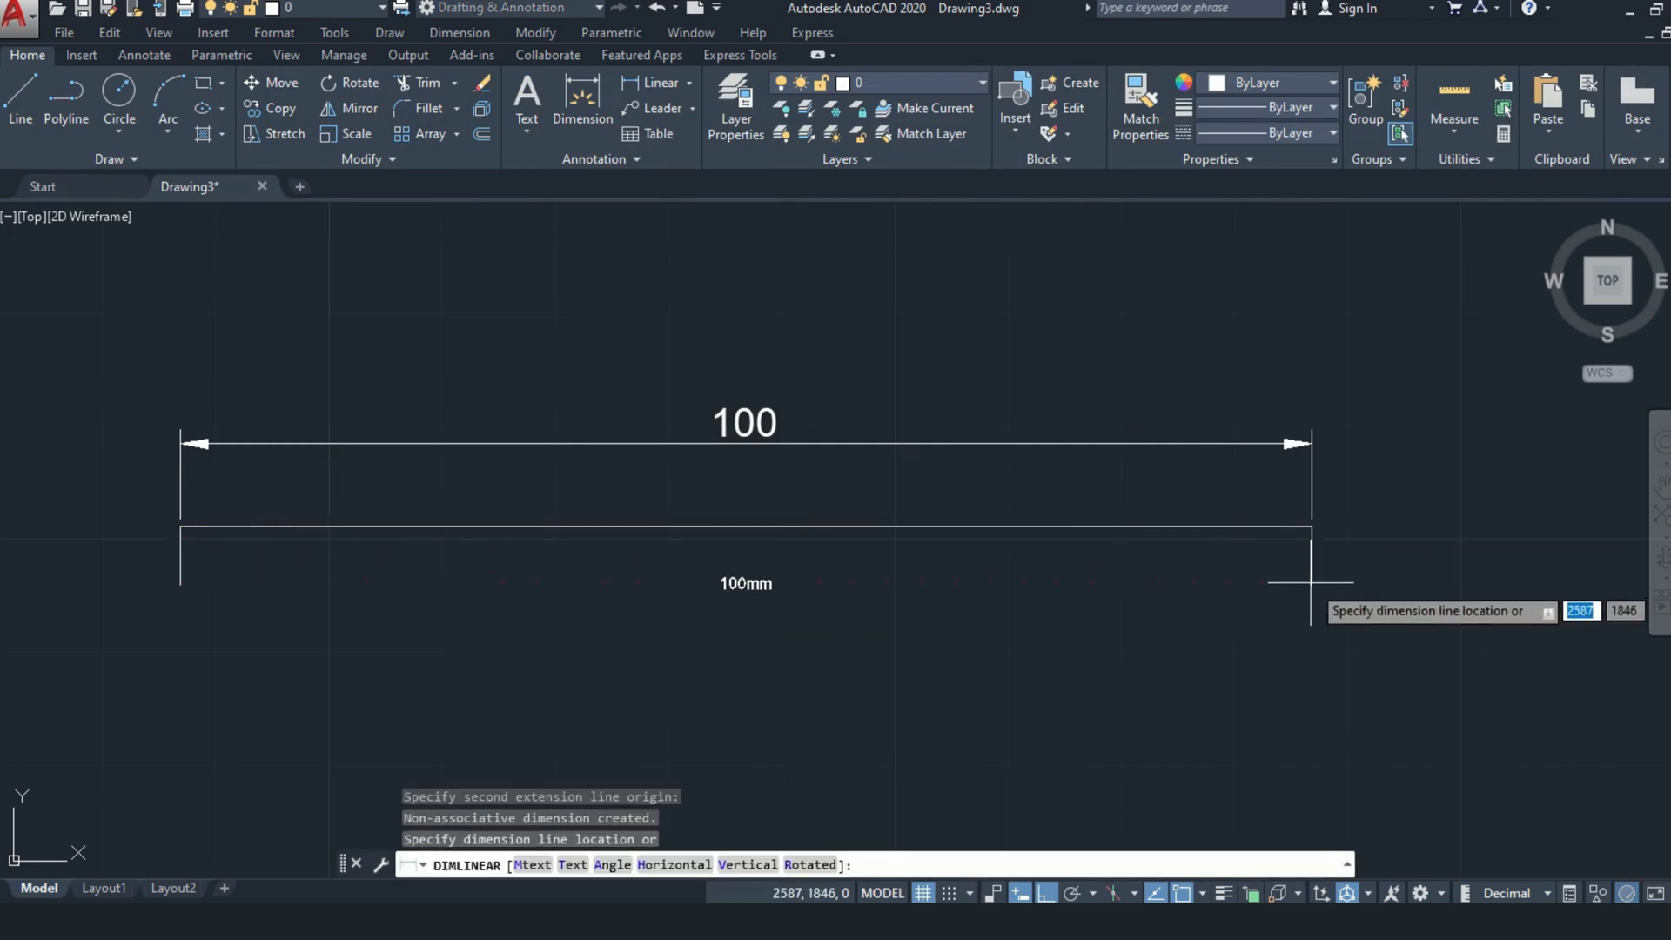
click(1311, 583)
Turn on lineweight display in the drawing and inspect the new dimension below the line
scroll(765, 587, up, 2)
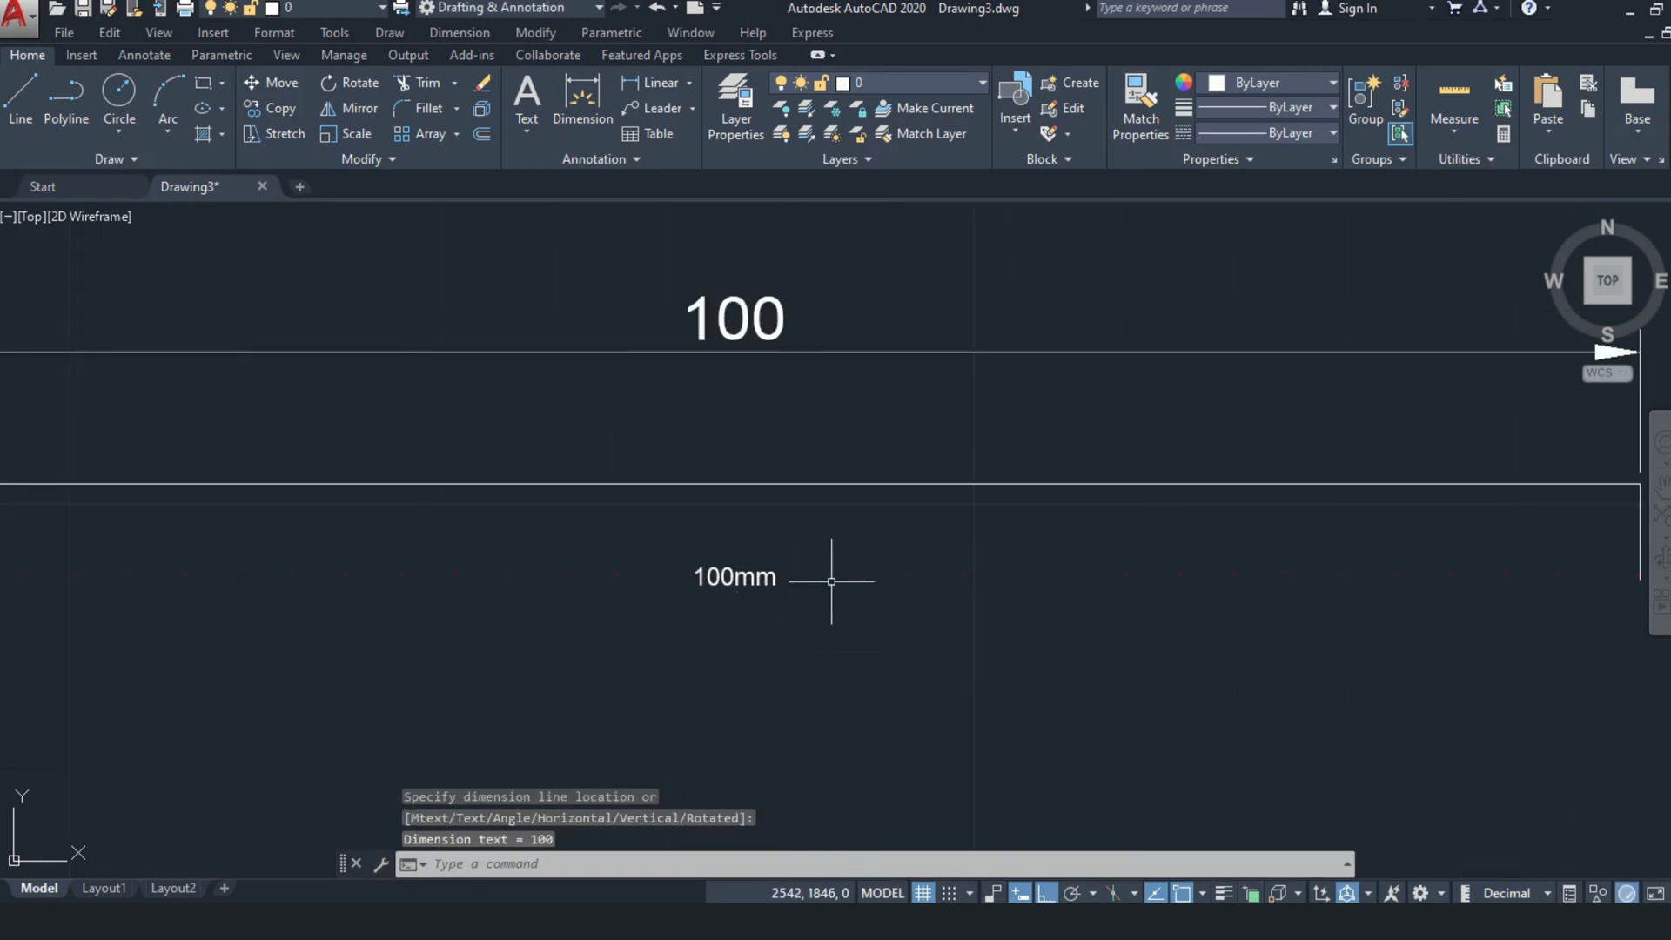
scroll(857, 571, down, 5)
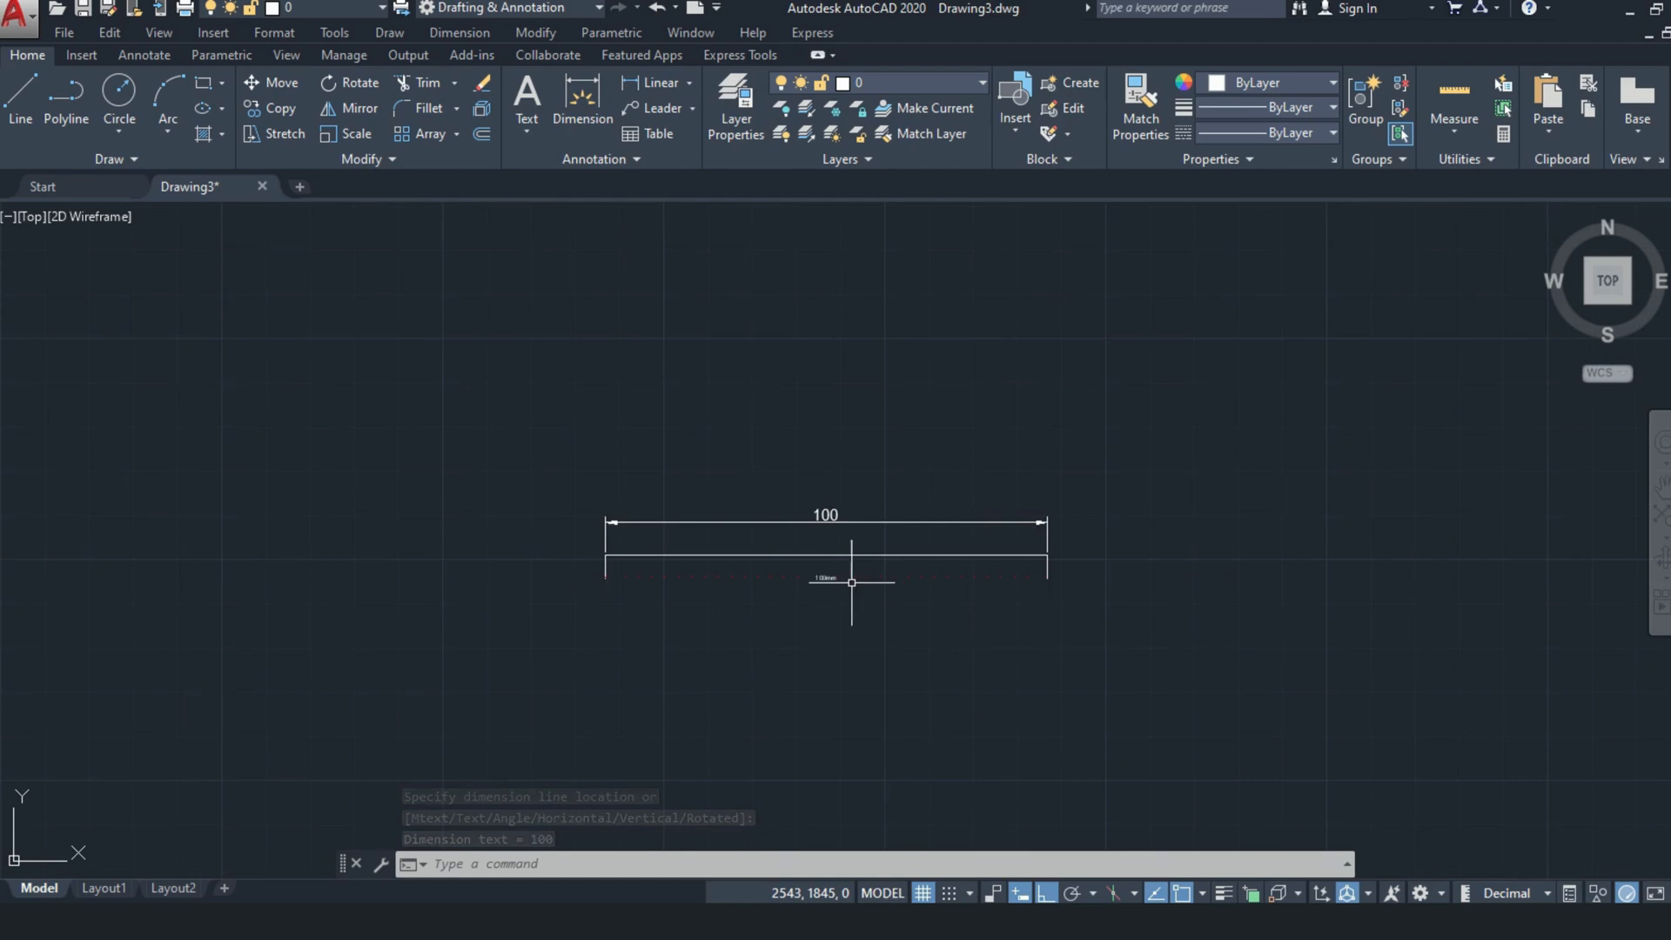
middle_drag(857, 571, 814, 587)
scroll(802, 572, up, 2)
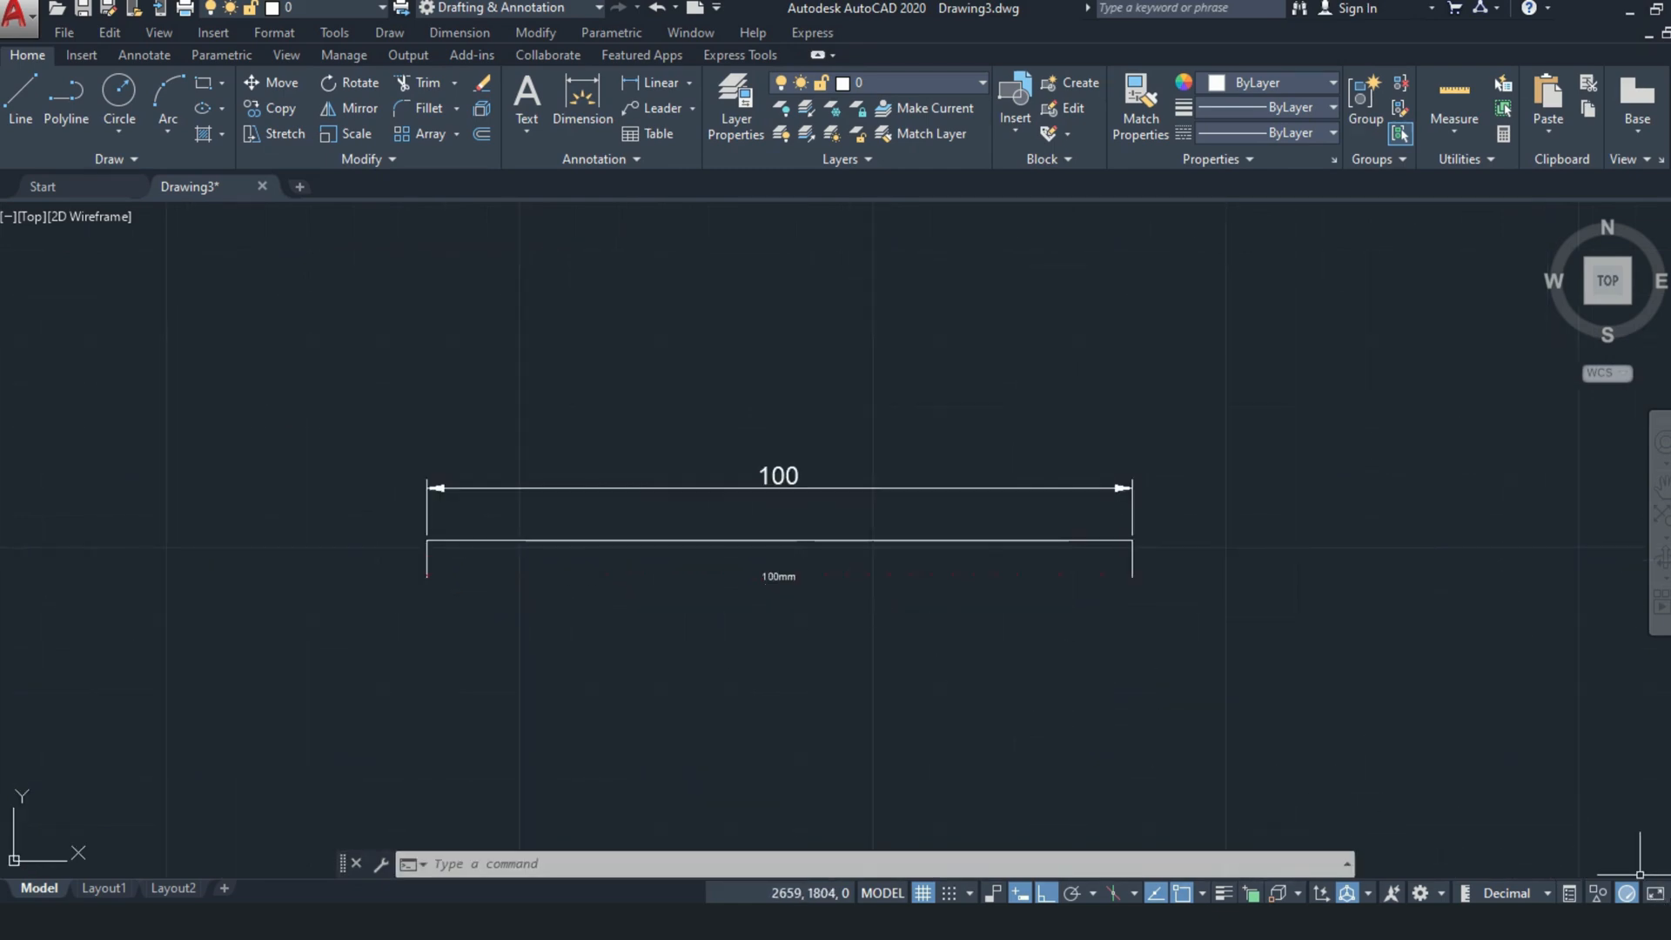
click(1655, 893)
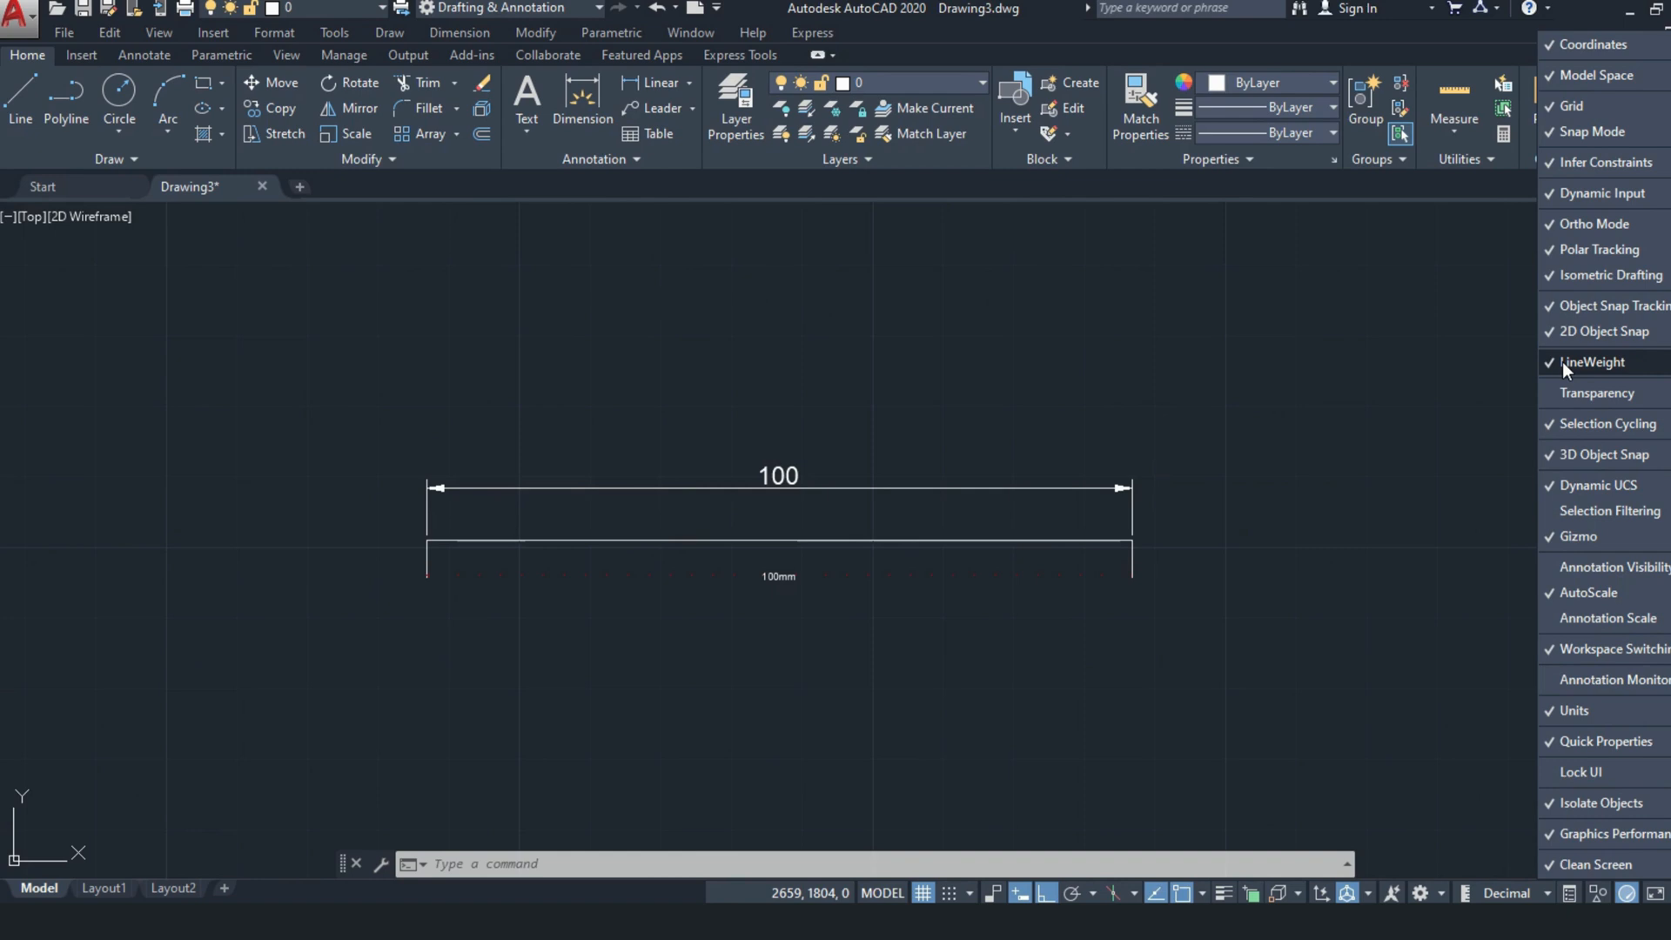
click(1223, 894)
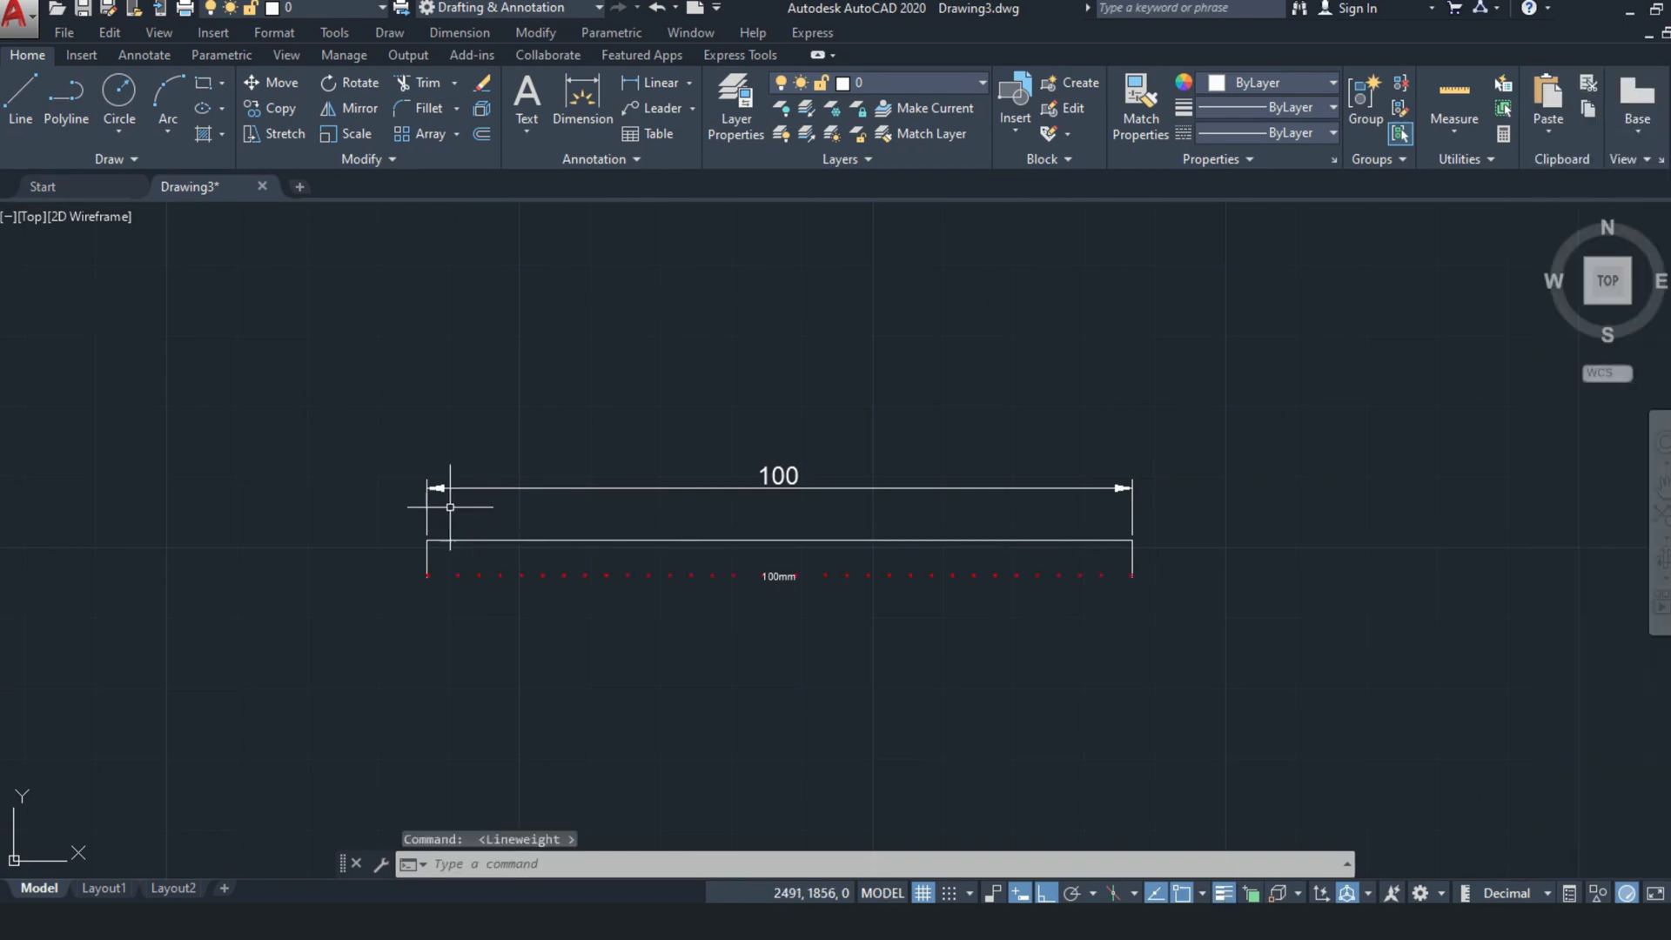
scroll(849, 570, up, 2)
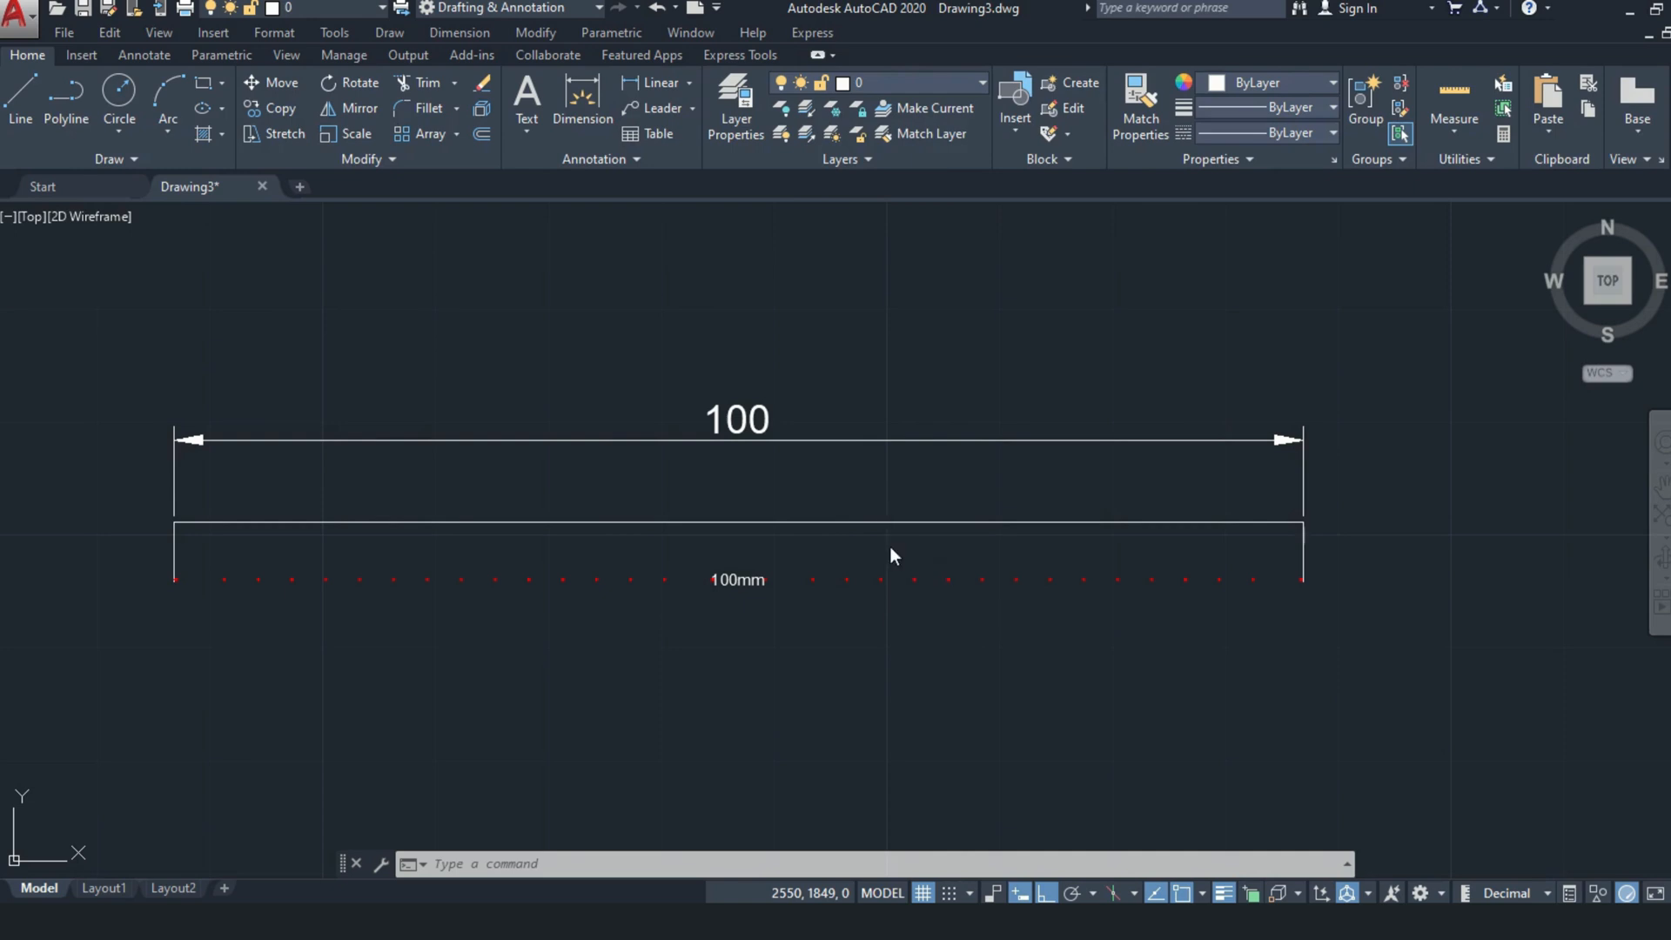
Set the Standard style's dimension line lineweight to 1.20 mm and apply Standard as the current dimension style
text(D)
key(Return)
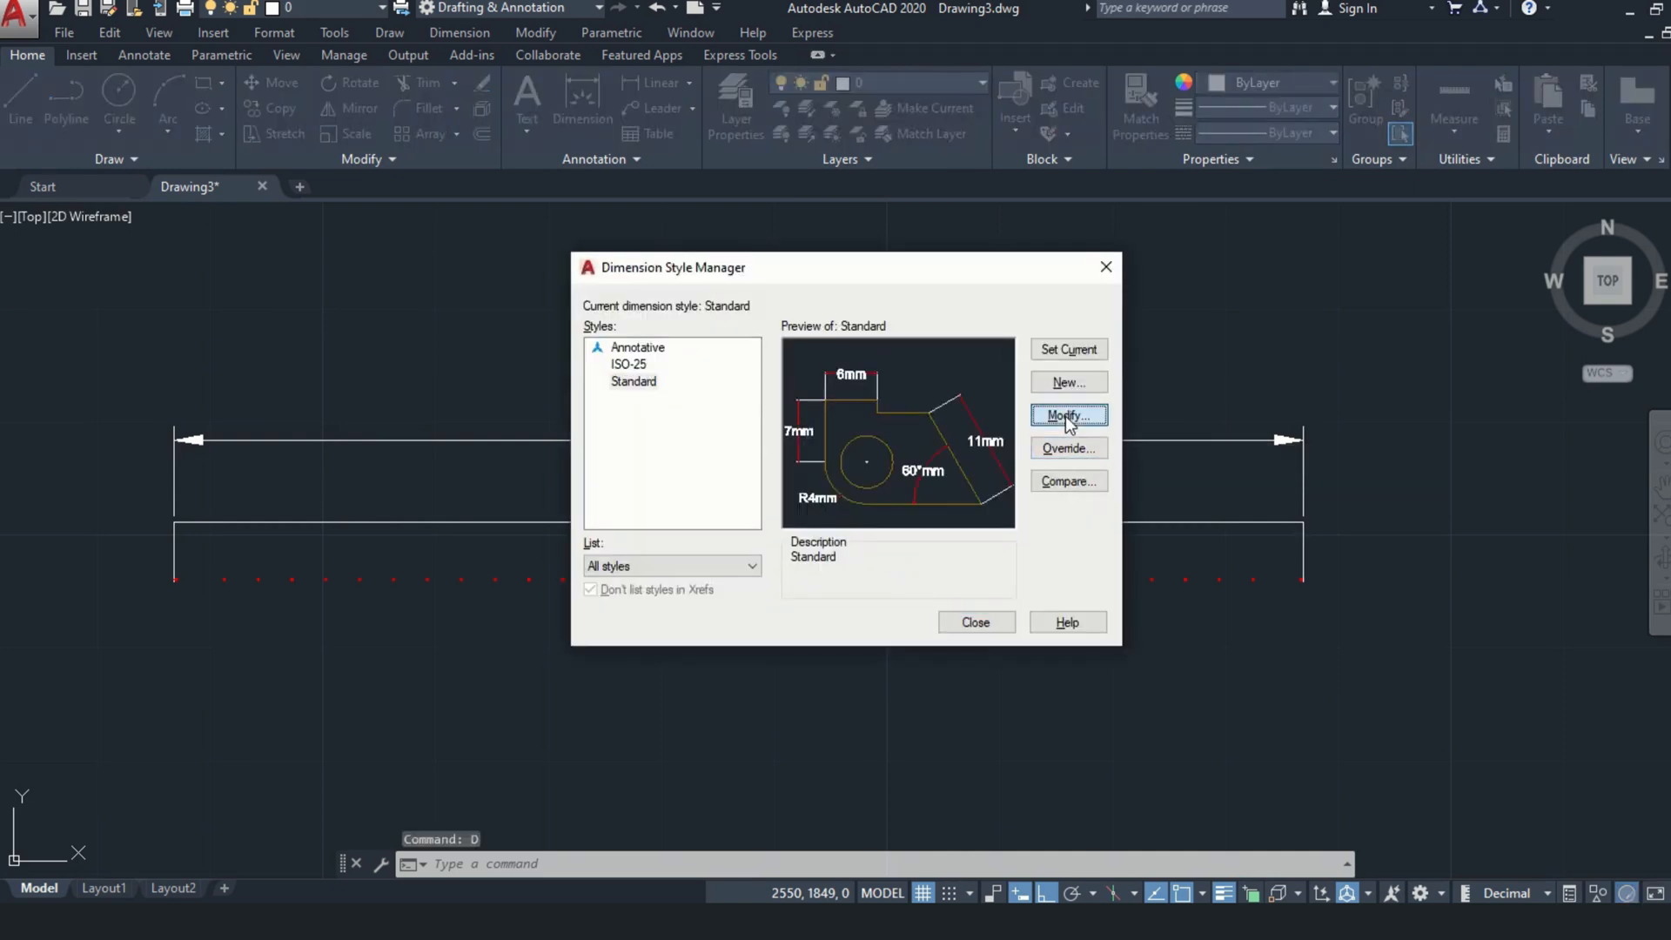
click(1065, 416)
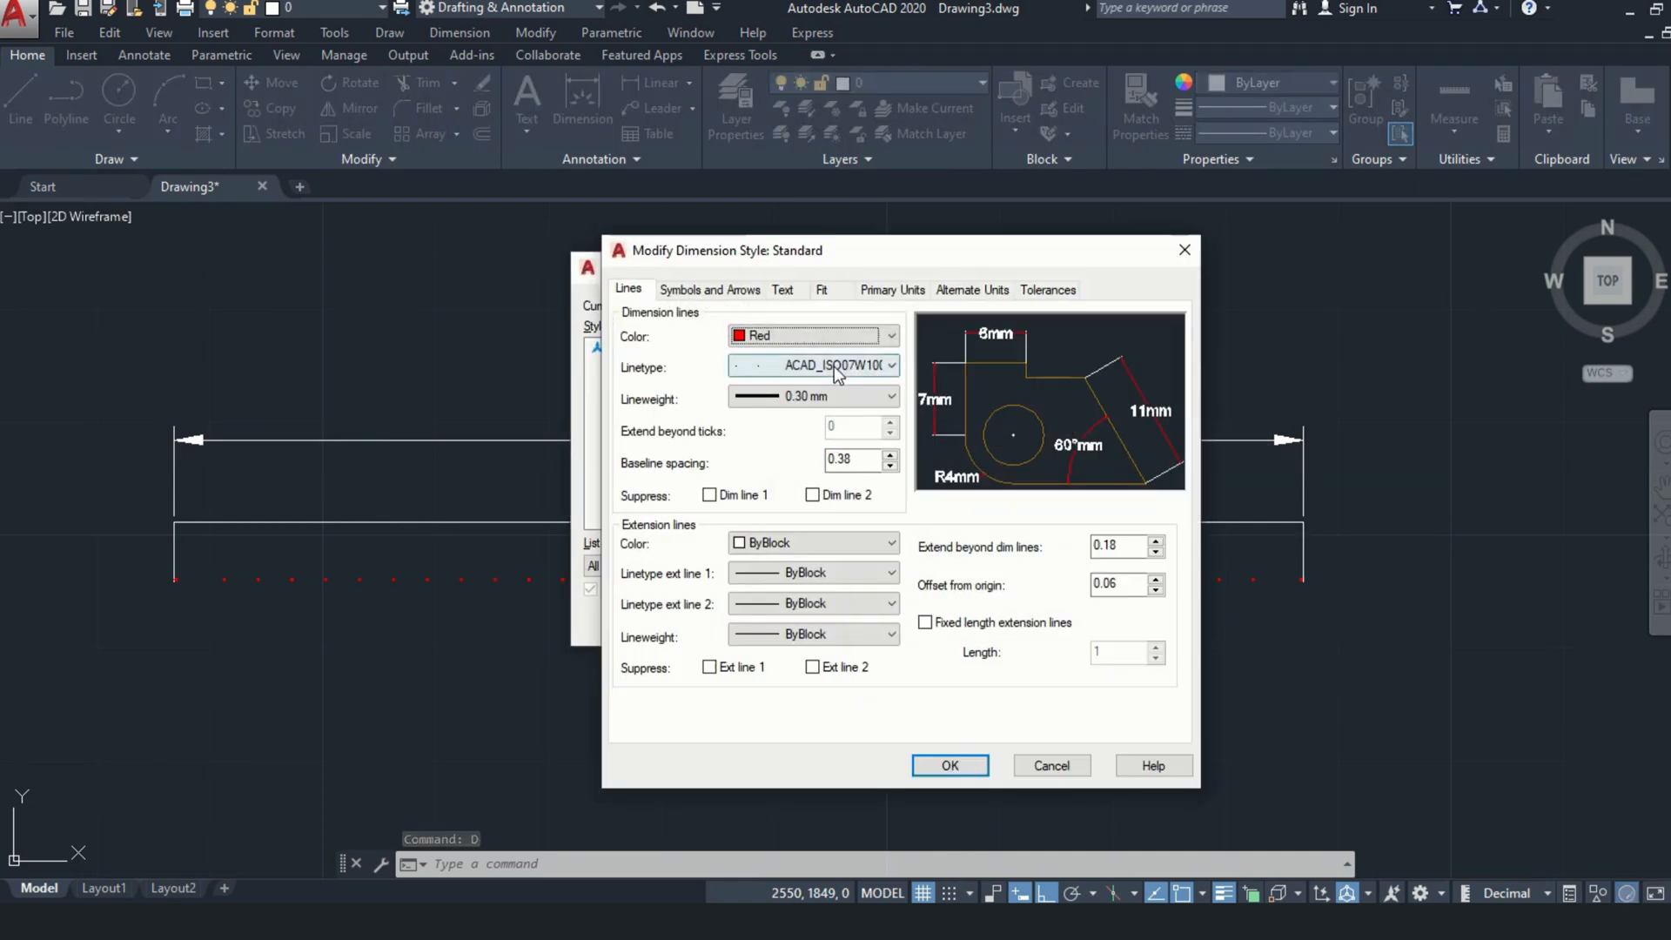
click(811, 396)
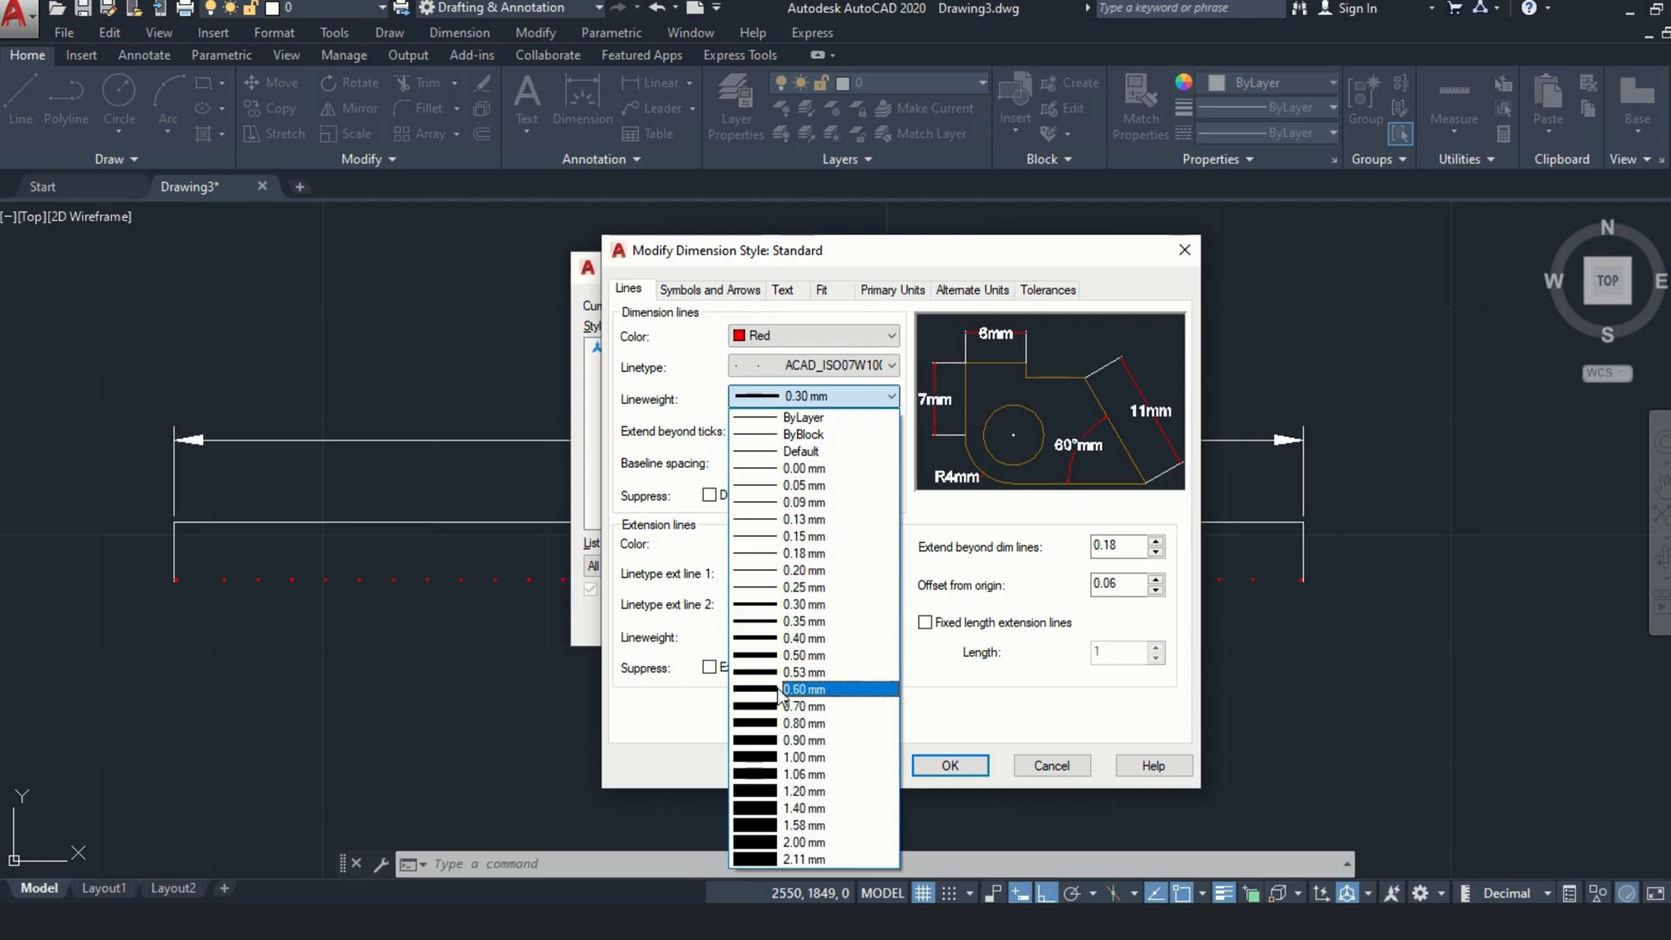
click(777, 723)
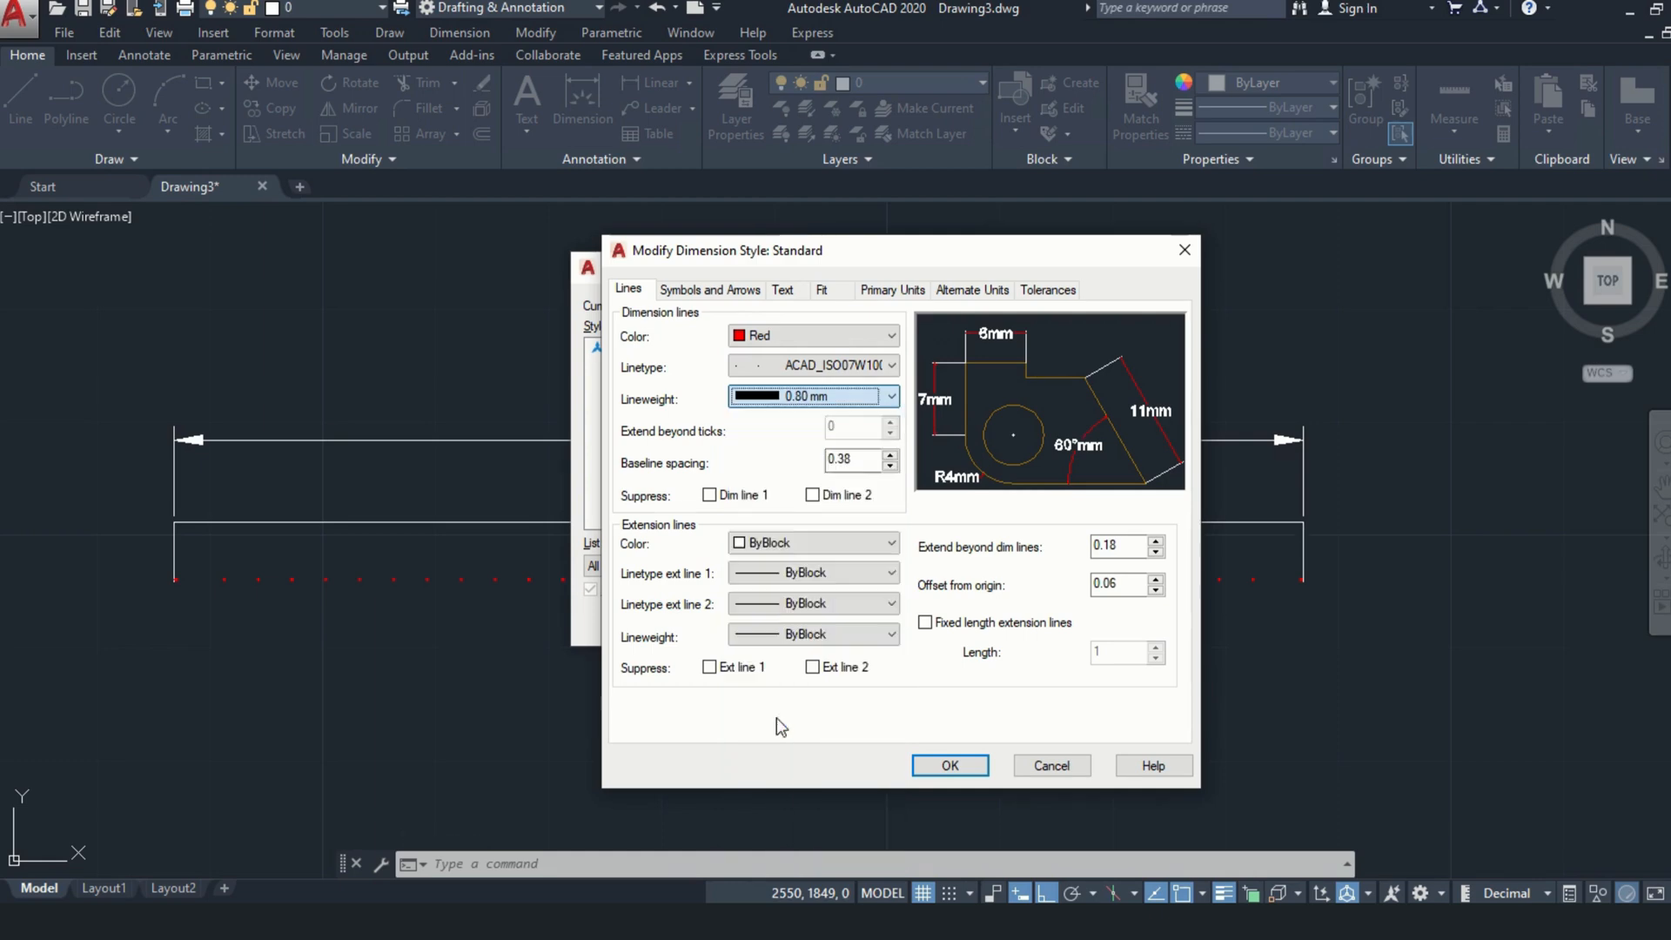
click(838, 398)
click(801, 794)
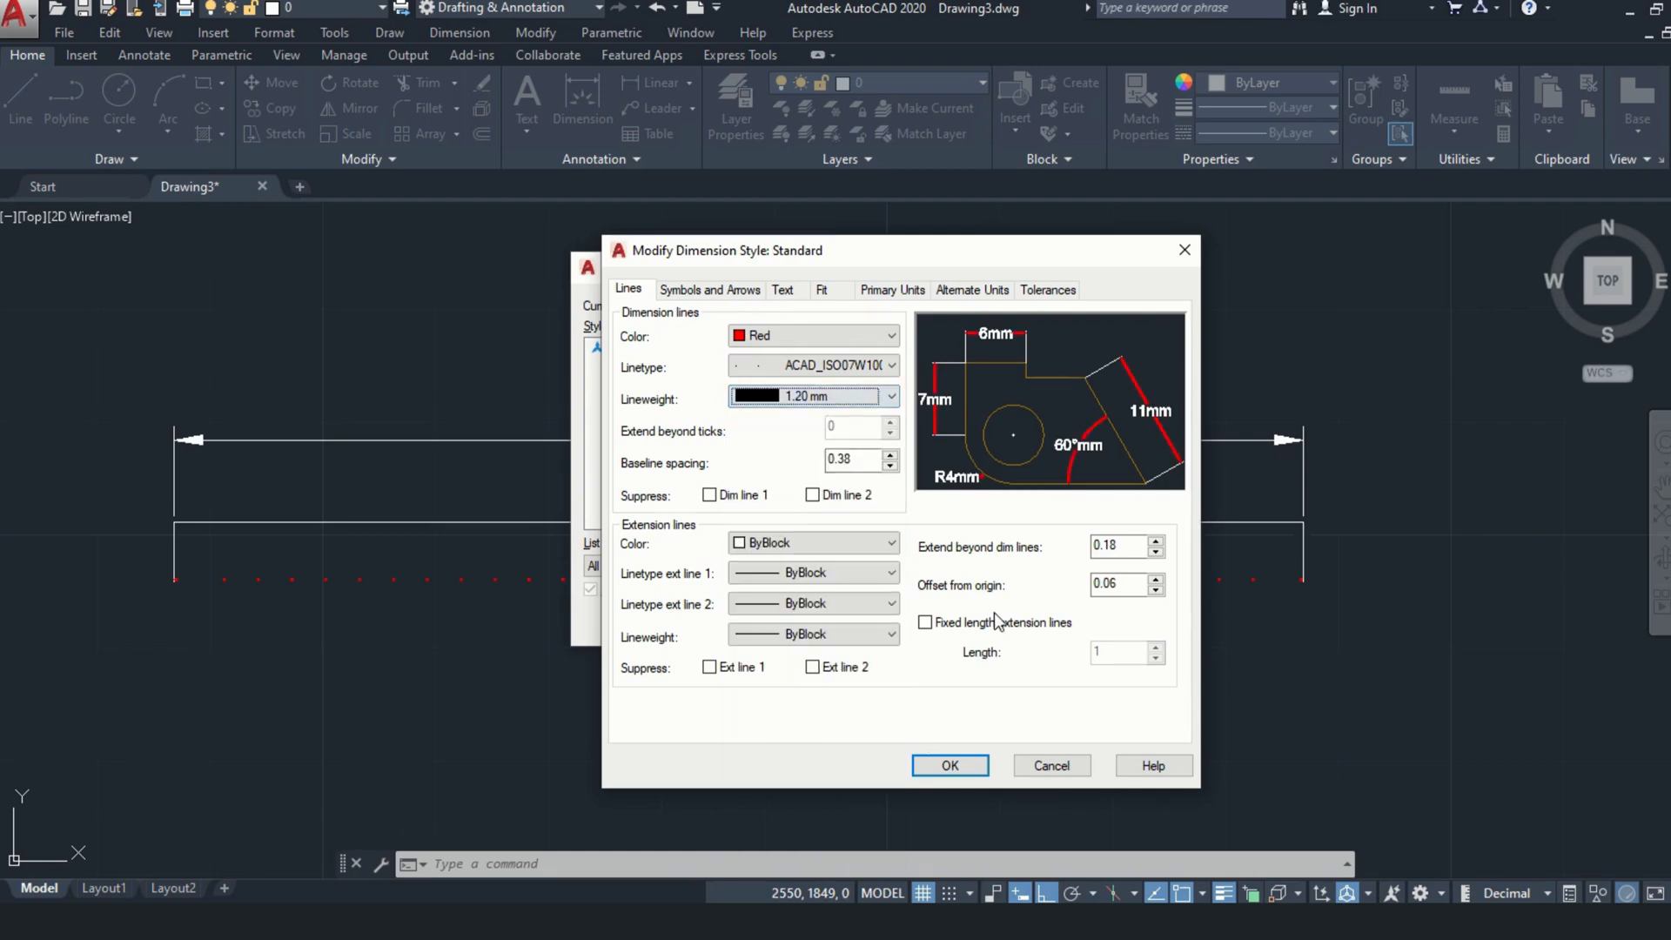
click(950, 764)
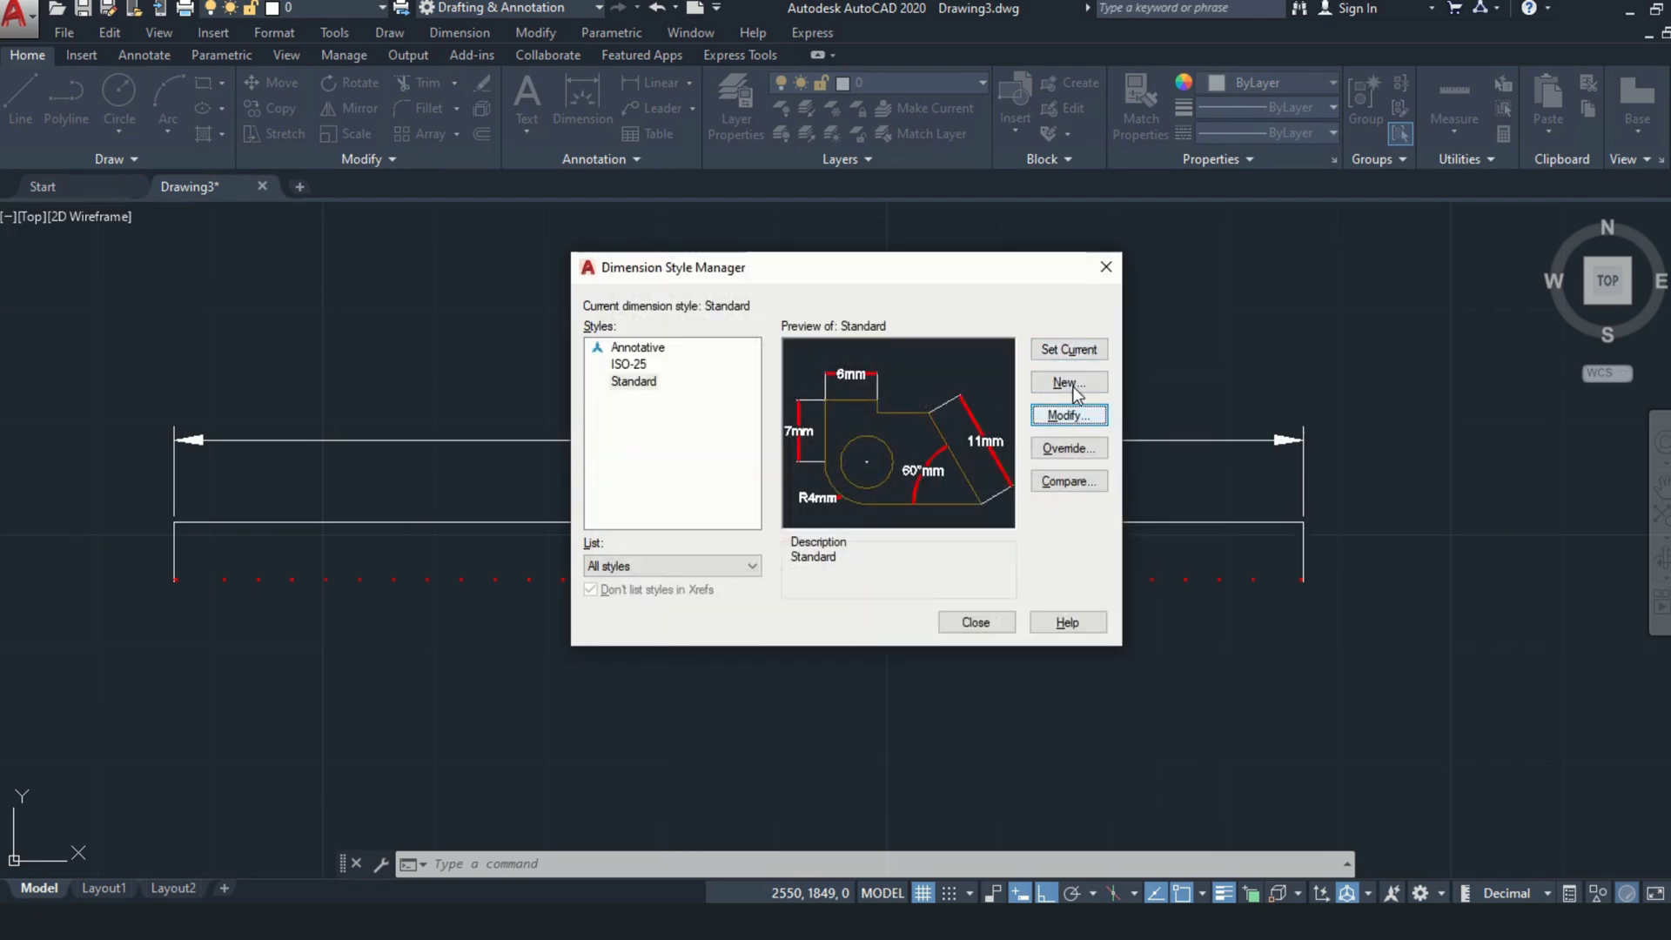
click(1070, 349)
click(966, 619)
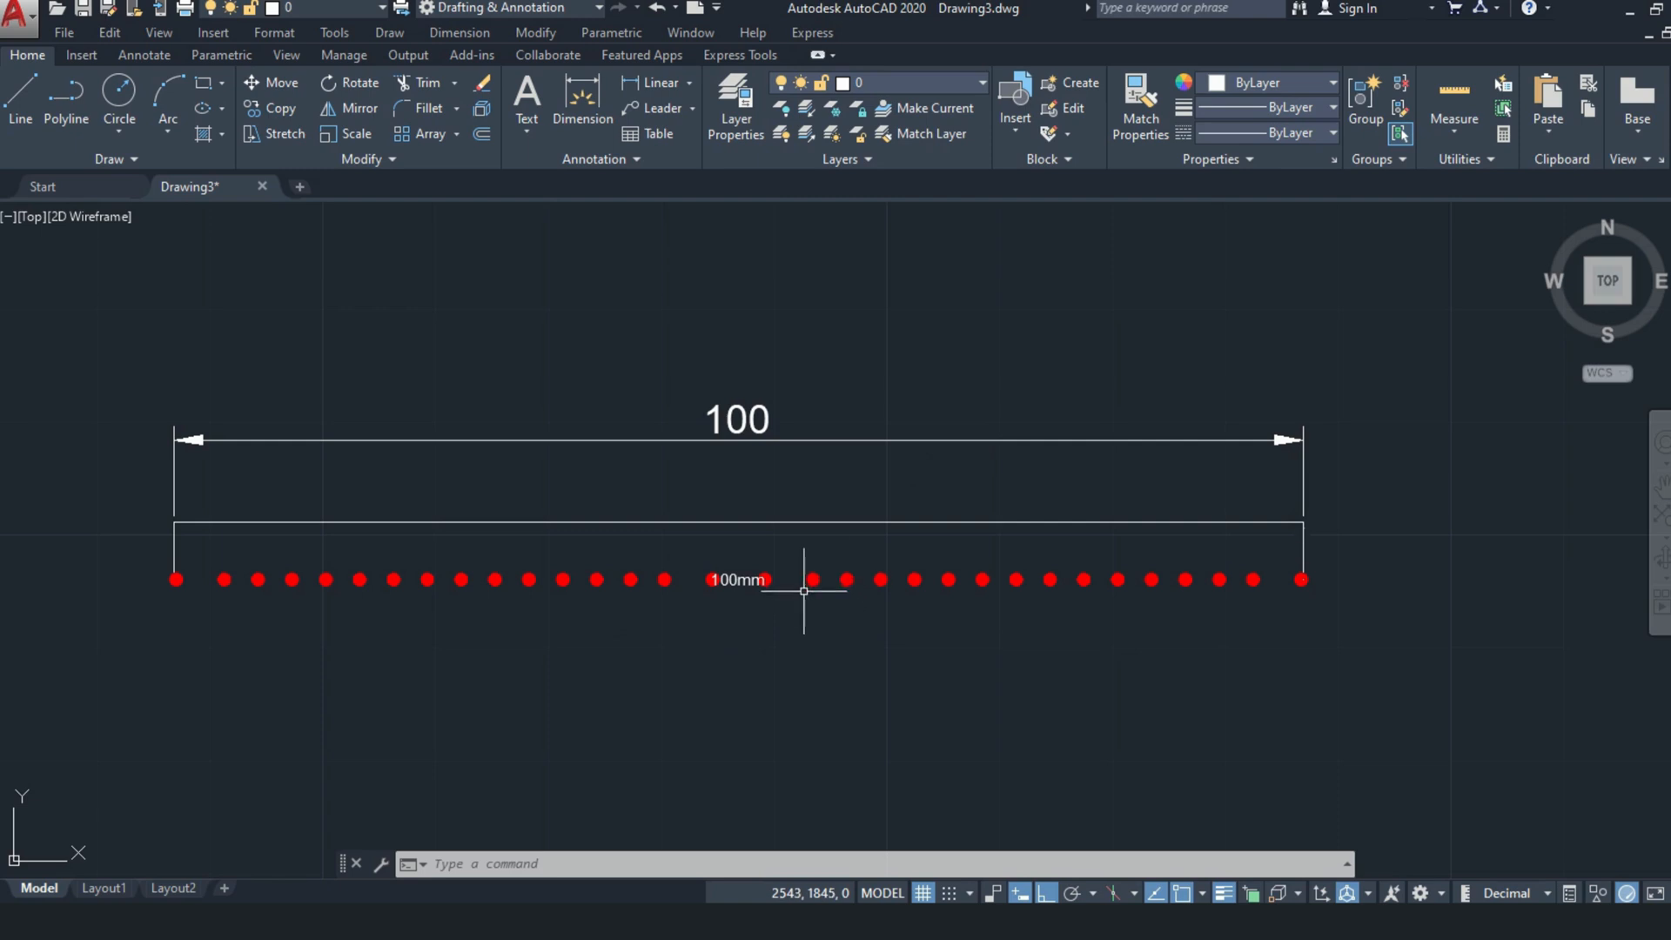
Set the Standard style's dimension line linetype to ByBlock, make the style current and close the Dimension Style Manager
click(224, 579)
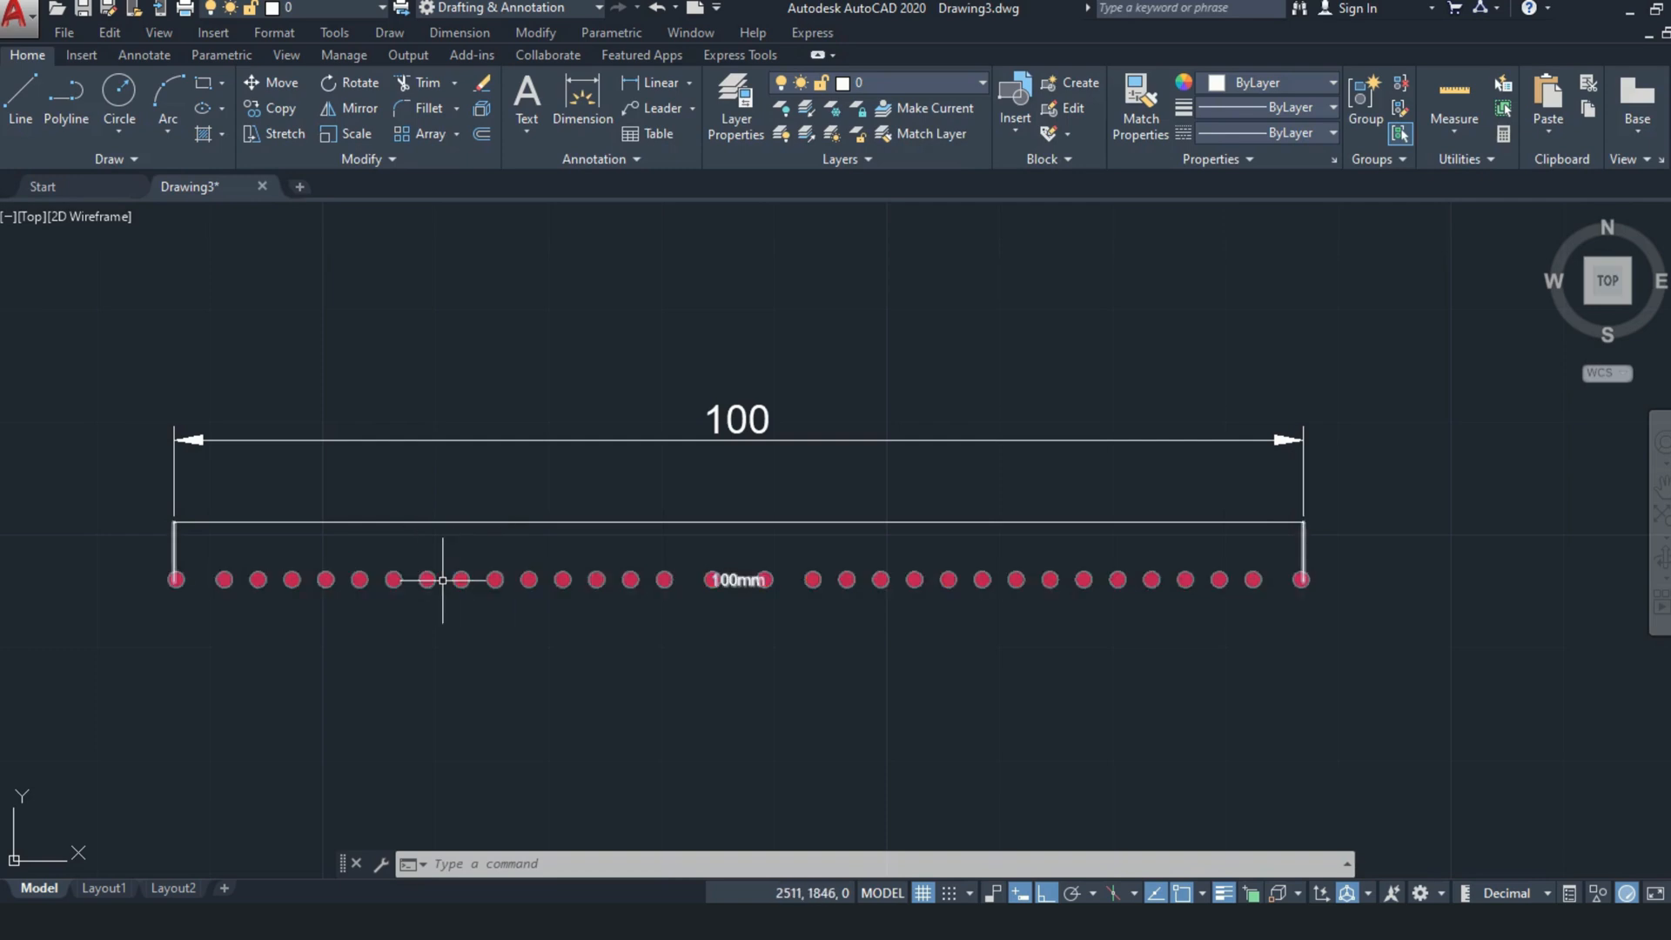
key(Escape)
text(d)
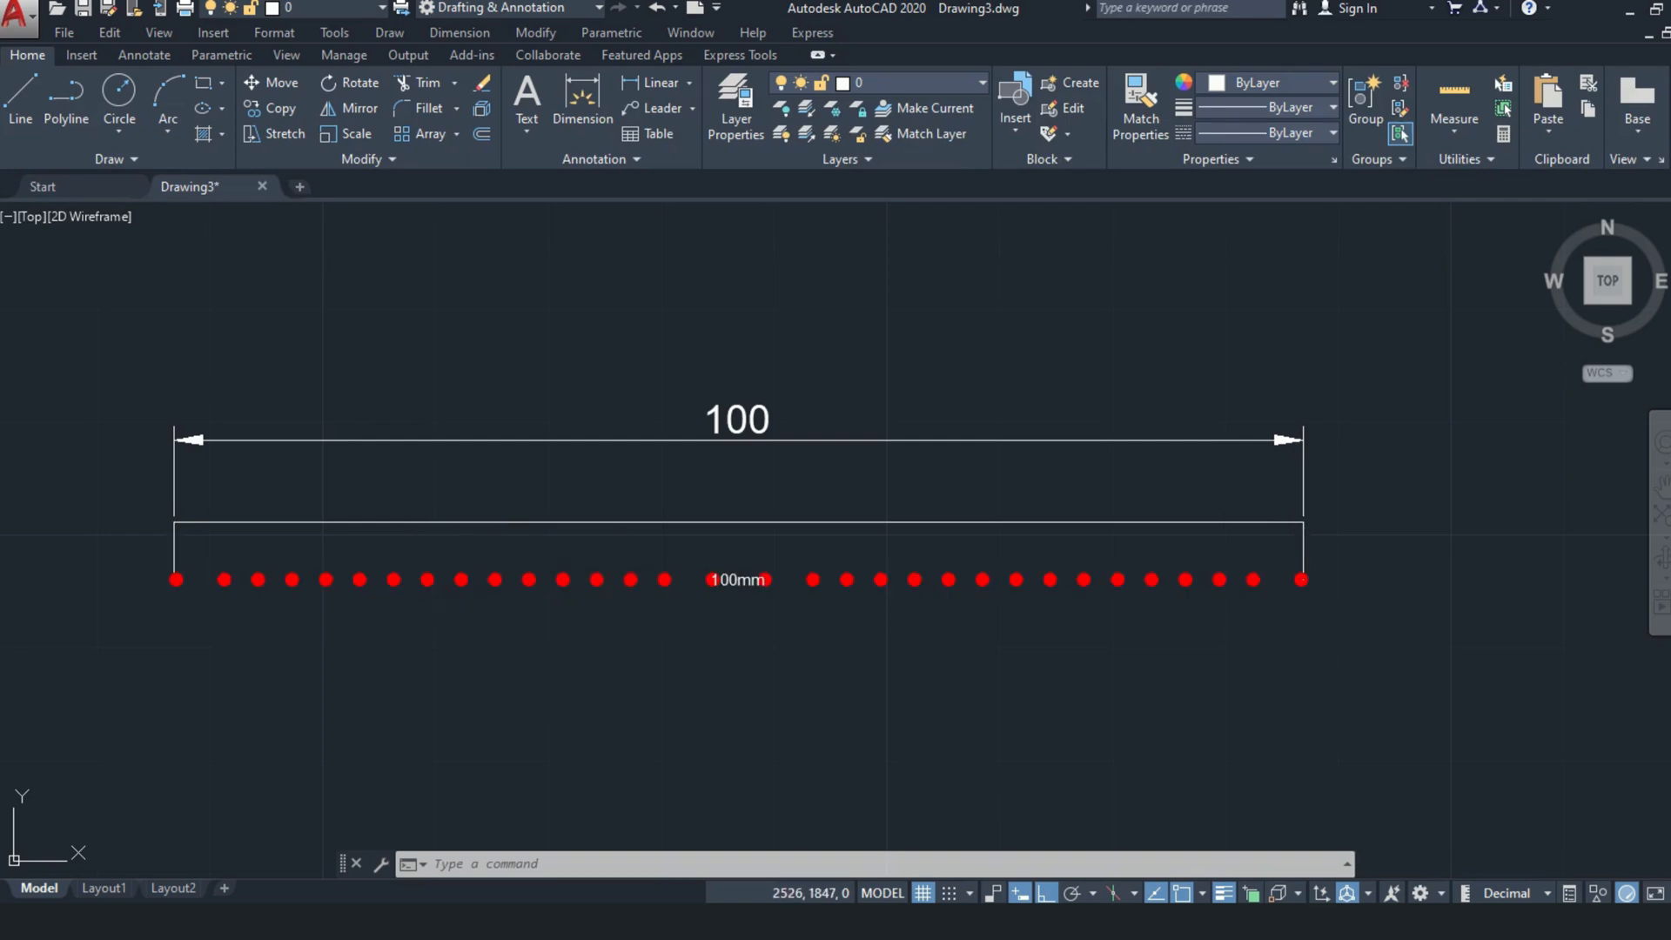
key(Return)
click(1065, 414)
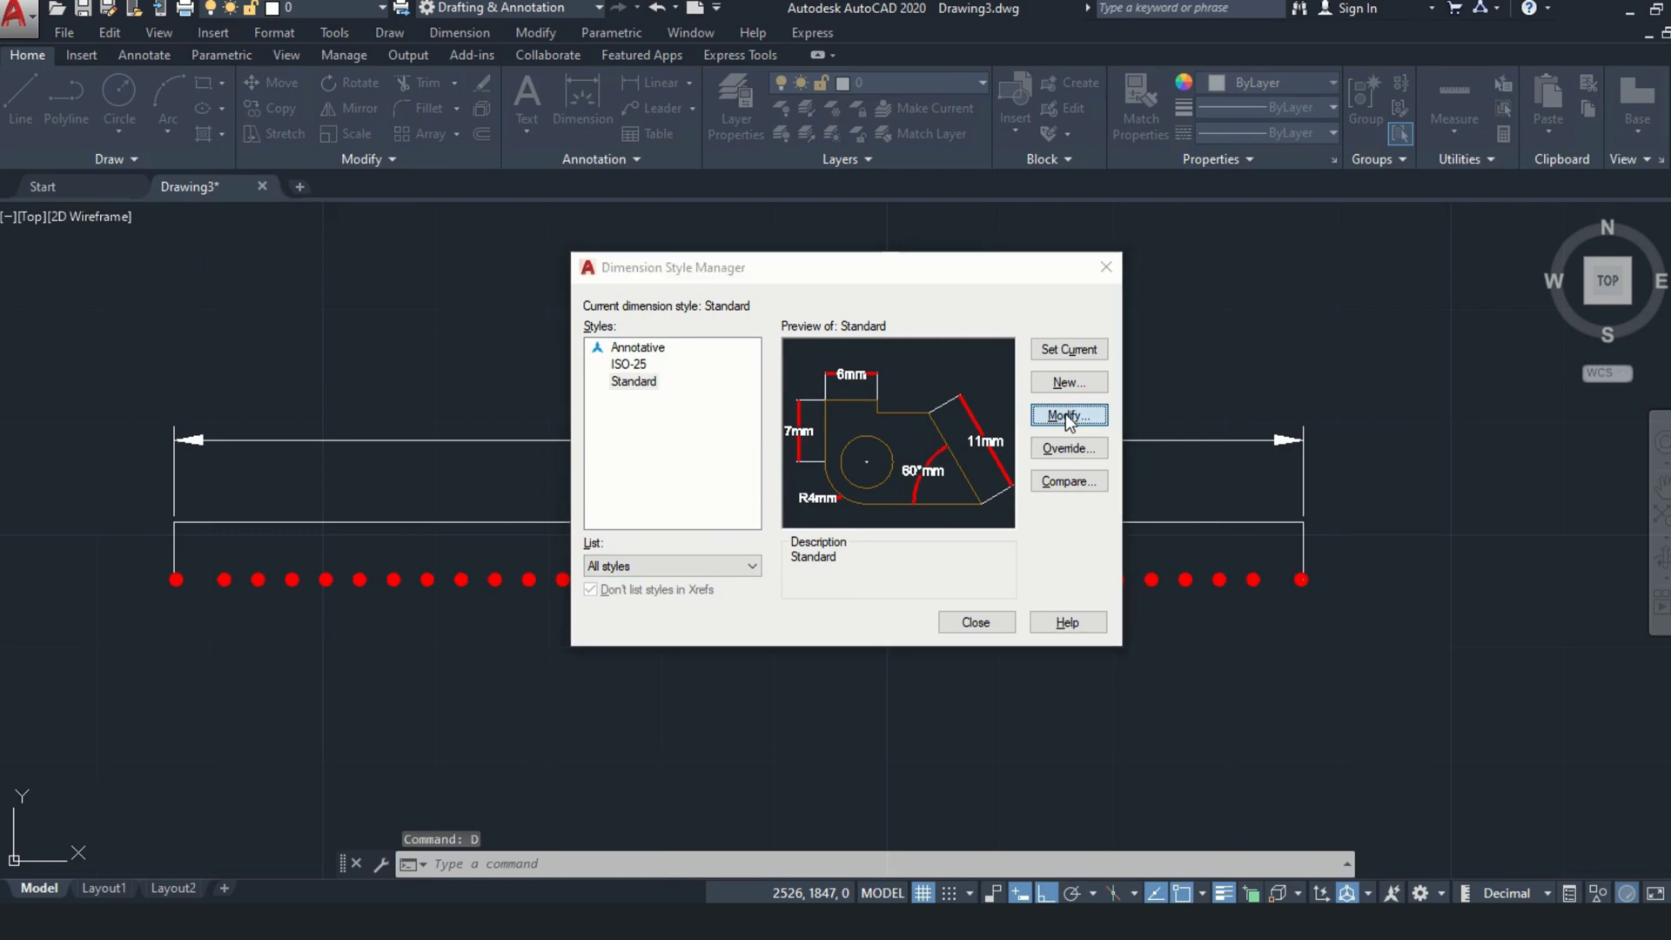
click(814, 366)
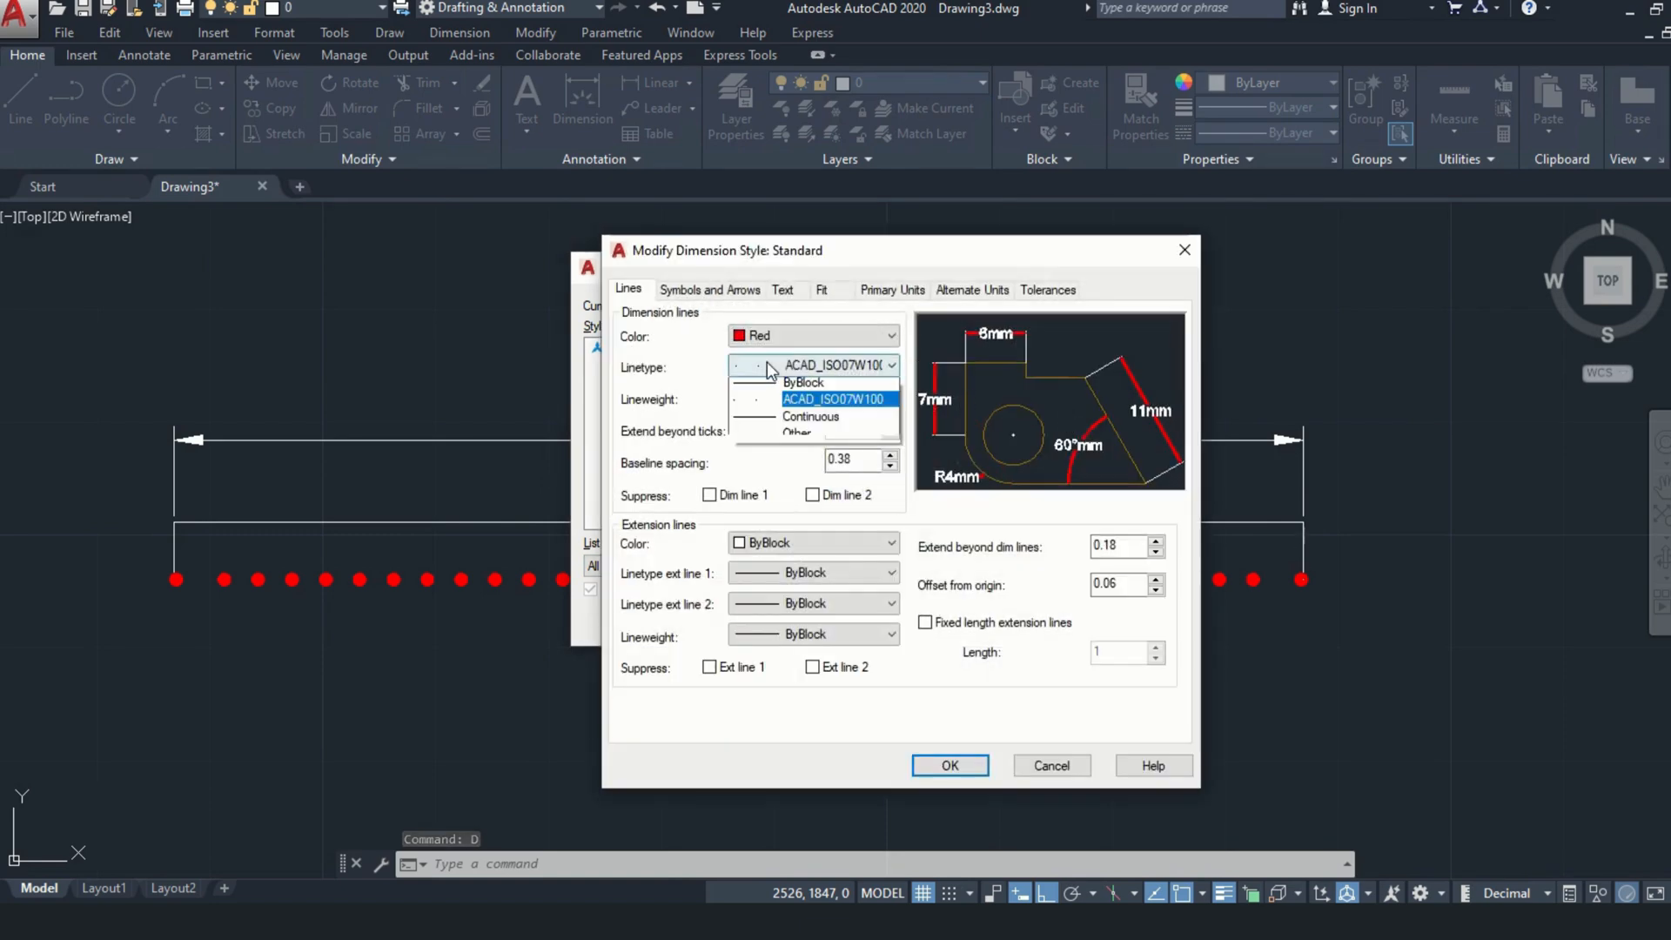
click(777, 398)
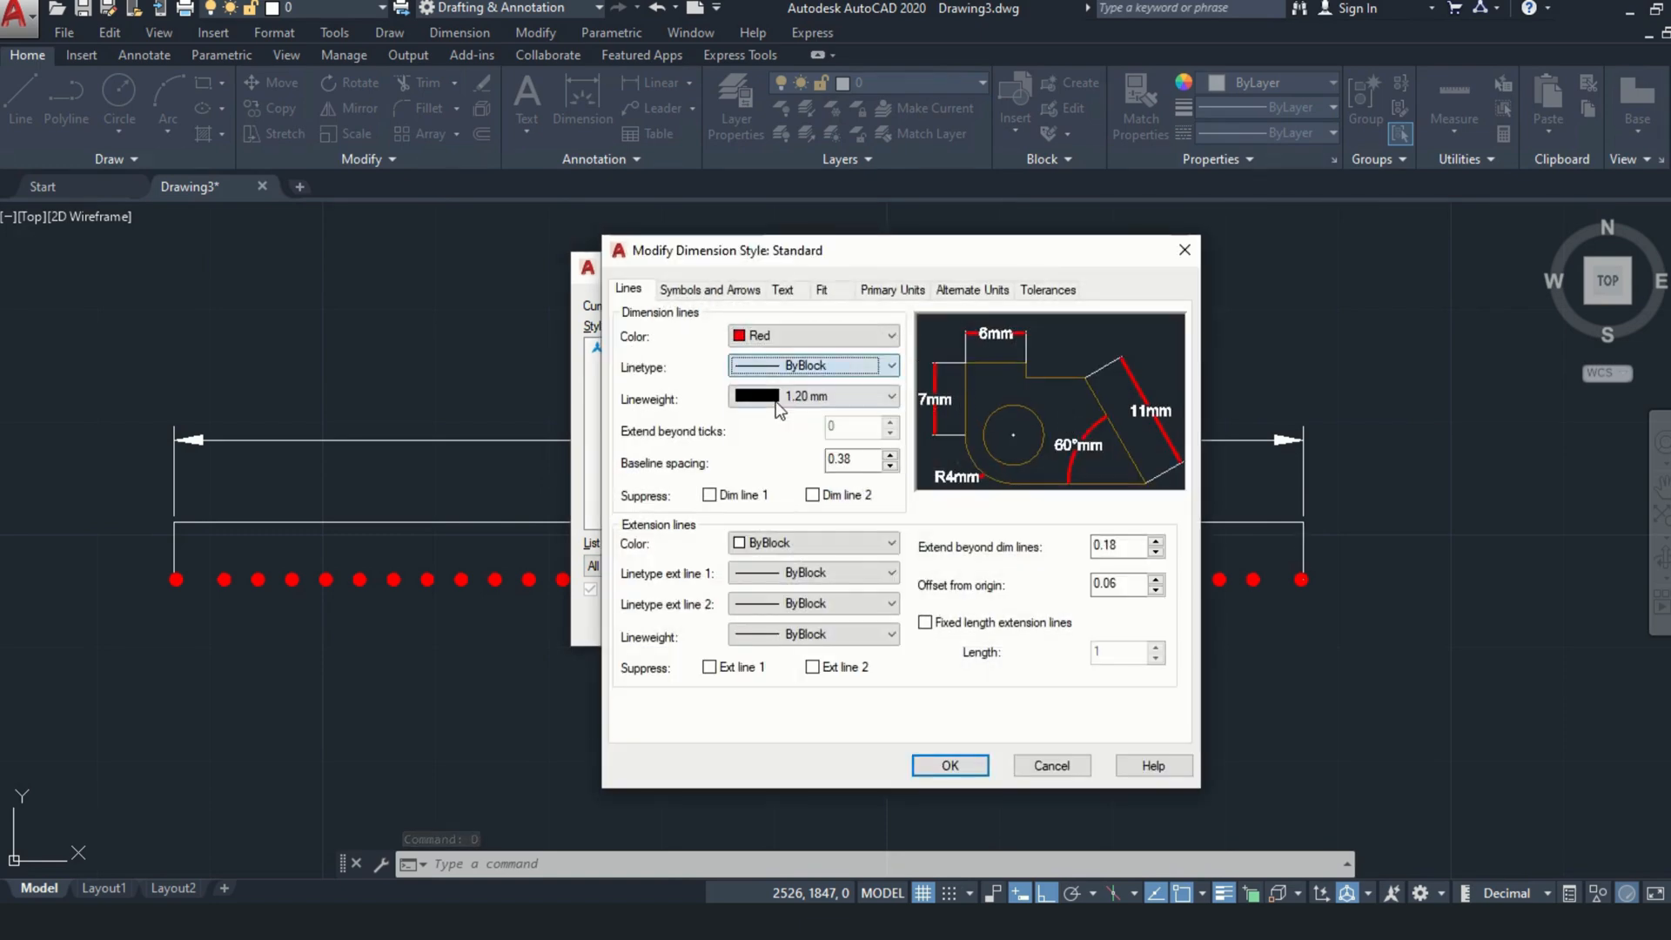
click(949, 765)
click(1074, 353)
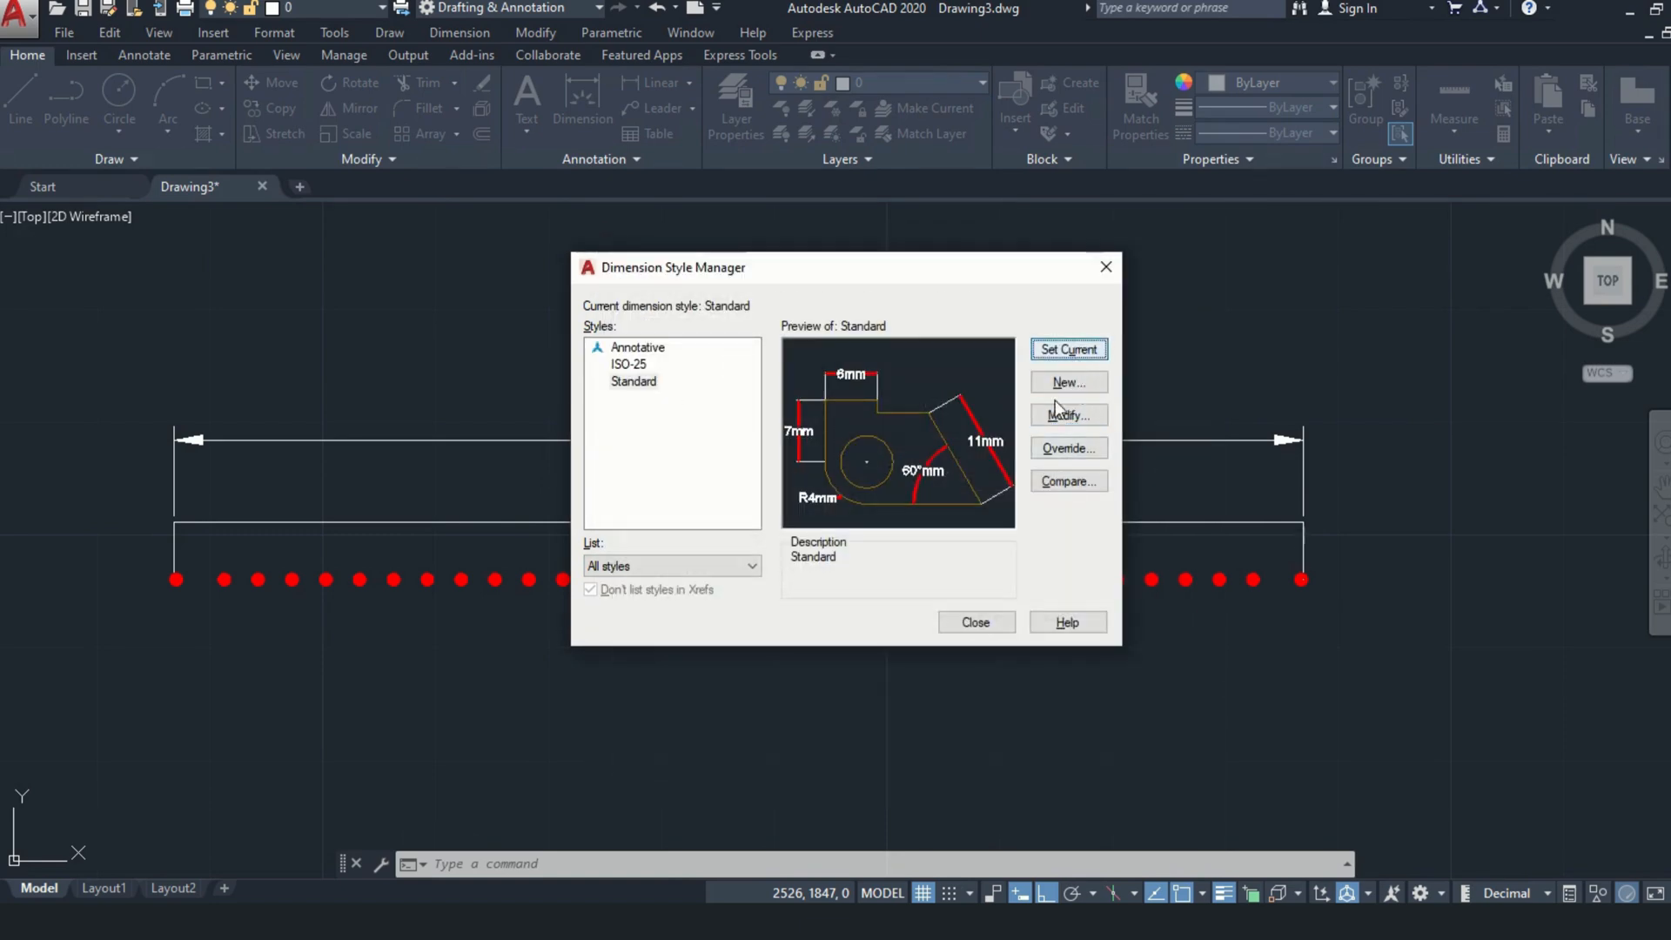
click(977, 623)
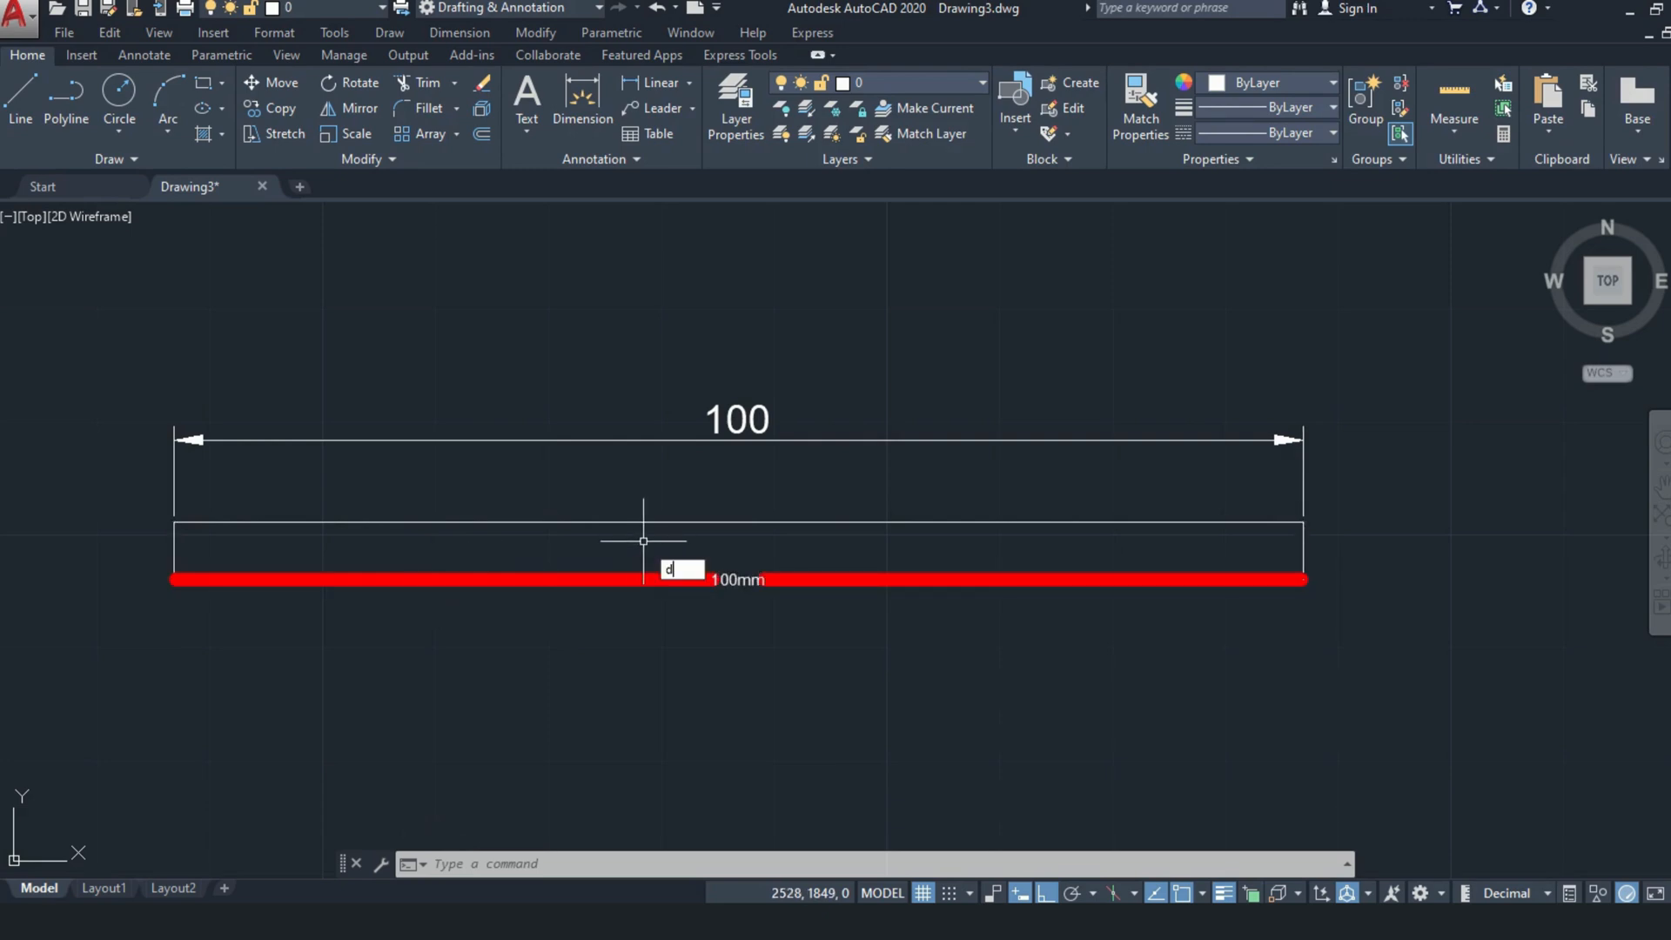
Set the Standard style's dimension line lineweight to ByLayer and try out suppressing dim line 1 and dim line 2
key(Return)
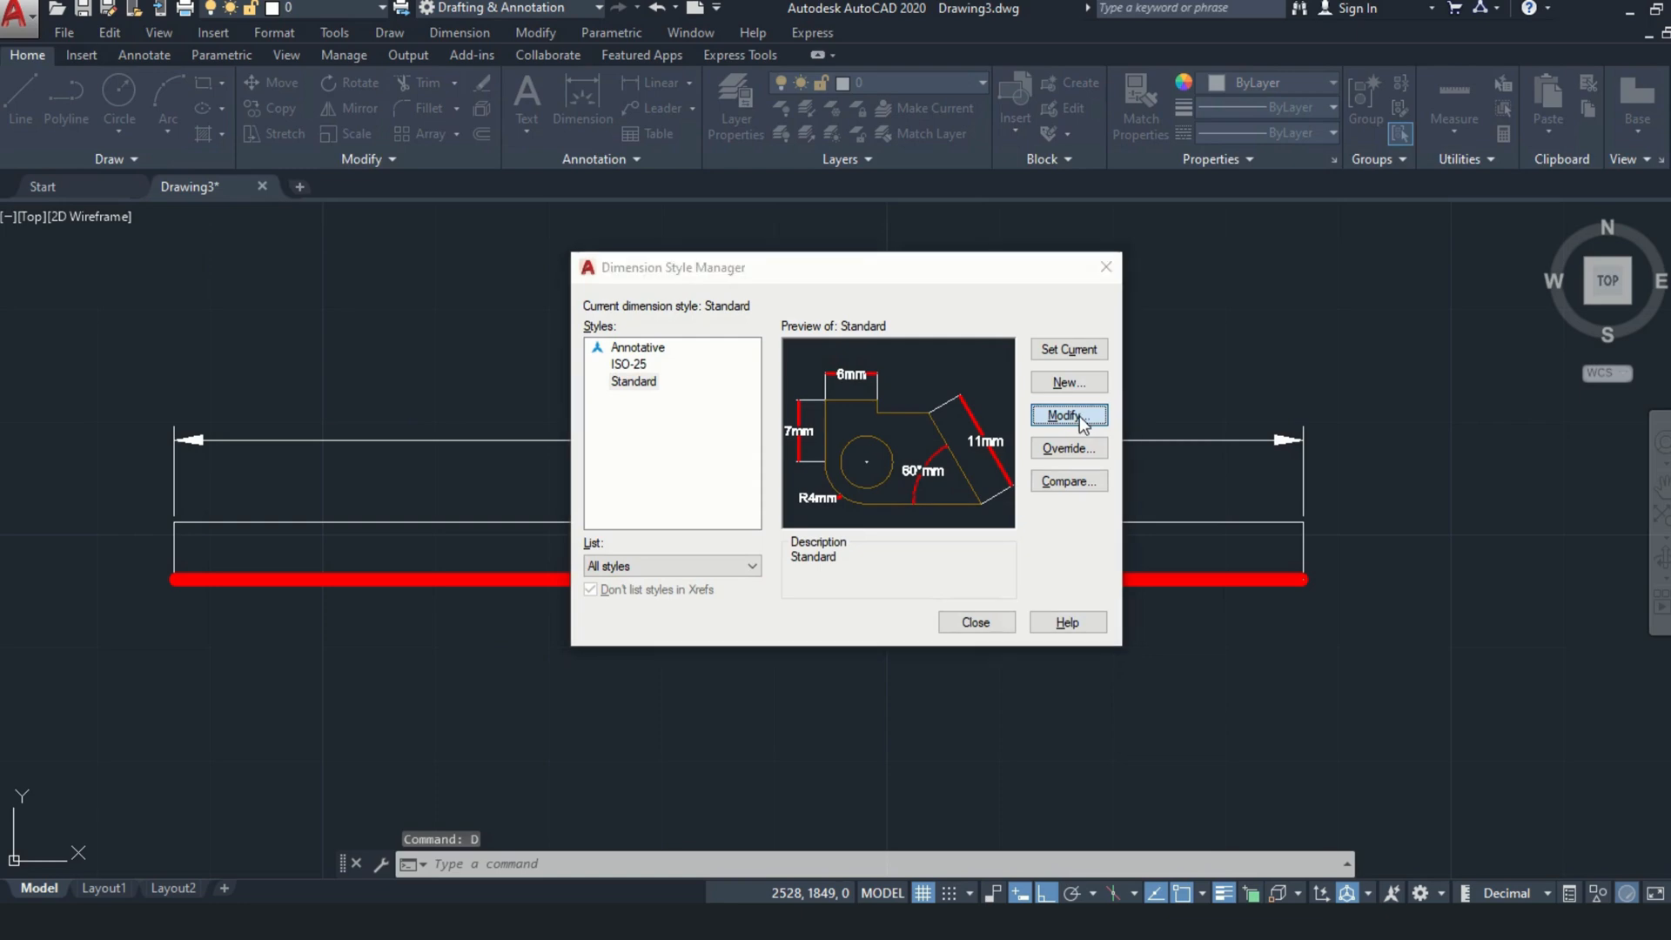
click(1079, 417)
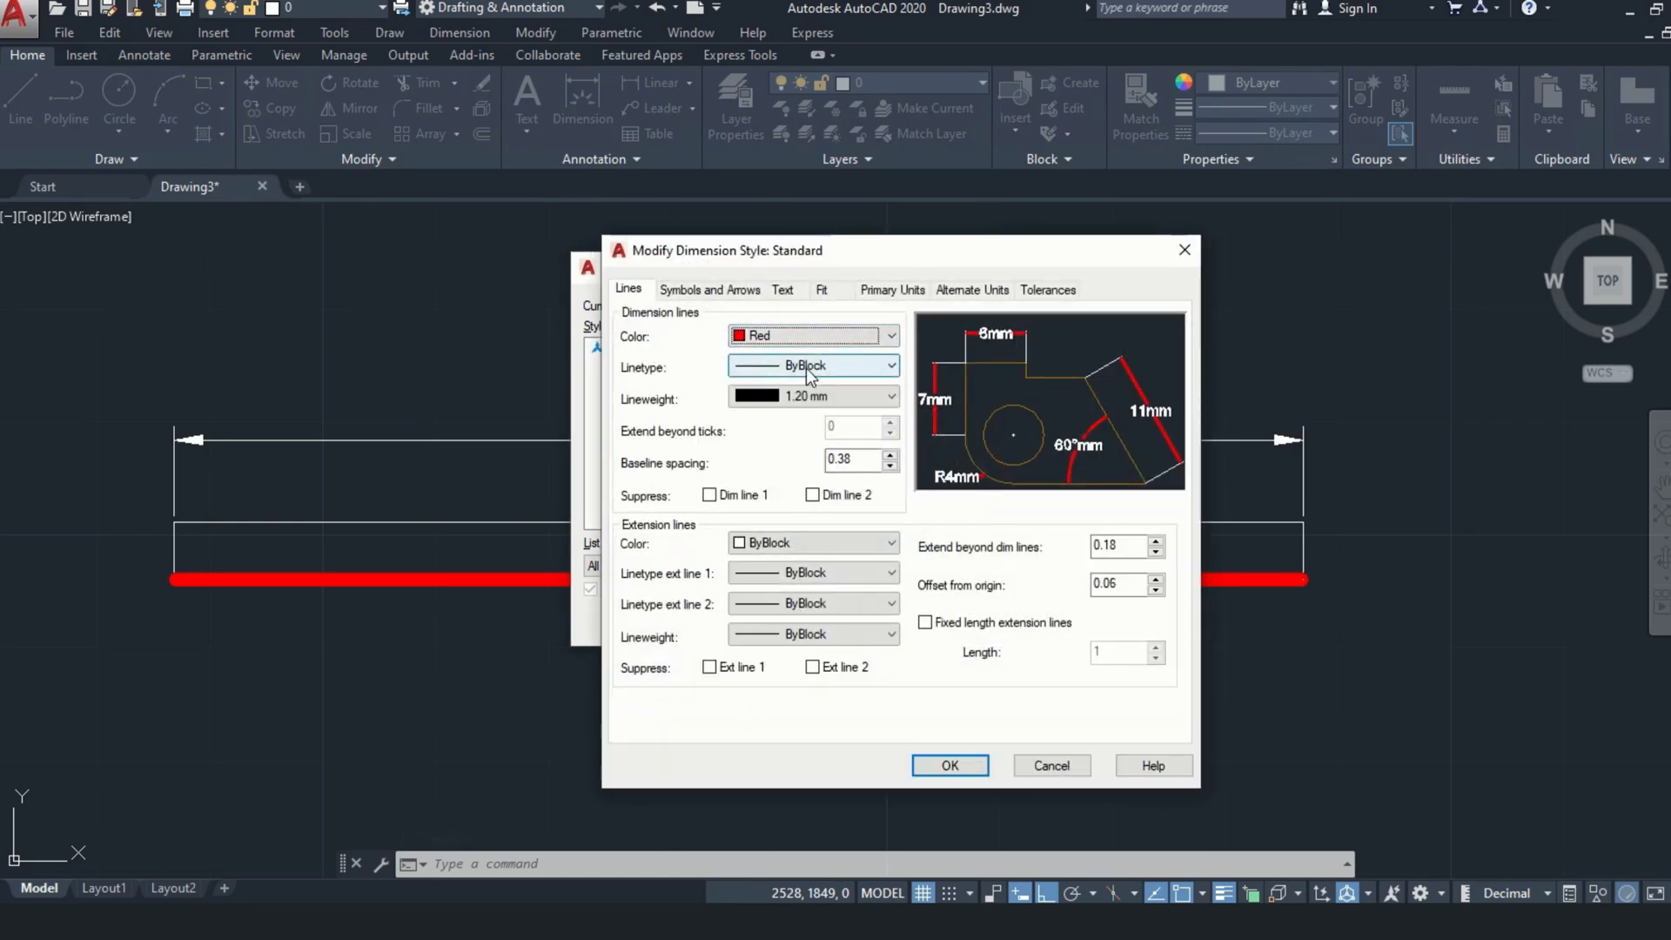
click(790, 400)
click(791, 416)
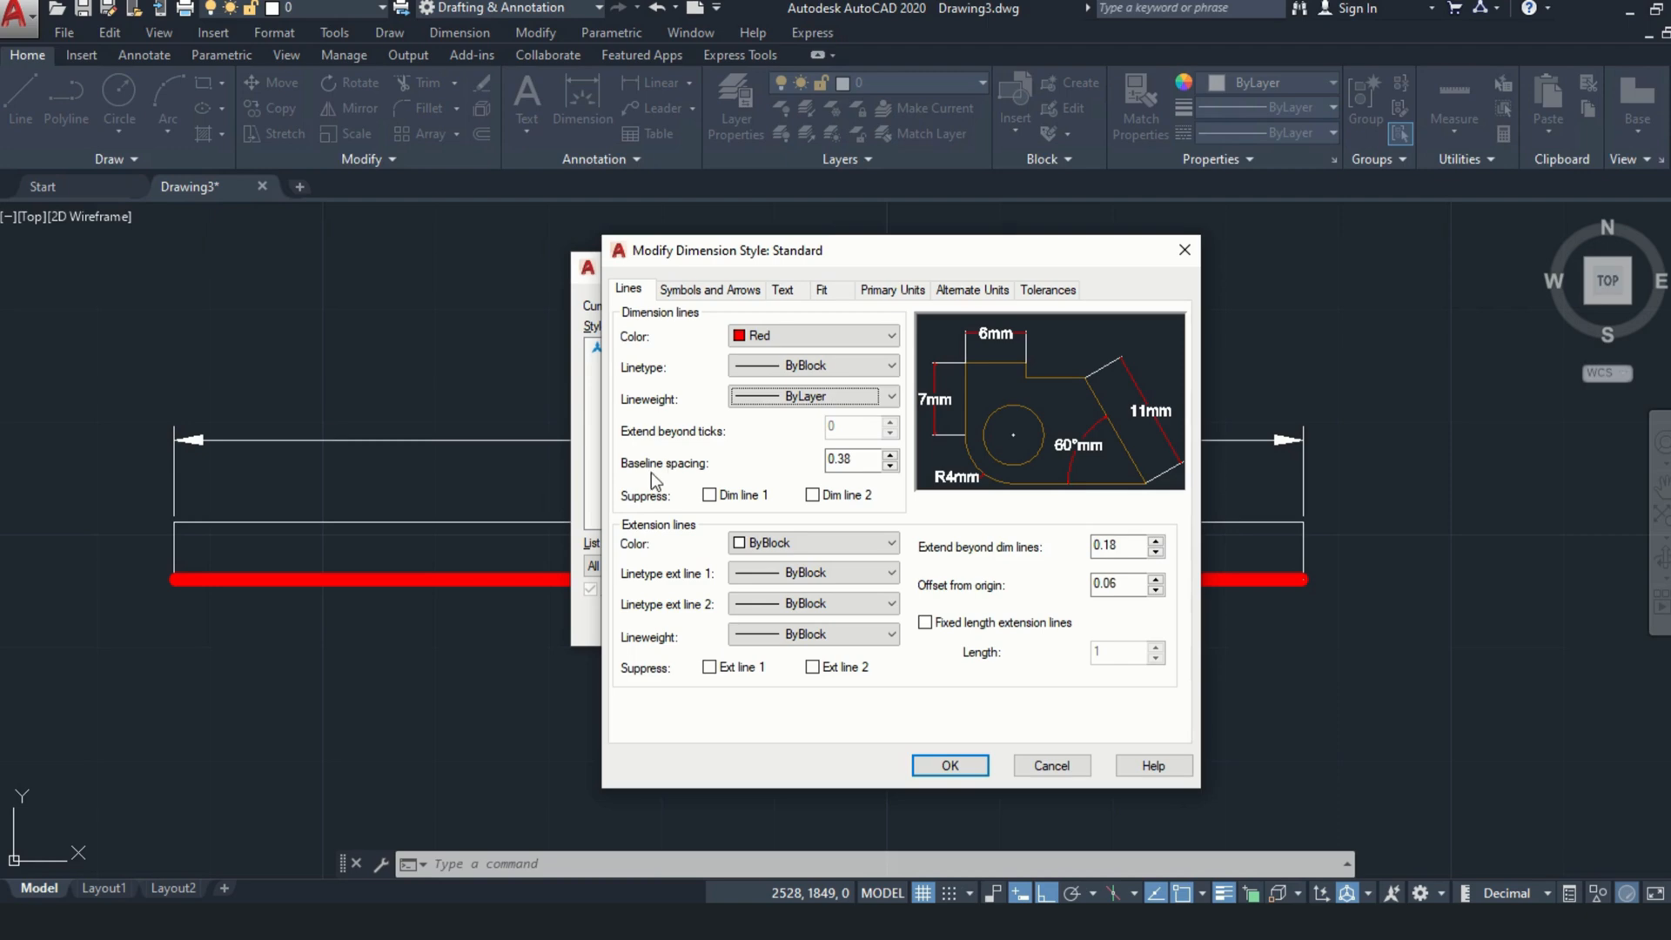
click(709, 495)
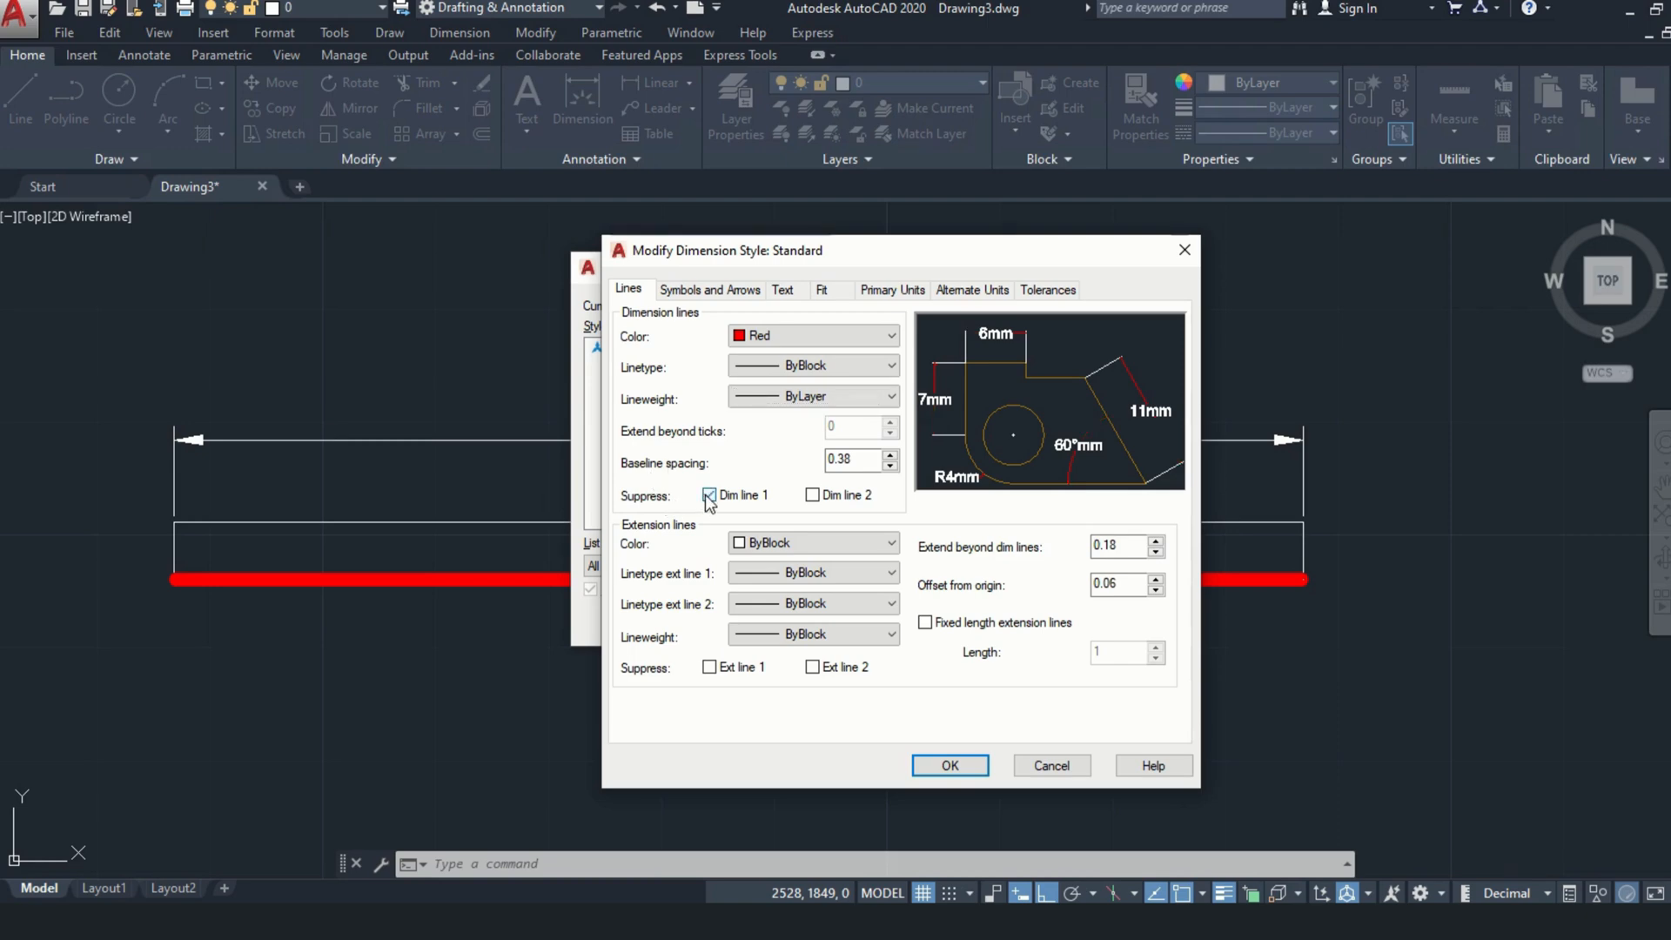
click(813, 495)
Set the extension line color to Yellow and the linetype of extension line 1 to ACAD_ISO07W100
click(805, 537)
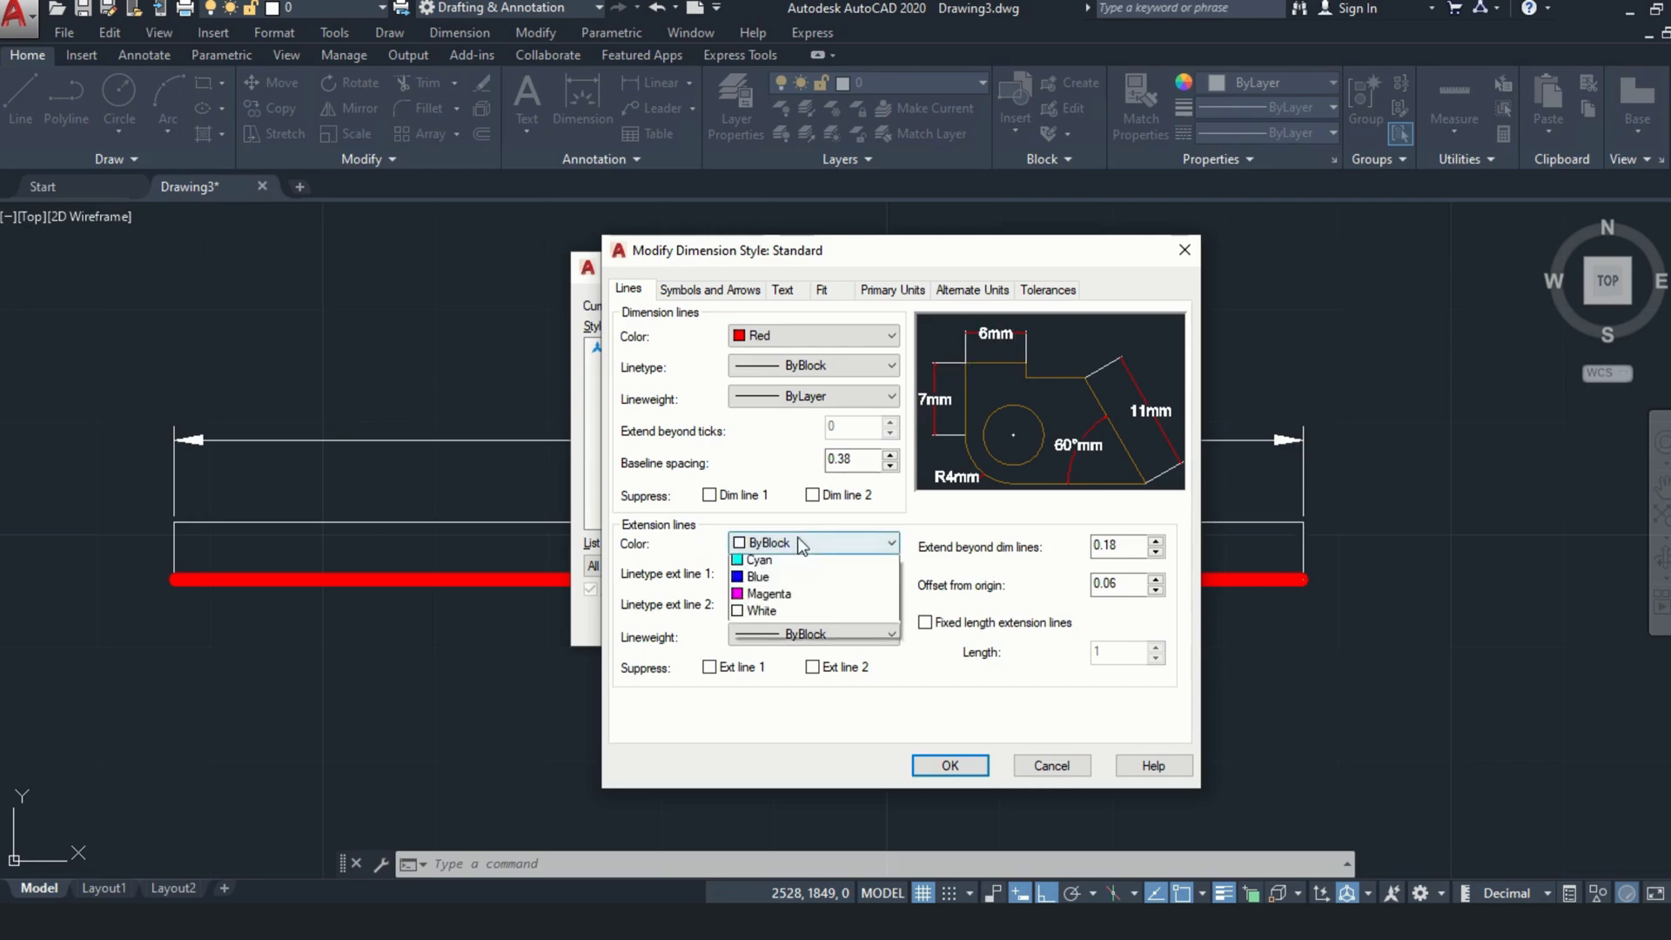
click(768, 616)
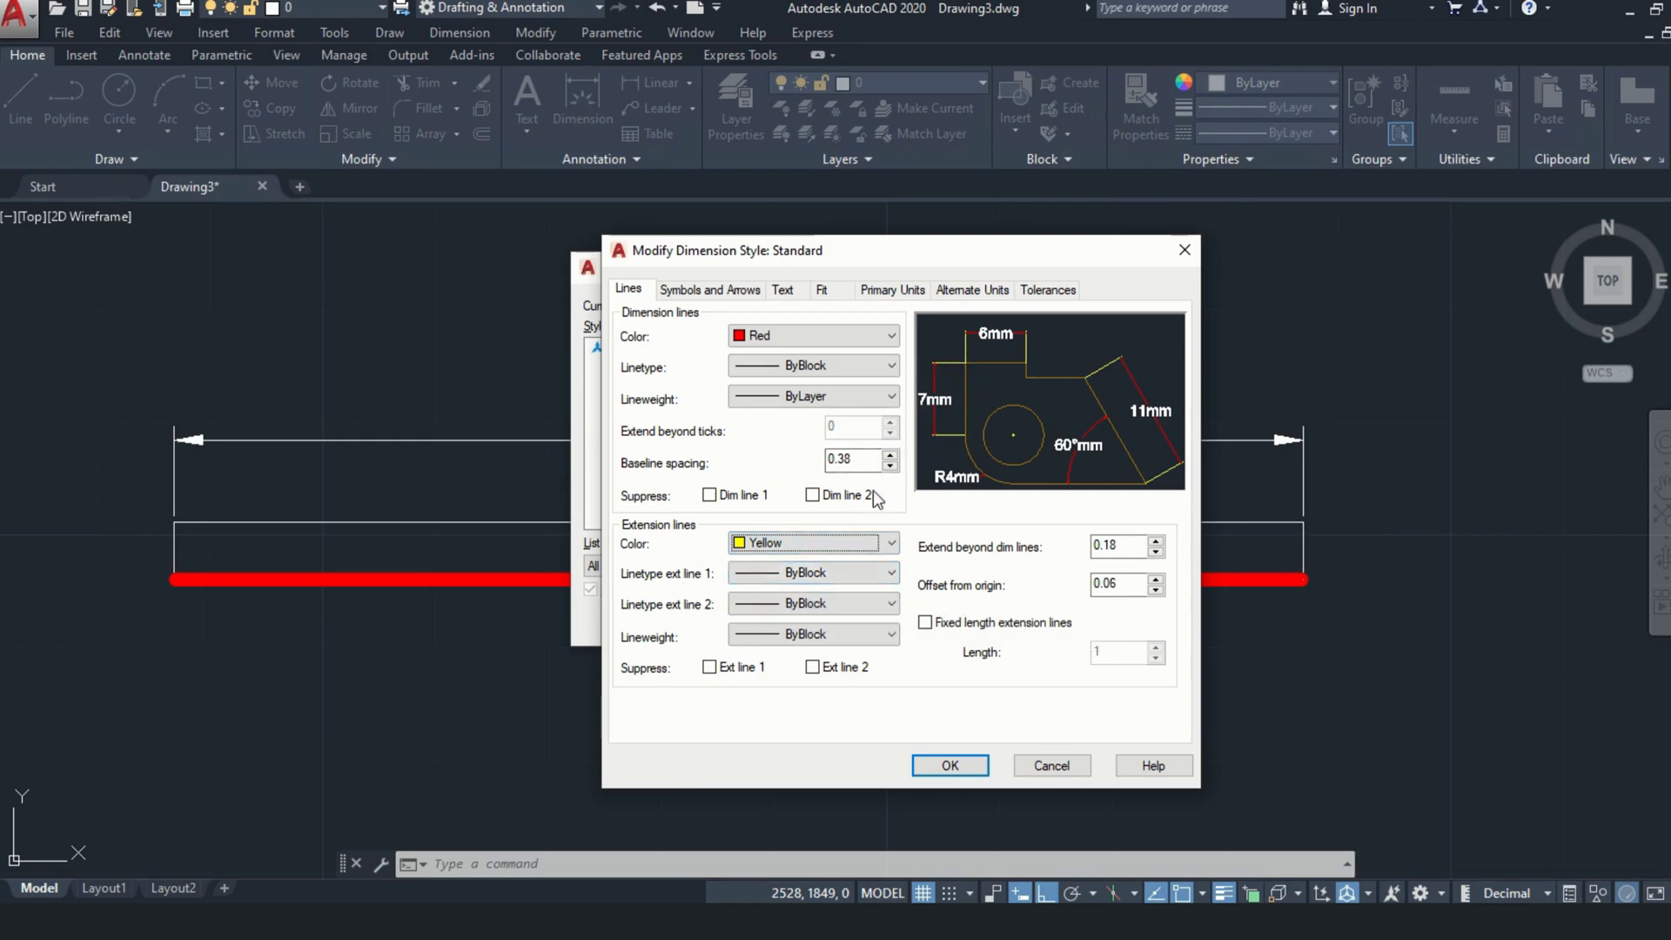
click(805, 581)
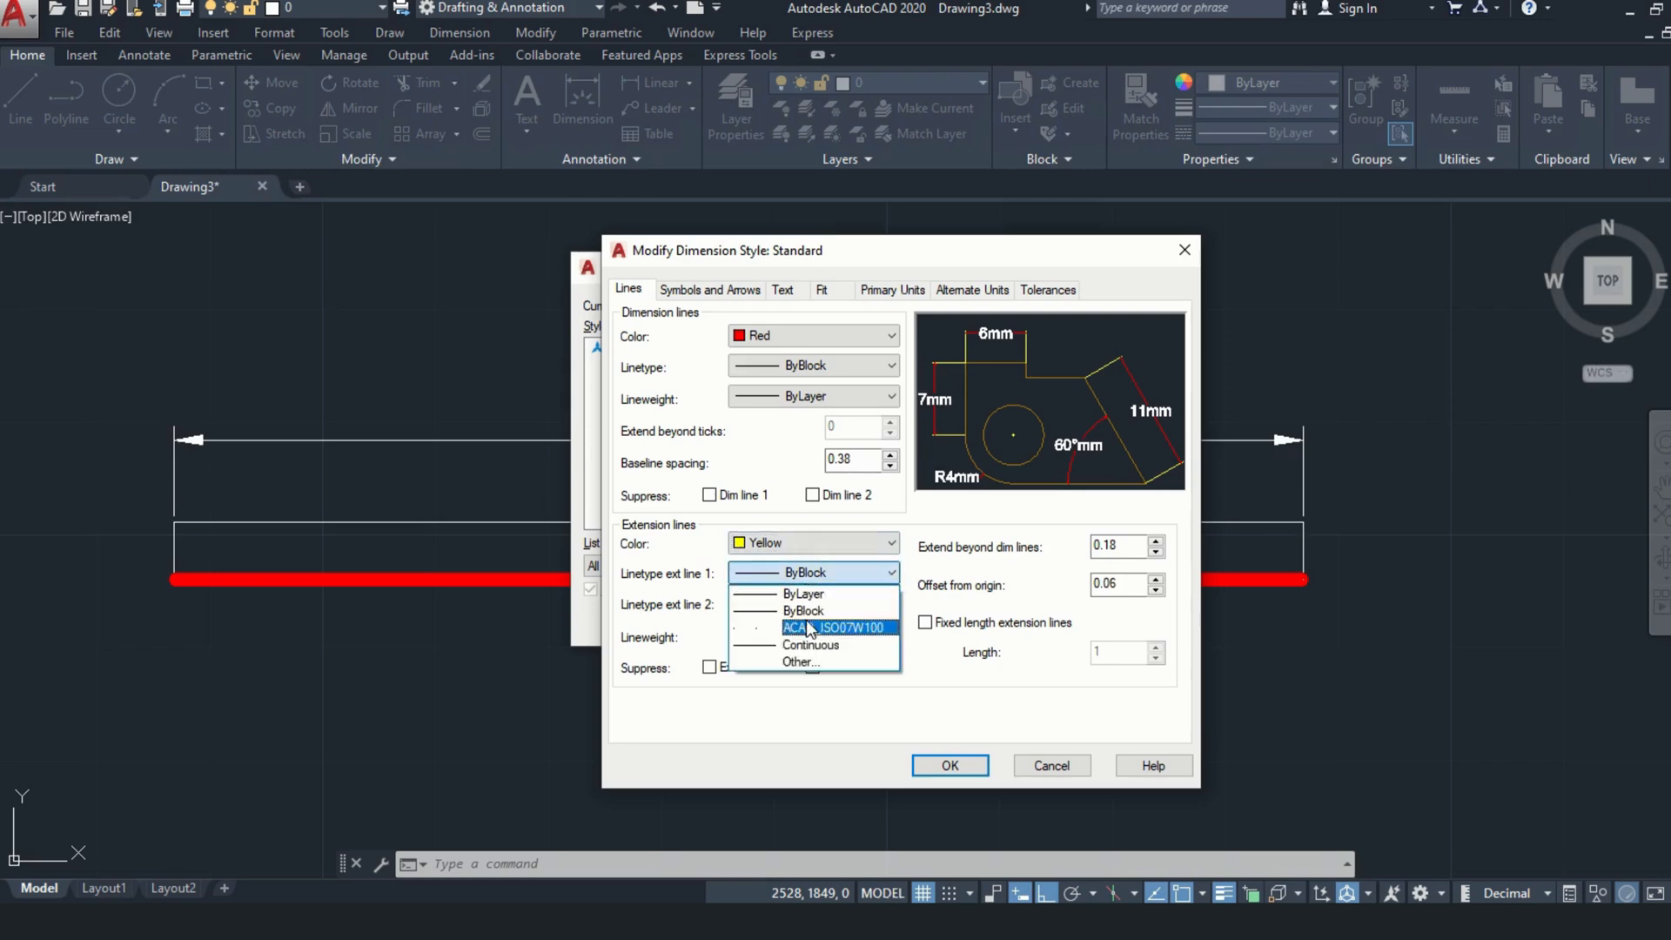
click(806, 619)
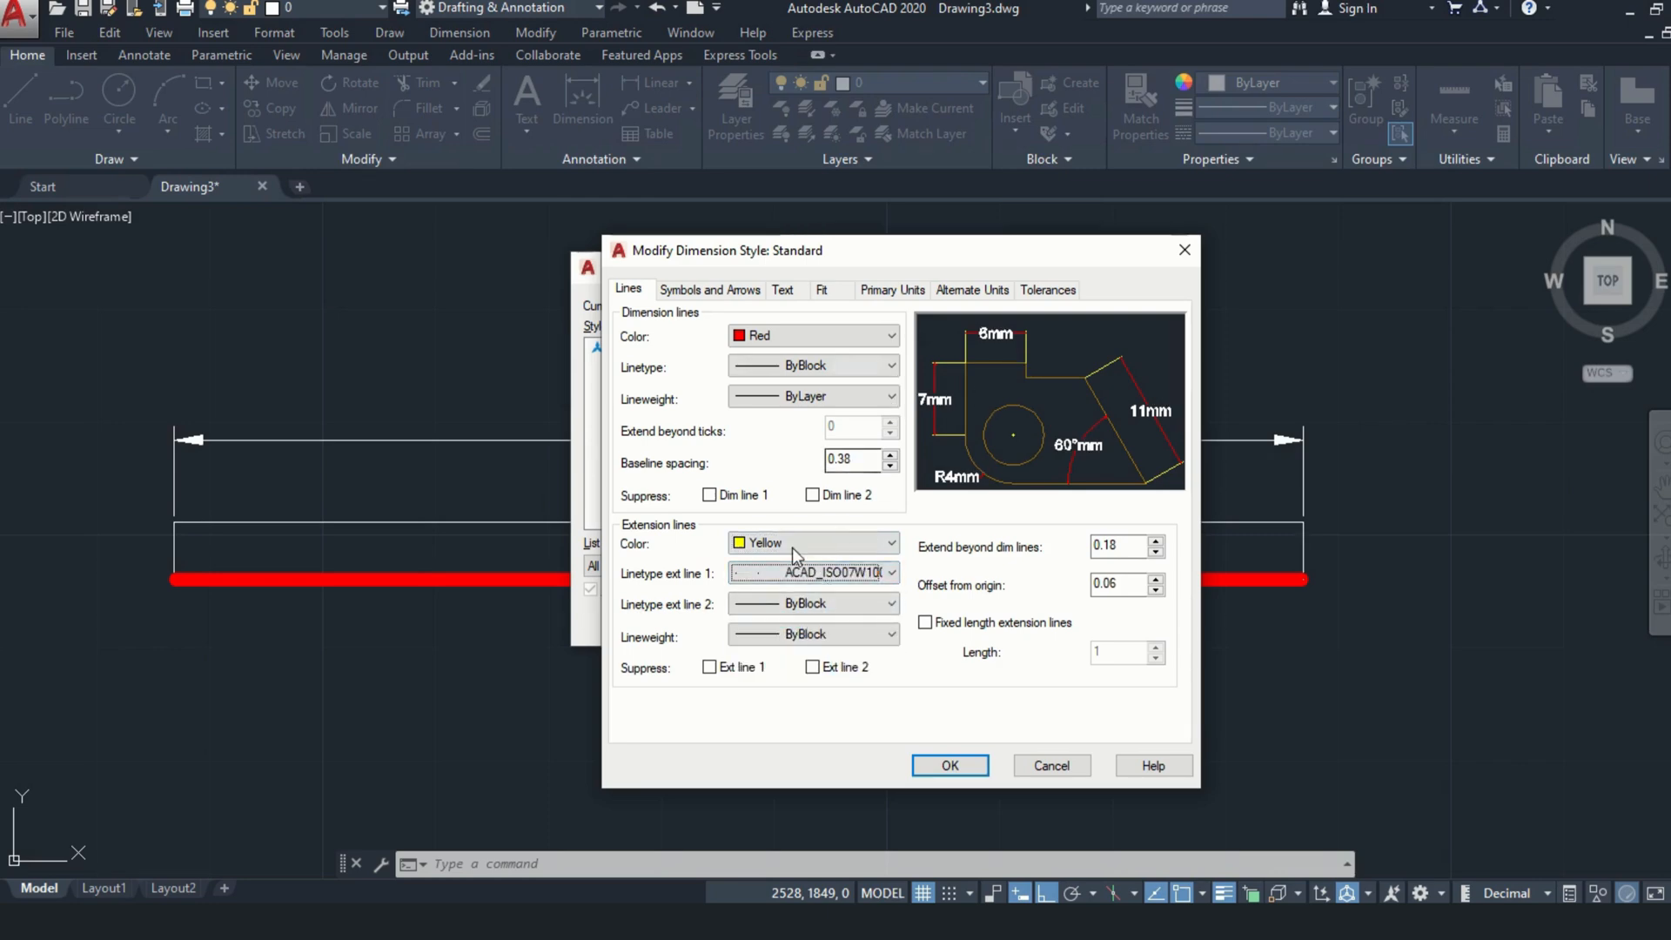
Review the linetype choices for extension line 2 and the extension lineweight choices, leaving both at ByBlock
click(762, 602)
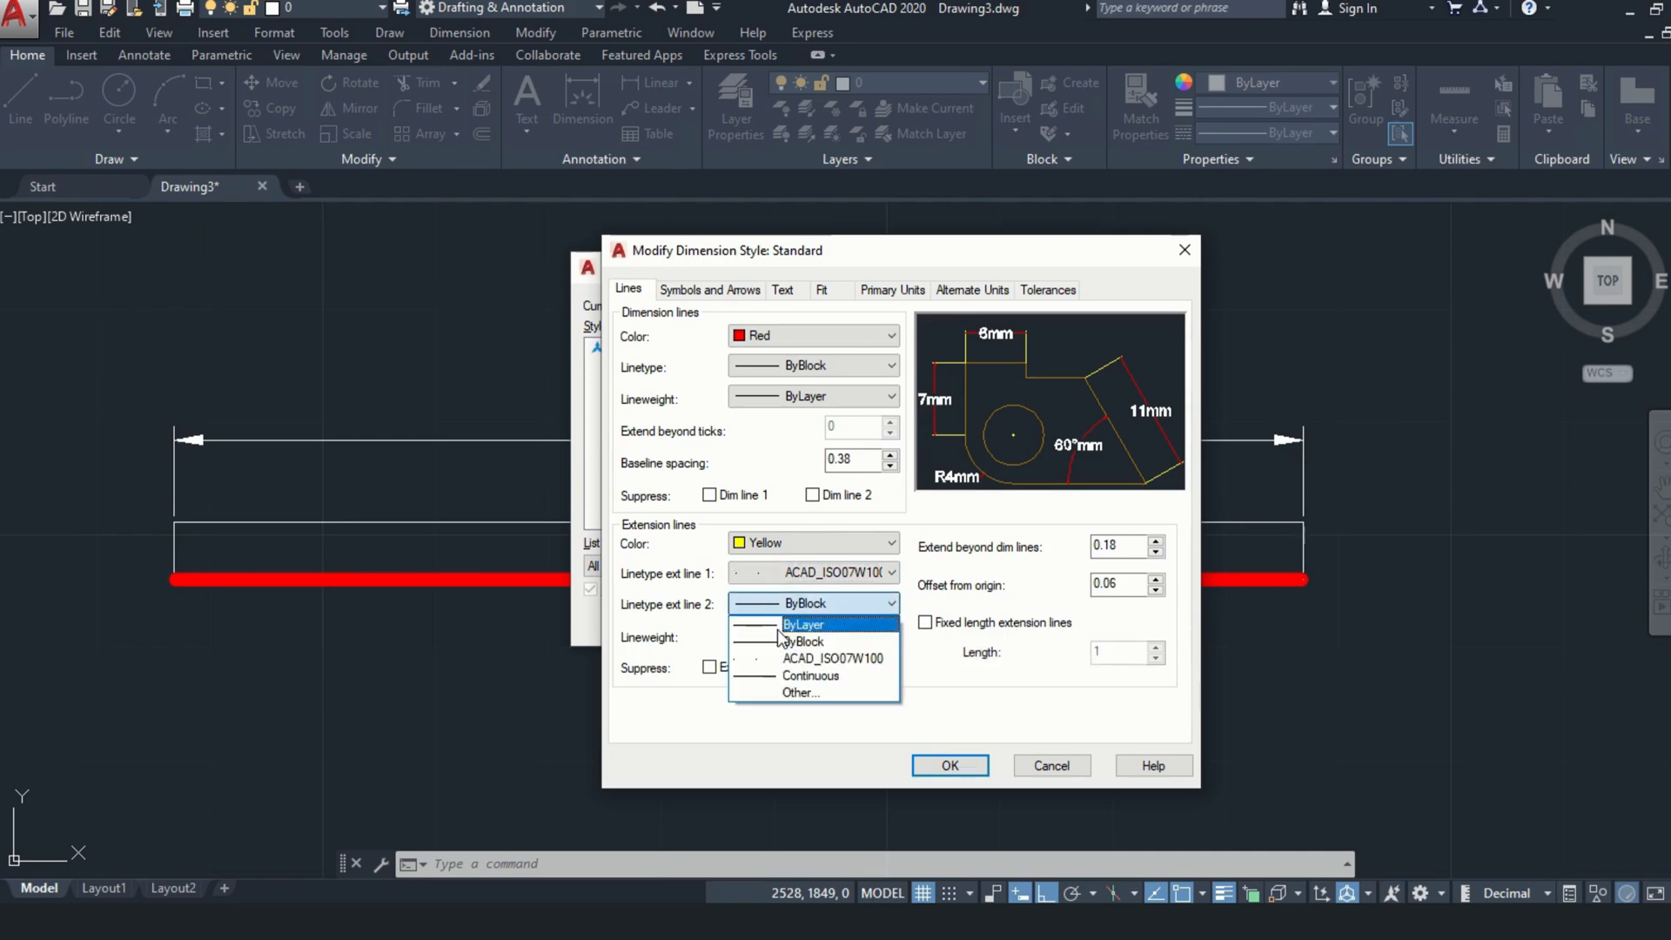
click(766, 640)
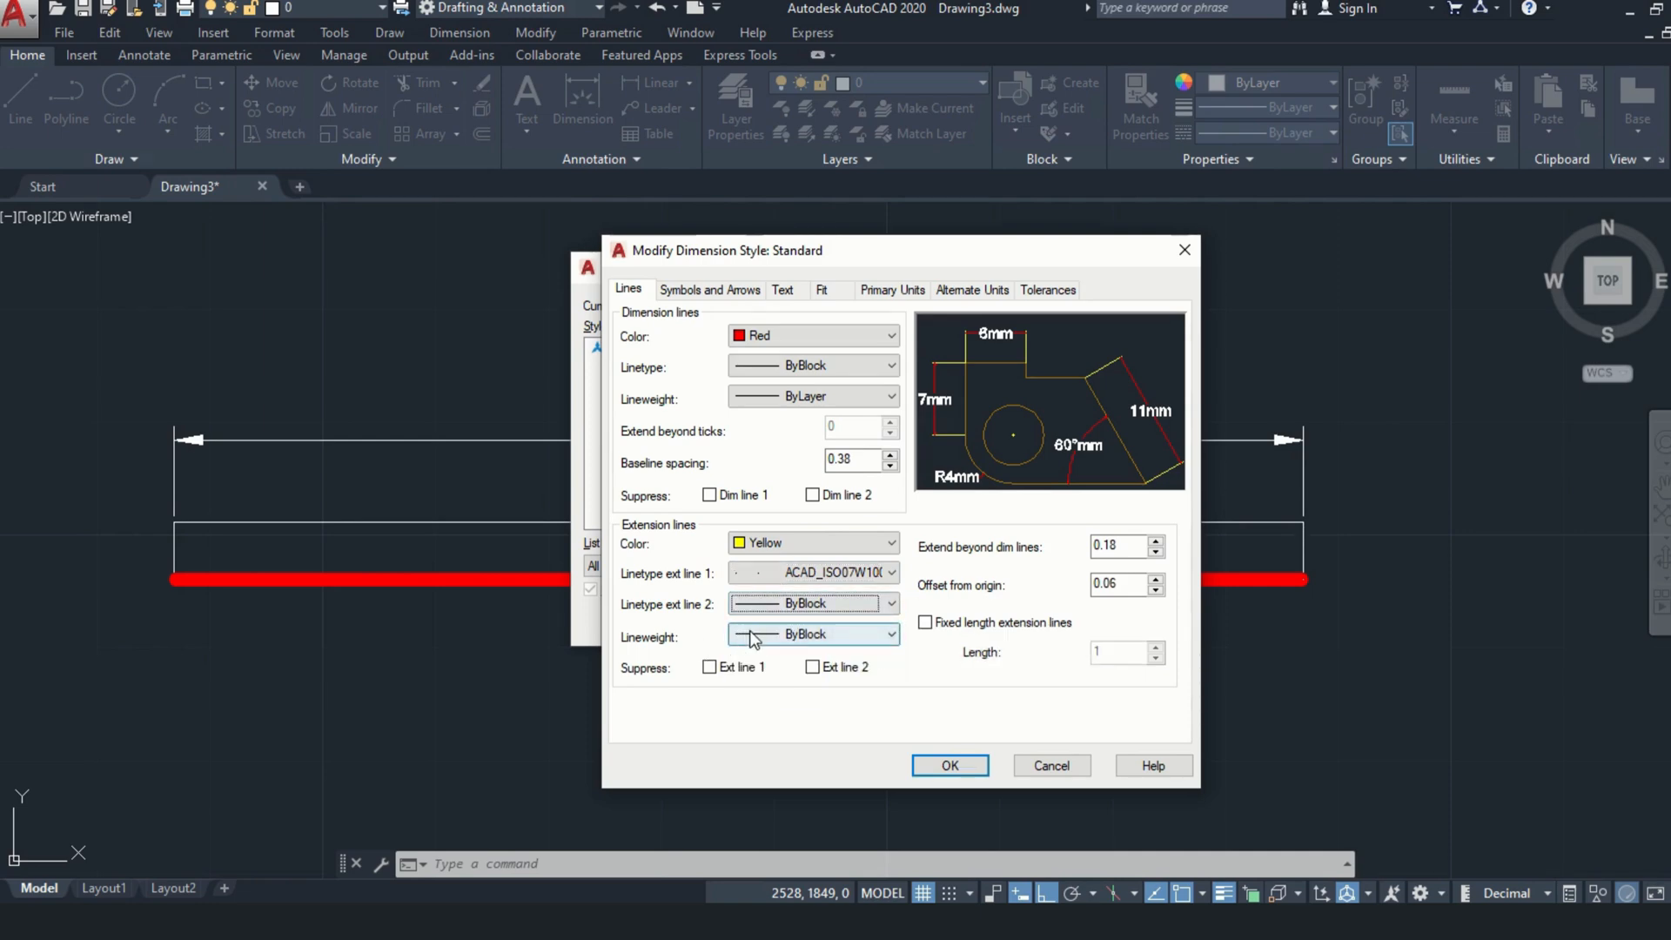
click(759, 641)
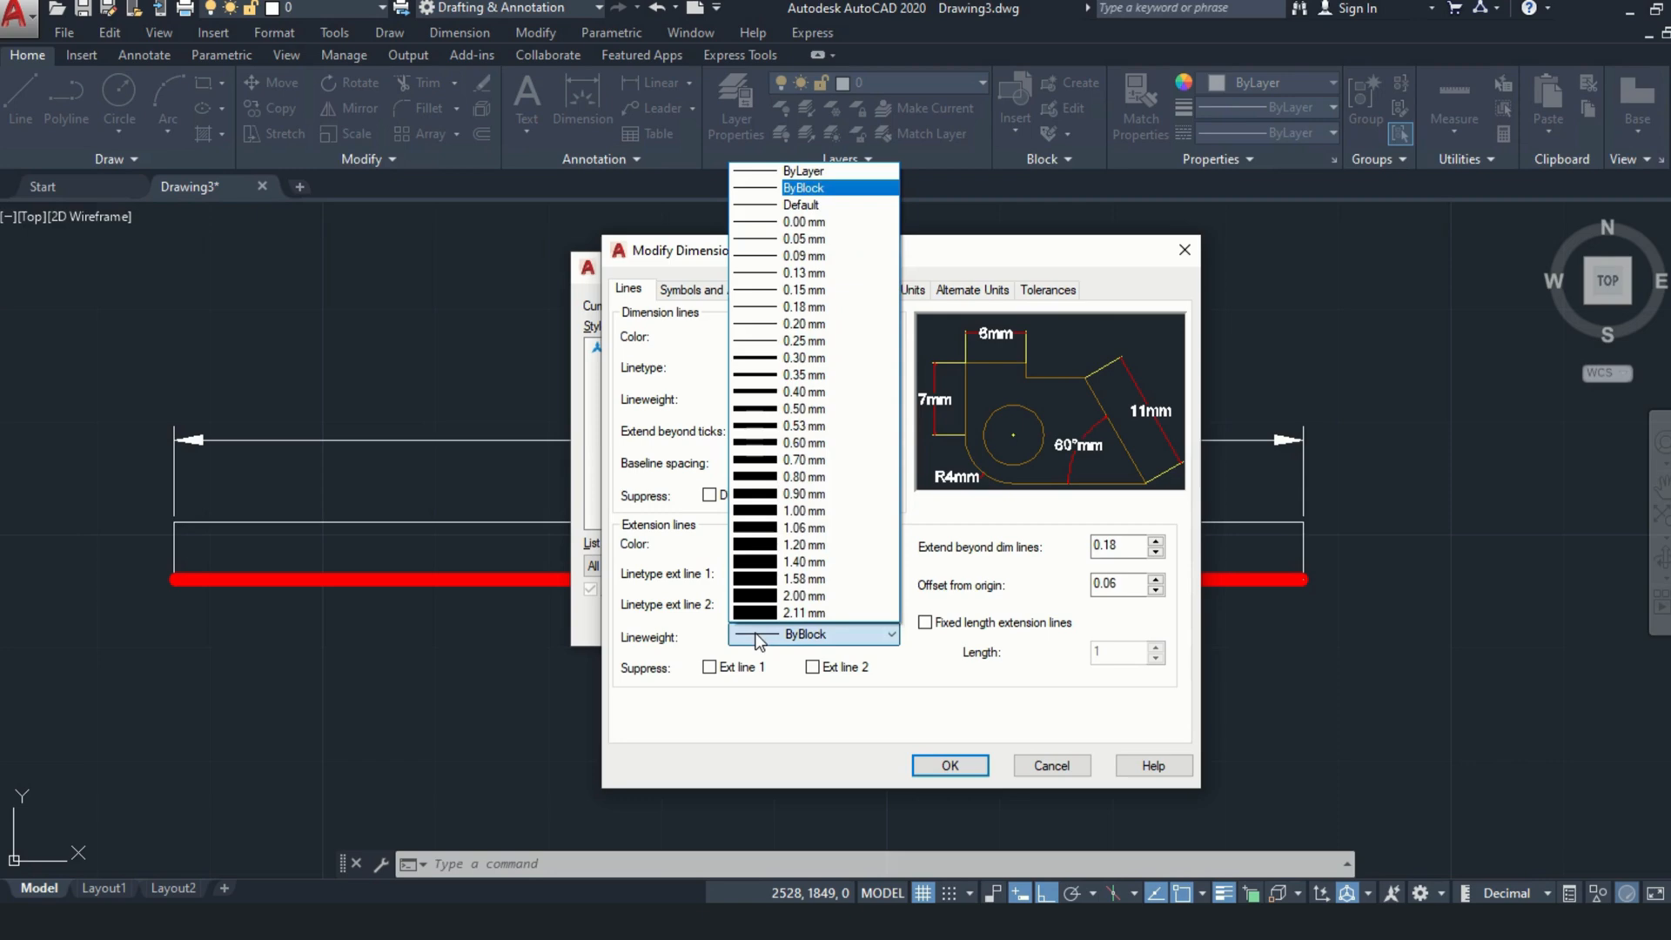
click(710, 541)
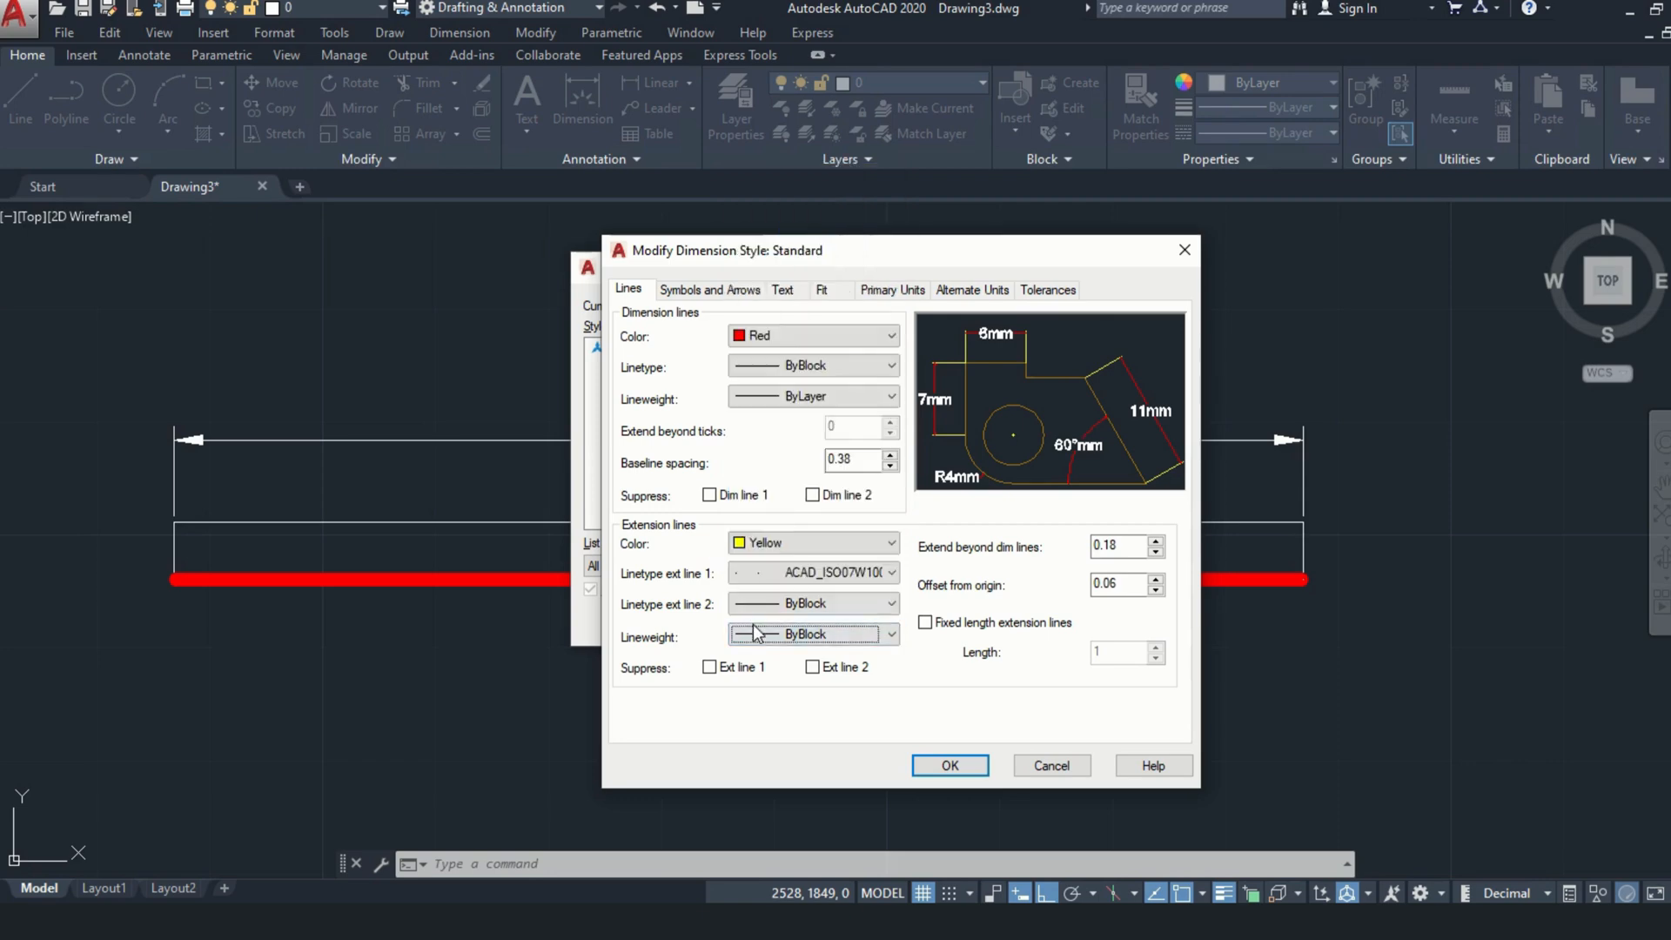
Try suppressing extension line 1 and extension line 2 one at a time, restoring each of them
click(731, 672)
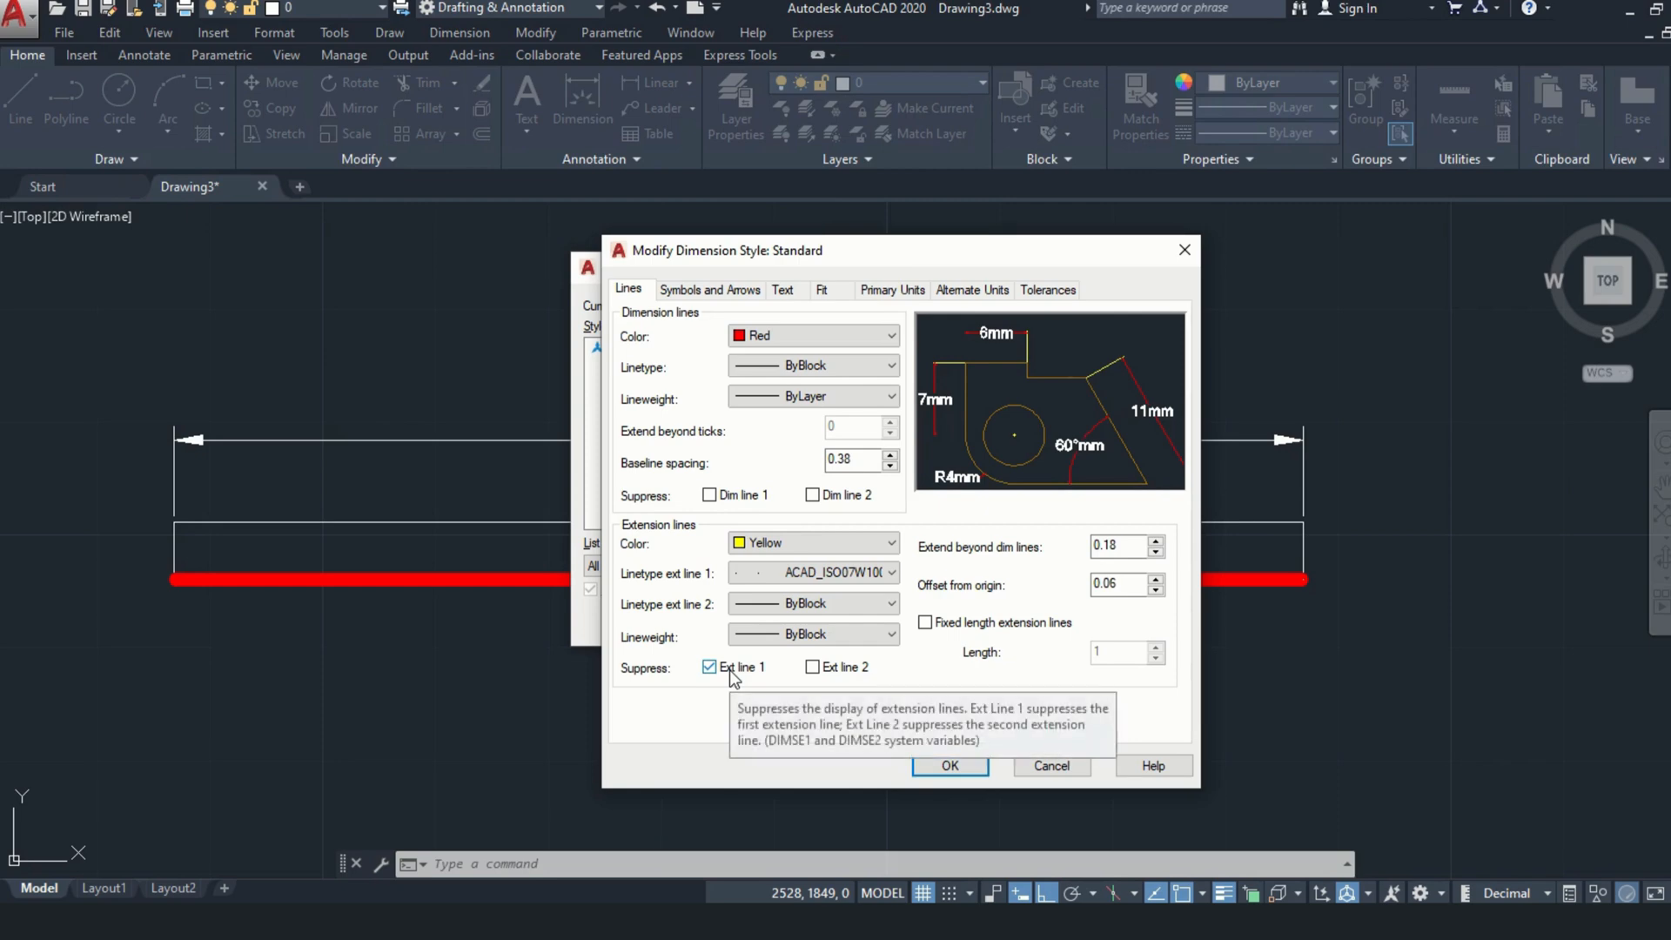
click(731, 674)
click(812, 667)
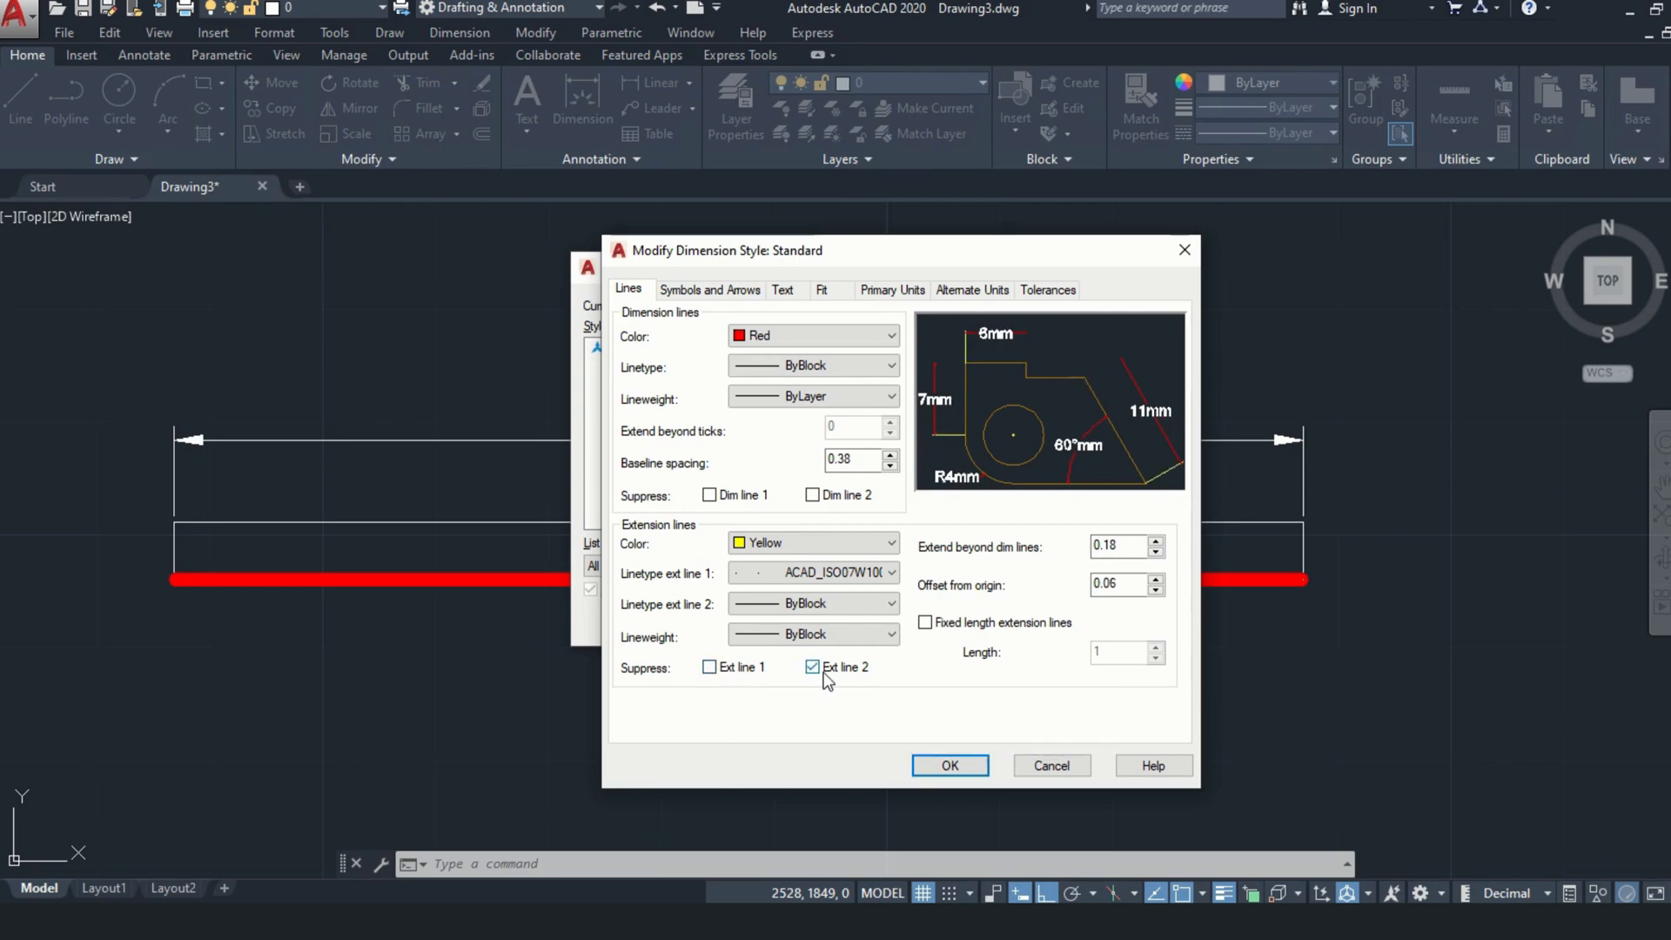
click(824, 675)
Try a value of 1 for the extension beyond the dimension lines, and restore it to 0.18
double_click(1125, 544)
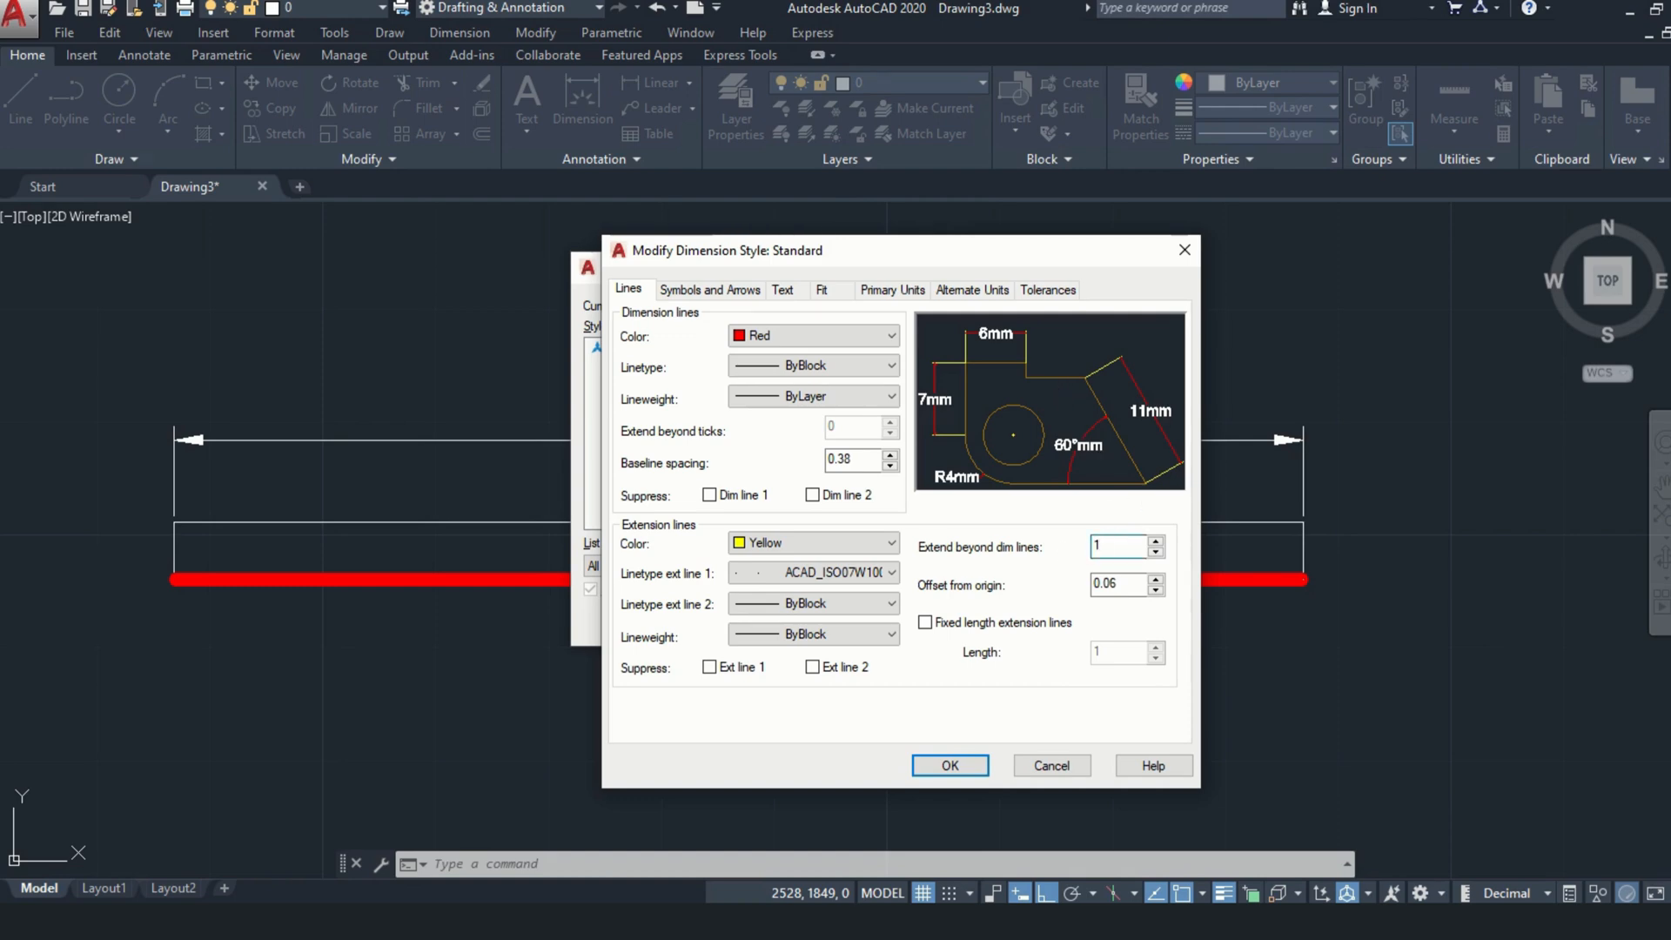
click(1138, 582)
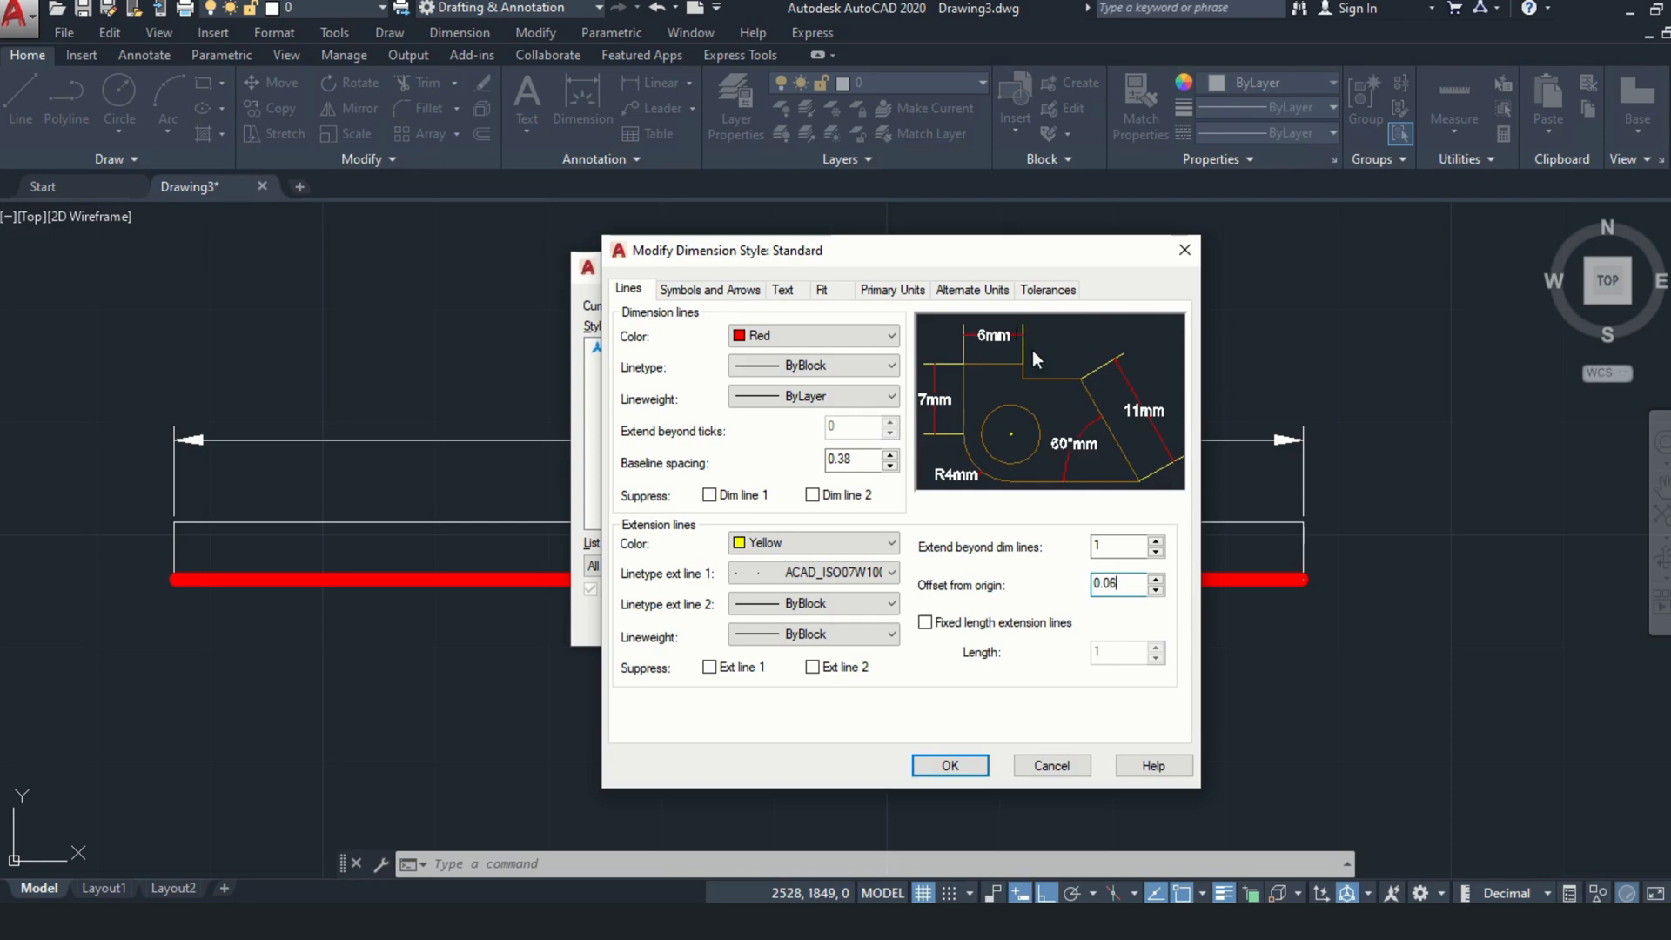
double_click(1096, 546)
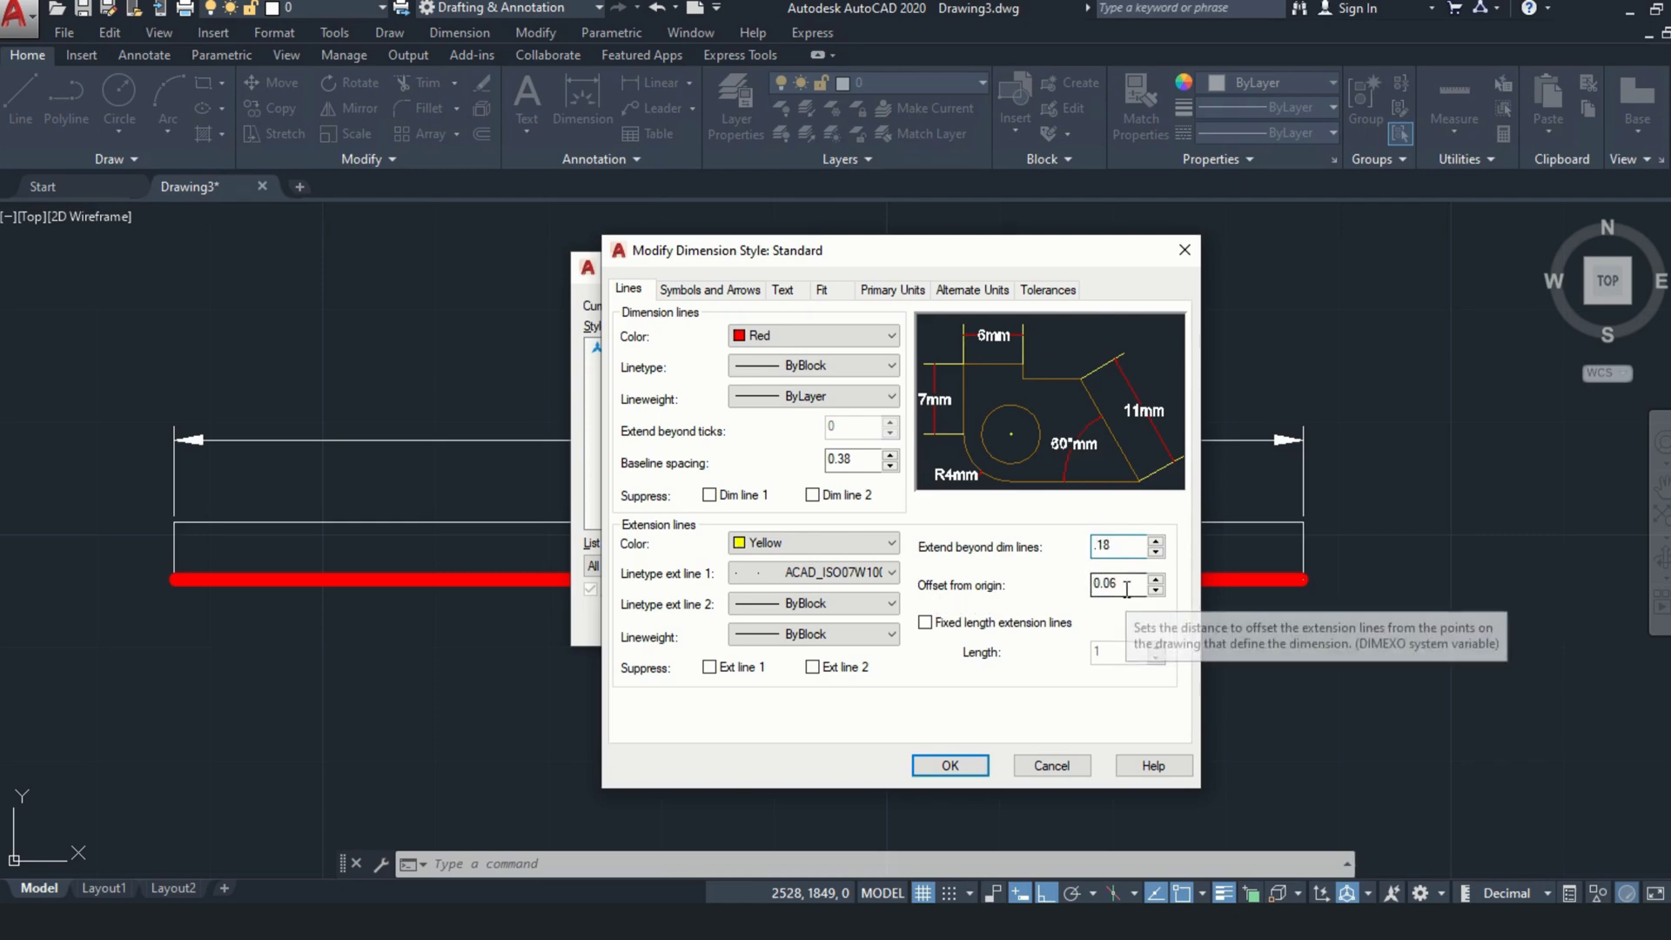
Set the extension lines' offset from origin to 1 and enable fixed length extension lines
double_click(1098, 585)
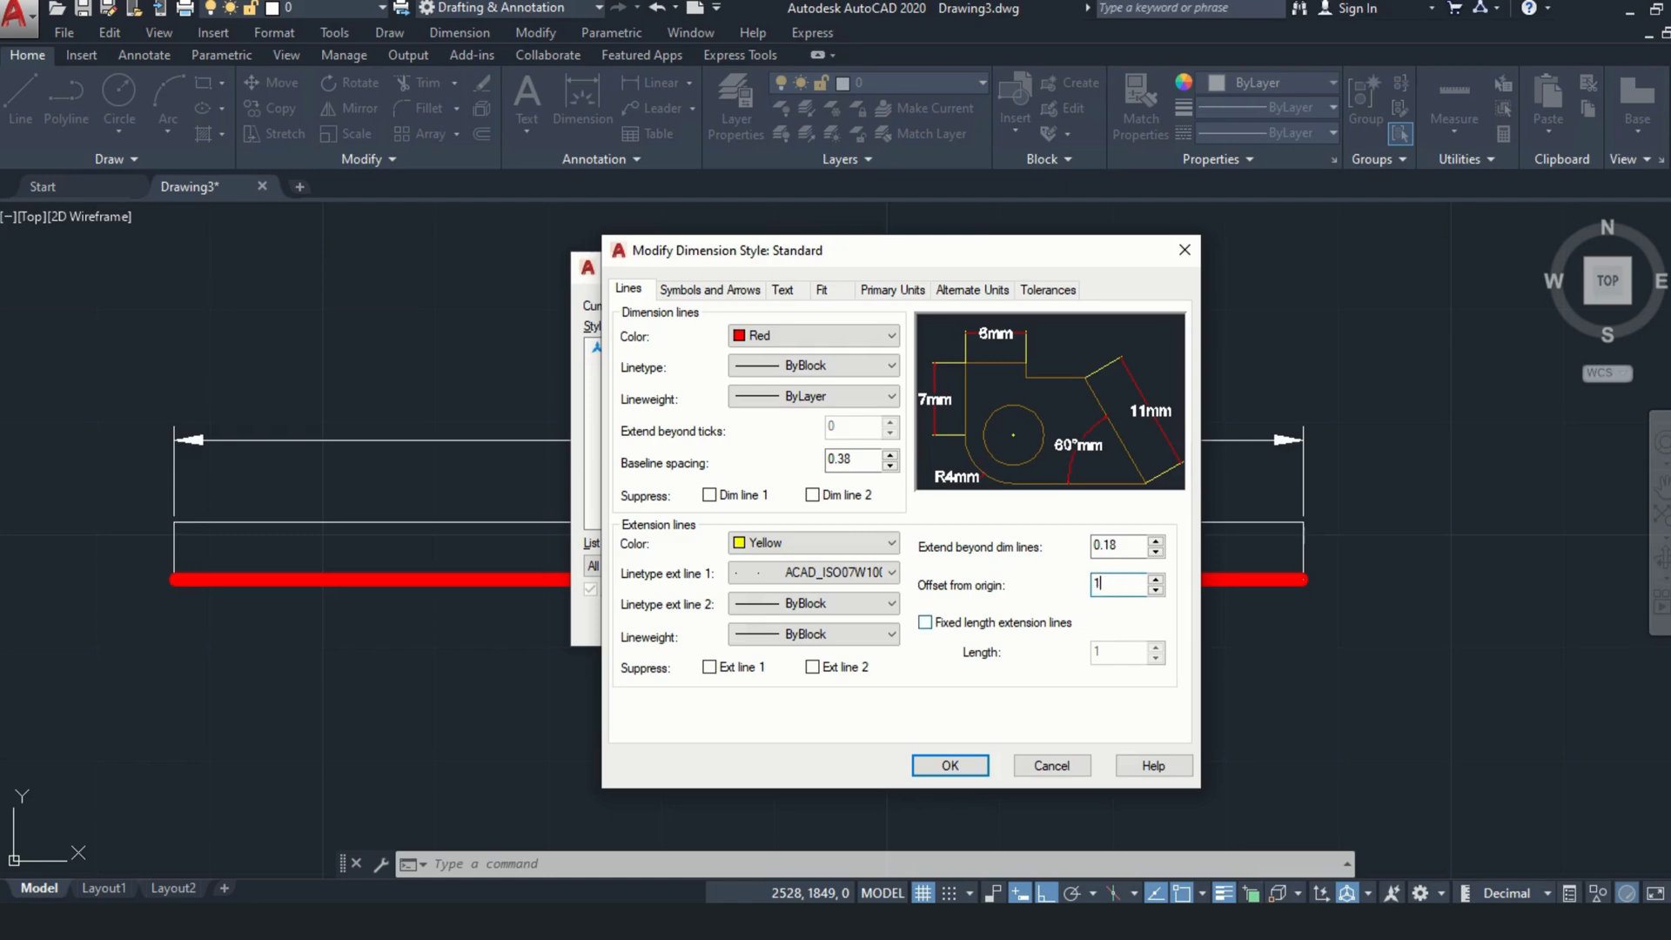
text(1)
click(1111, 545)
click(931, 628)
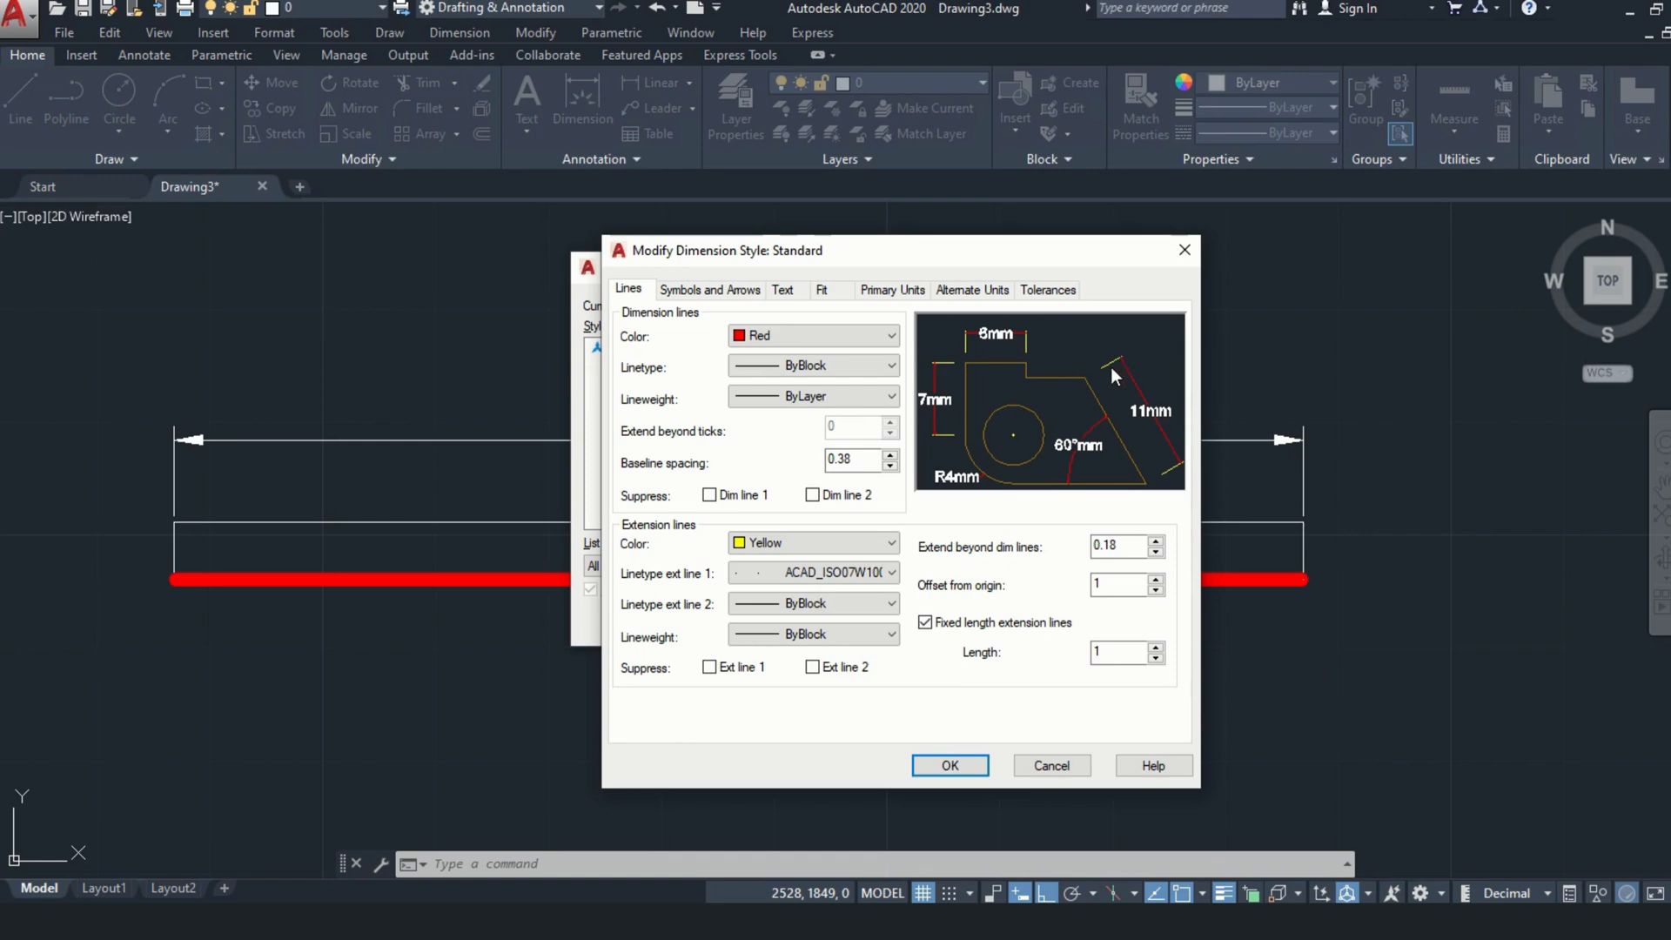
Save the extension line changes to the Standard style, make it current and close the Dimension Style Manager
click(964, 772)
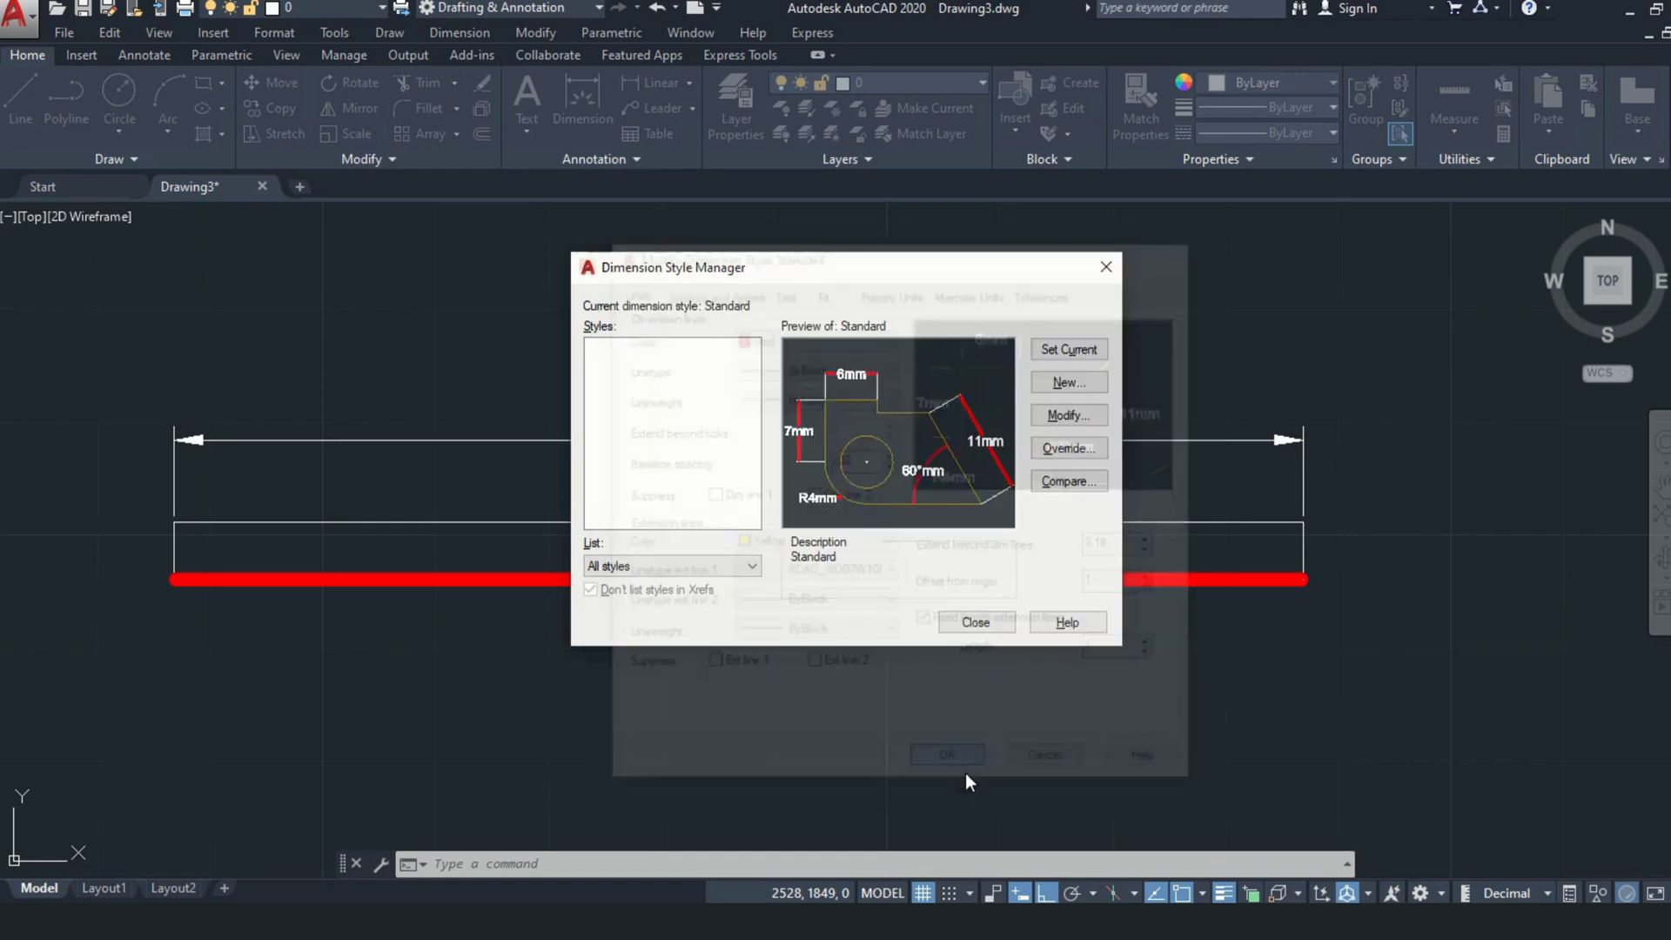
click(1070, 350)
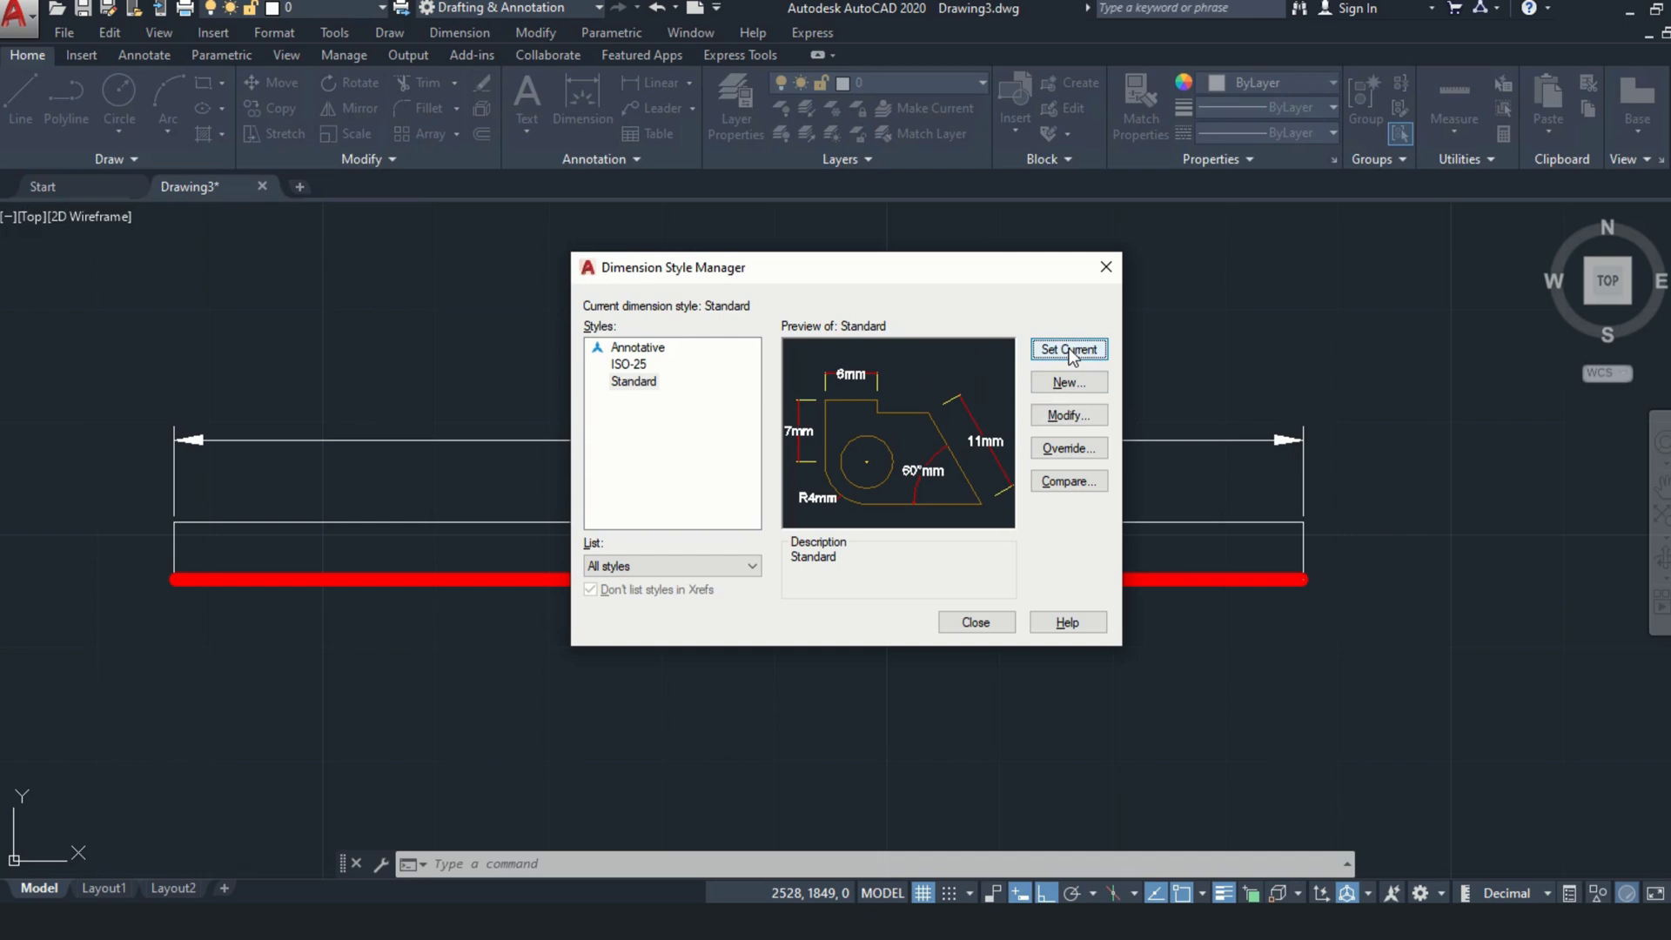
click(989, 620)
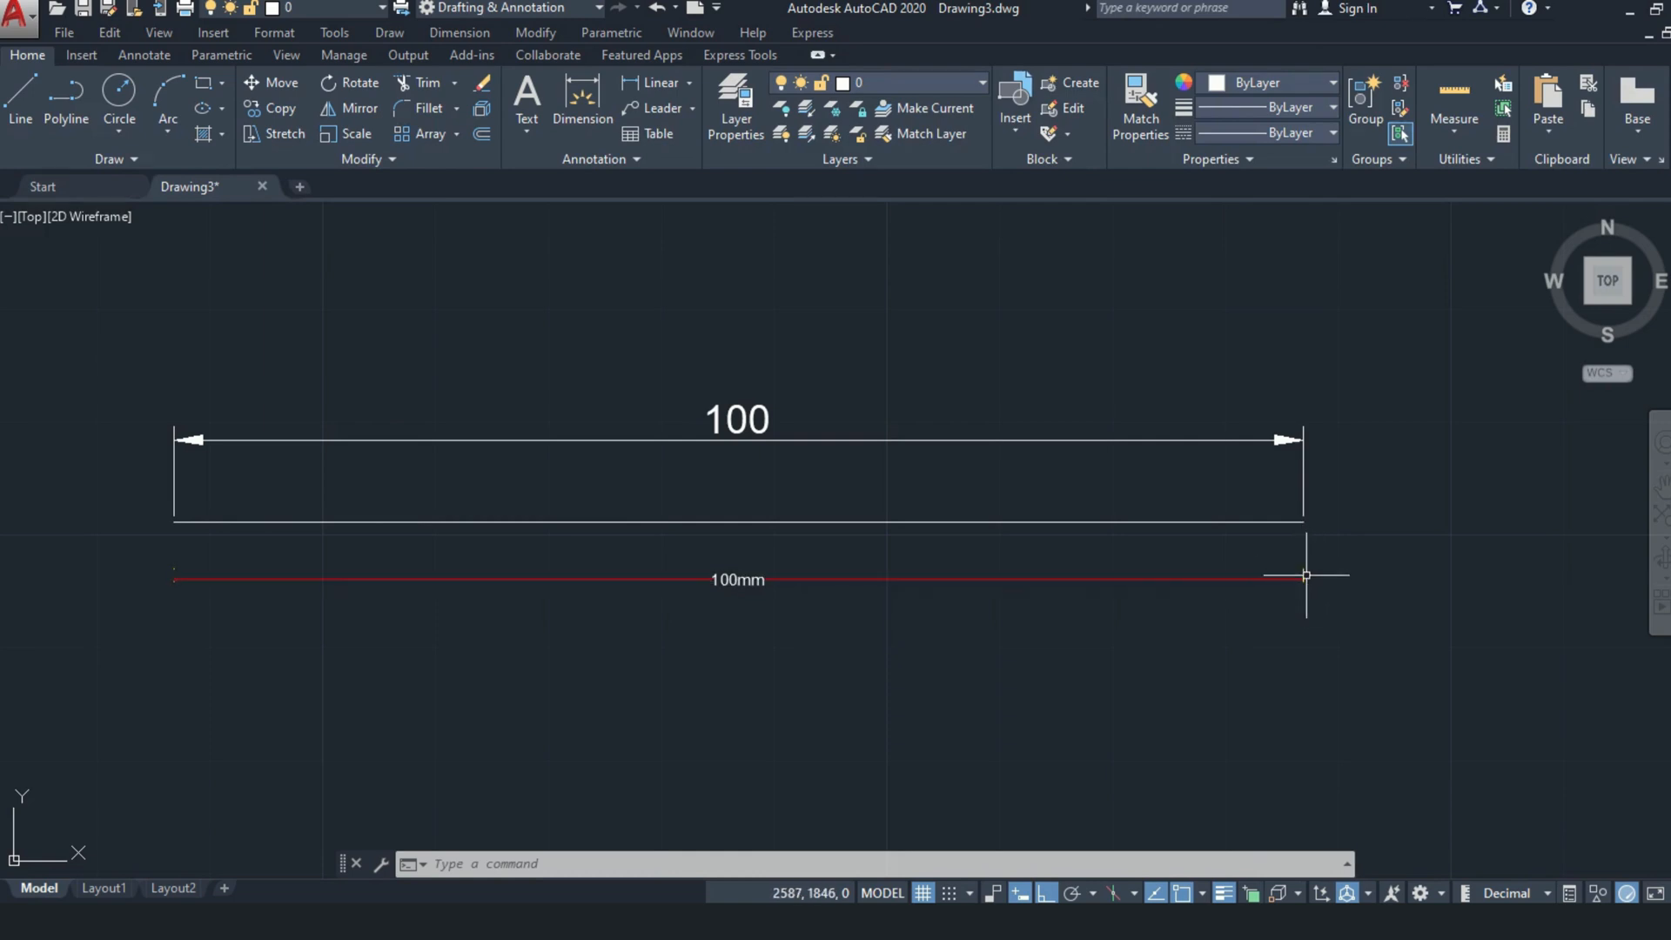
Reopen the Standard dimension style for modification and turn off fixed length extension lines
text(d)
key(Return)
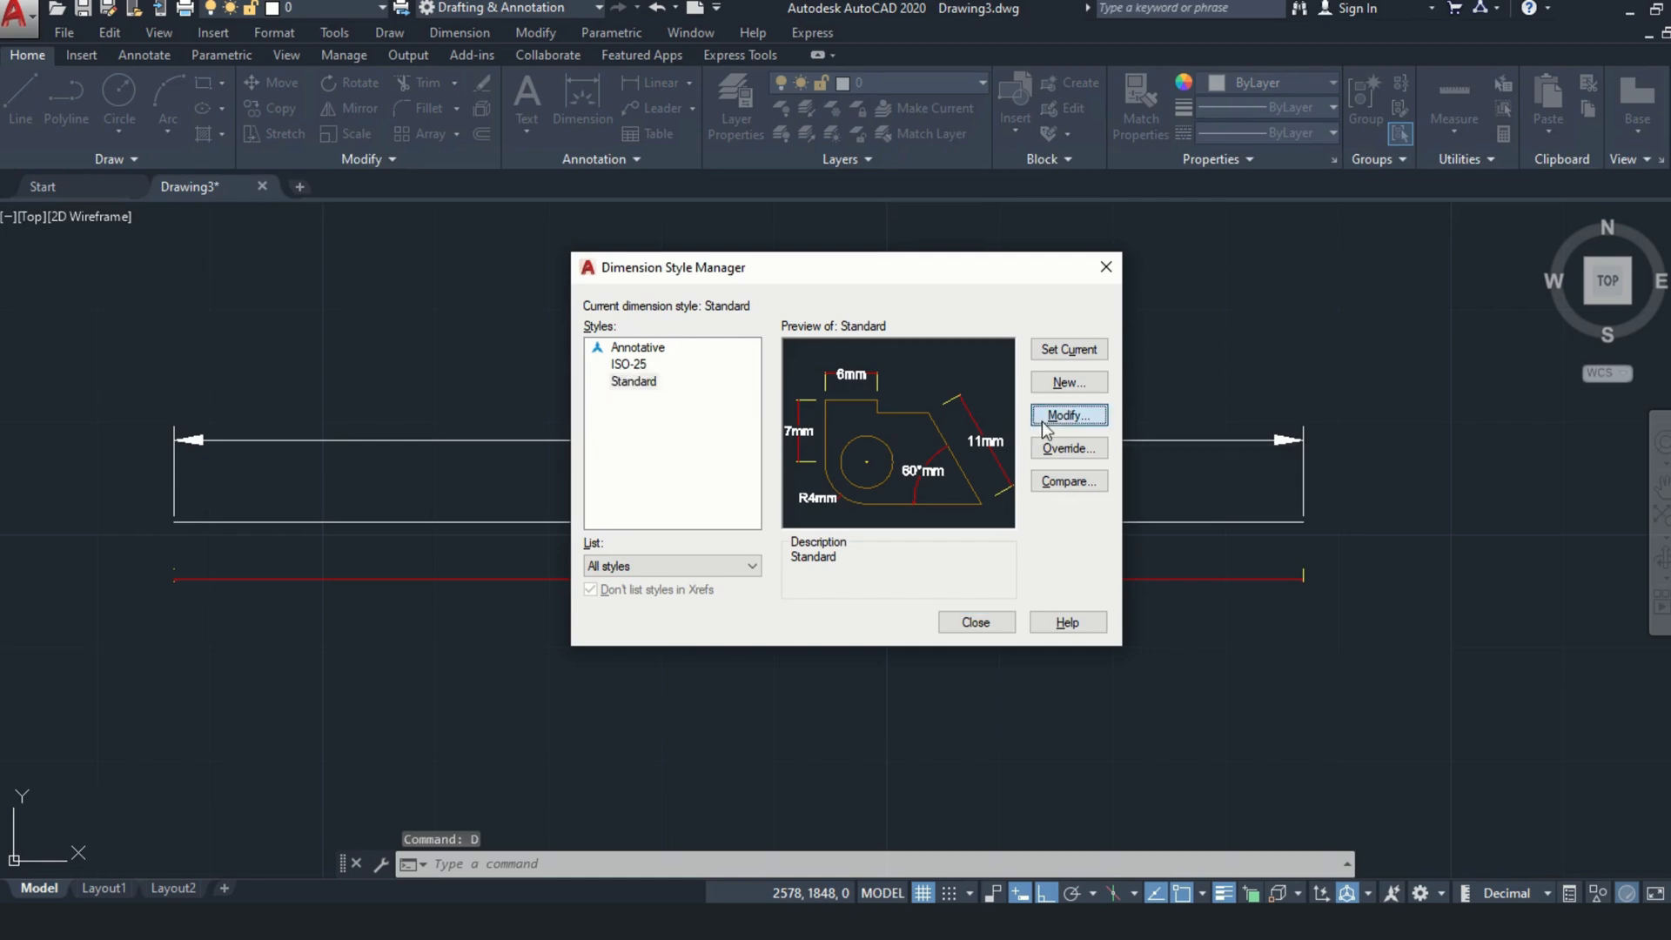
click(1060, 416)
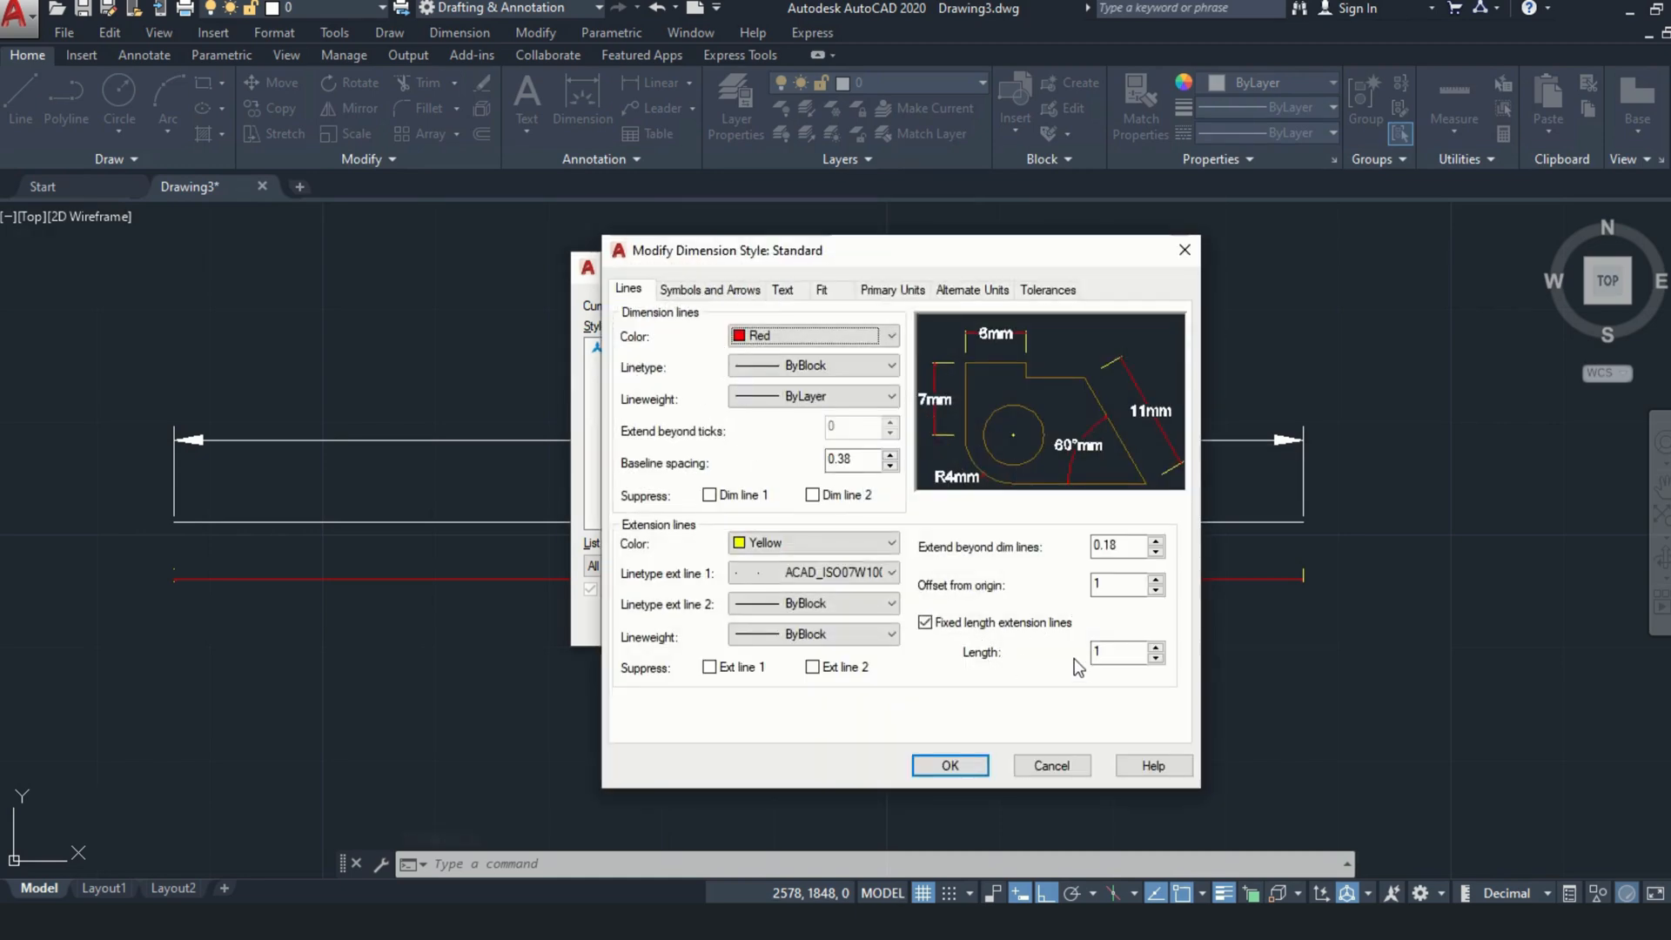
click(926, 625)
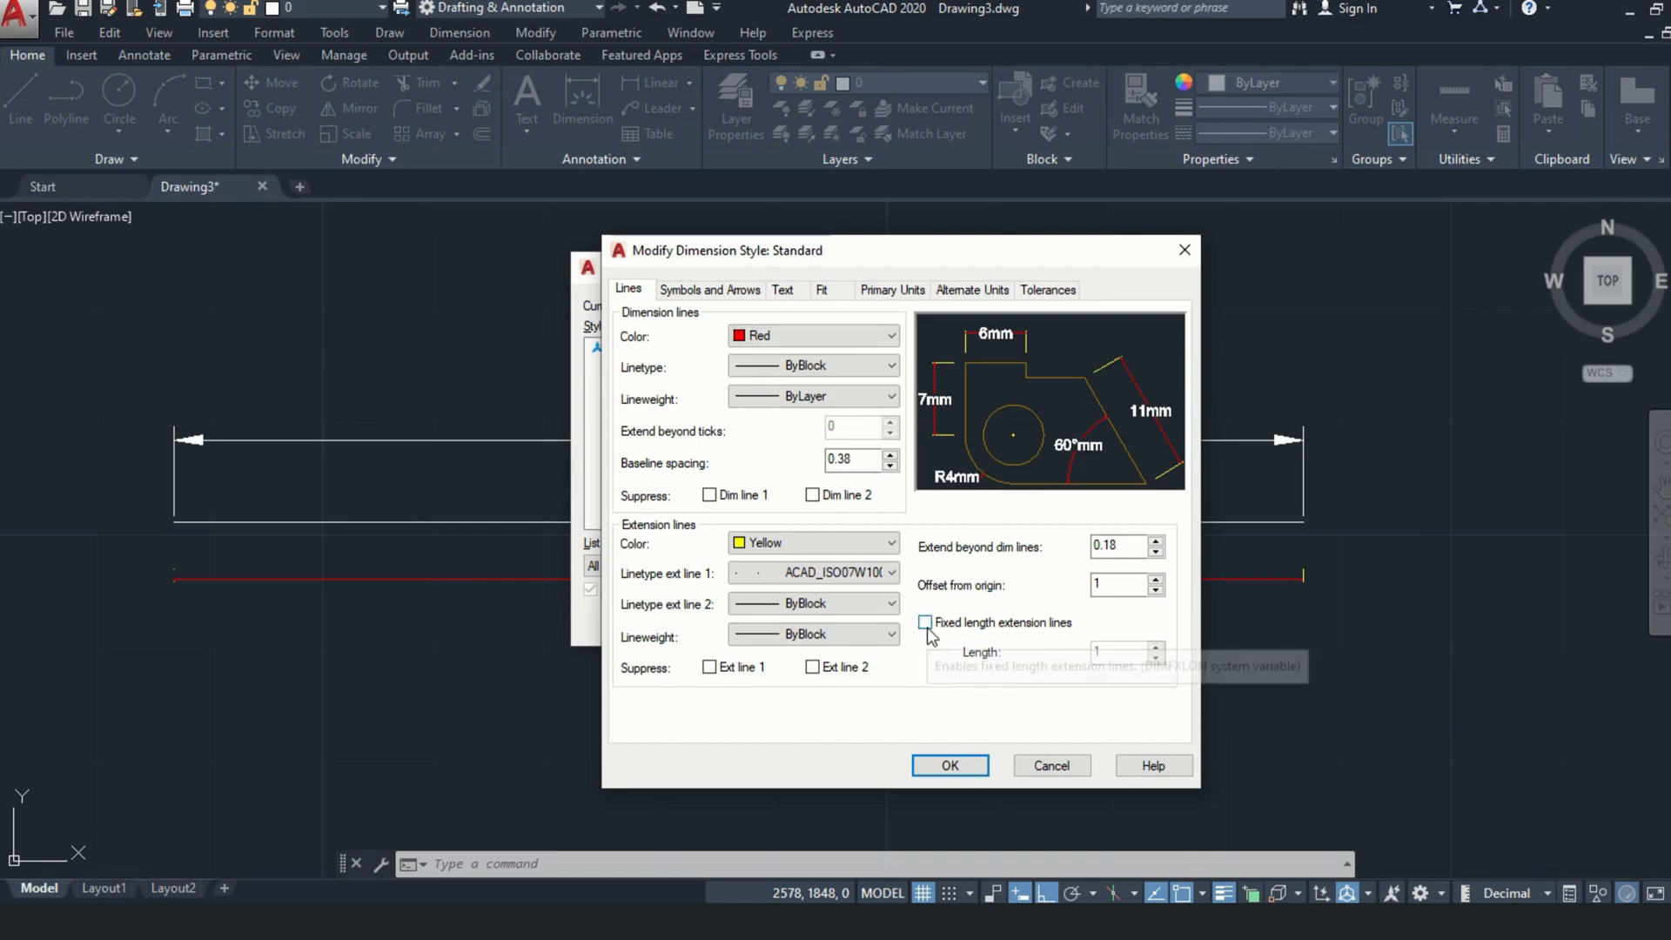
click(926, 623)
click(926, 623)
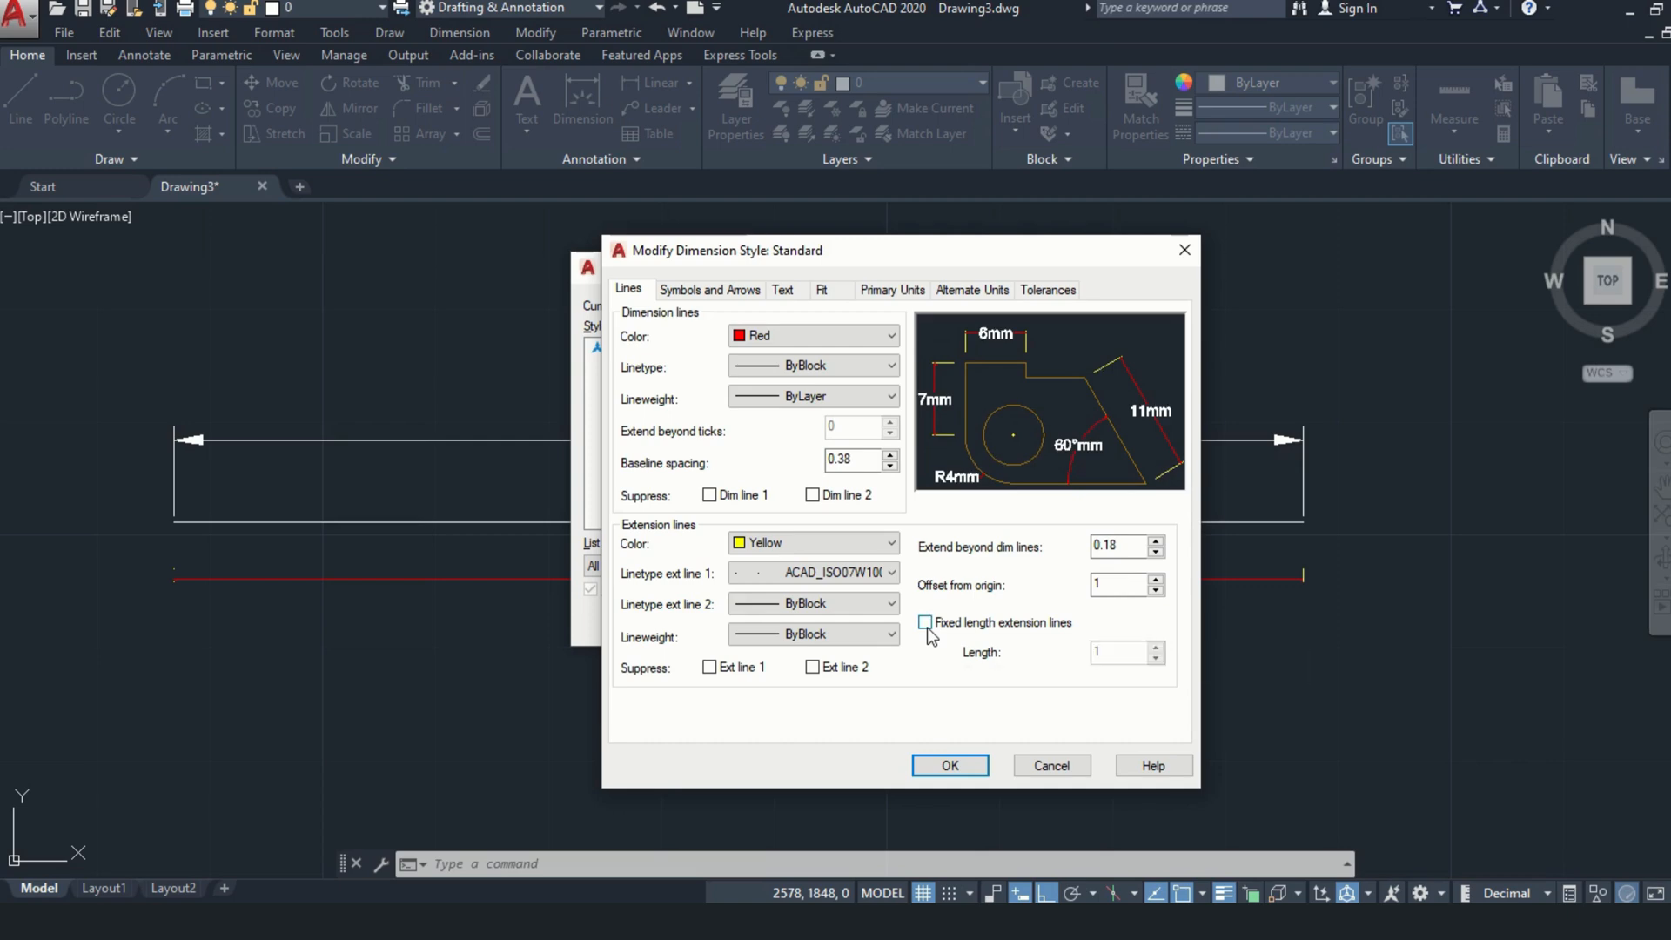
click(926, 623)
click(926, 623)
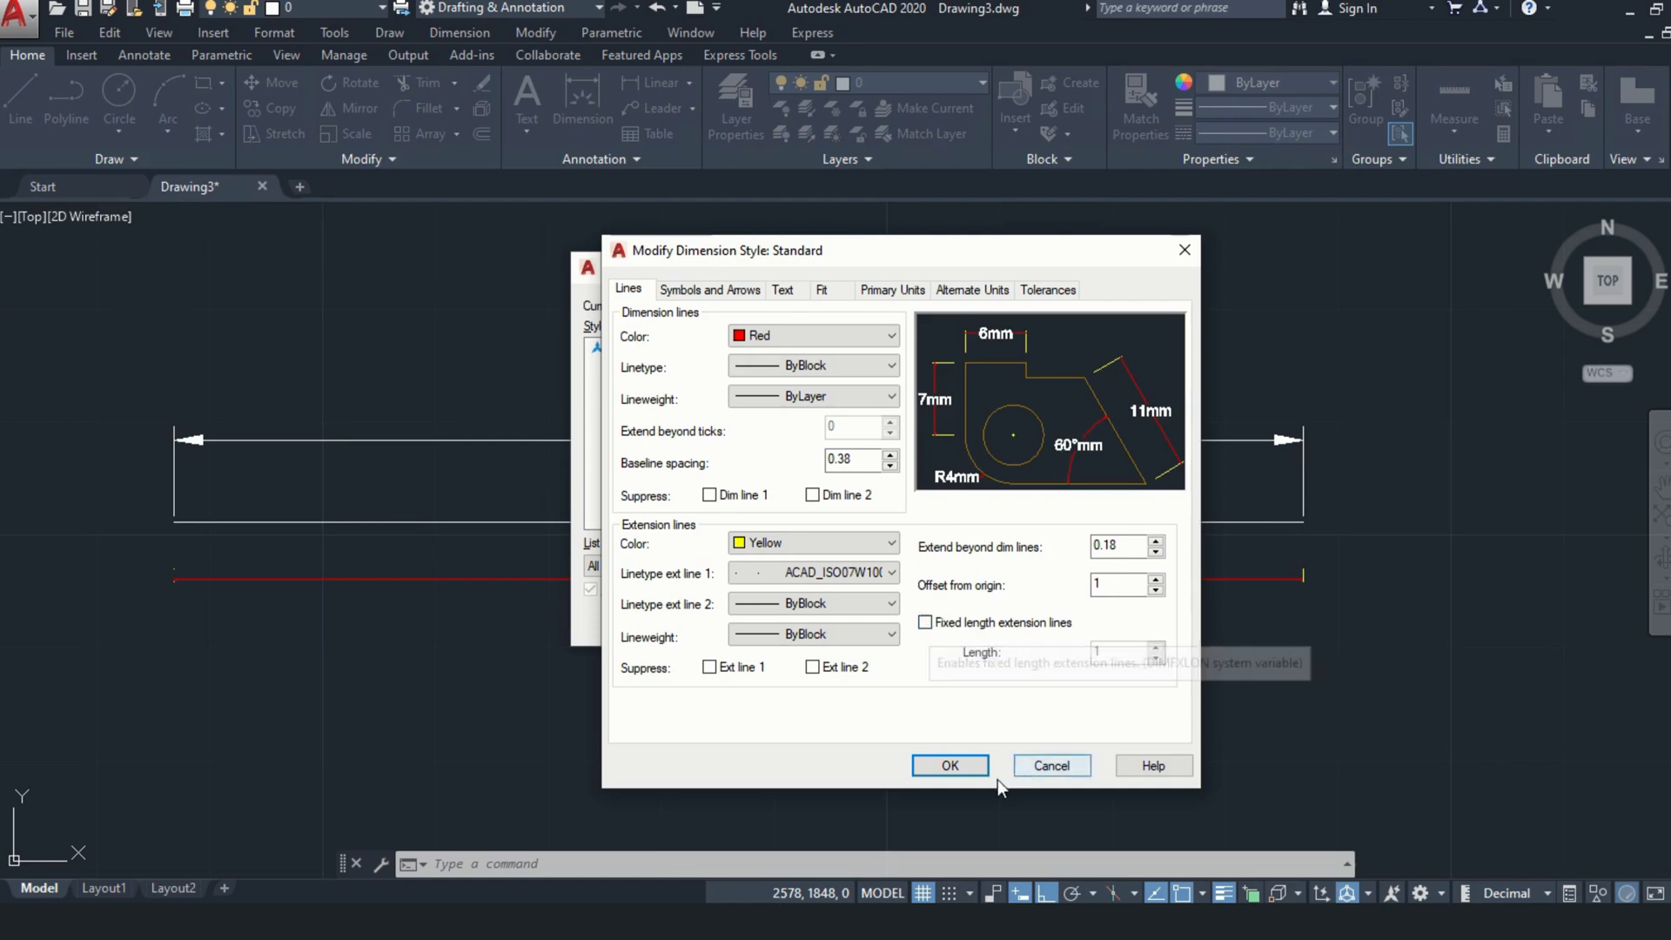
Set the Standard style's first arrowhead to Closed blank and its second arrowhead to Dot
click(708, 292)
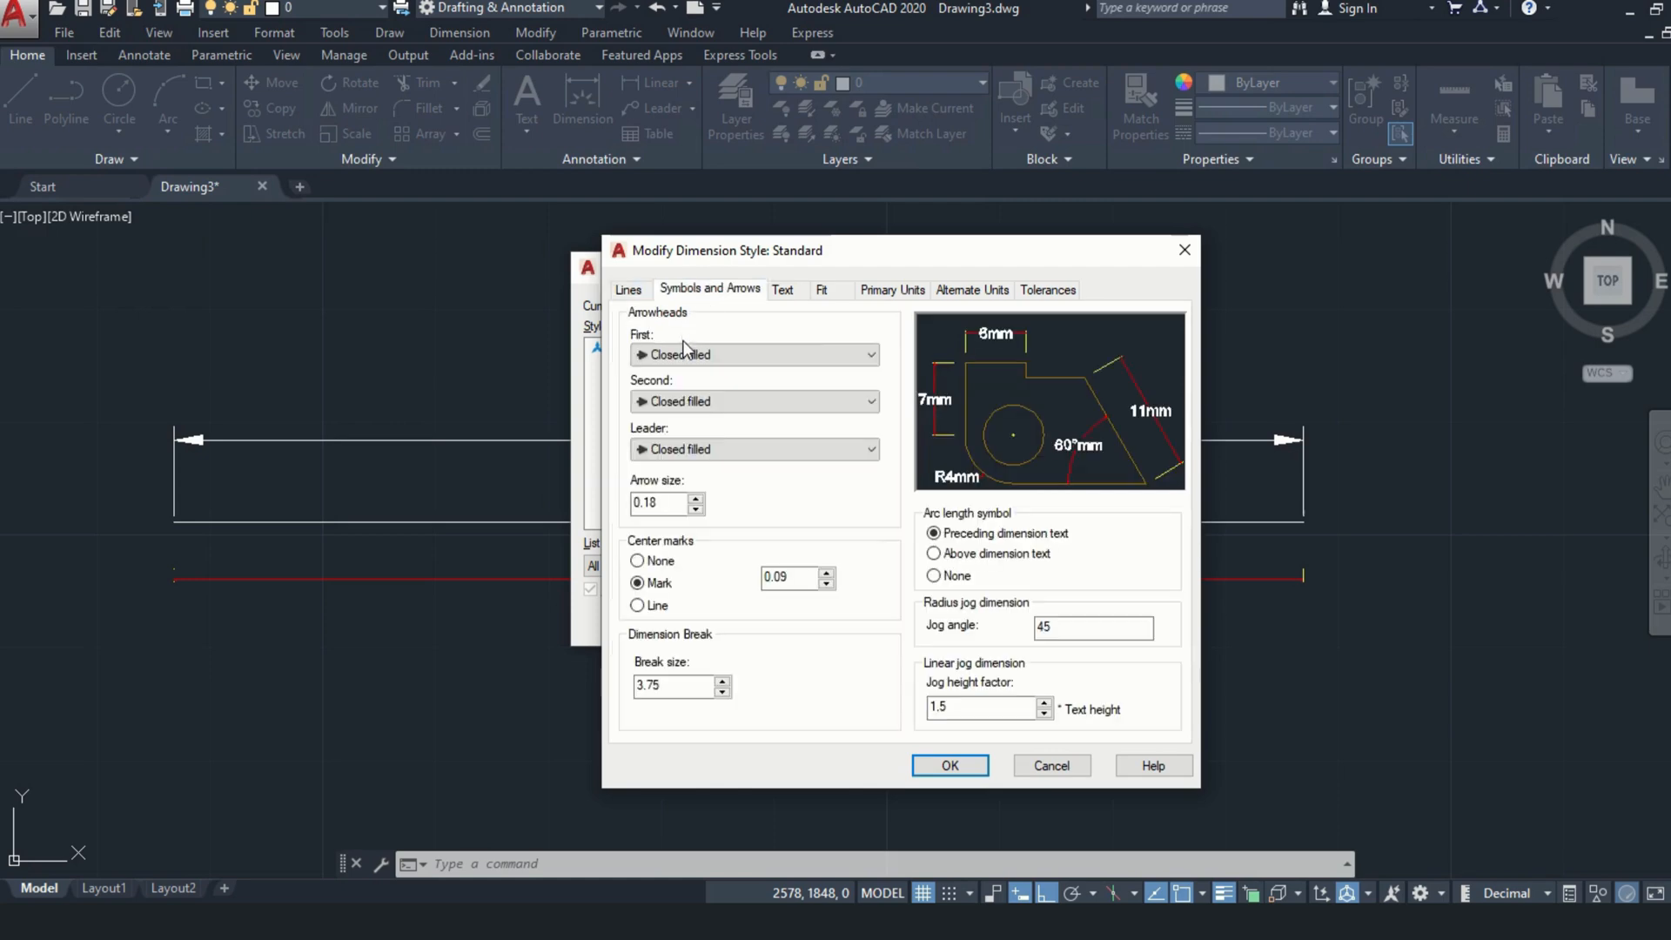
click(686, 356)
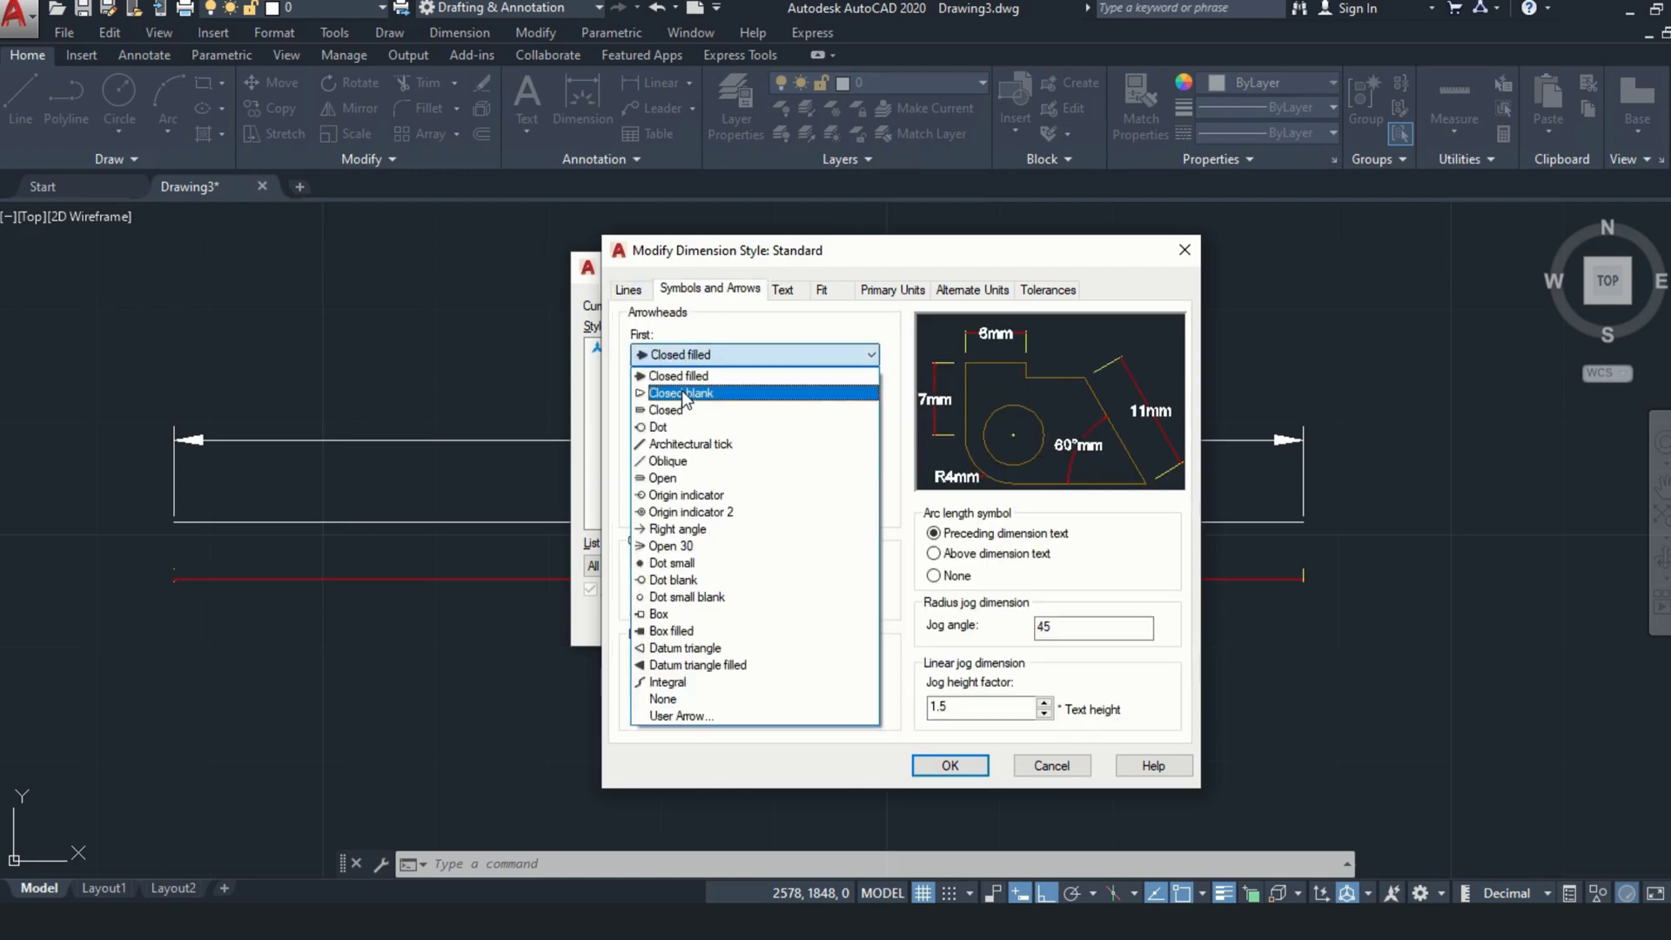
click(683, 397)
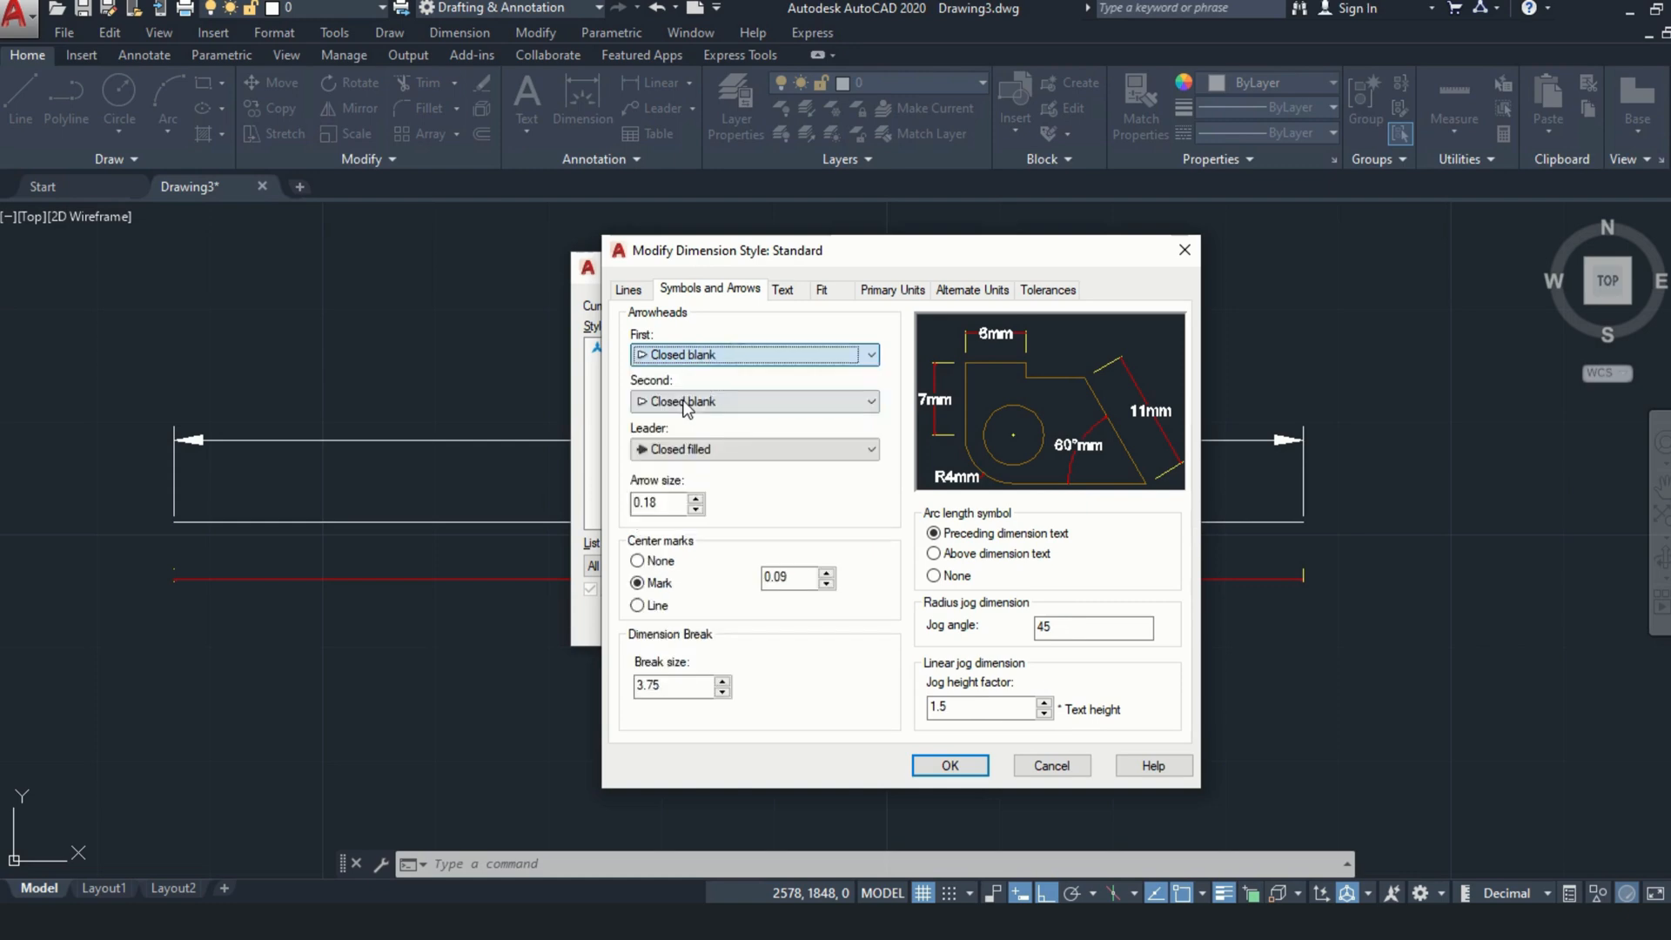
click(687, 402)
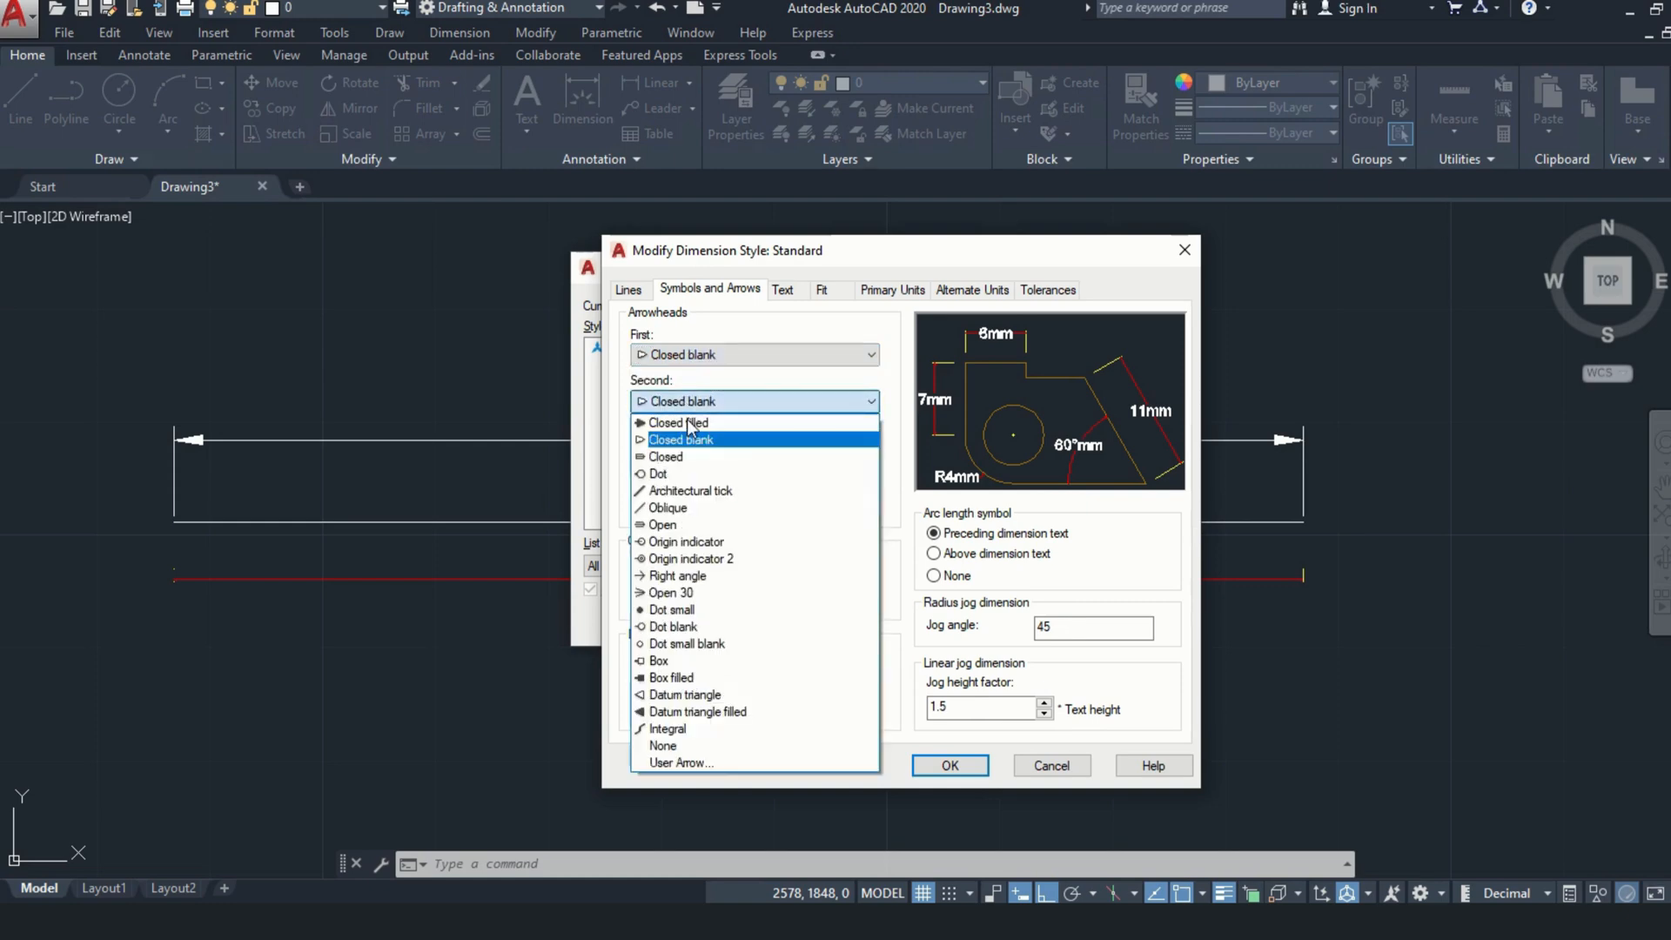
click(692, 475)
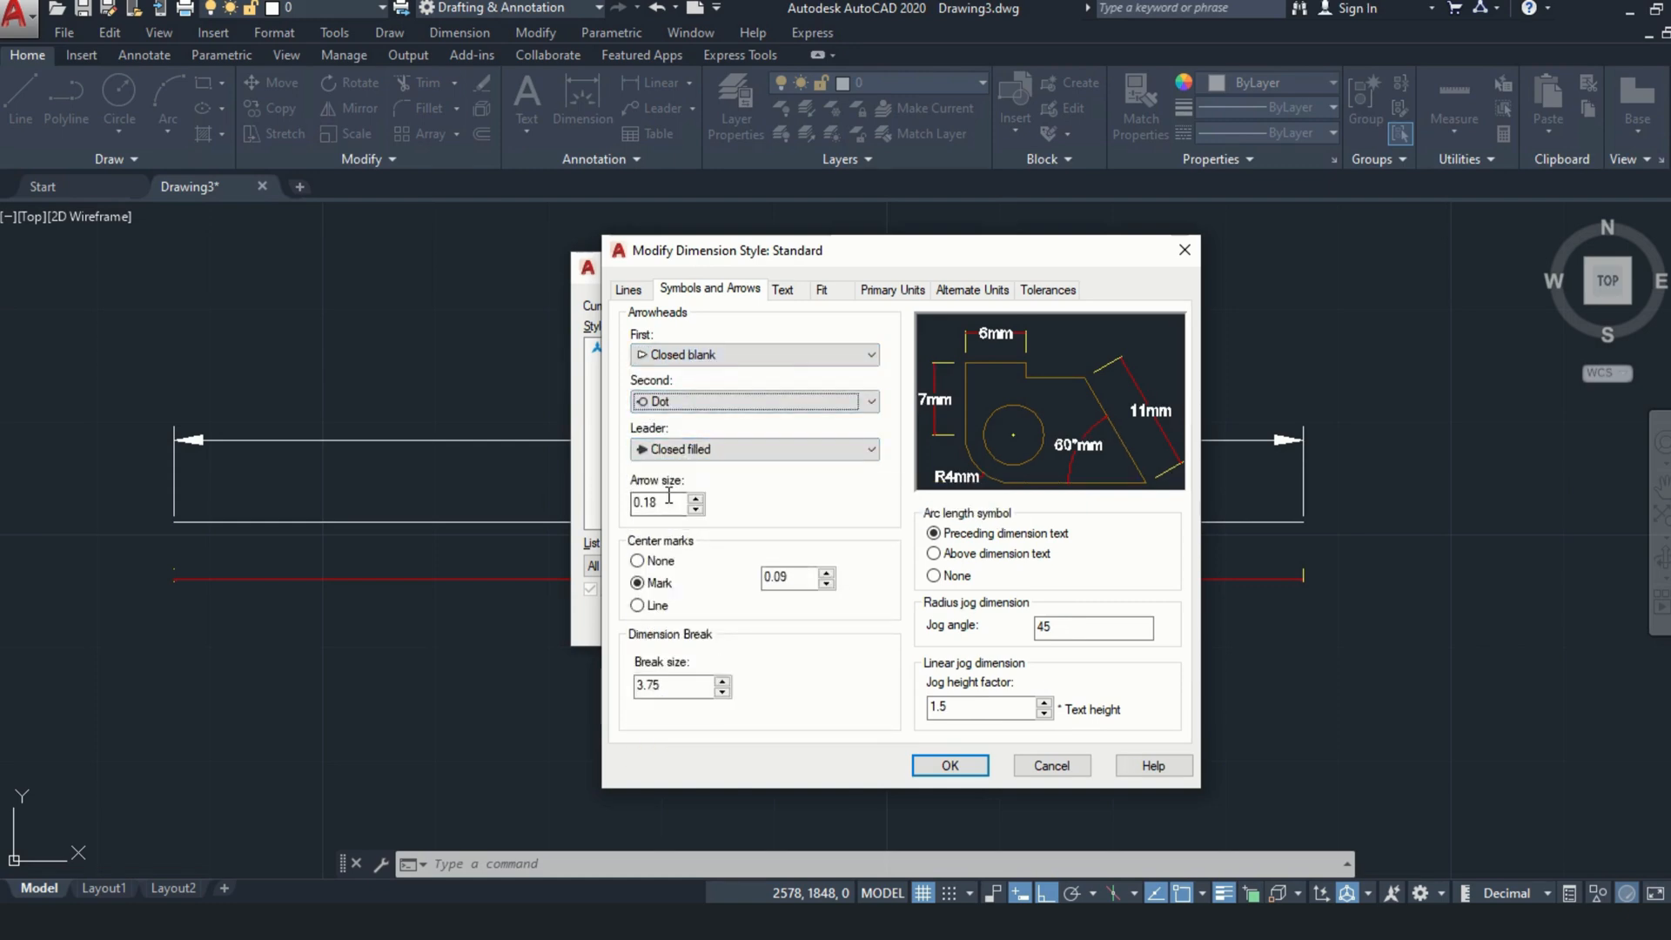
Set the arrow size to 1 and the center marks to None, leaving the leader arrowhead as Closed filled
drag(669, 503, 637, 501)
text(3)
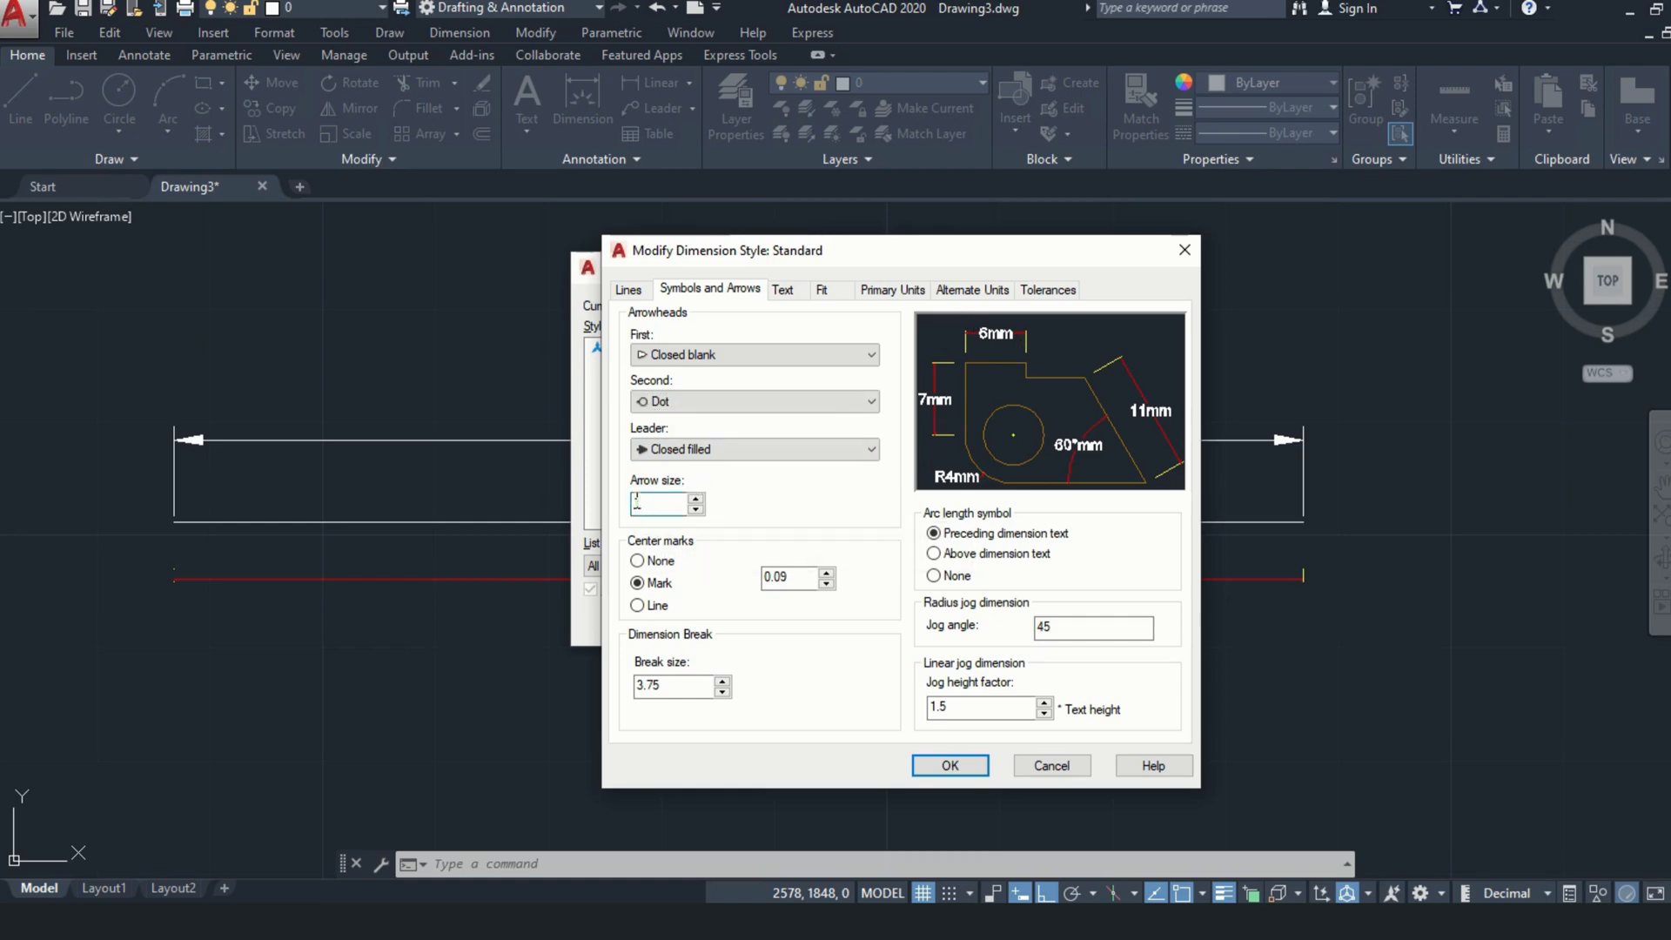
click(659, 558)
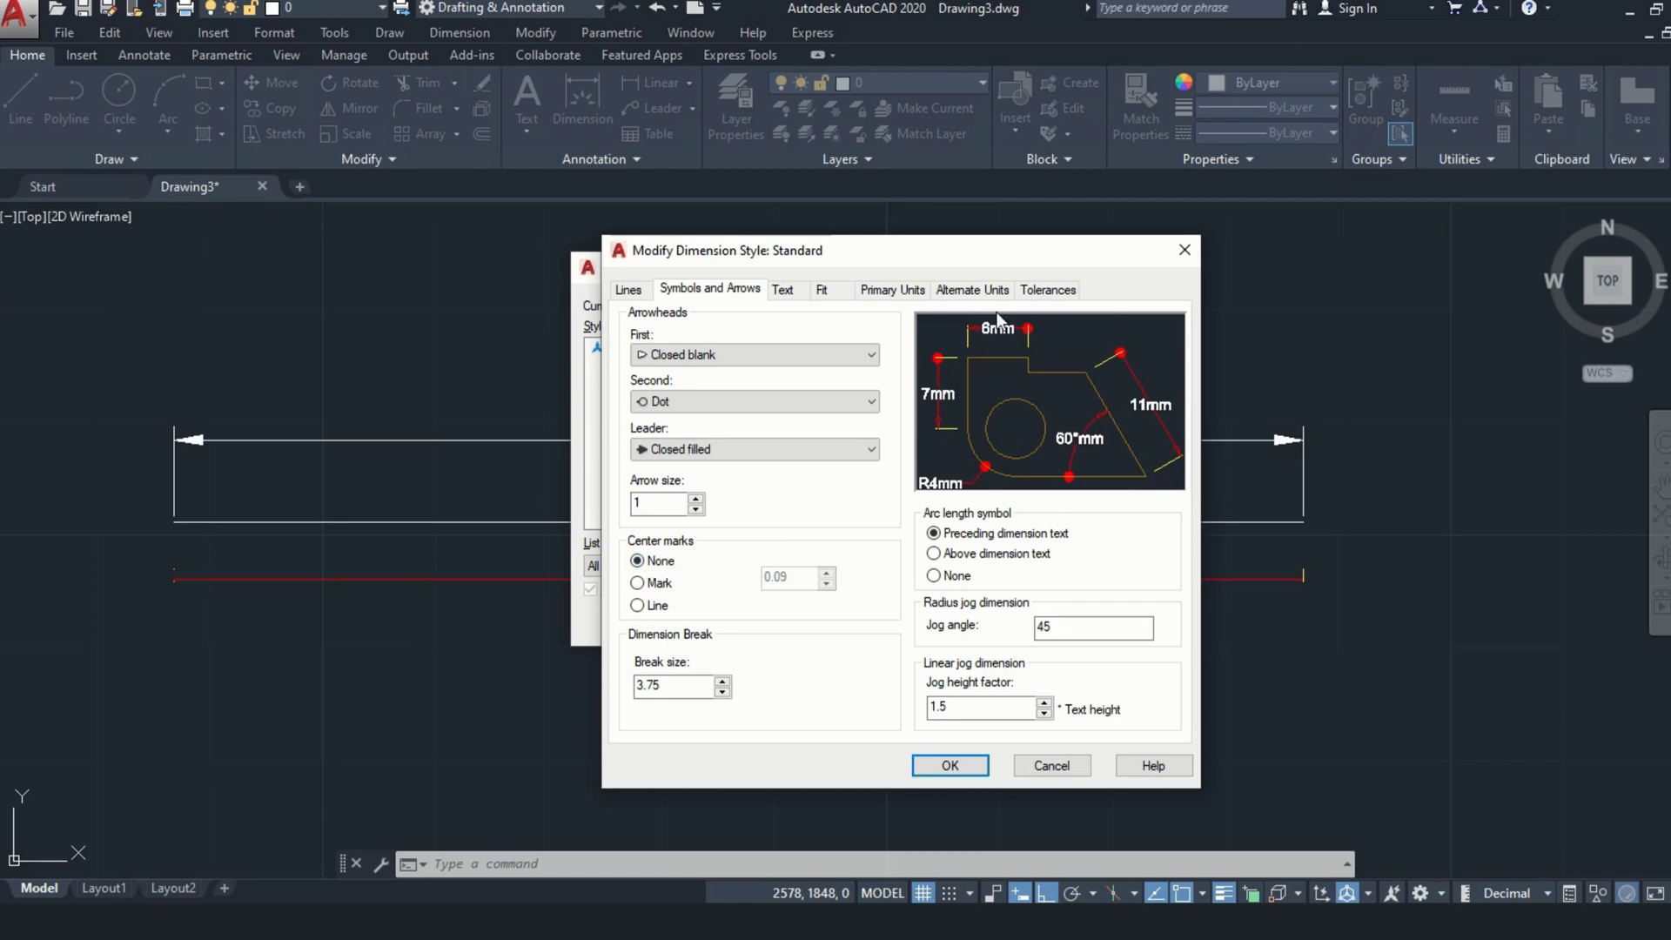
click(686, 453)
click(686, 452)
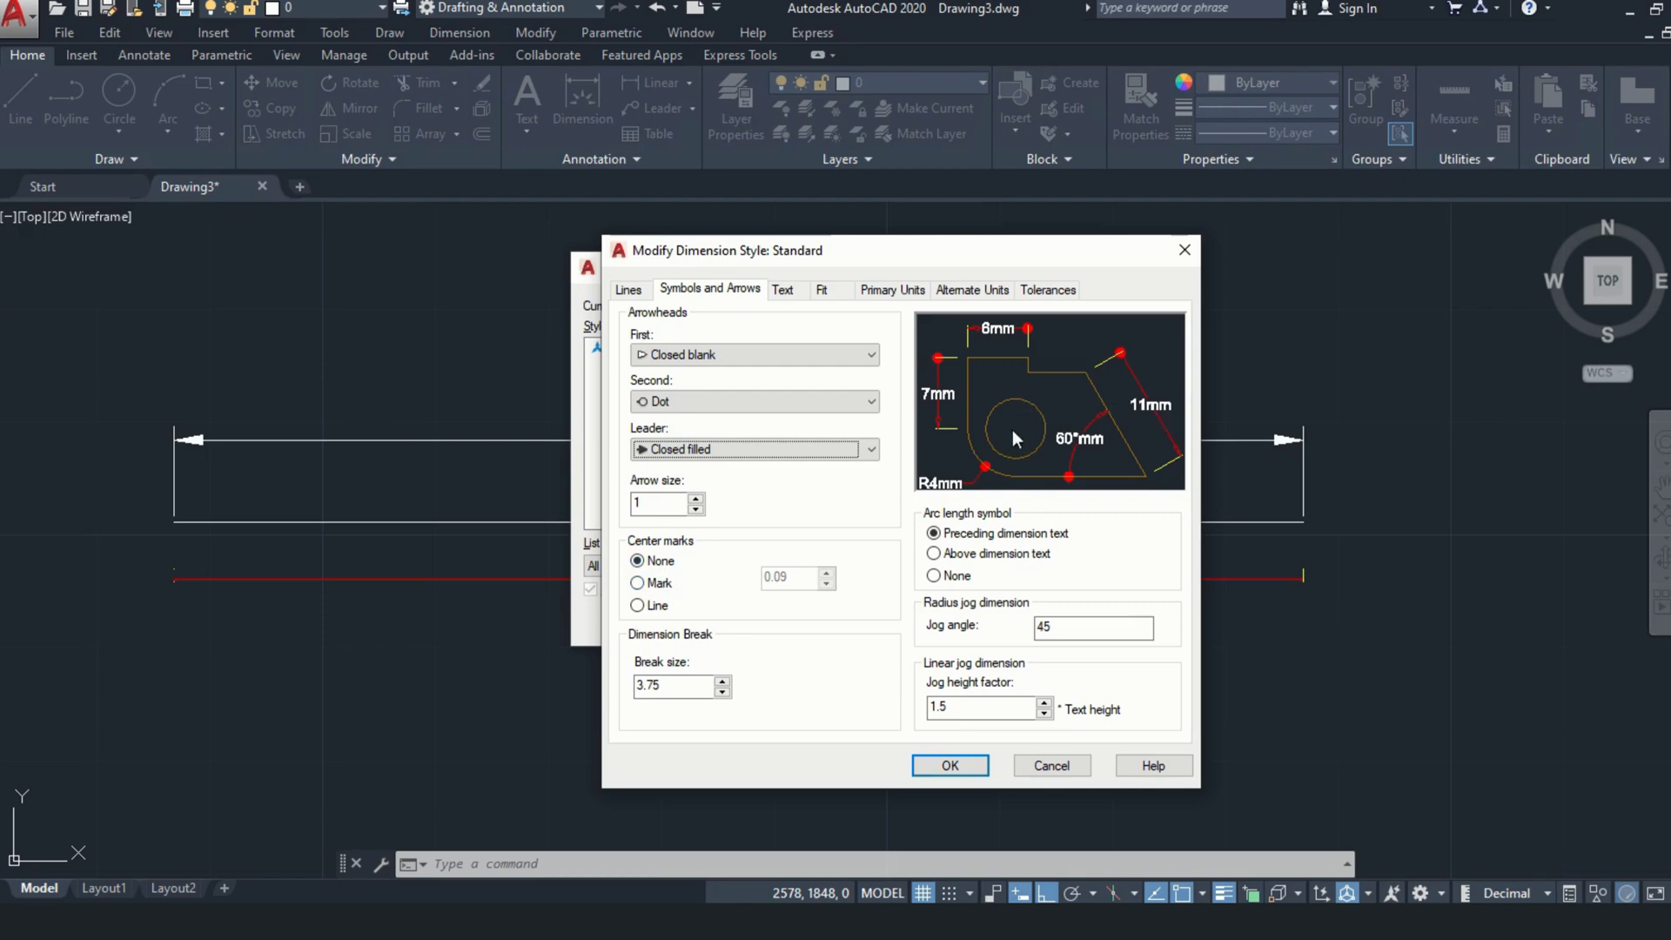
Try the Mark and Line center mark options and a different mark size, and return the center marks to None
click(670, 581)
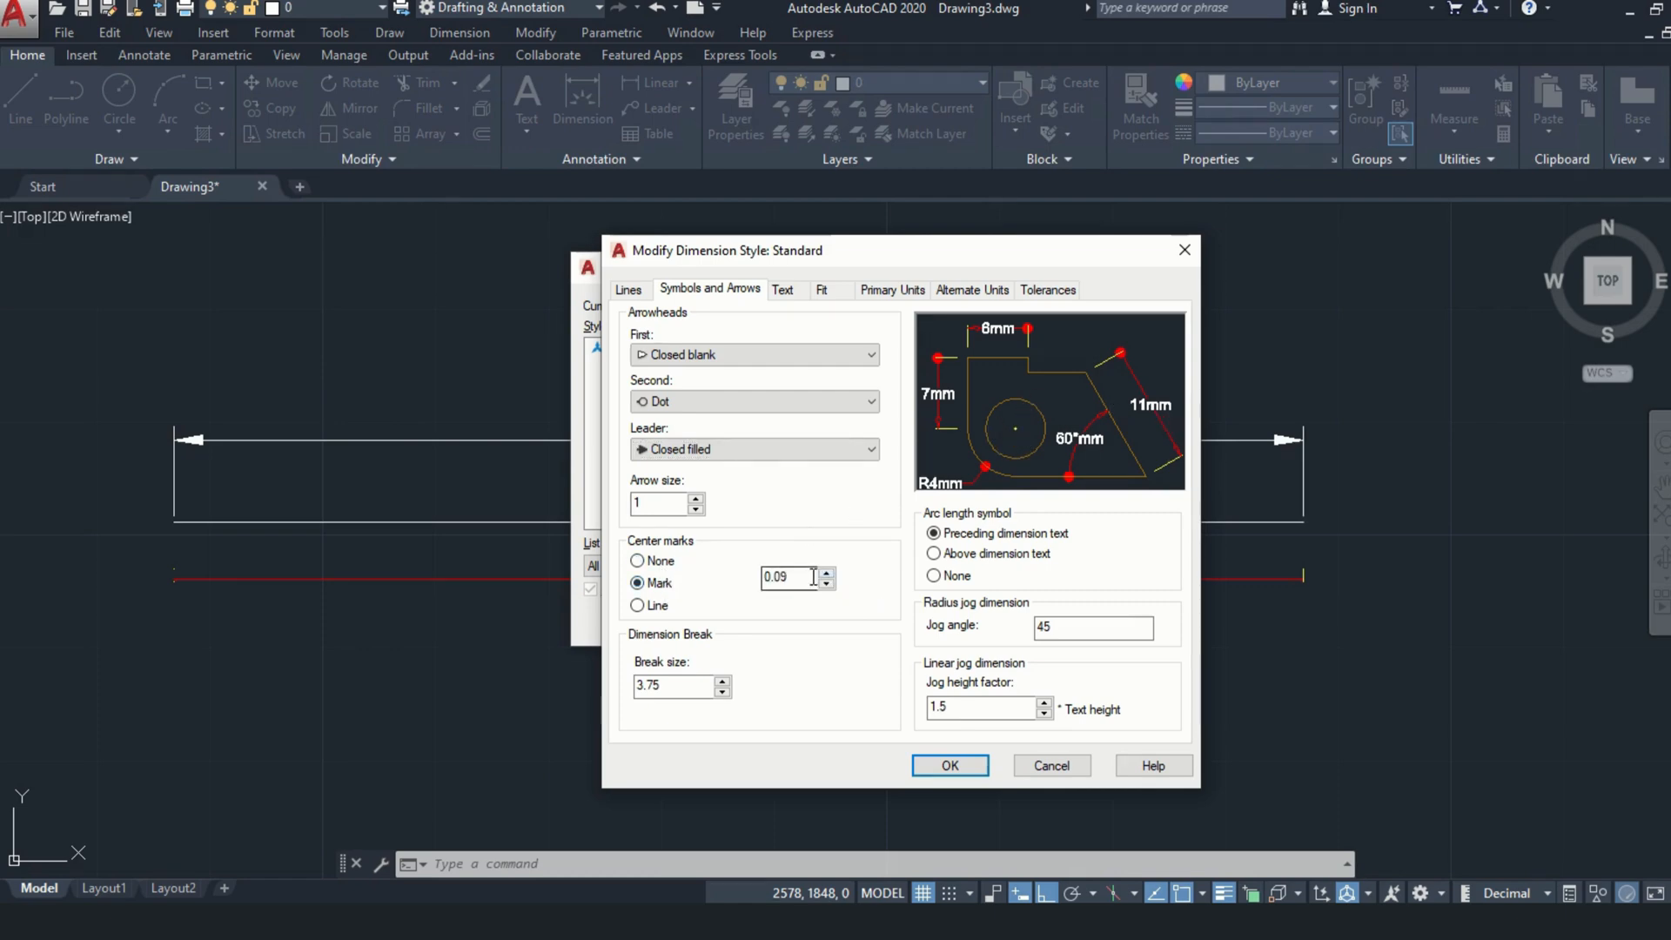
click(655, 607)
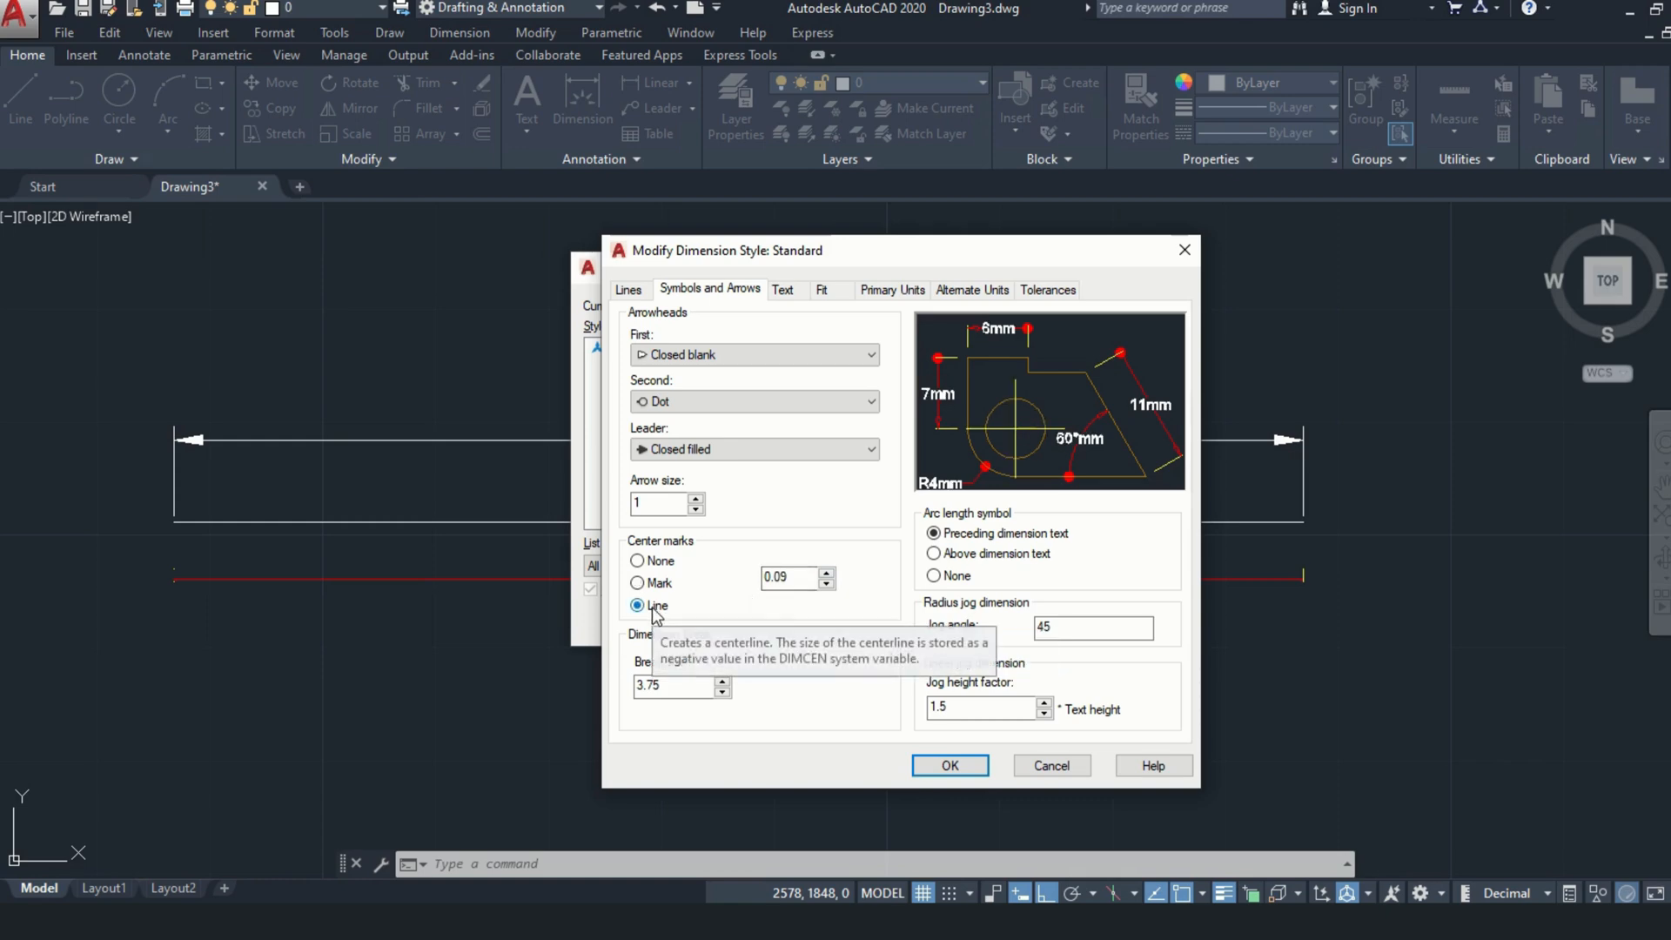
click(794, 579)
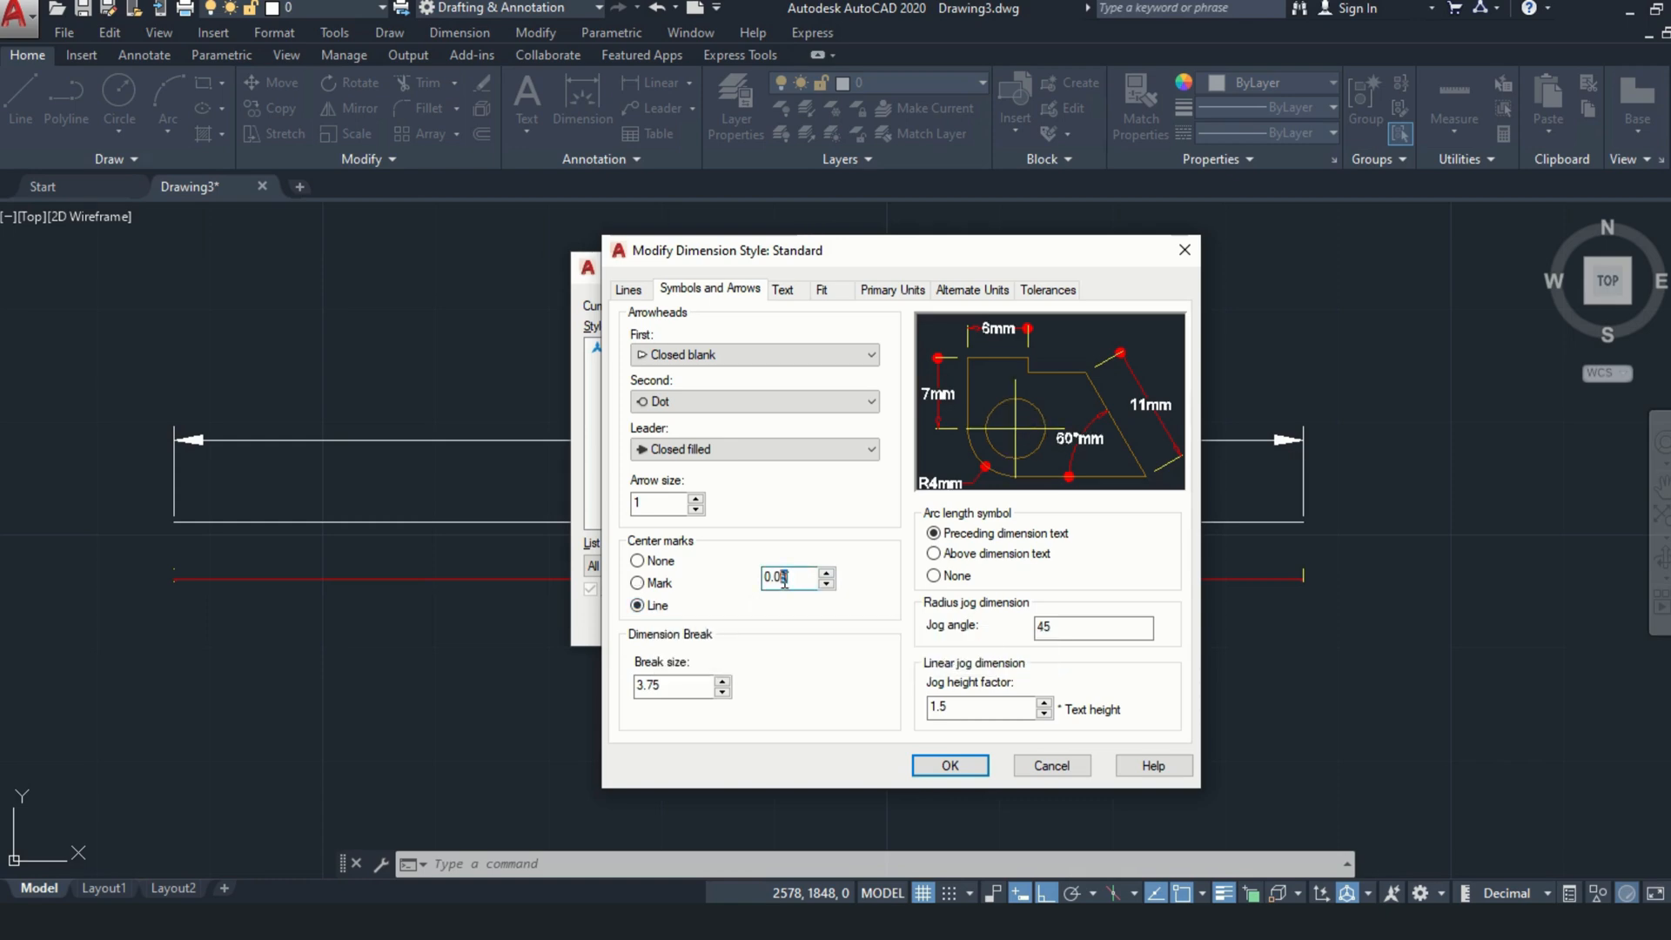
key(BackSpace)
text(1)
click(670, 508)
click(823, 584)
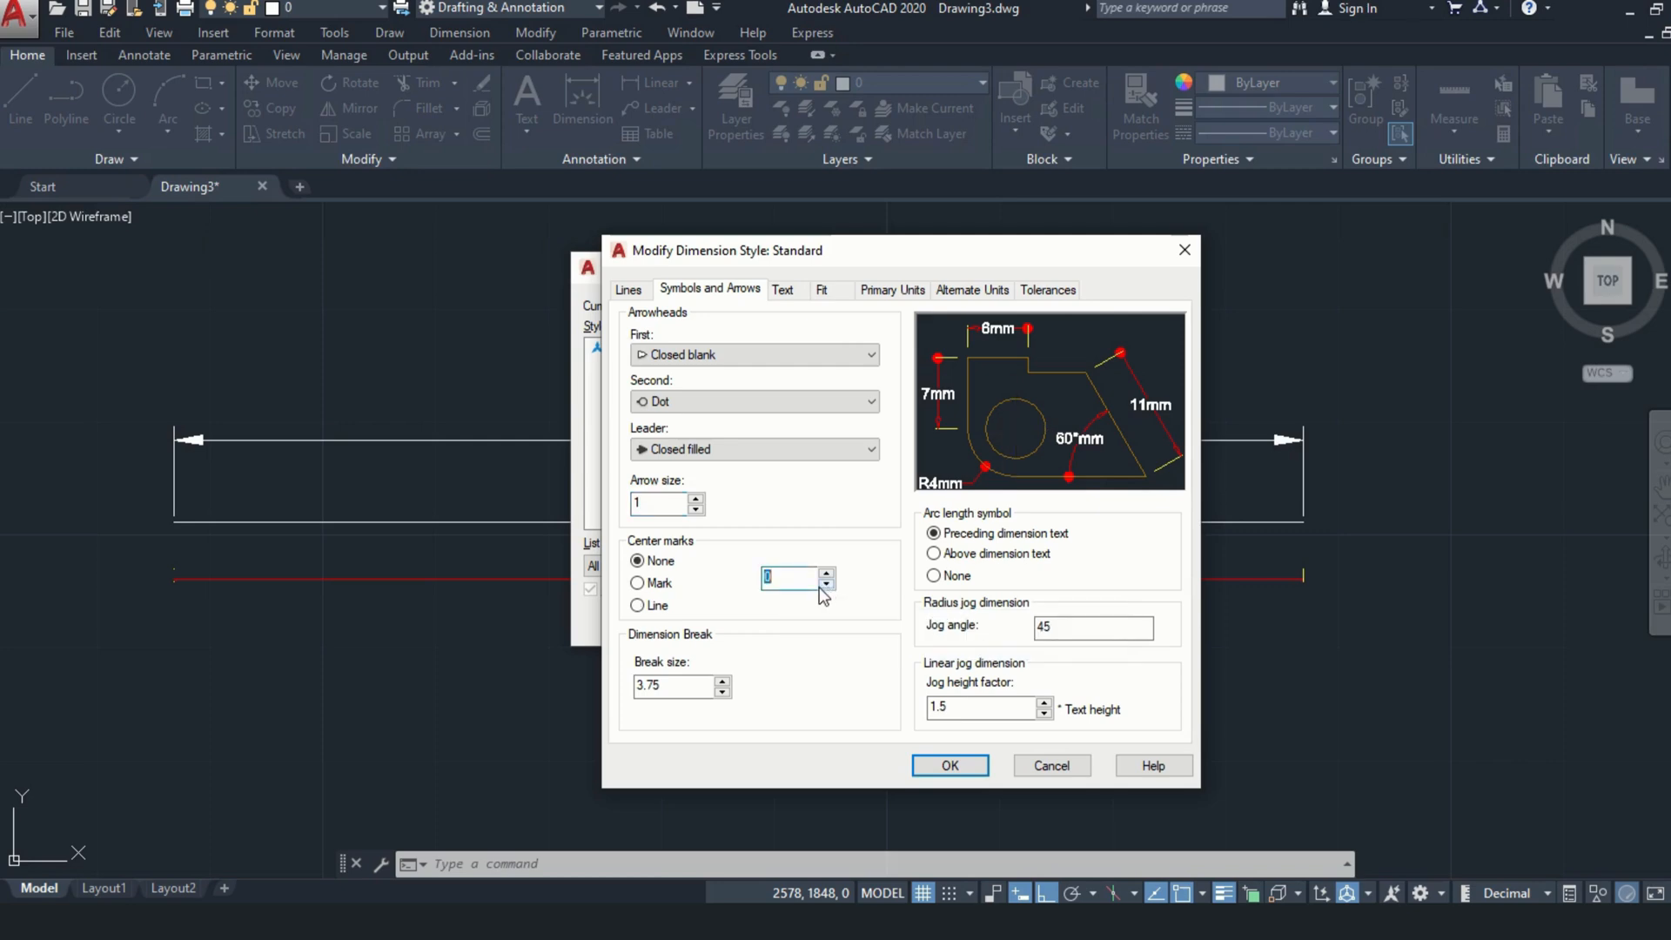
click(657, 609)
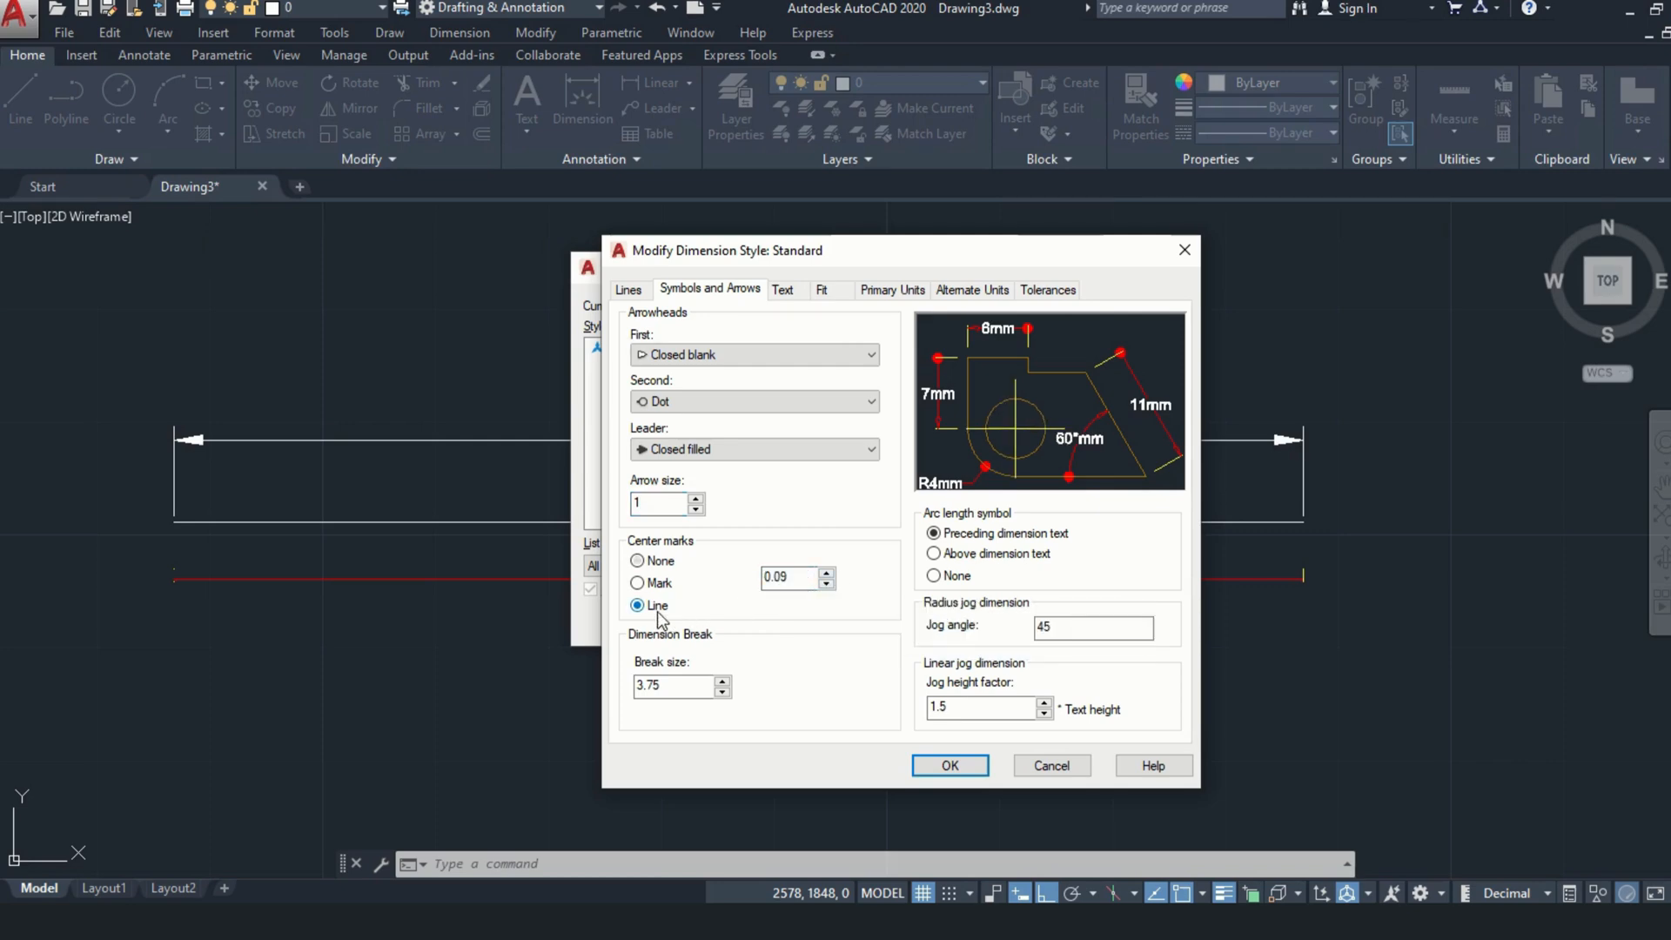
click(659, 562)
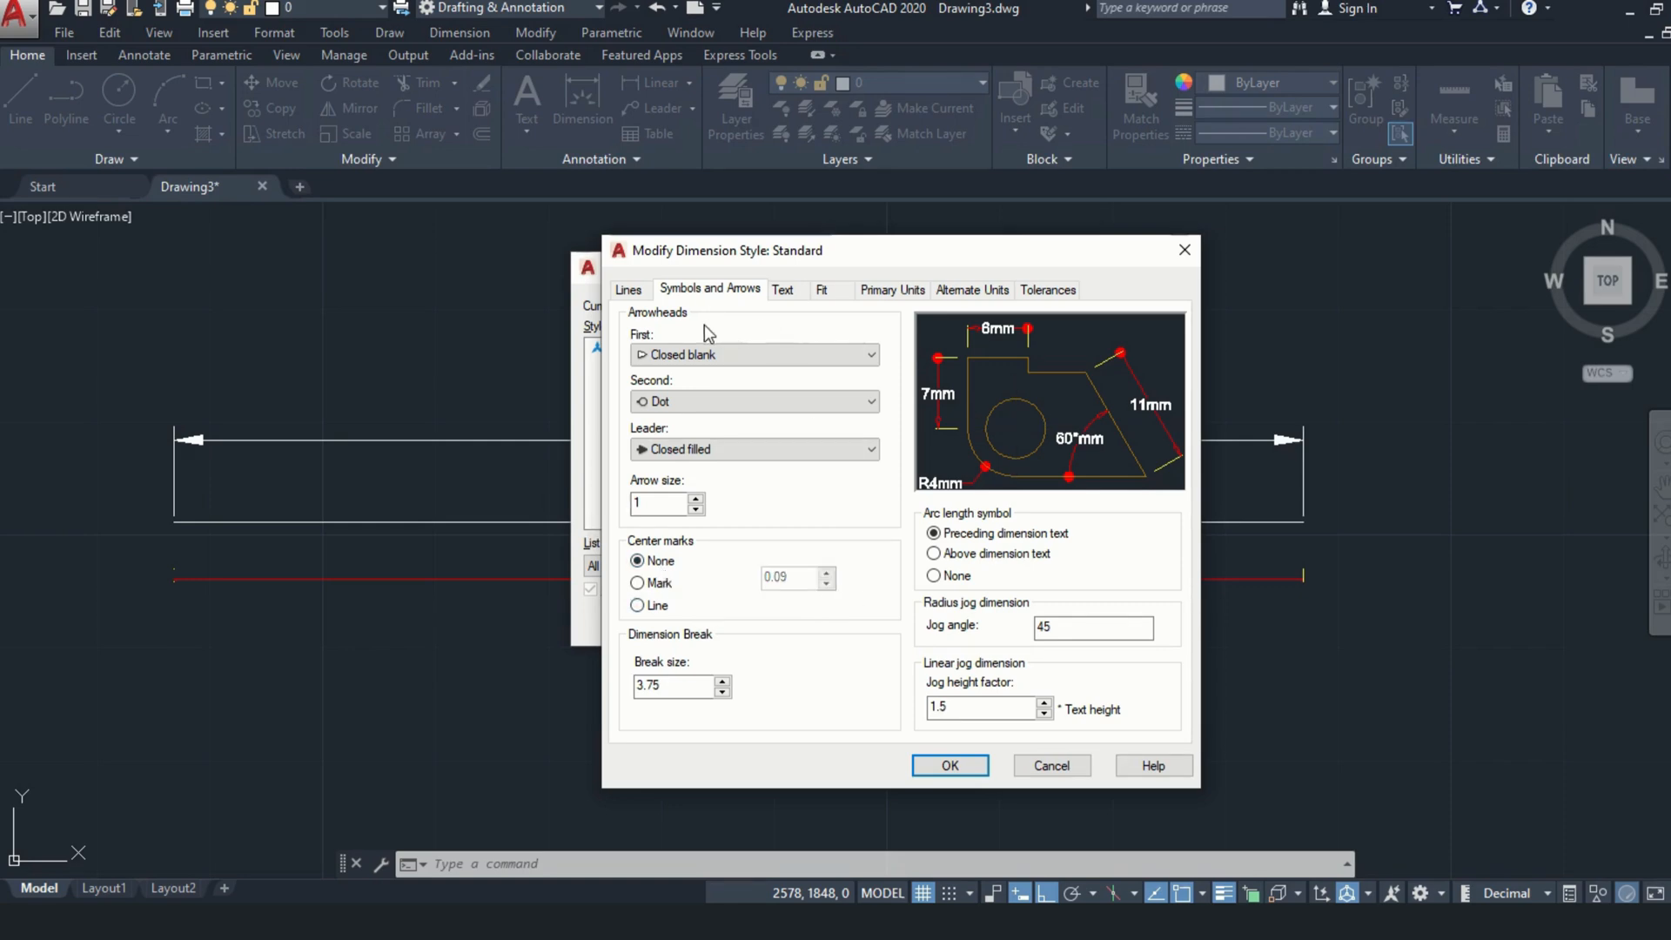
Change the font of the Standard text style used by the dimensions to Centaur, apply it and return to the dimension text settings
click(629, 291)
click(690, 290)
click(789, 299)
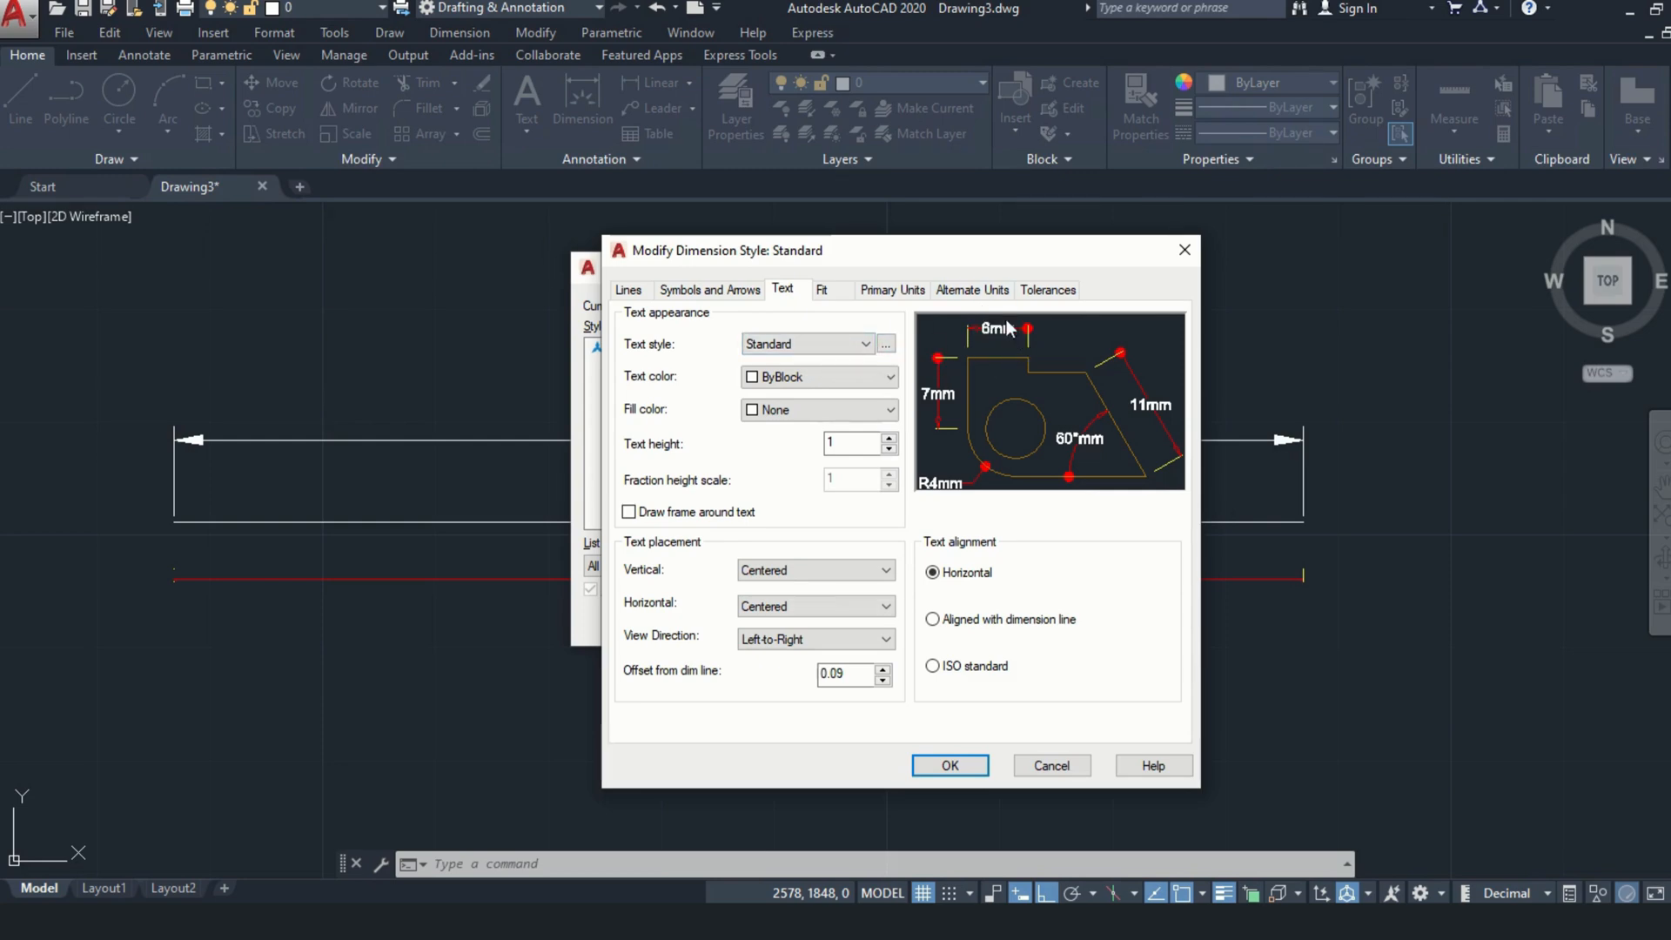
click(885, 344)
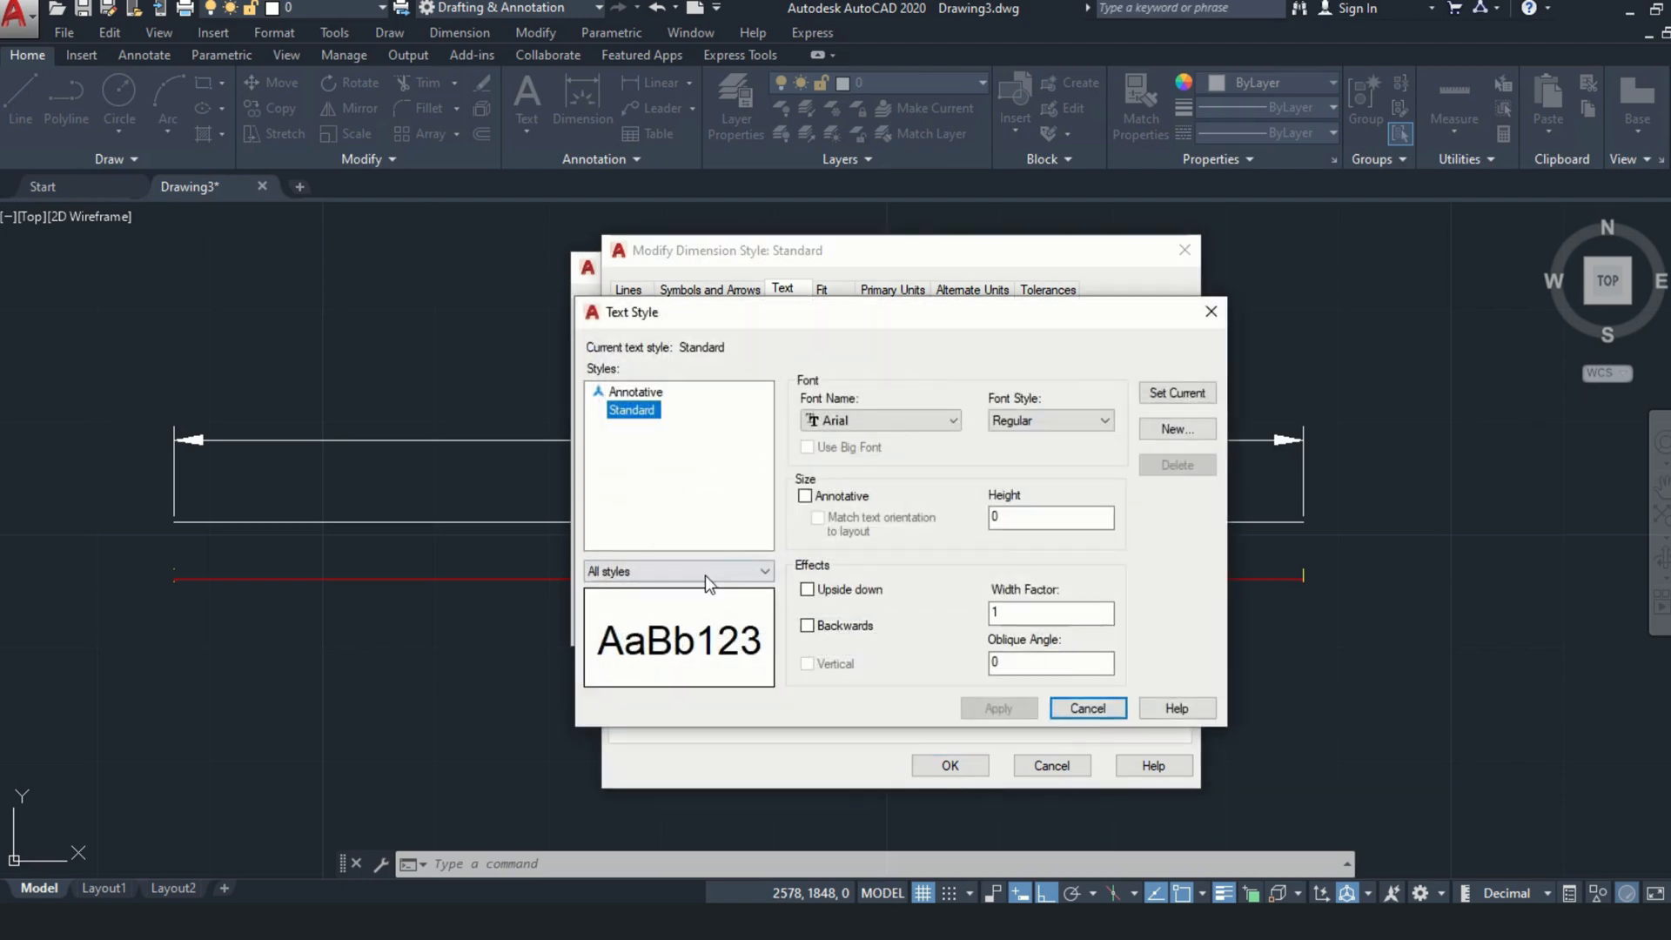
click(647, 391)
click(638, 410)
click(838, 423)
scroll(828, 614, down, 5)
scroll(829, 614, down, 6)
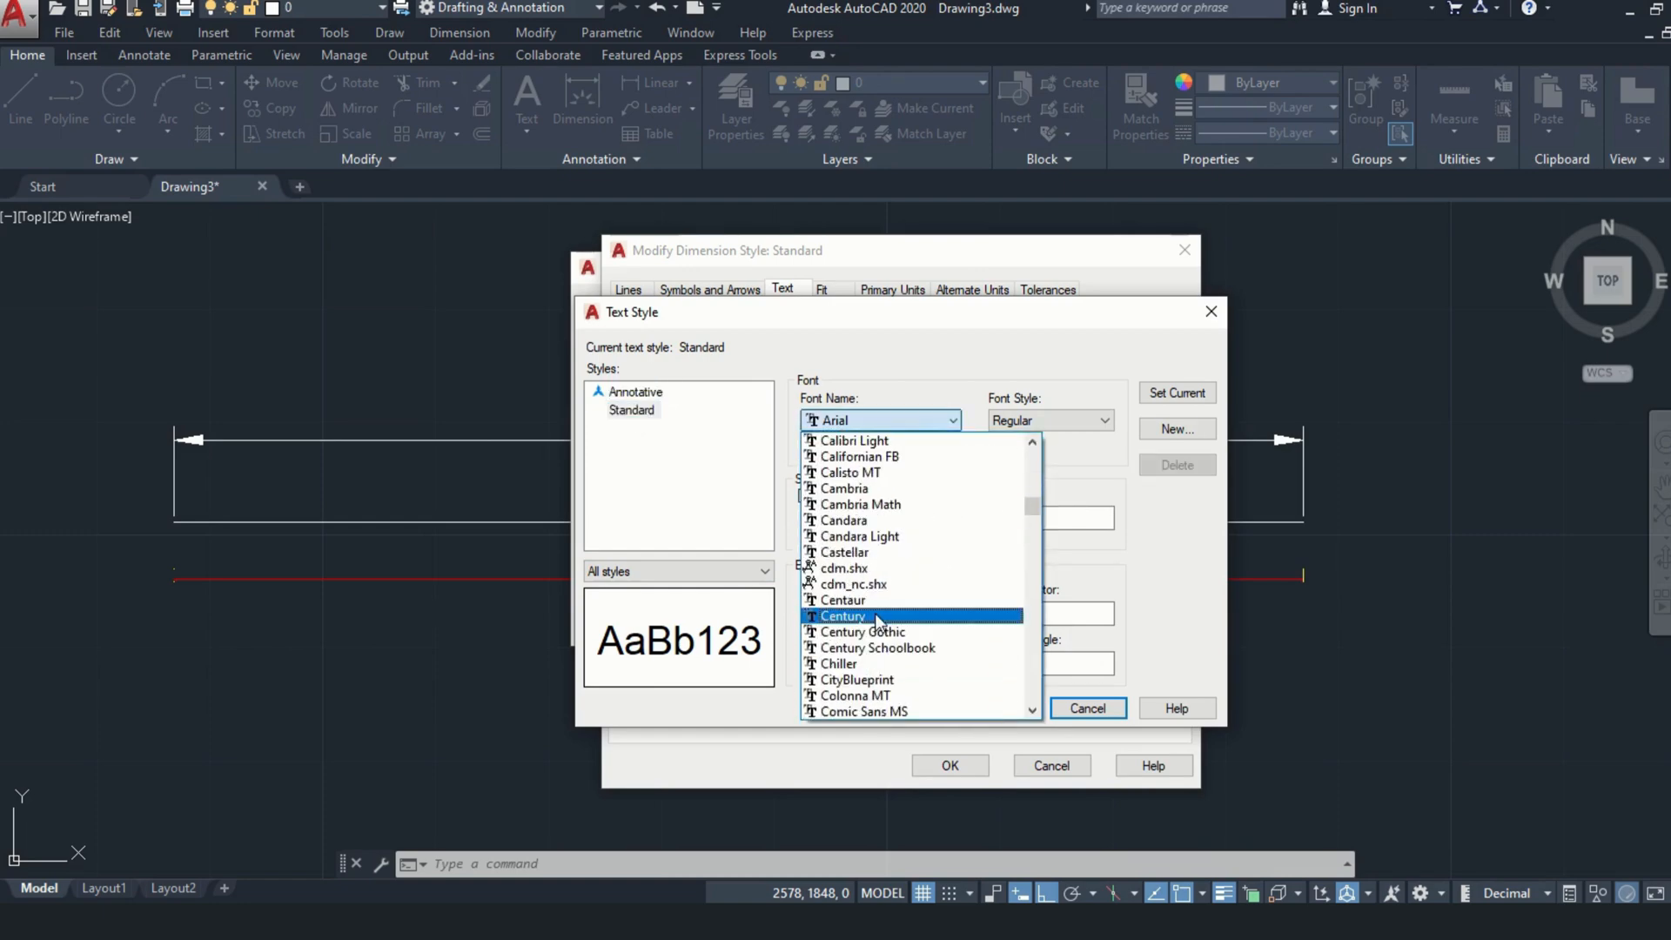
click(837, 595)
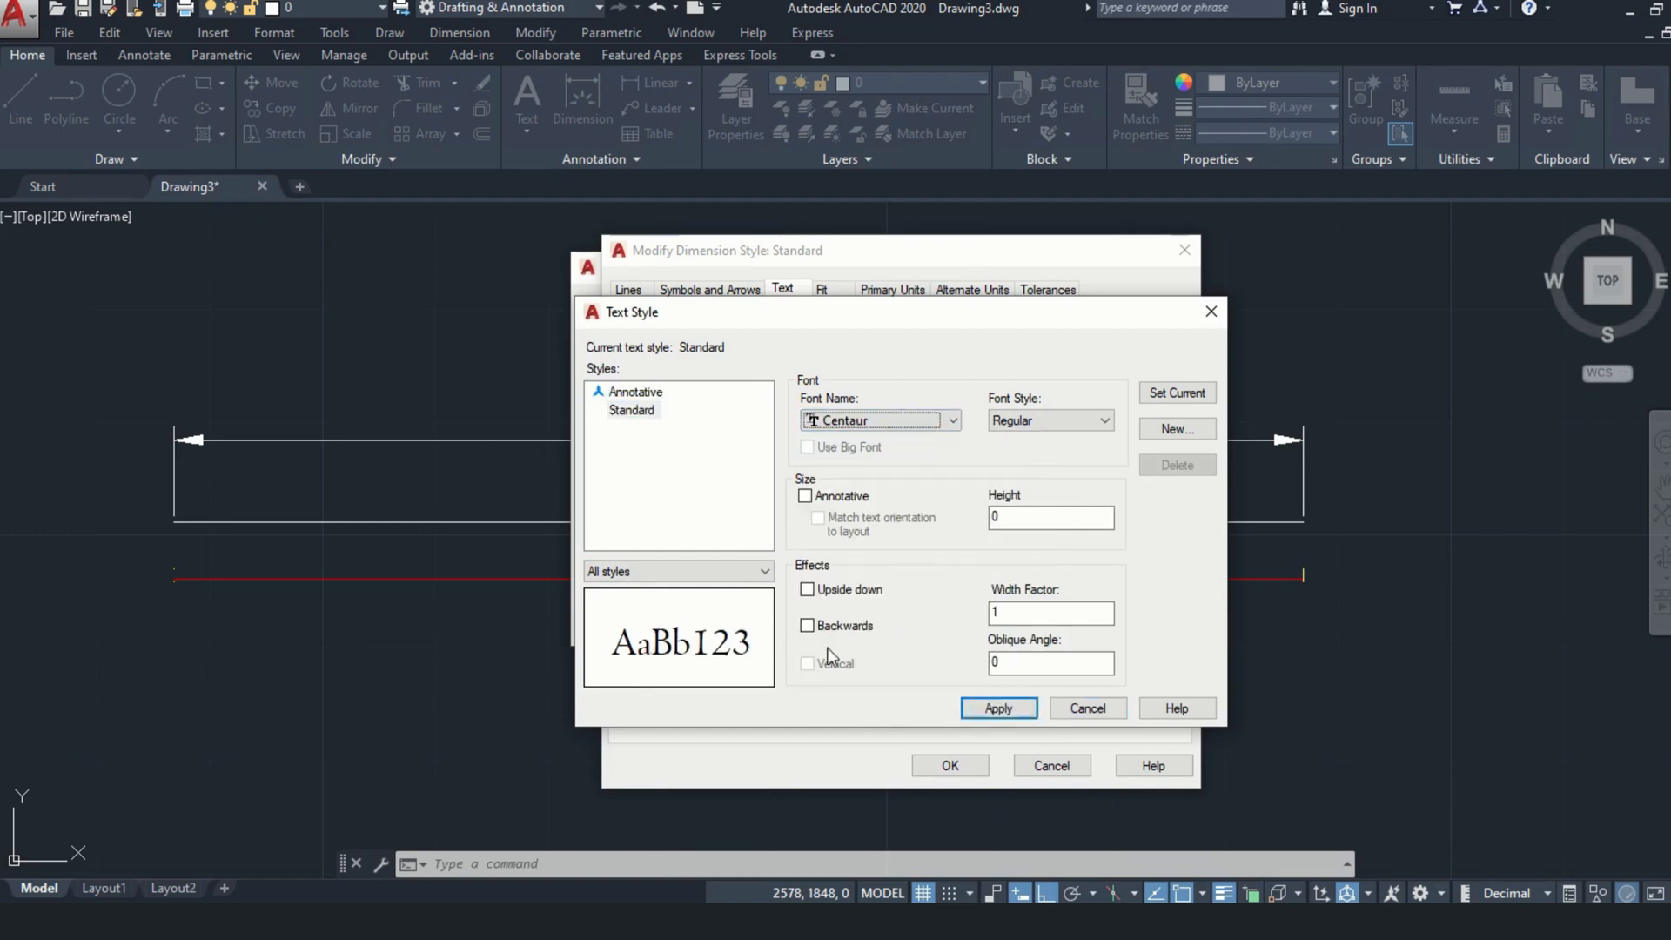
click(993, 706)
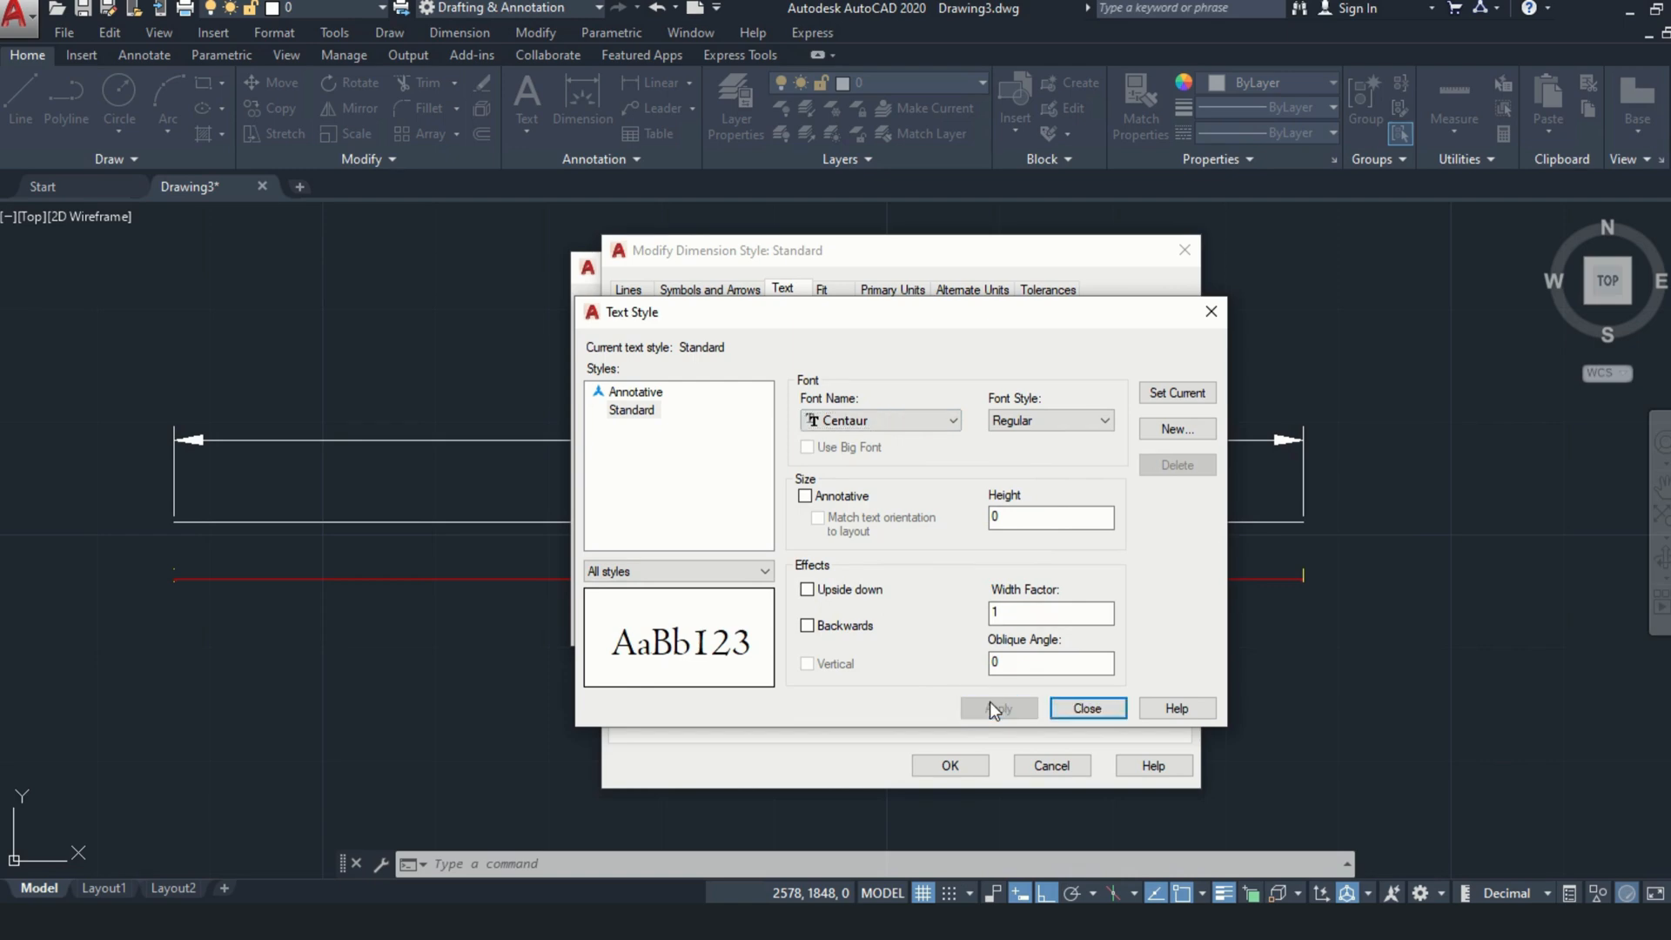
click(1107, 709)
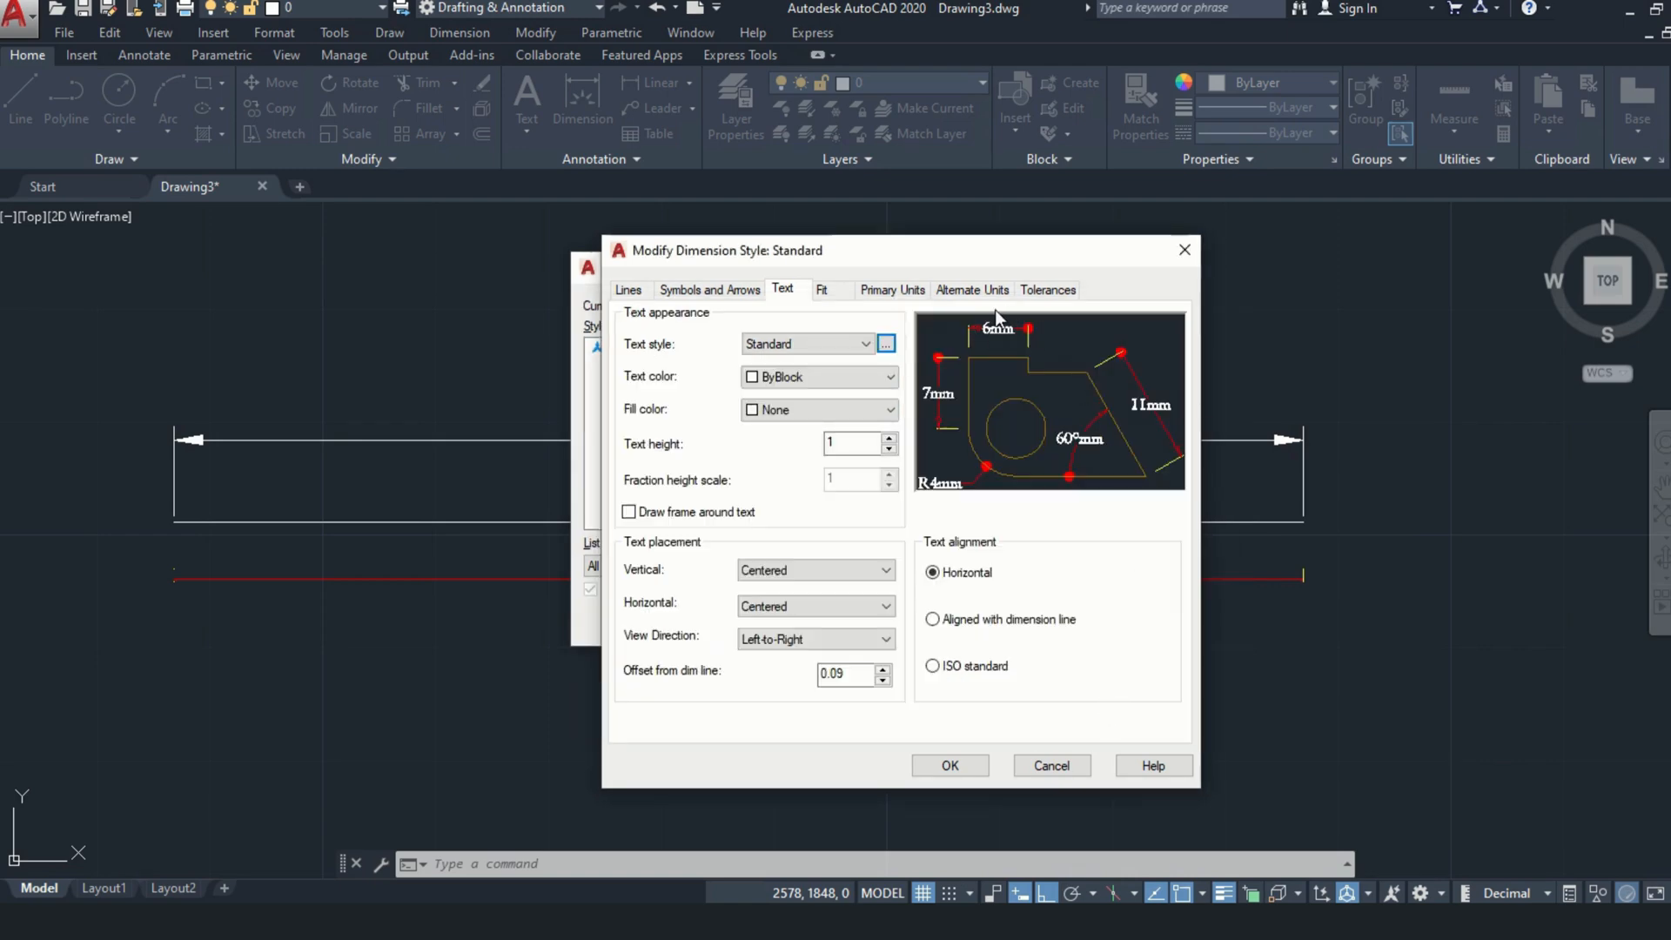
Try Red as the dimension text color, and set it to Yellow
click(802, 383)
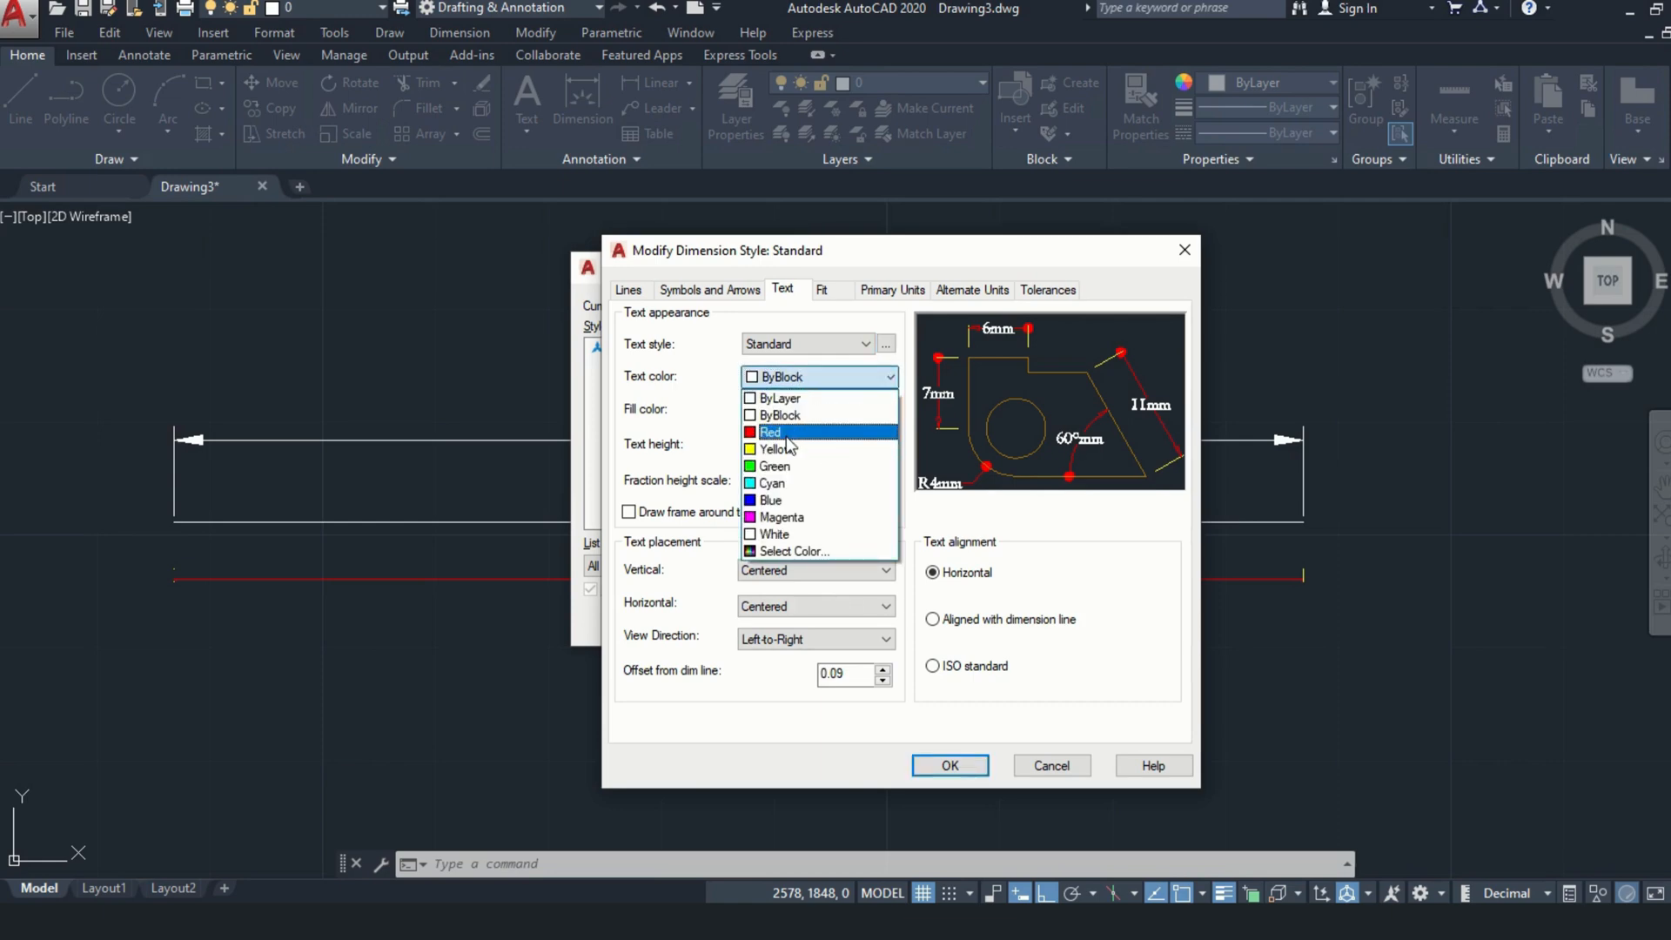
click(786, 434)
click(801, 376)
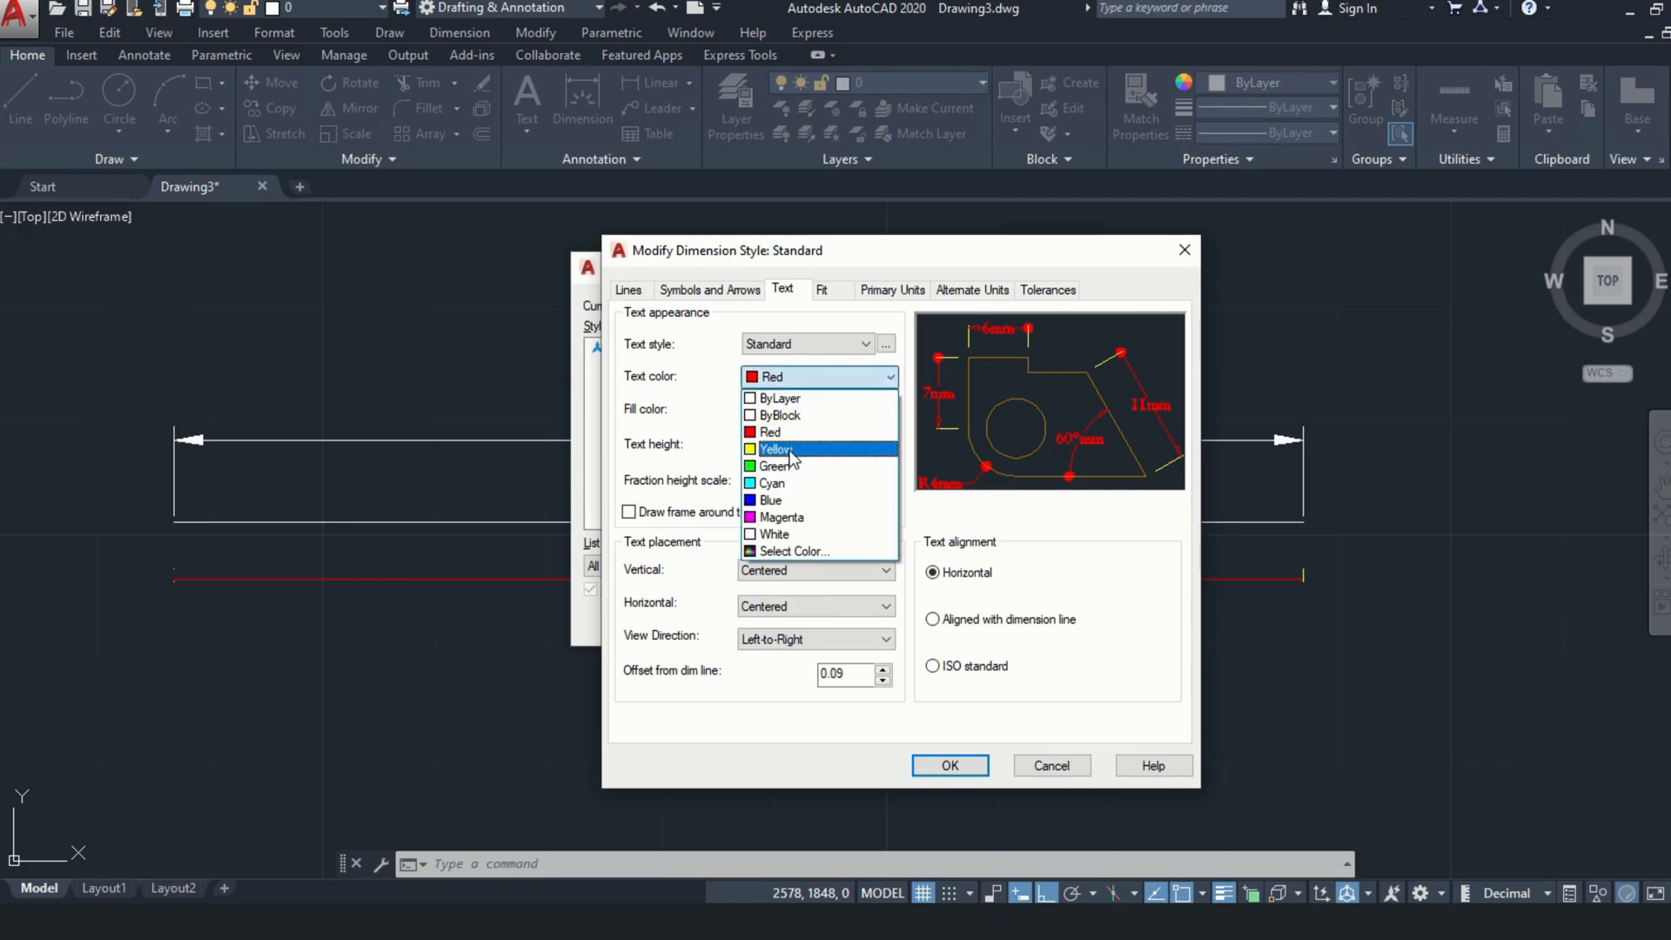
click(790, 451)
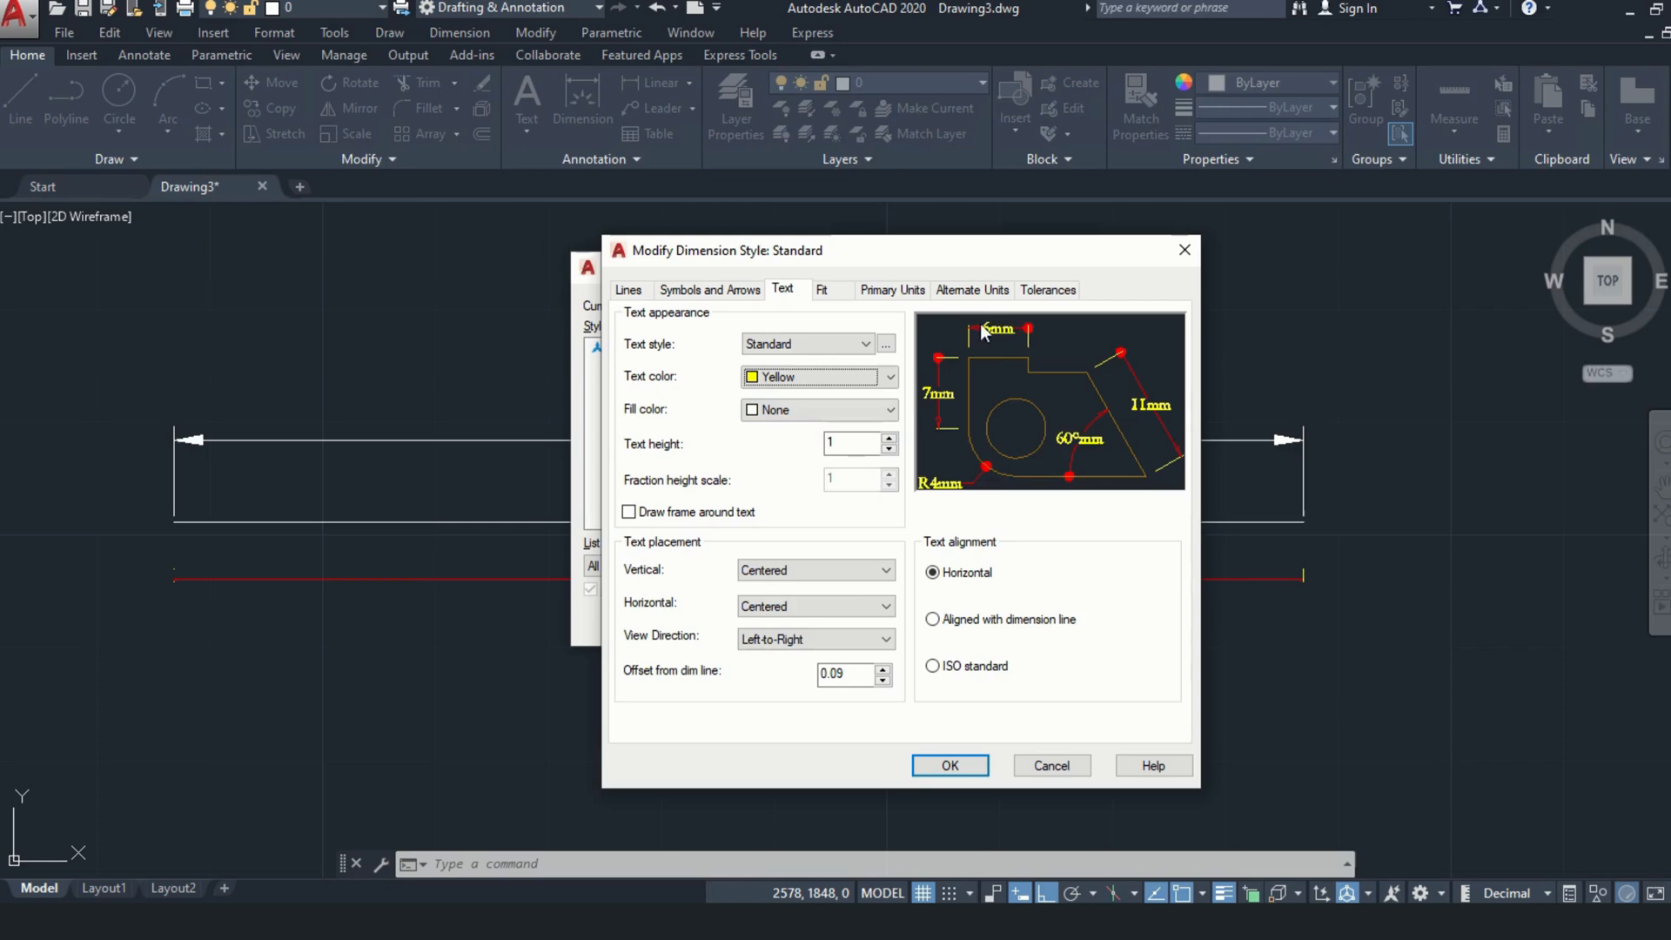
Try Cyan and Green as the dimension text fill color, and set it to Blue
click(837, 411)
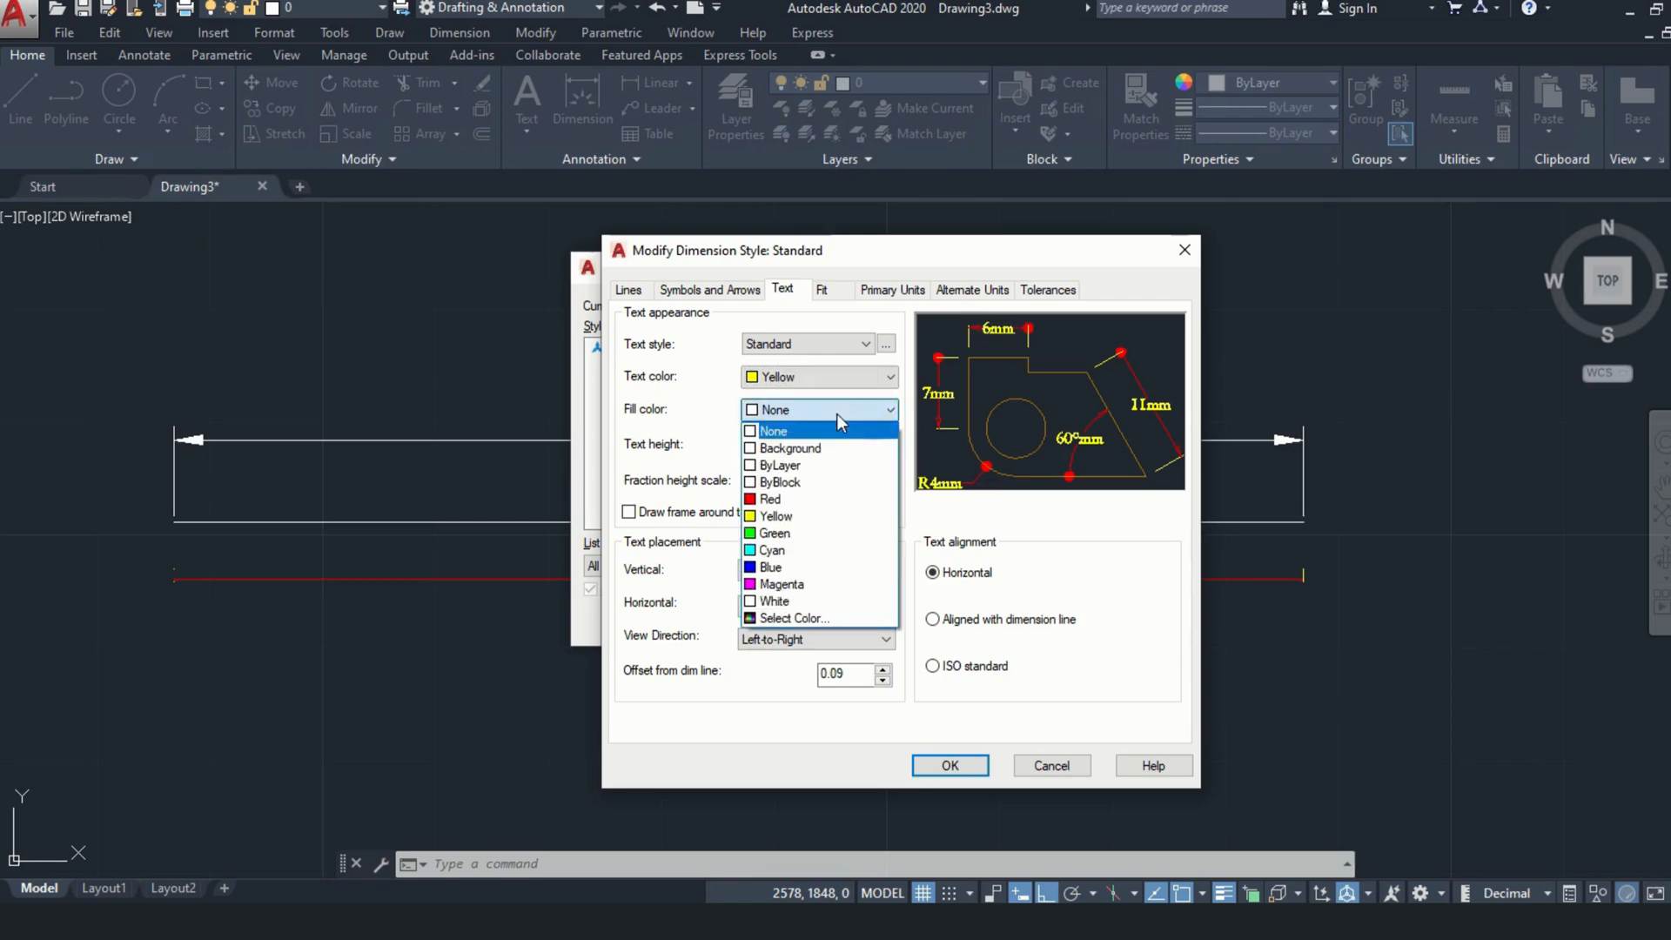
click(790, 554)
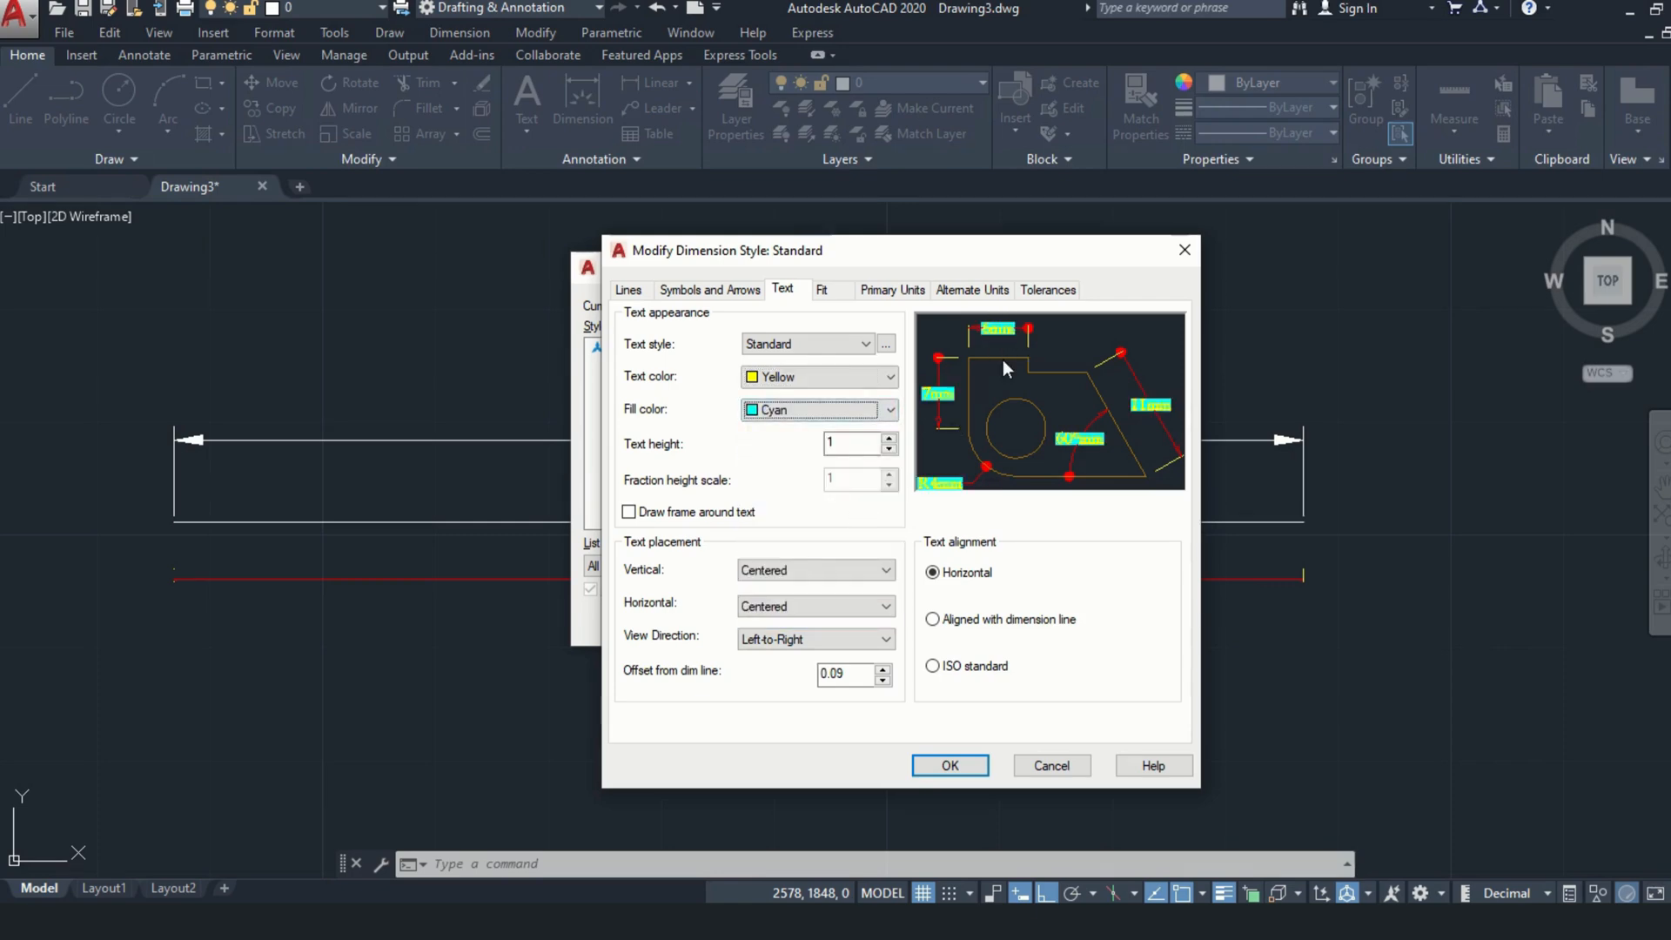
click(839, 412)
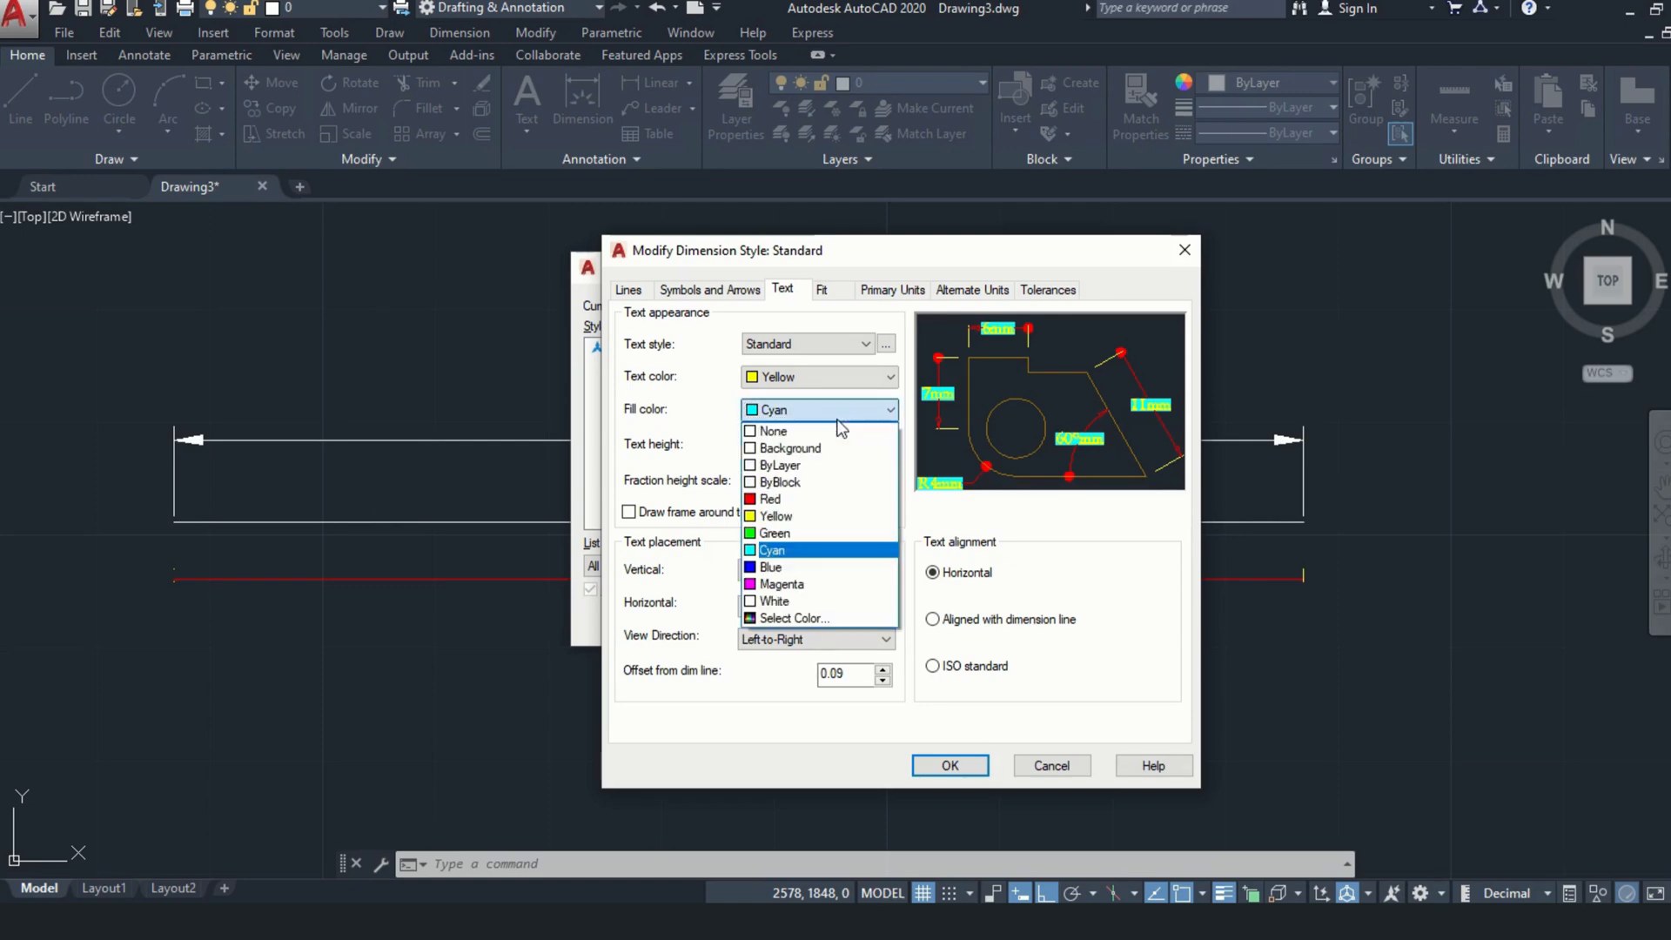
click(806, 536)
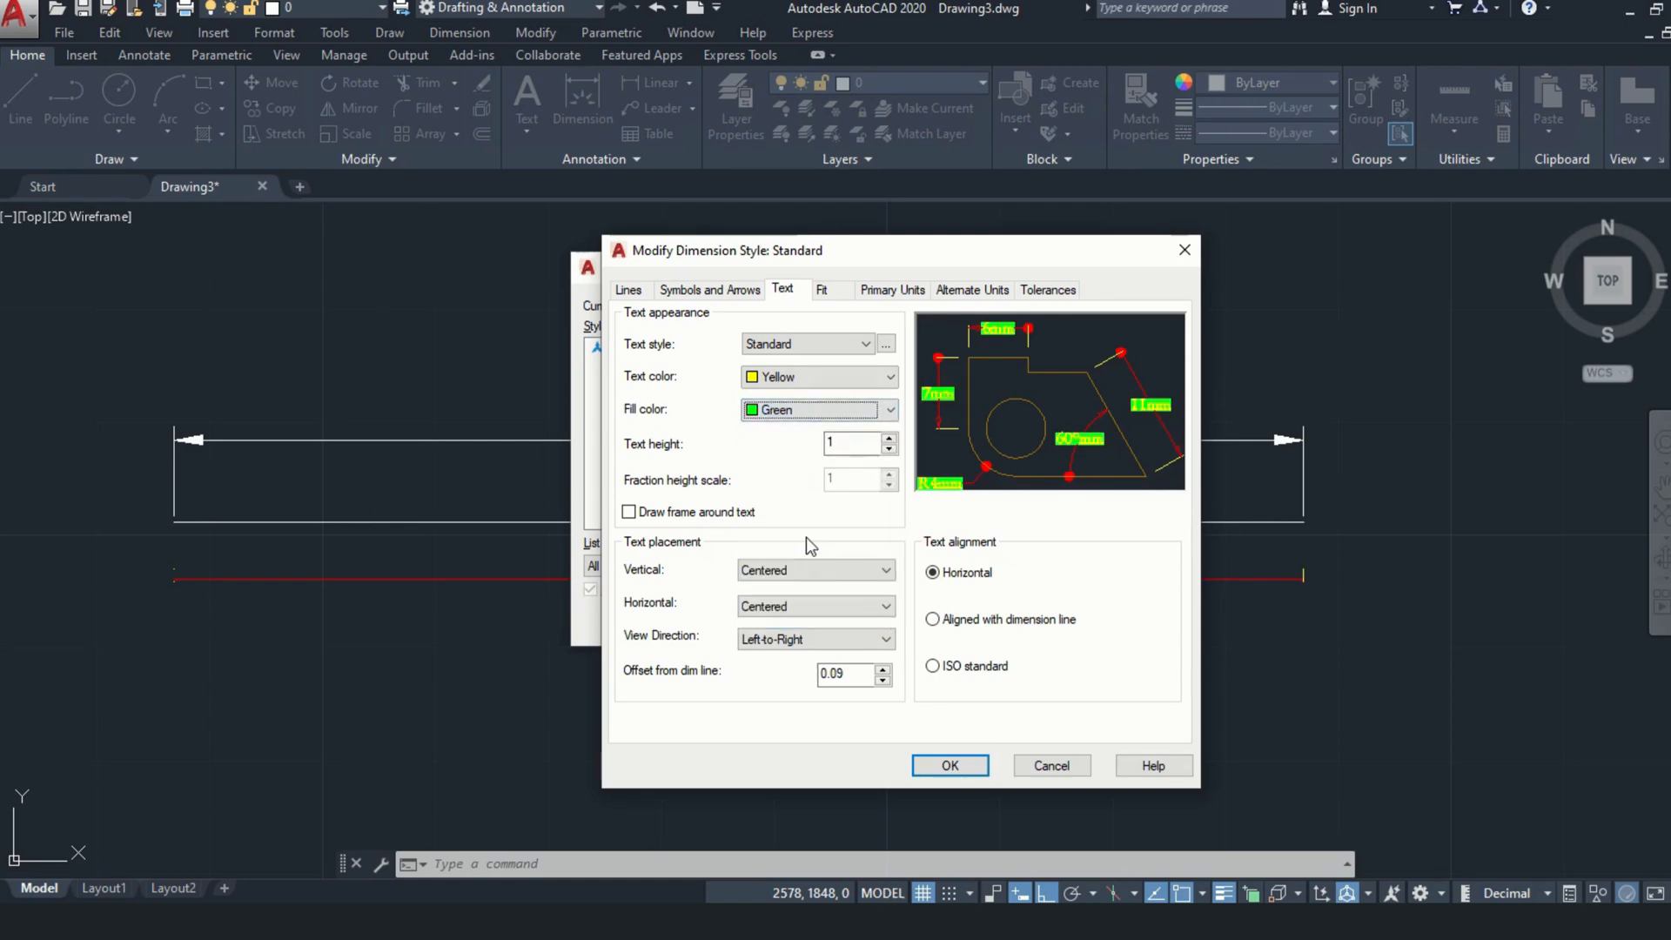
click(776, 414)
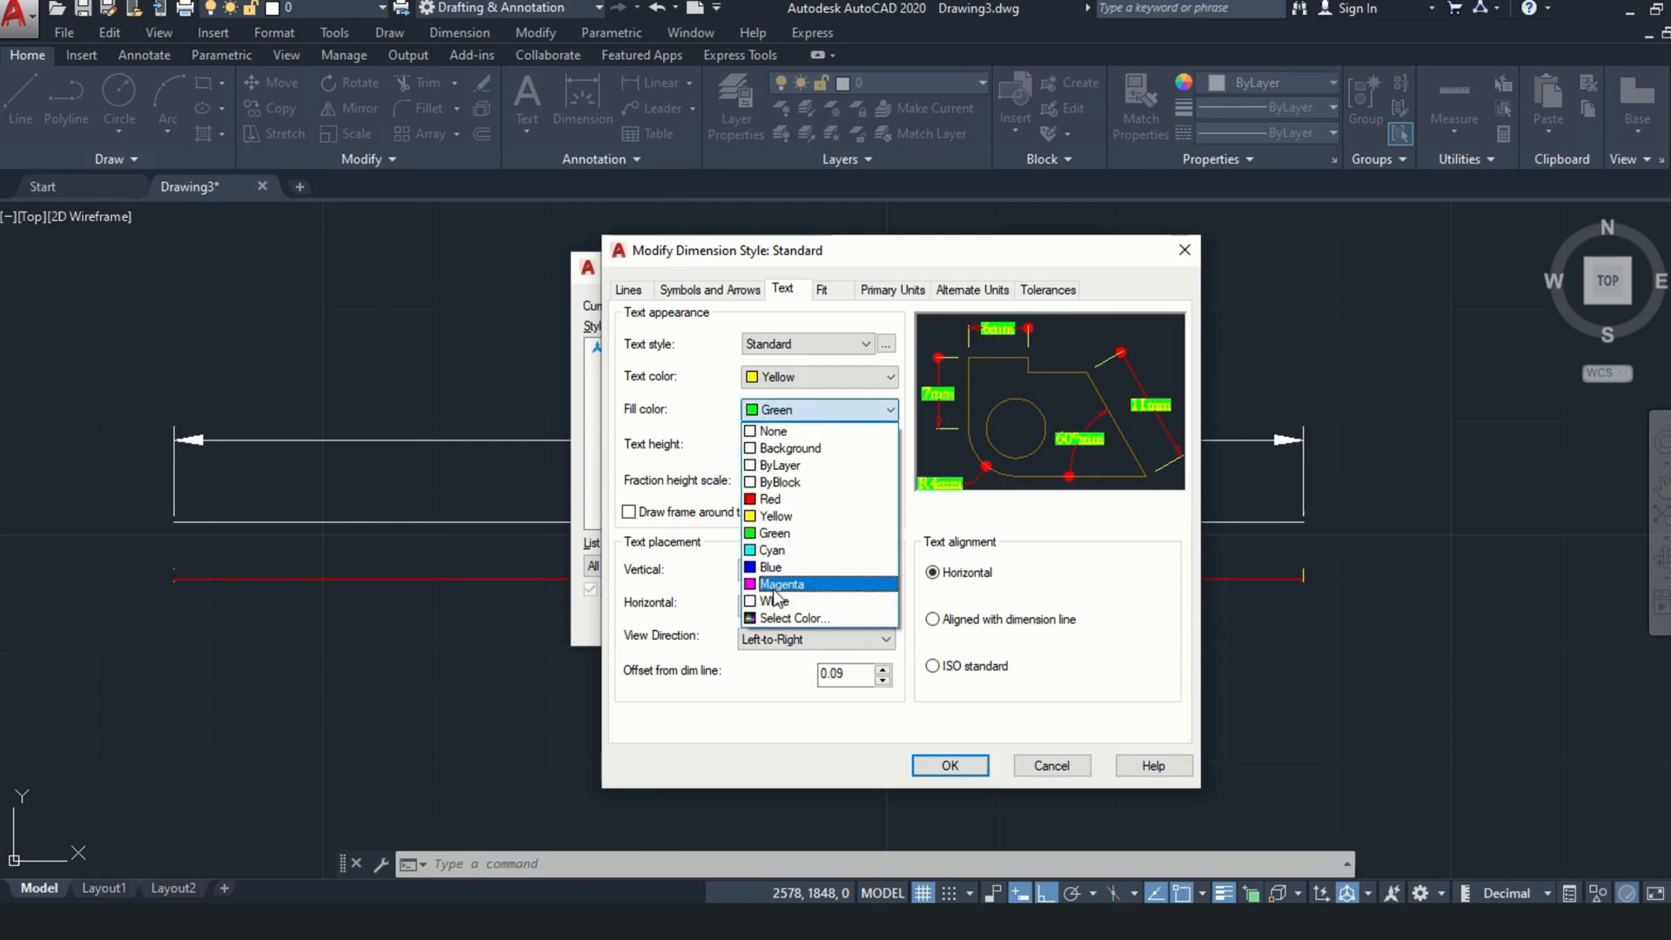
click(784, 572)
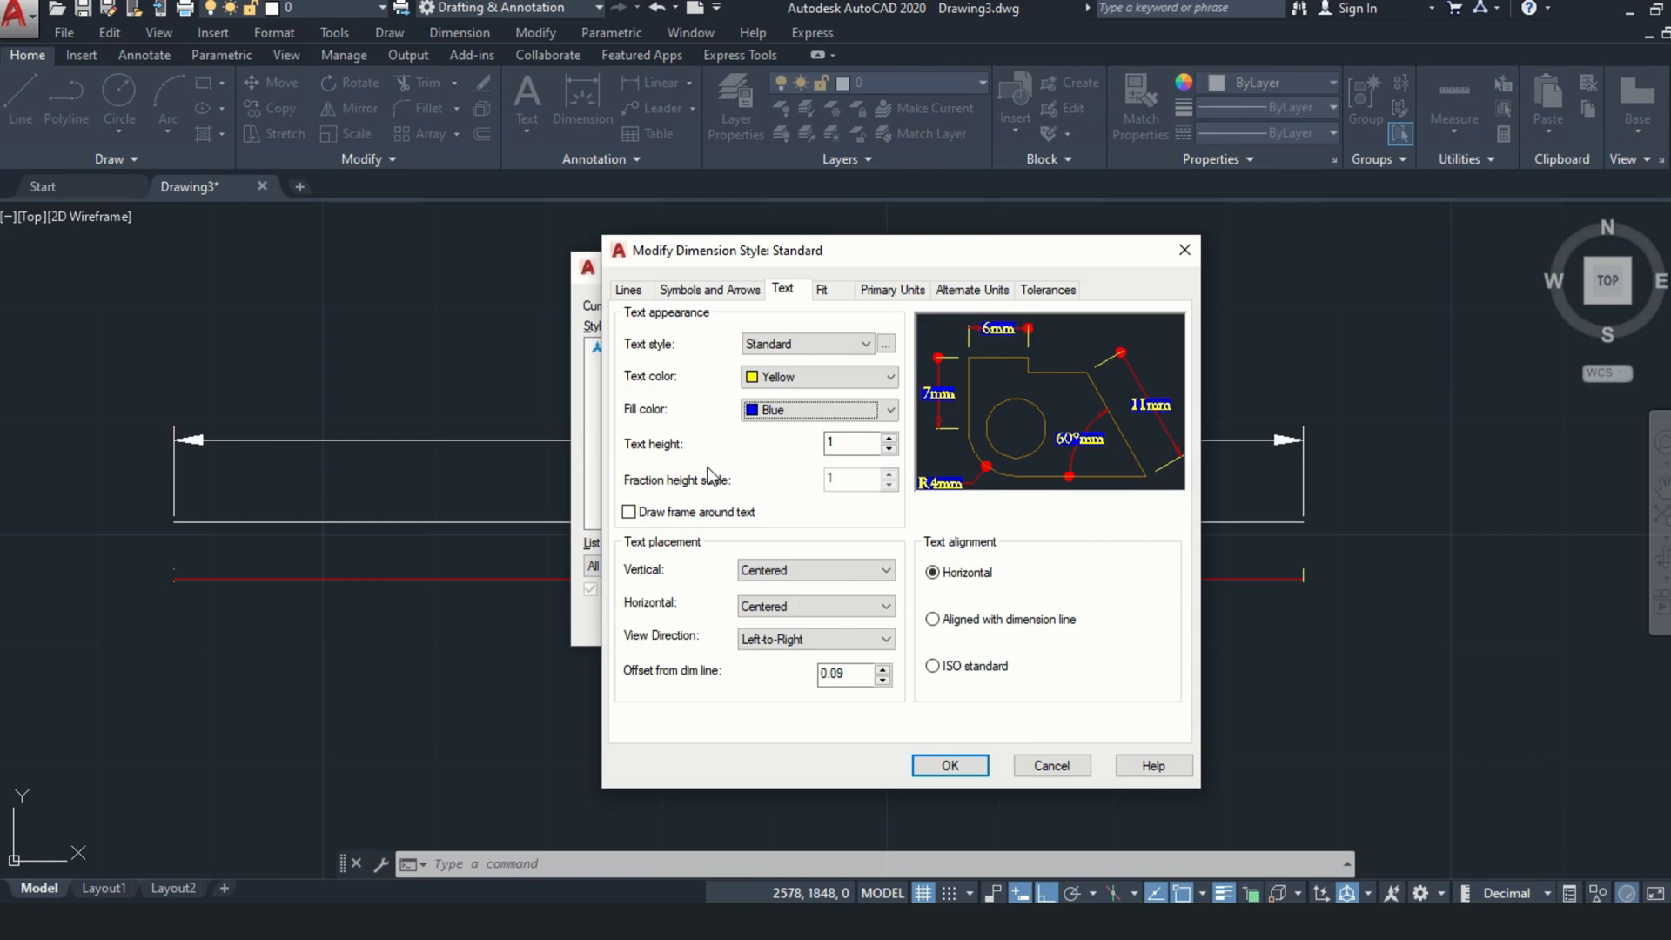
Set the dimension text height to 2 and update the style preview
click(833, 445)
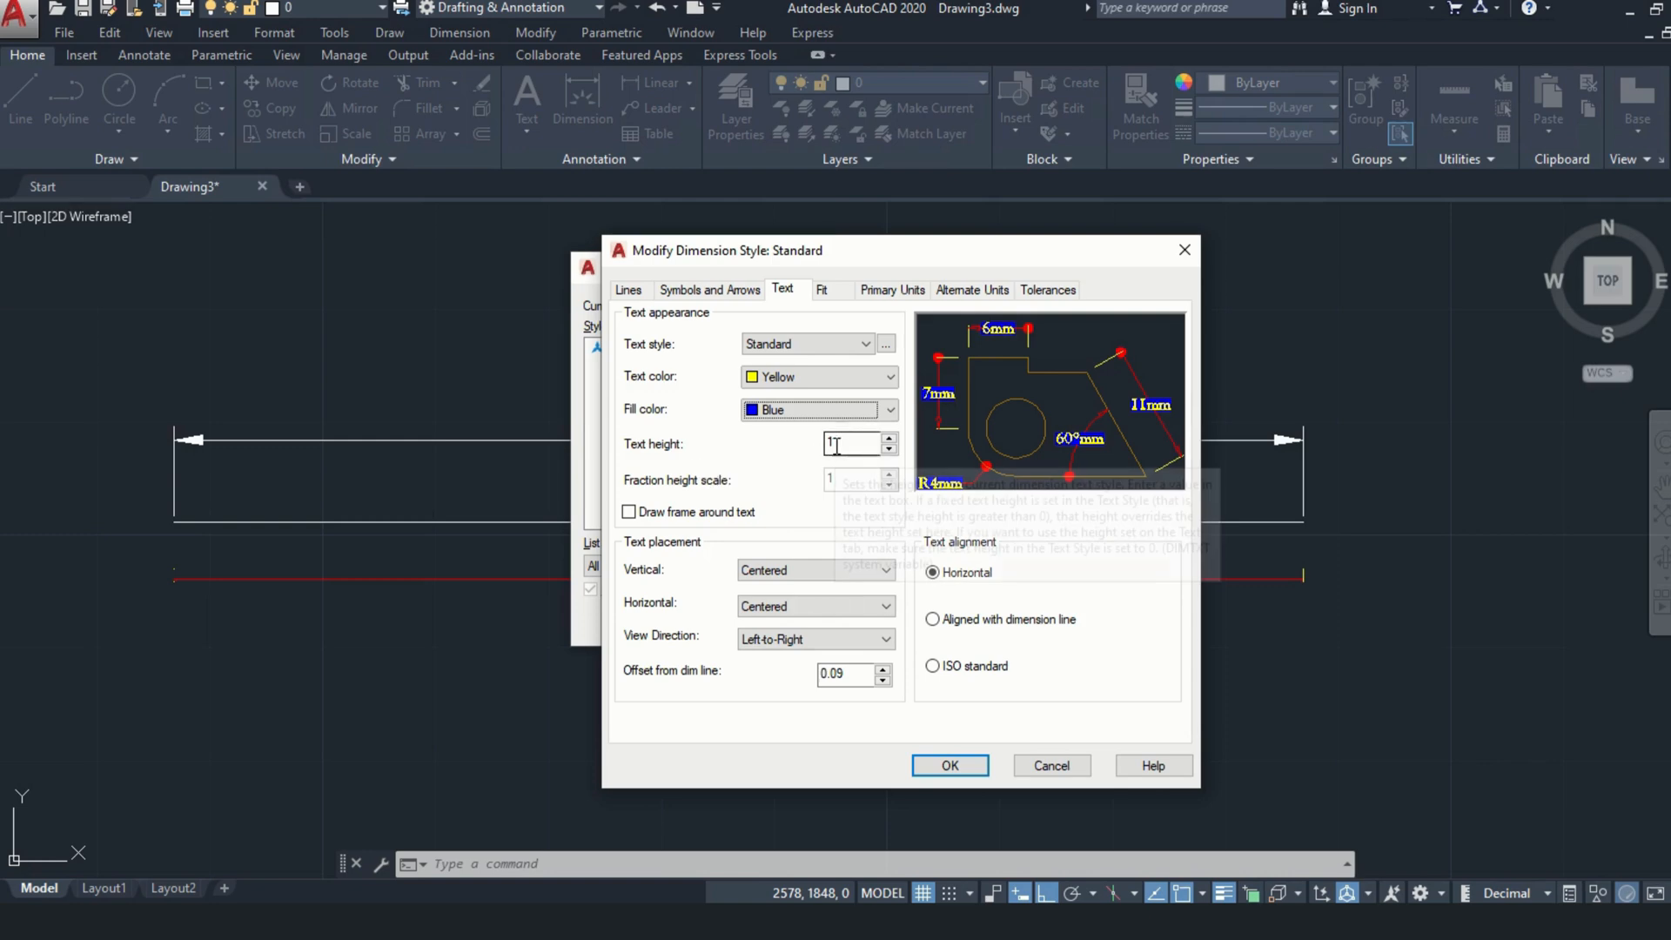
drag(835, 446, 819, 442)
text(2)
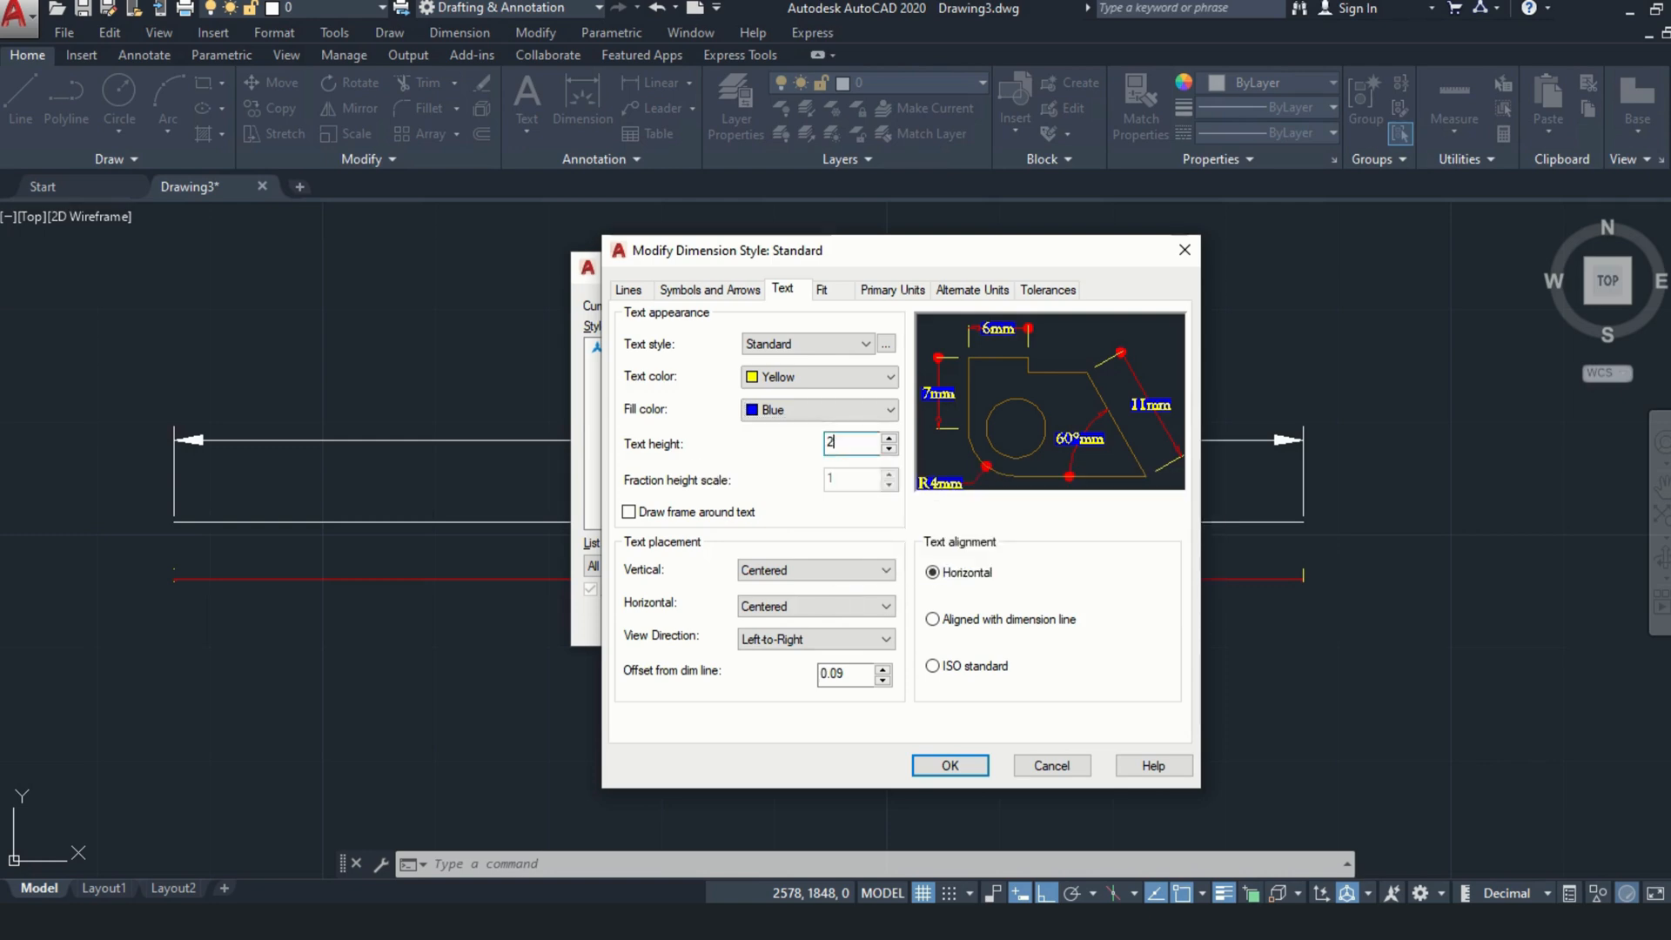
click(802, 411)
click(728, 440)
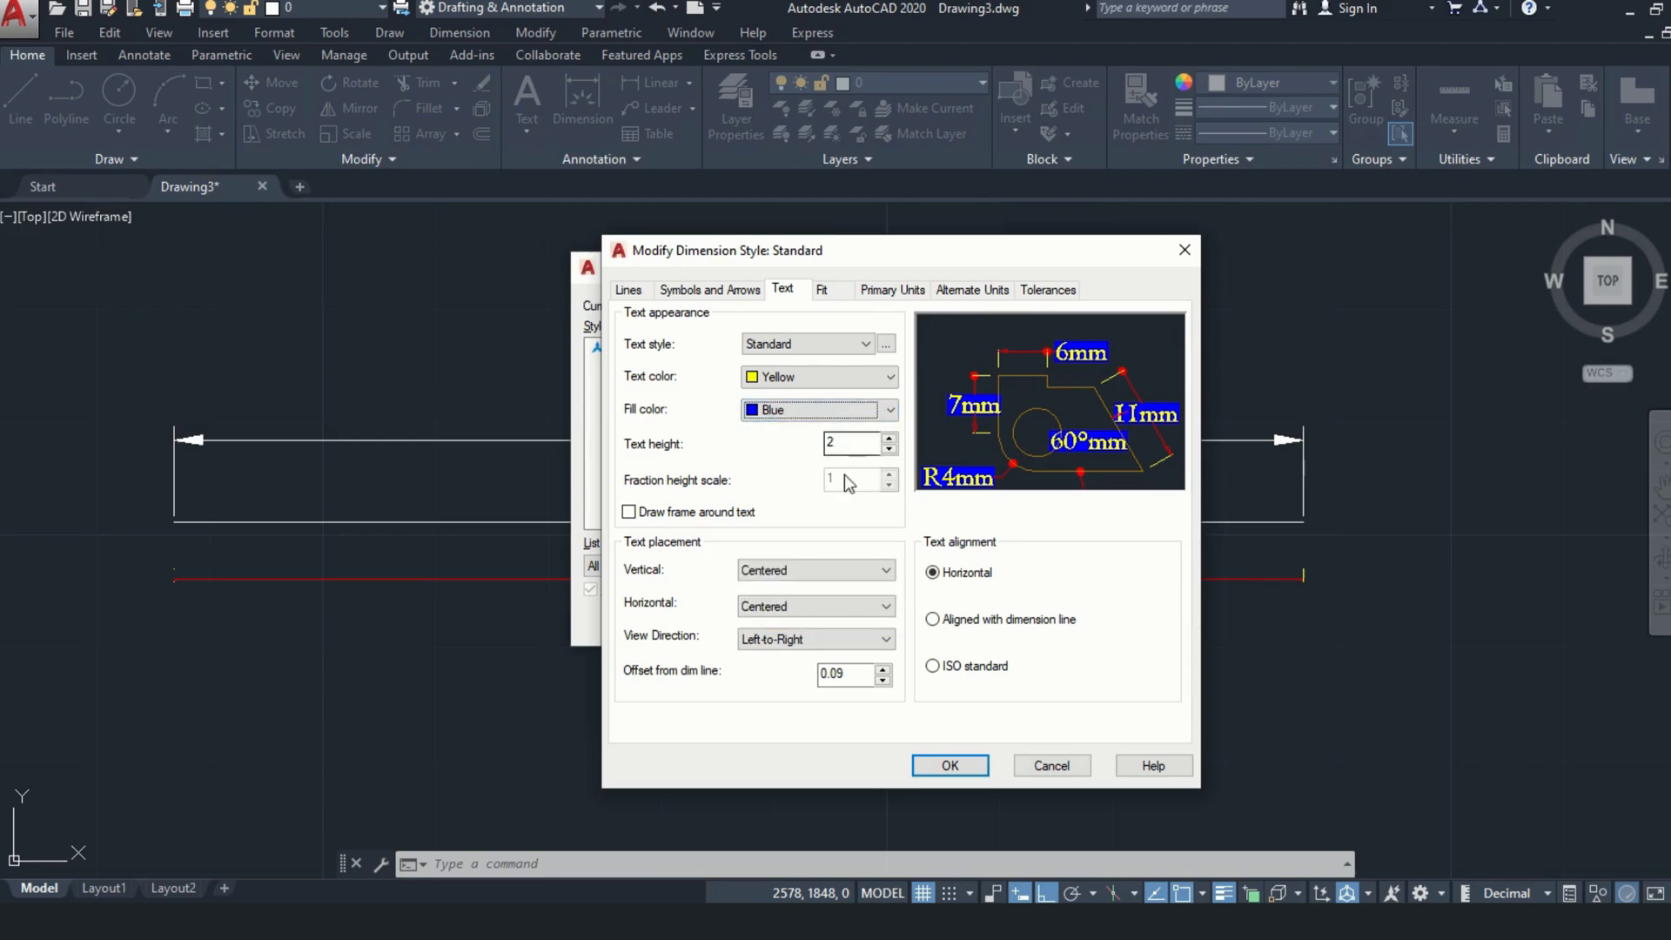
Try drawing a frame around the dimension text, and leave the frame turned off
click(696, 510)
click(696, 510)
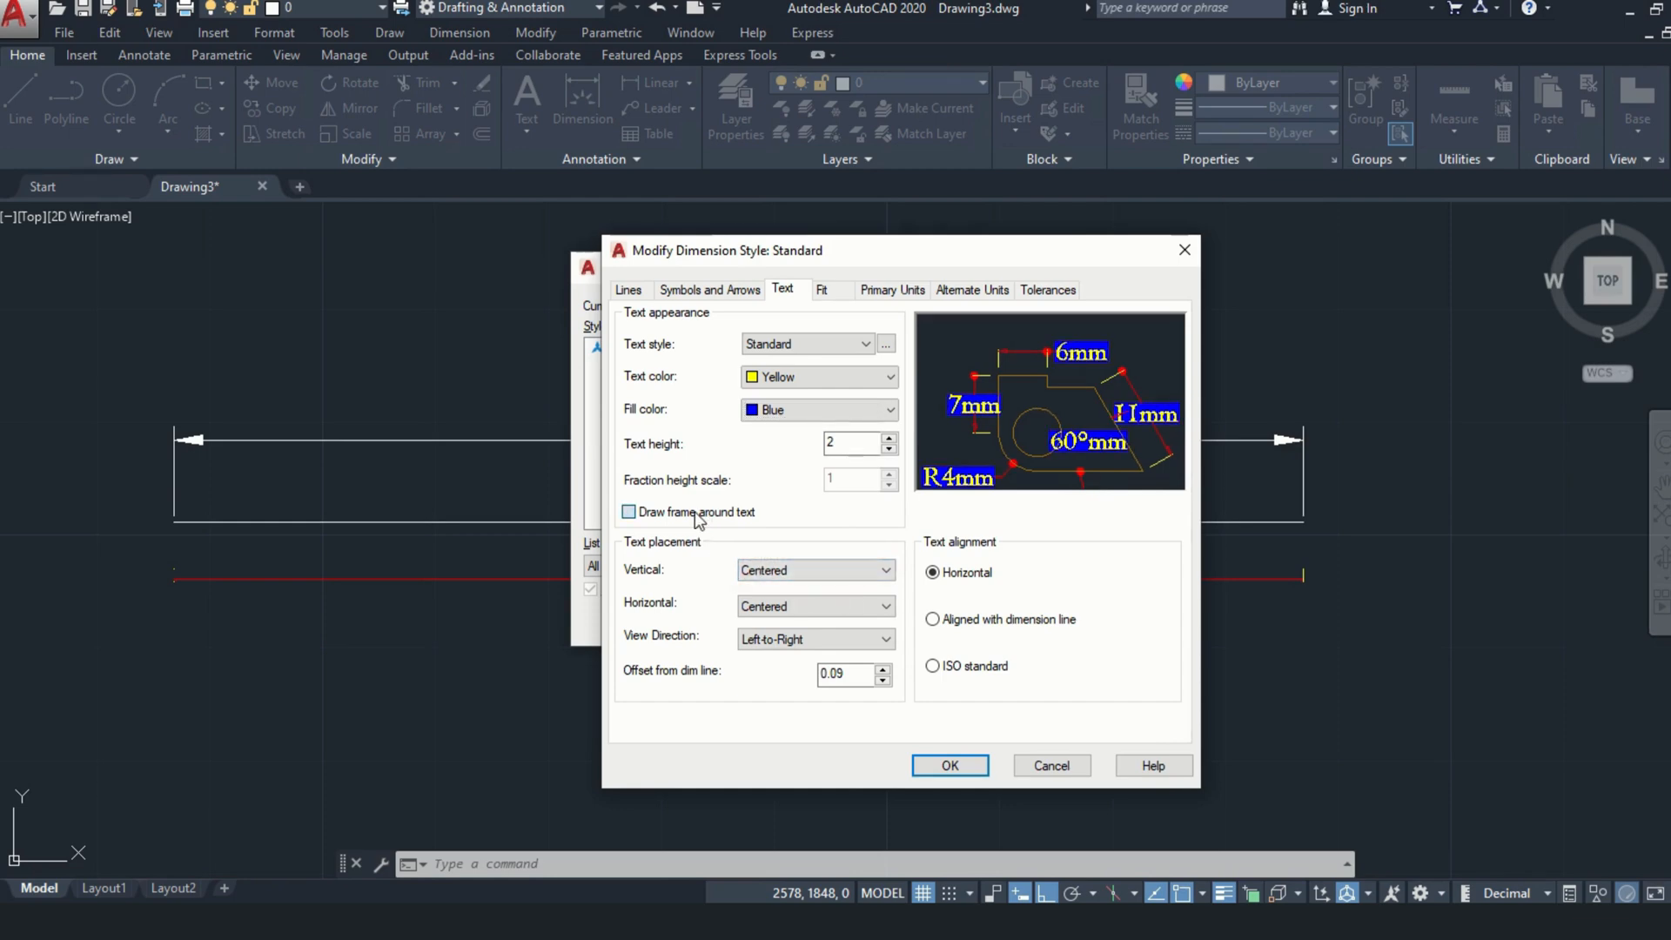
click(696, 512)
click(695, 511)
click(694, 512)
click(694, 512)
Set the vertical text placement to Above and the dimension text height to 1
click(788, 577)
click(783, 601)
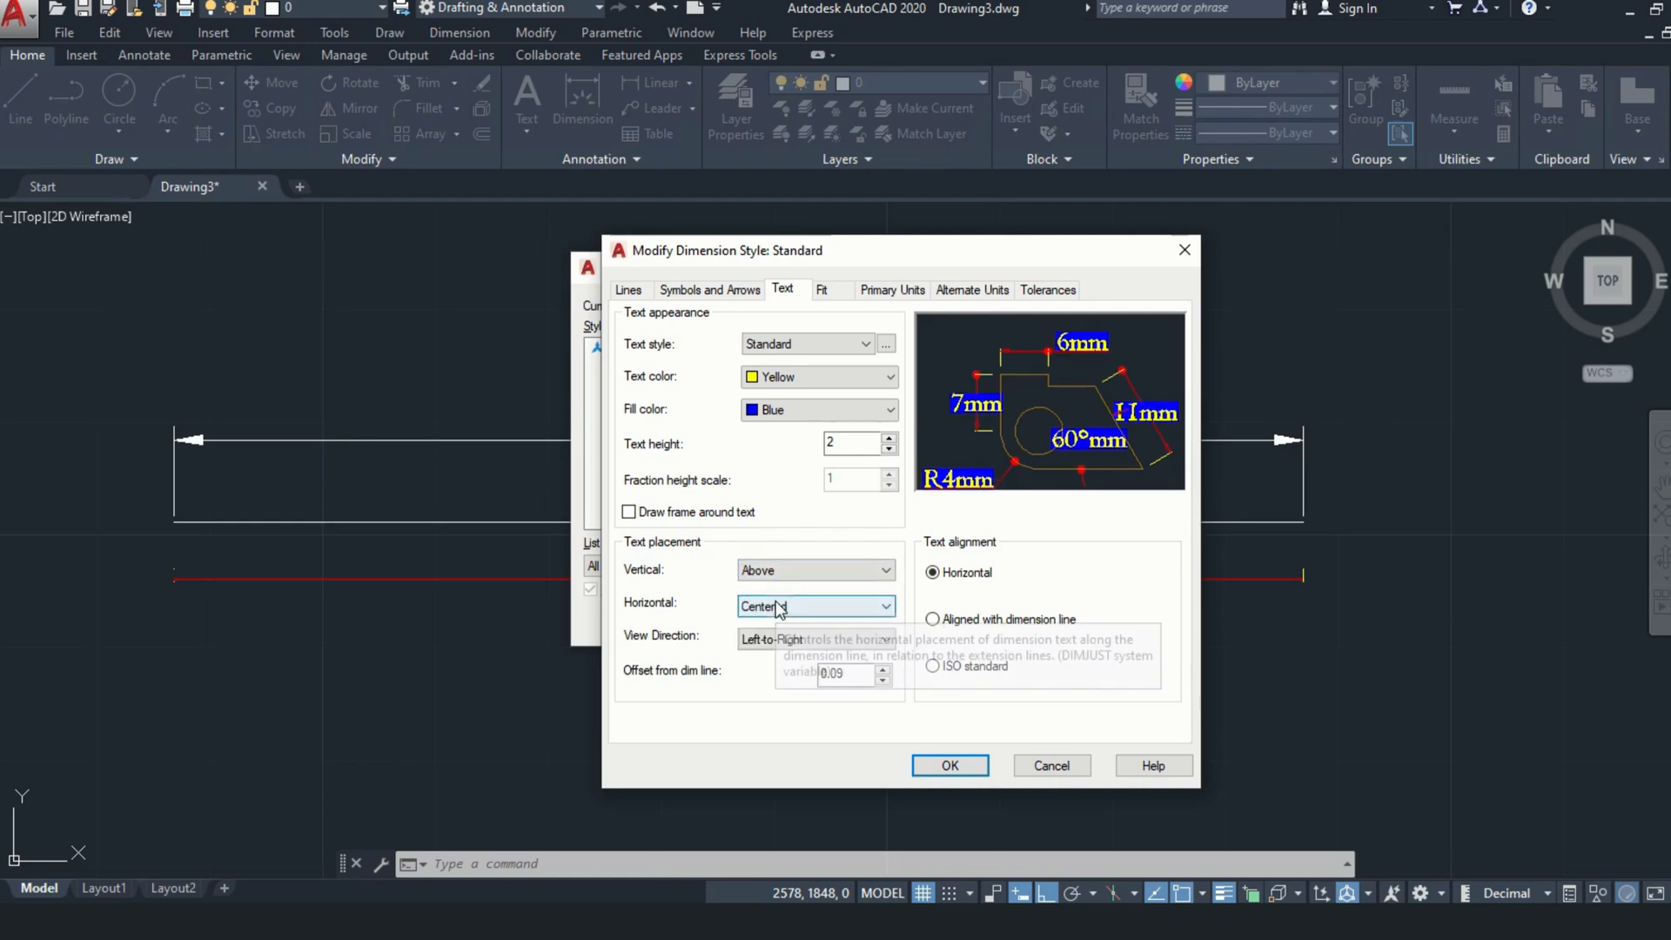
double_click(829, 443)
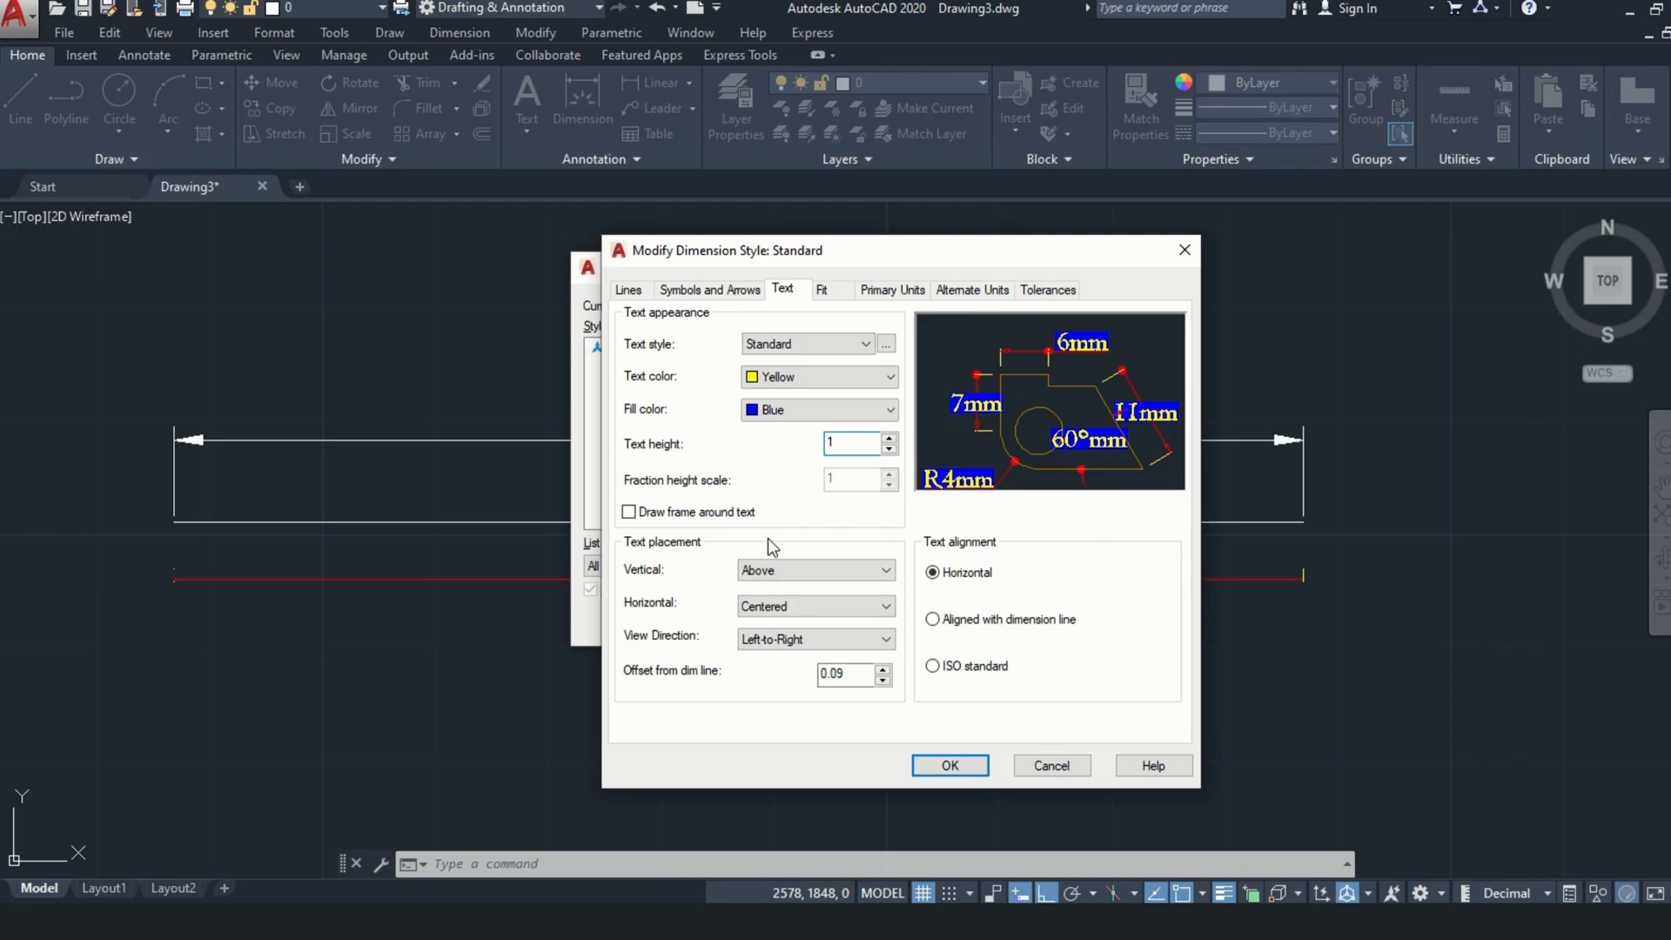
Try the Centered, Above, Outside, JIS and Below options for the vertical placement of the dimension text
click(773, 571)
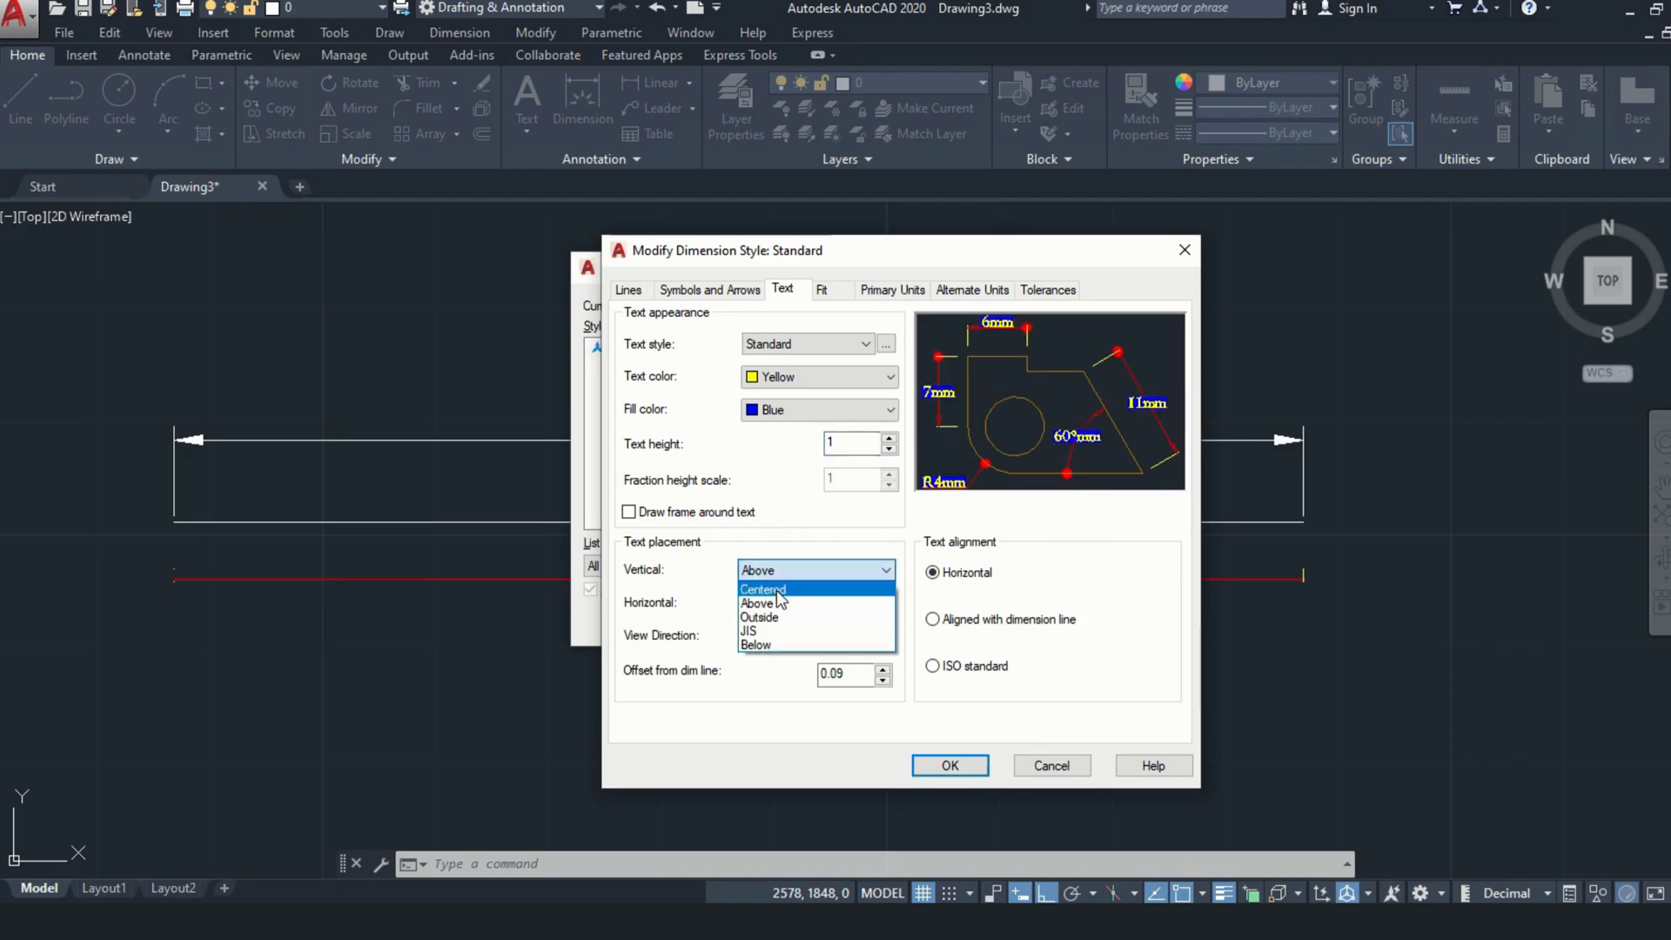
click(776, 590)
click(788, 570)
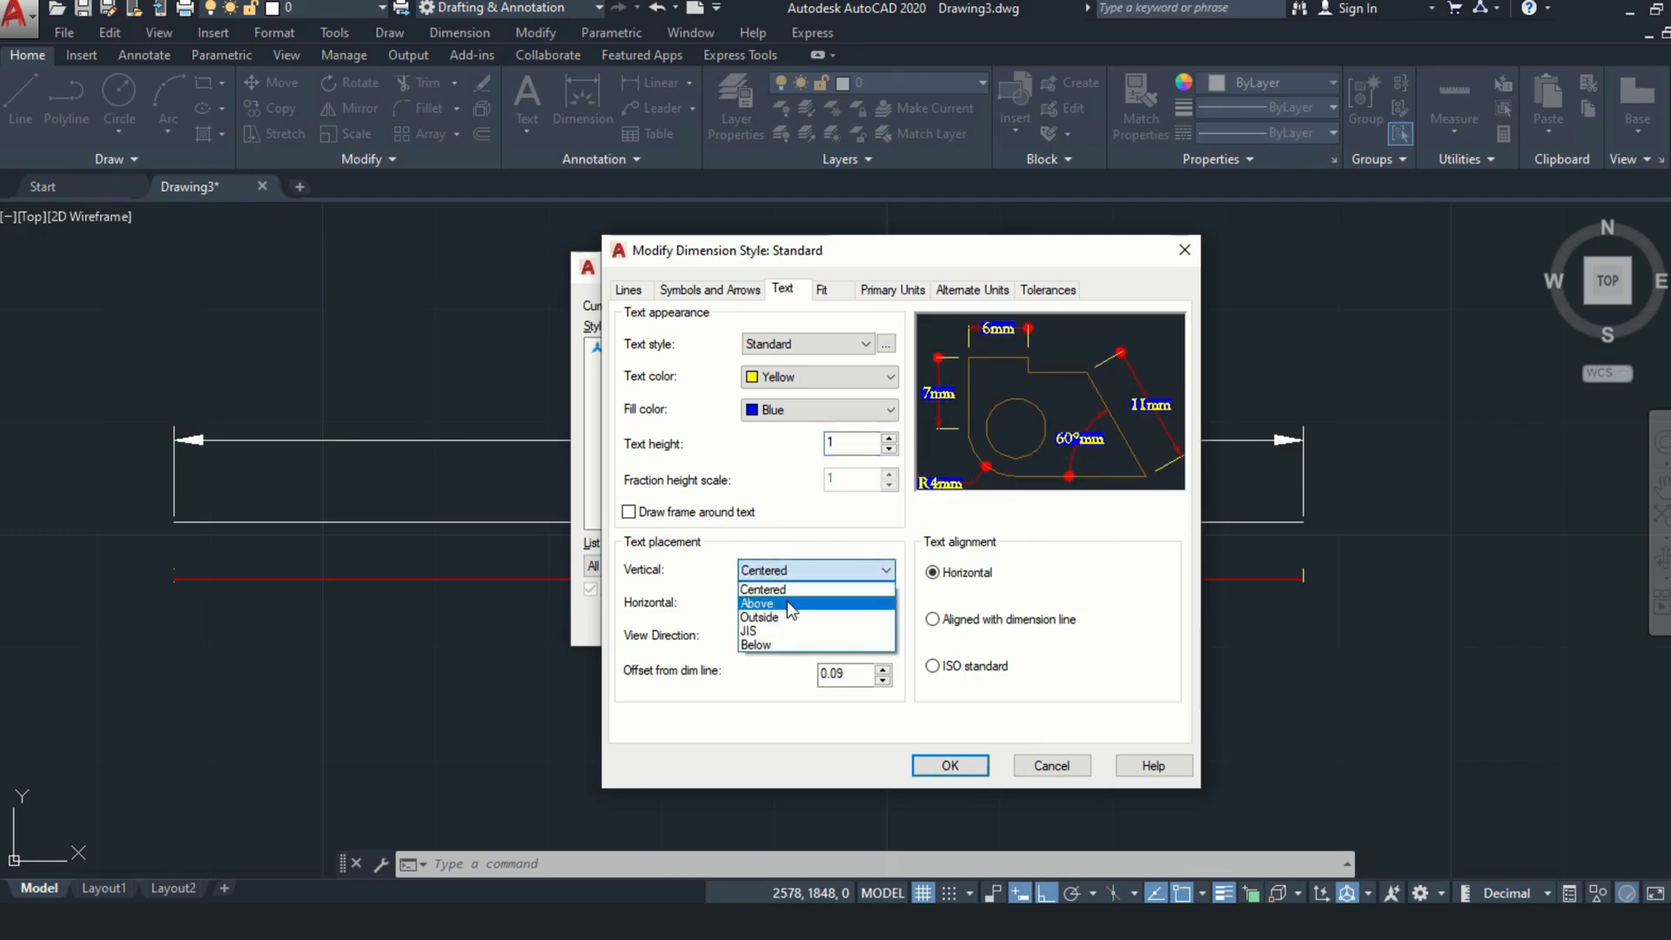
click(788, 603)
click(791, 572)
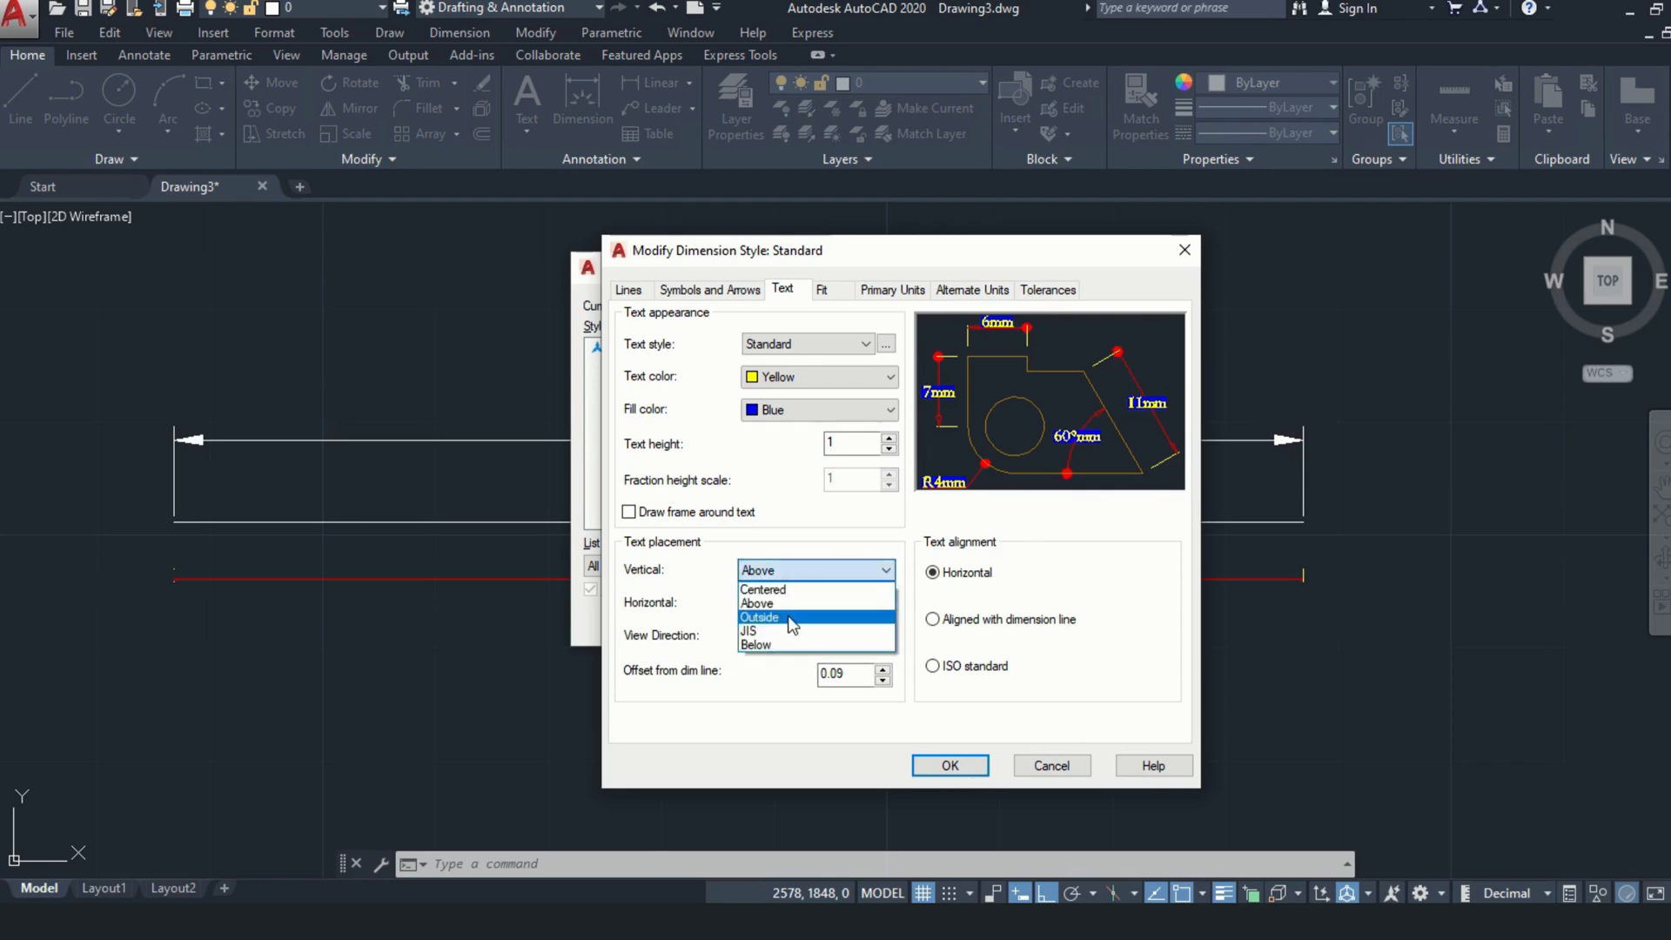
click(788, 617)
click(790, 571)
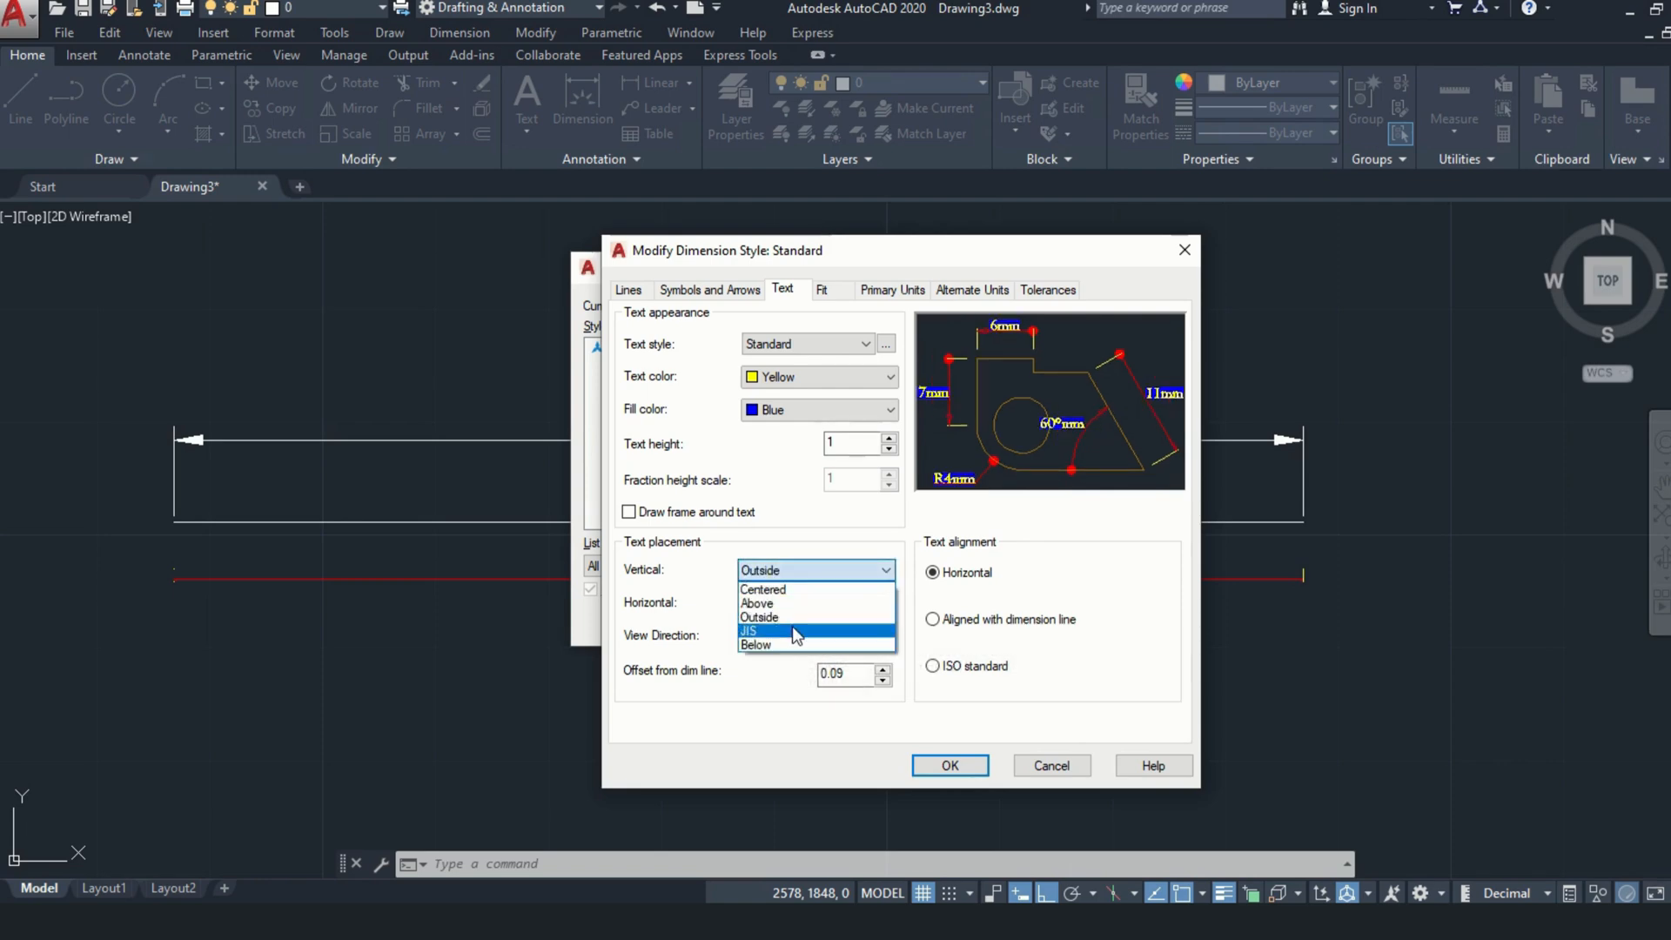
click(792, 631)
click(790, 571)
click(790, 645)
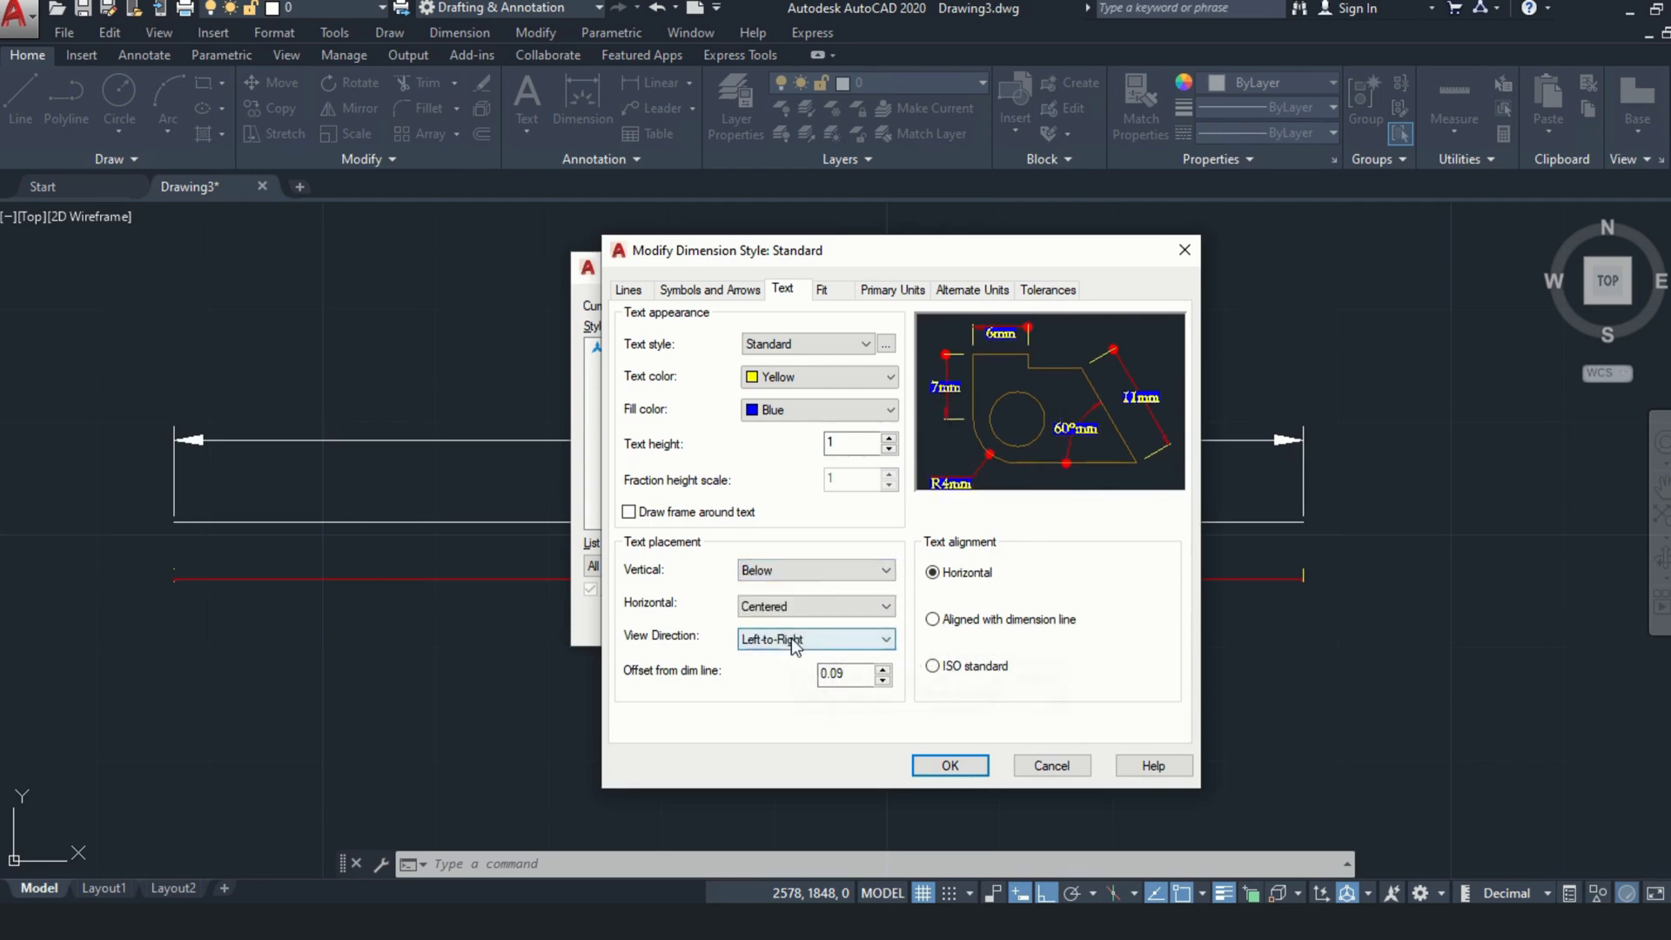
Try the At Ext Line 1, At Ext Line 2, Over Ext Line 1 and Over Ext Line 2 horizontal text placements
click(801, 606)
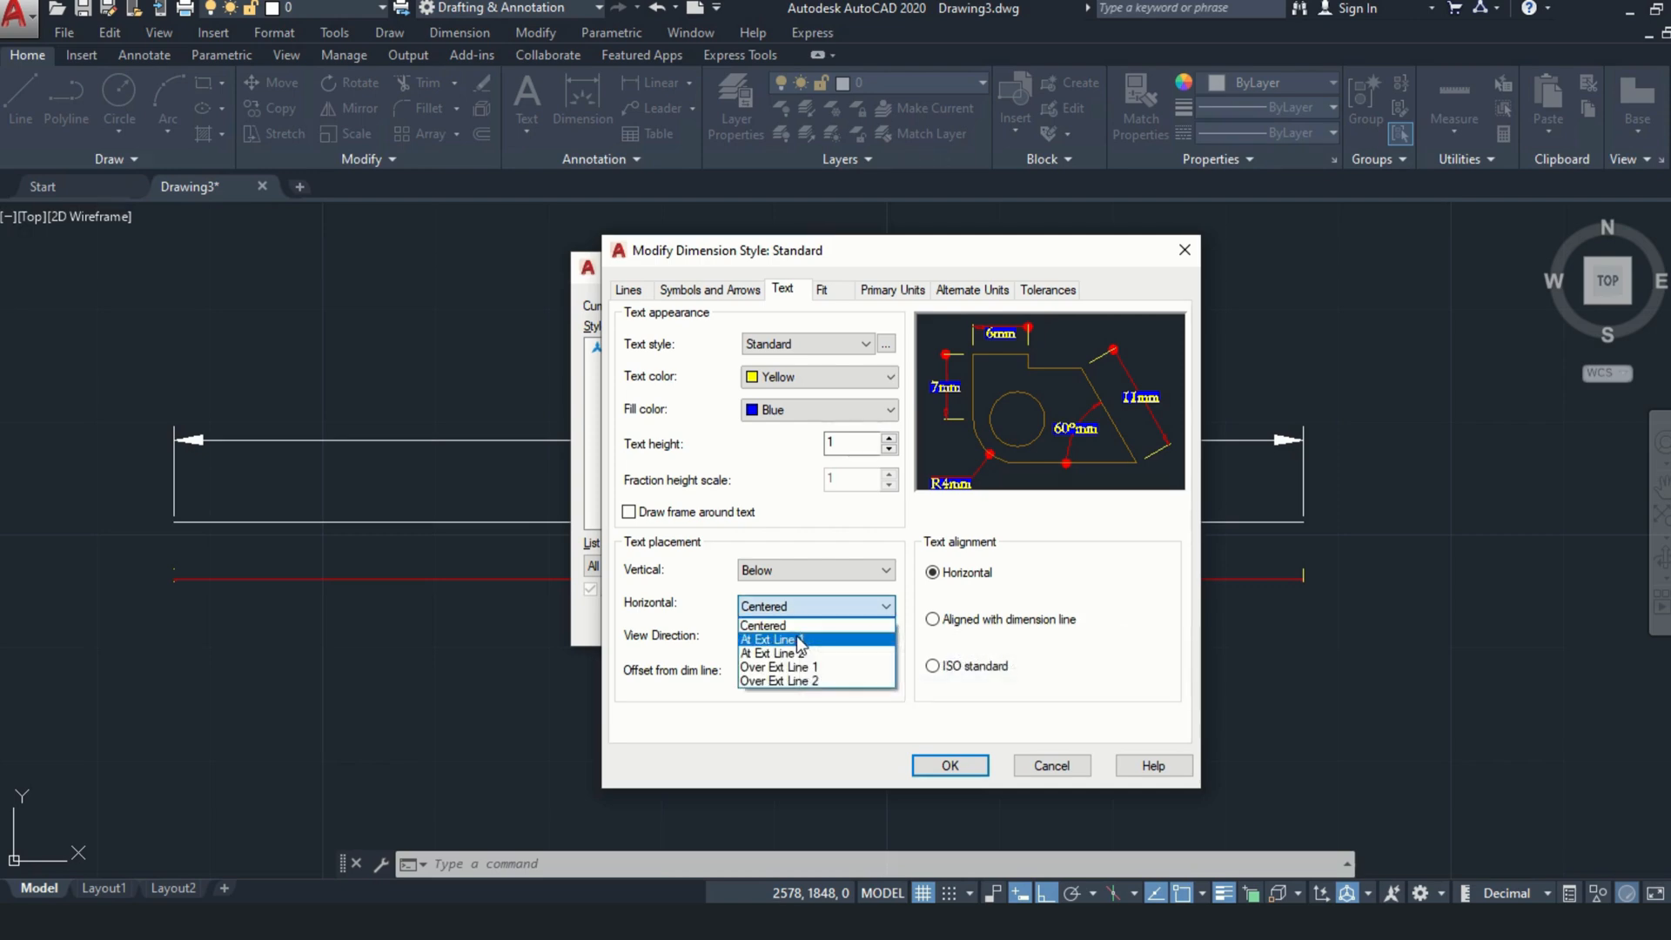
click(797, 640)
click(795, 615)
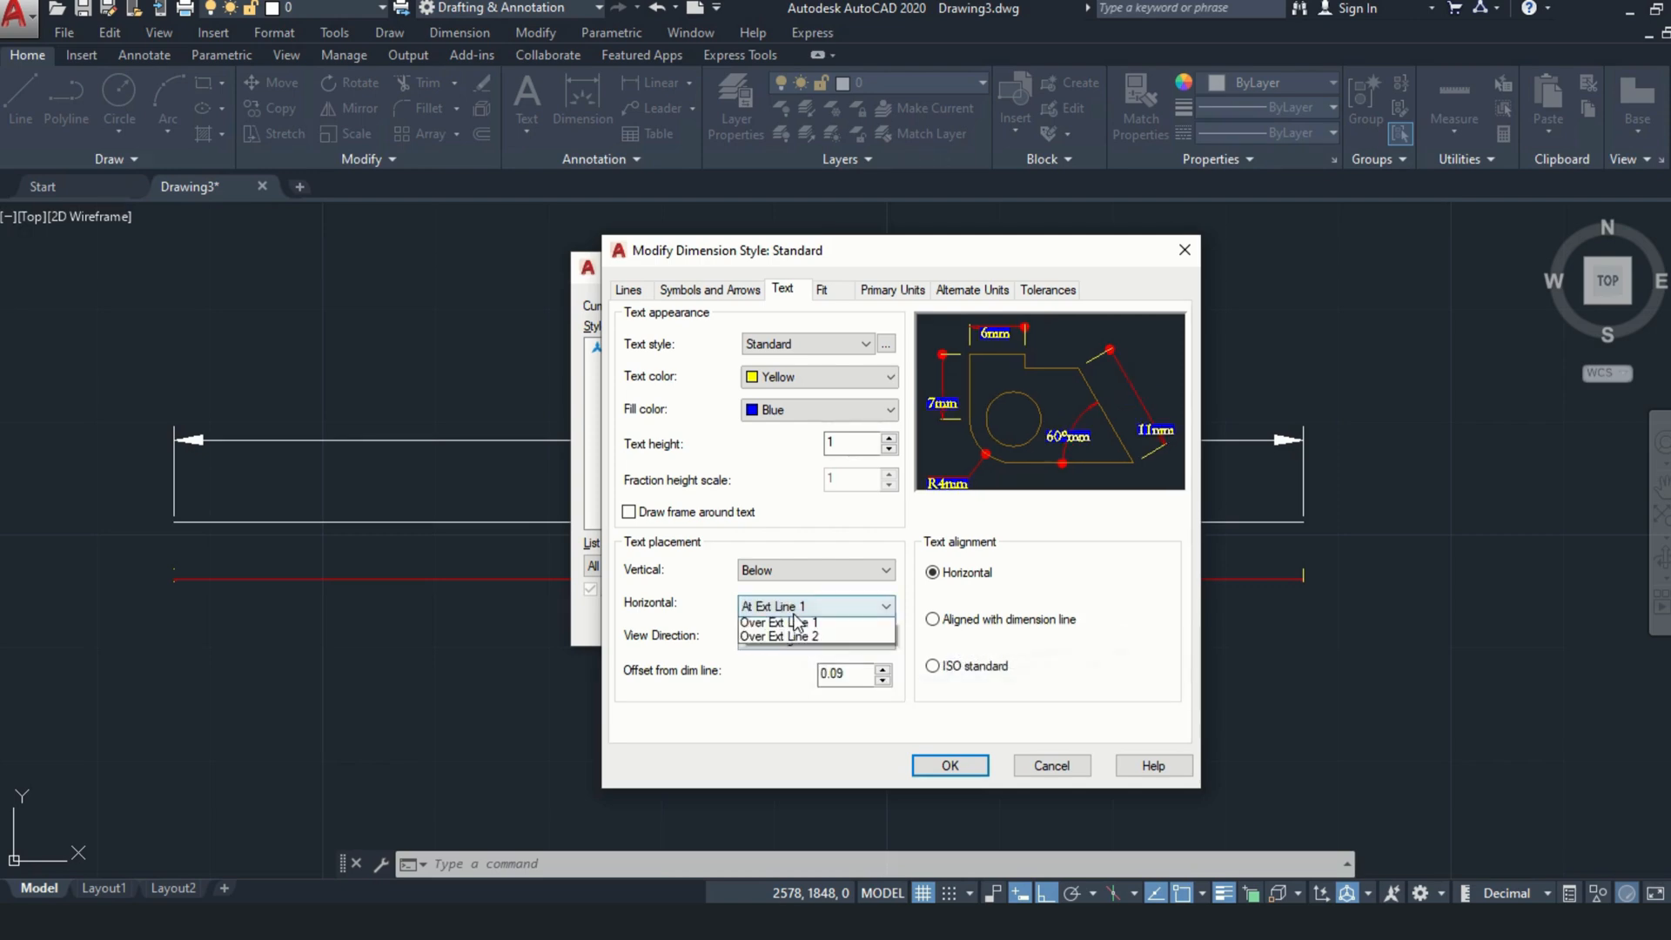
click(801, 654)
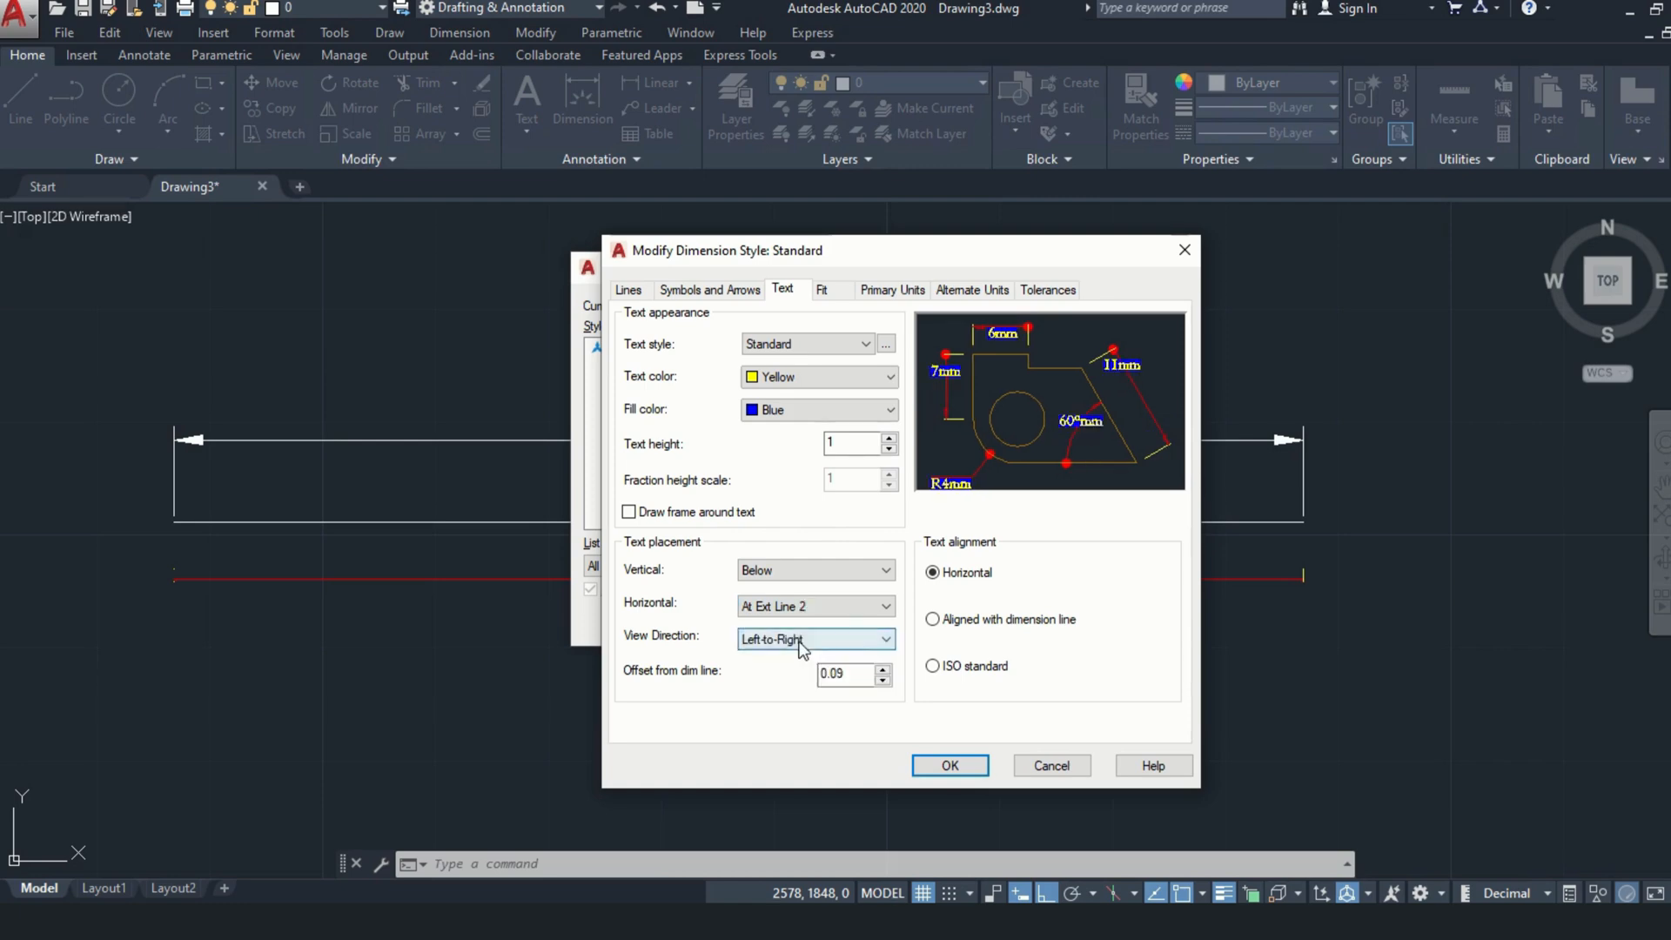
click(797, 606)
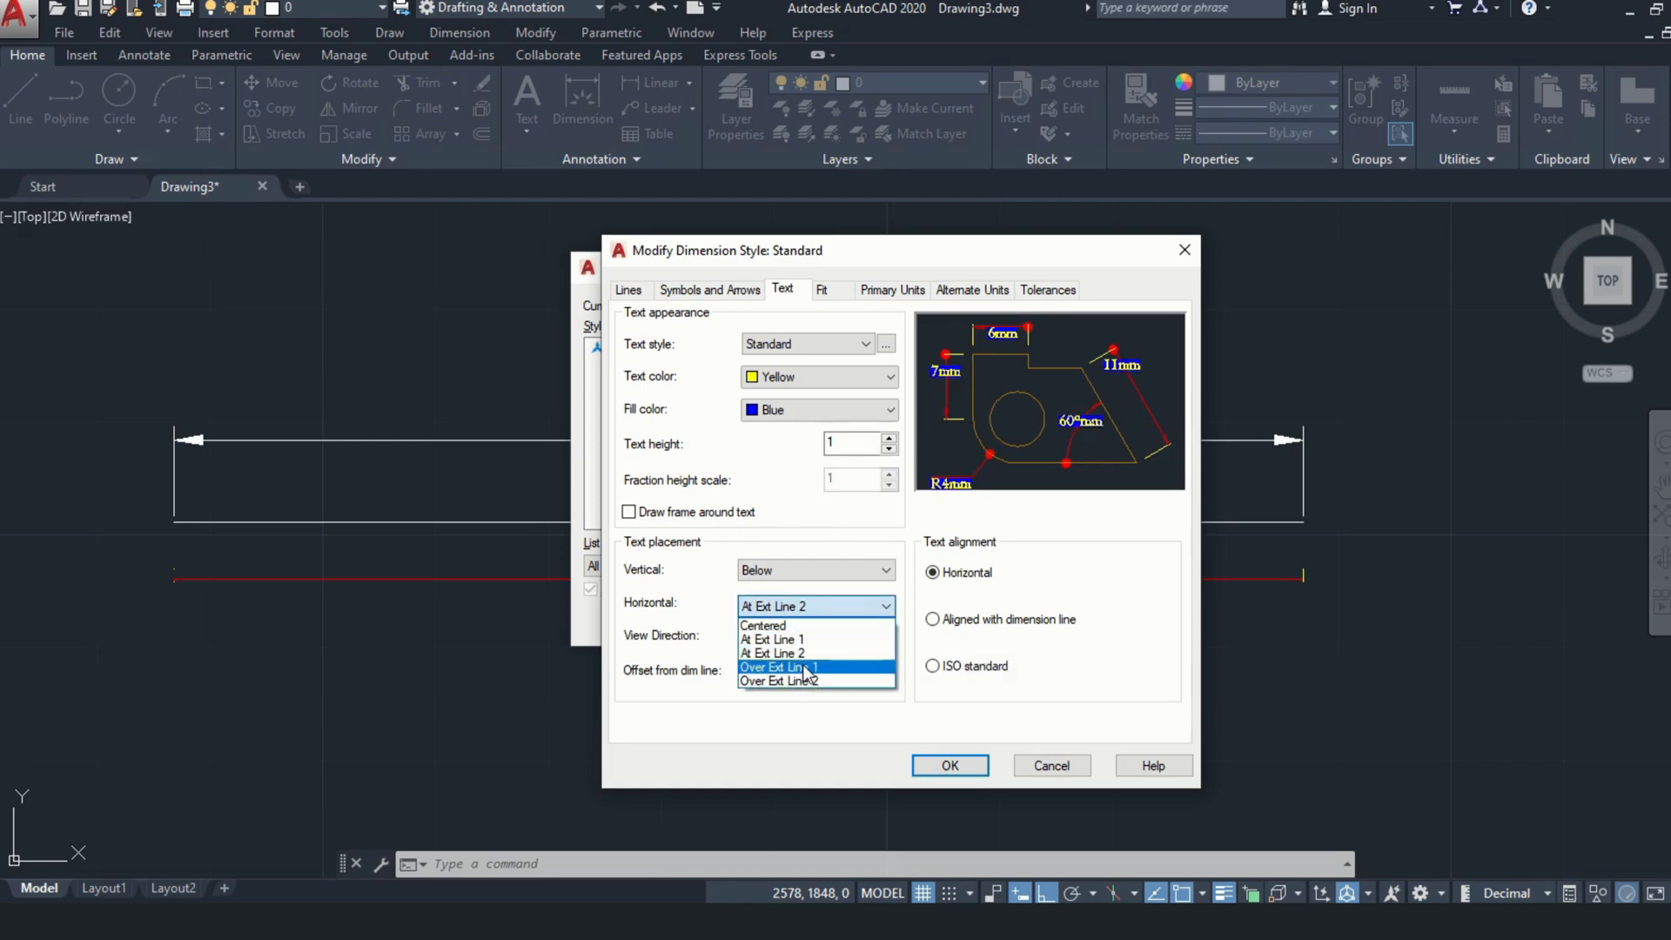
click(805, 667)
click(804, 607)
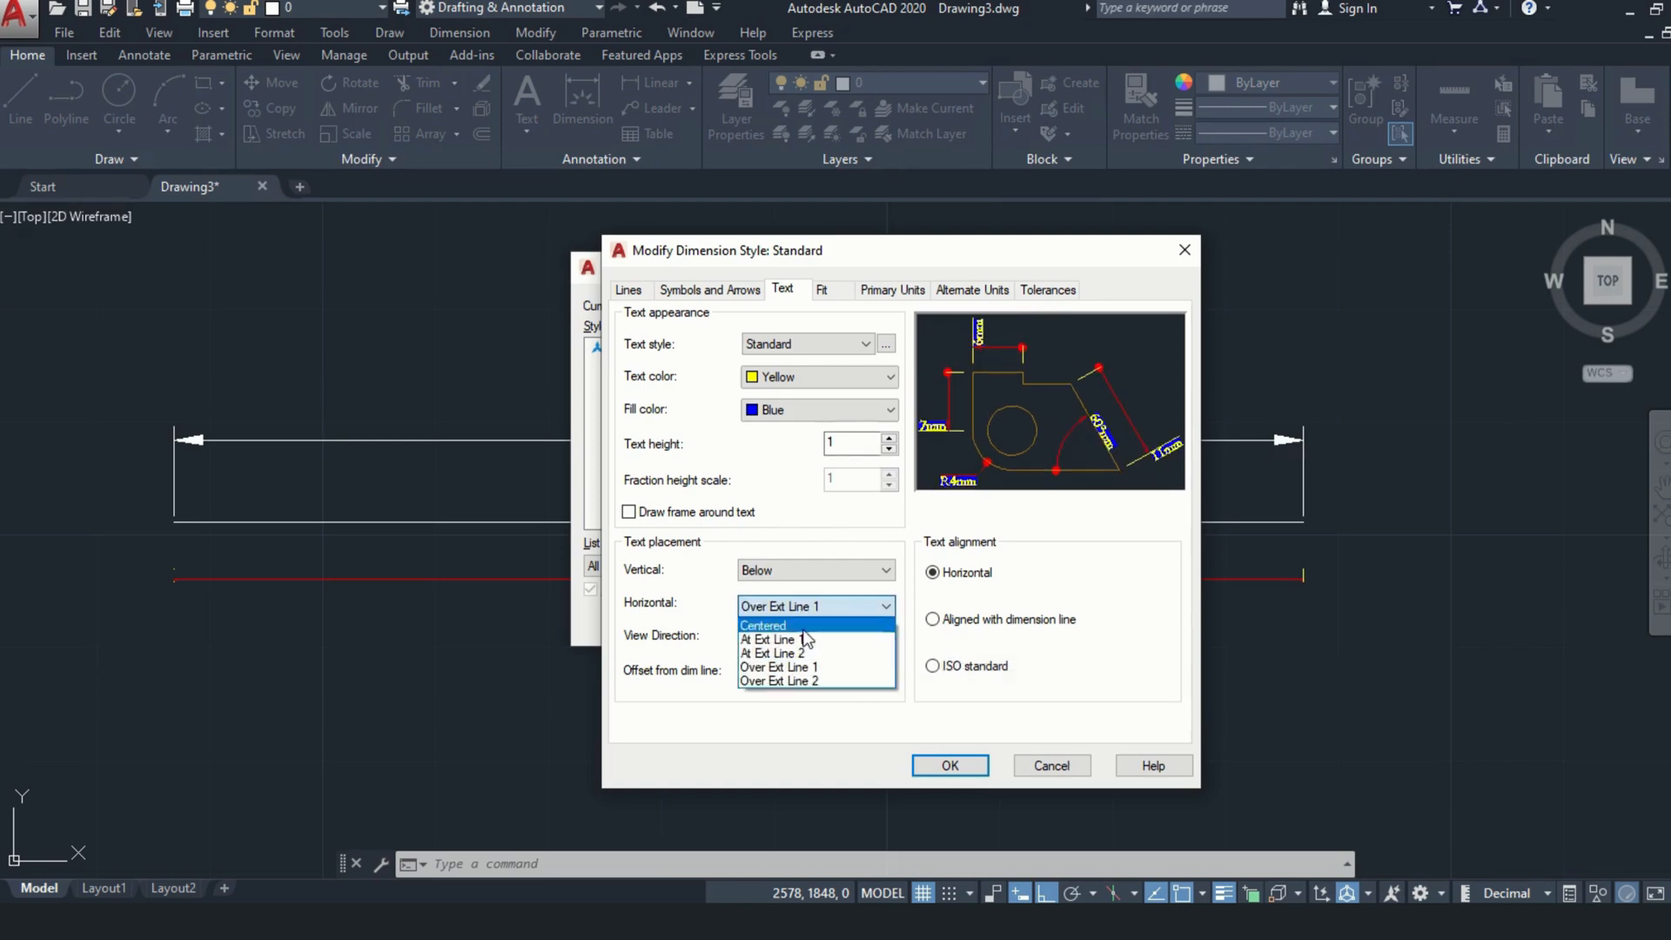
click(814, 683)
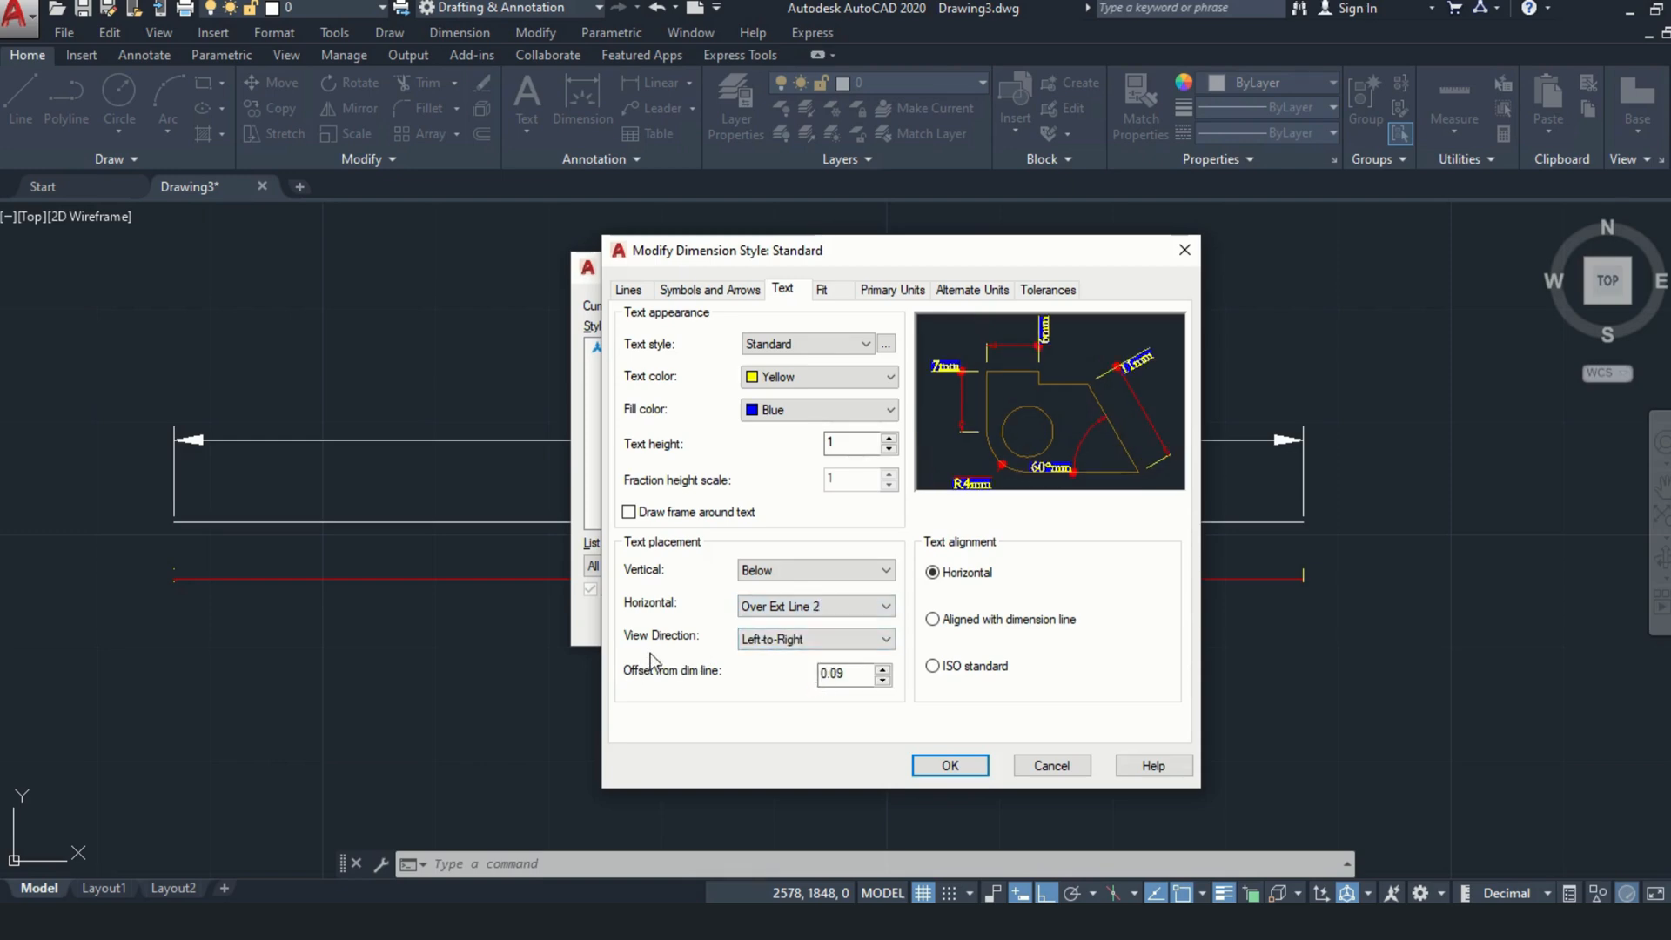
Try the Right-to-Left view direction for the dimension text, and return it to Left-to-Right
click(769, 641)
click(770, 672)
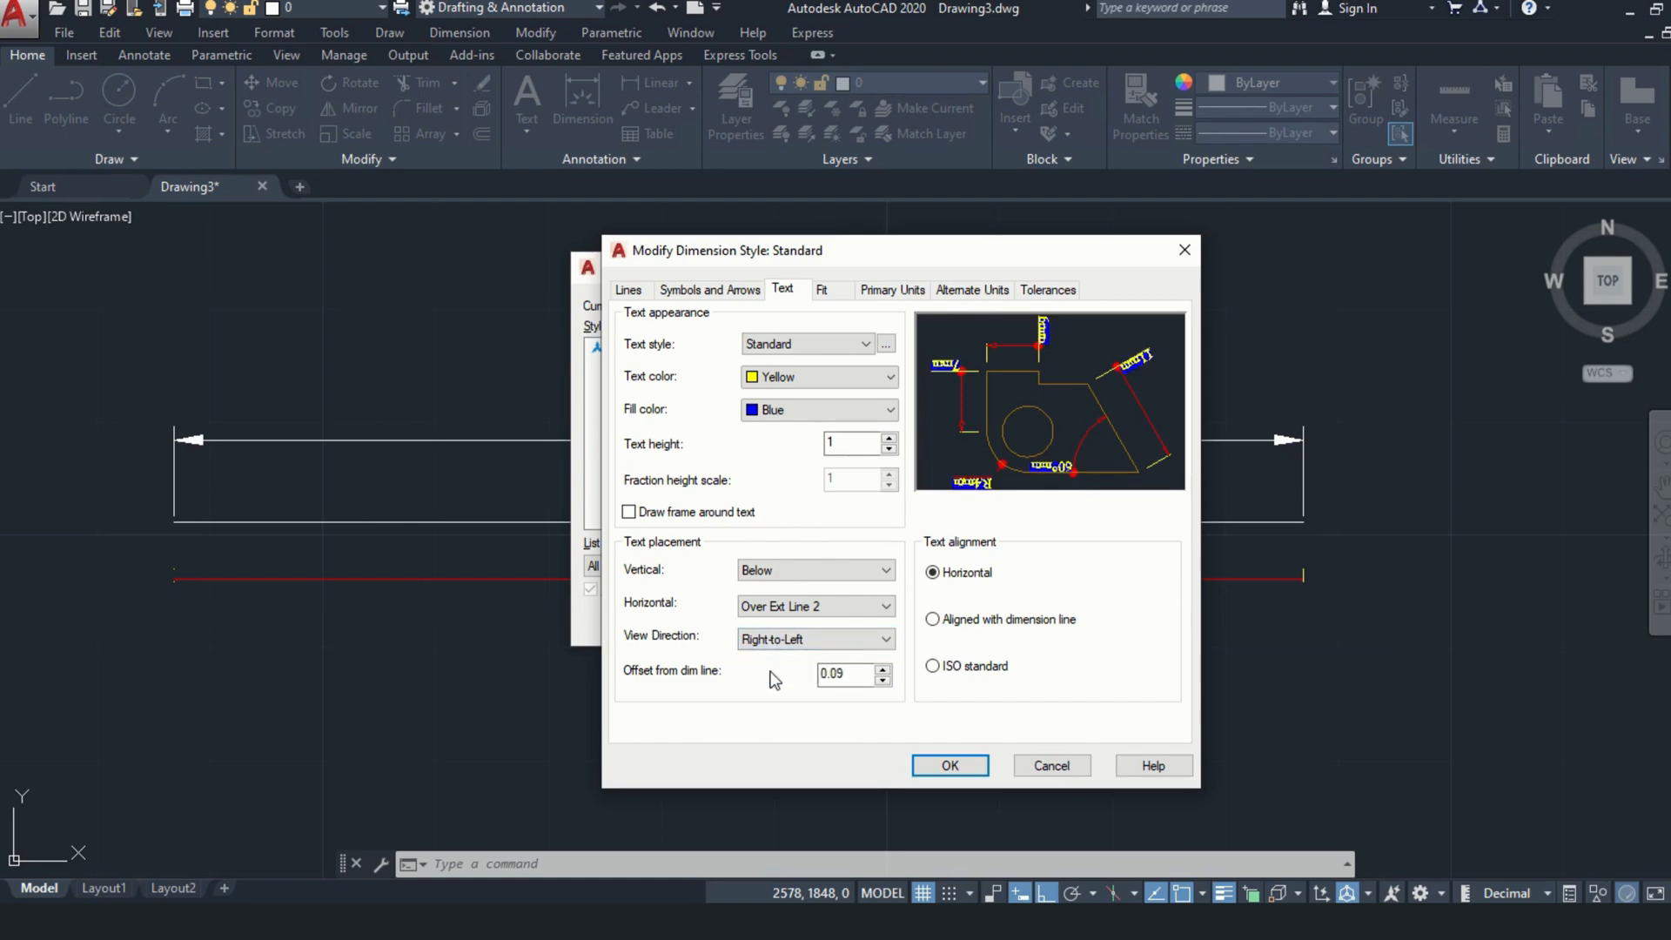
click(771, 639)
click(772, 656)
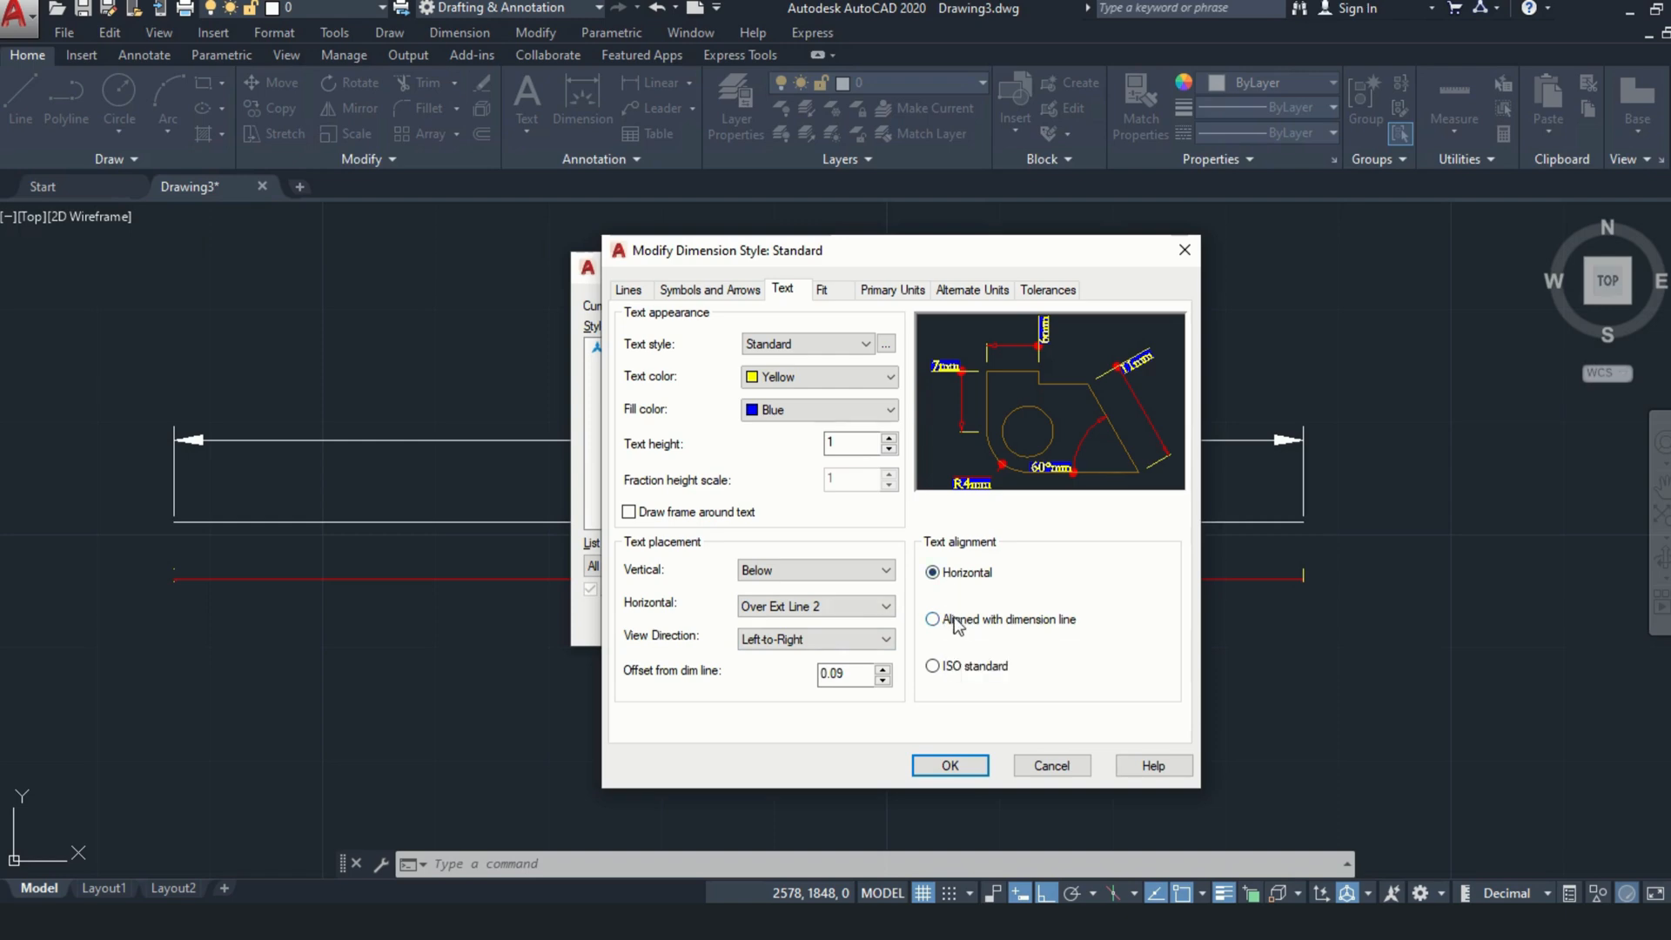
Try aligning the dimension text with the dimension line, and switch the alignment back to Horizontal
click(856, 612)
click(858, 612)
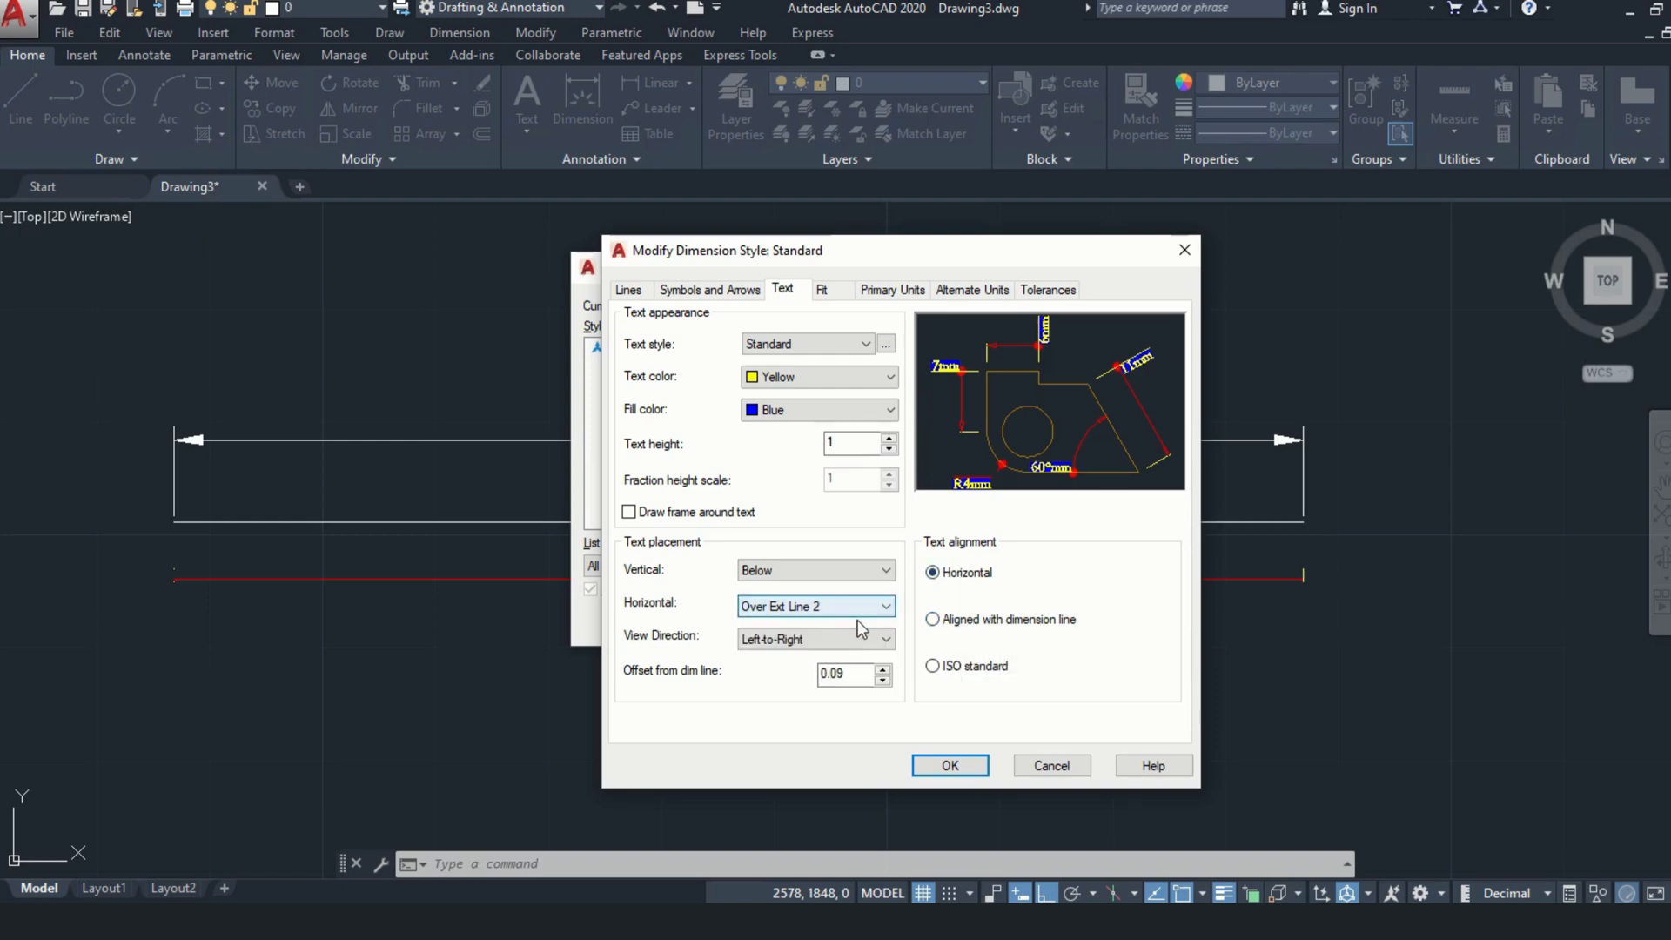
click(950, 621)
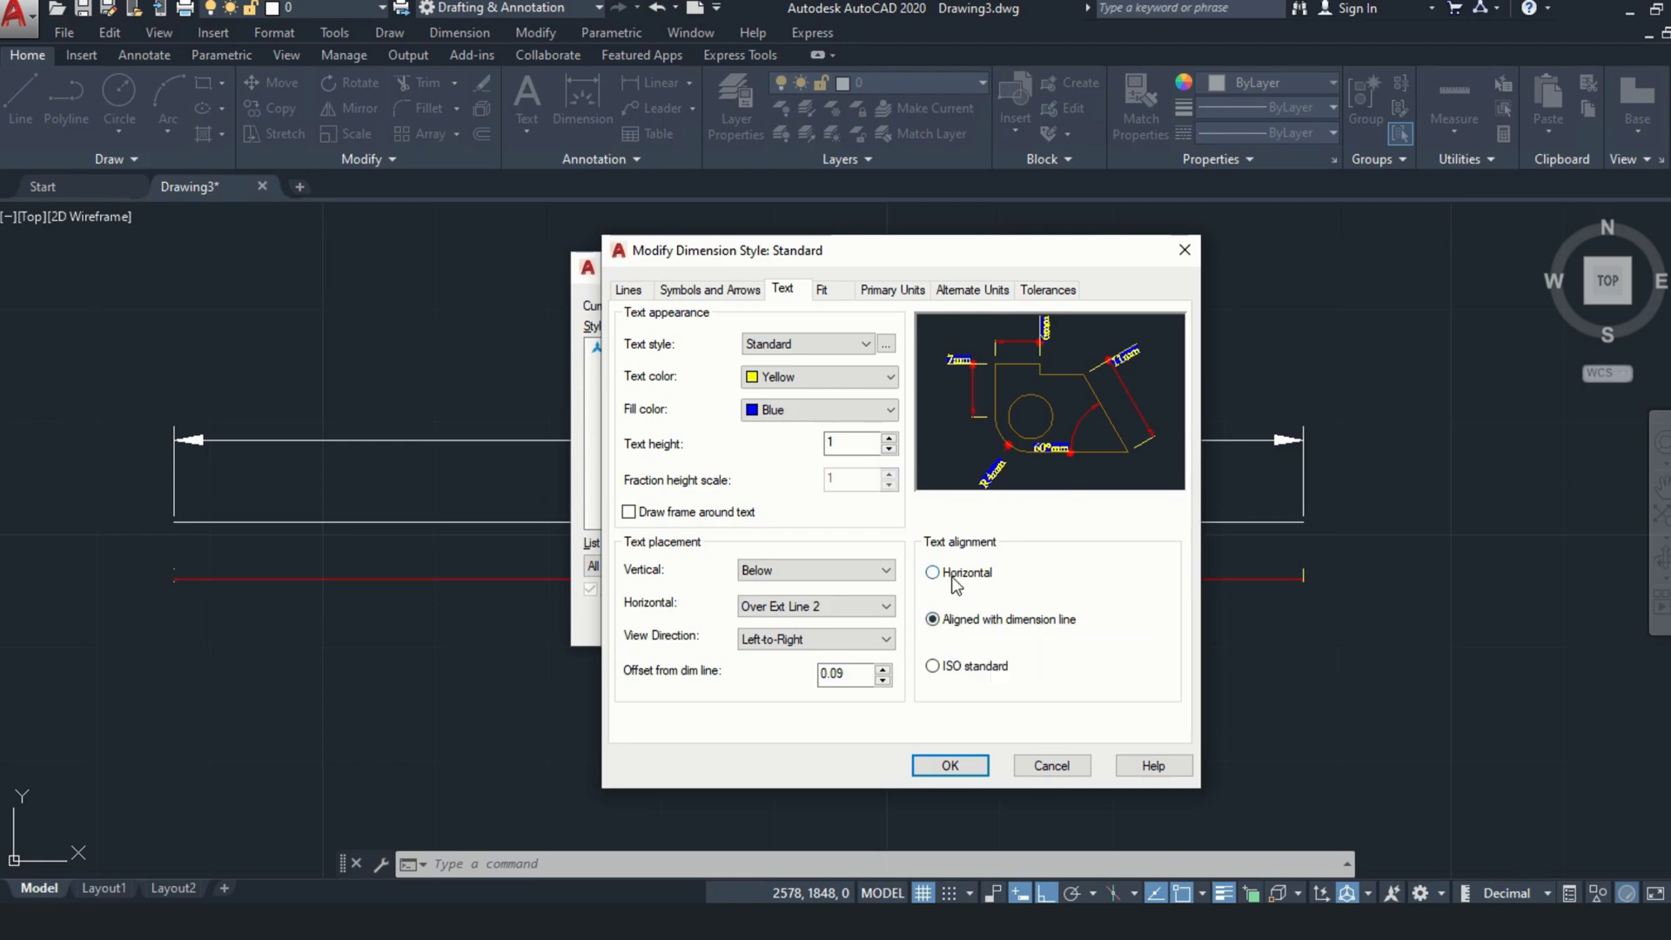
click(954, 580)
Set both the horizontal and the vertical placement of the dimension text to Centered
click(818, 608)
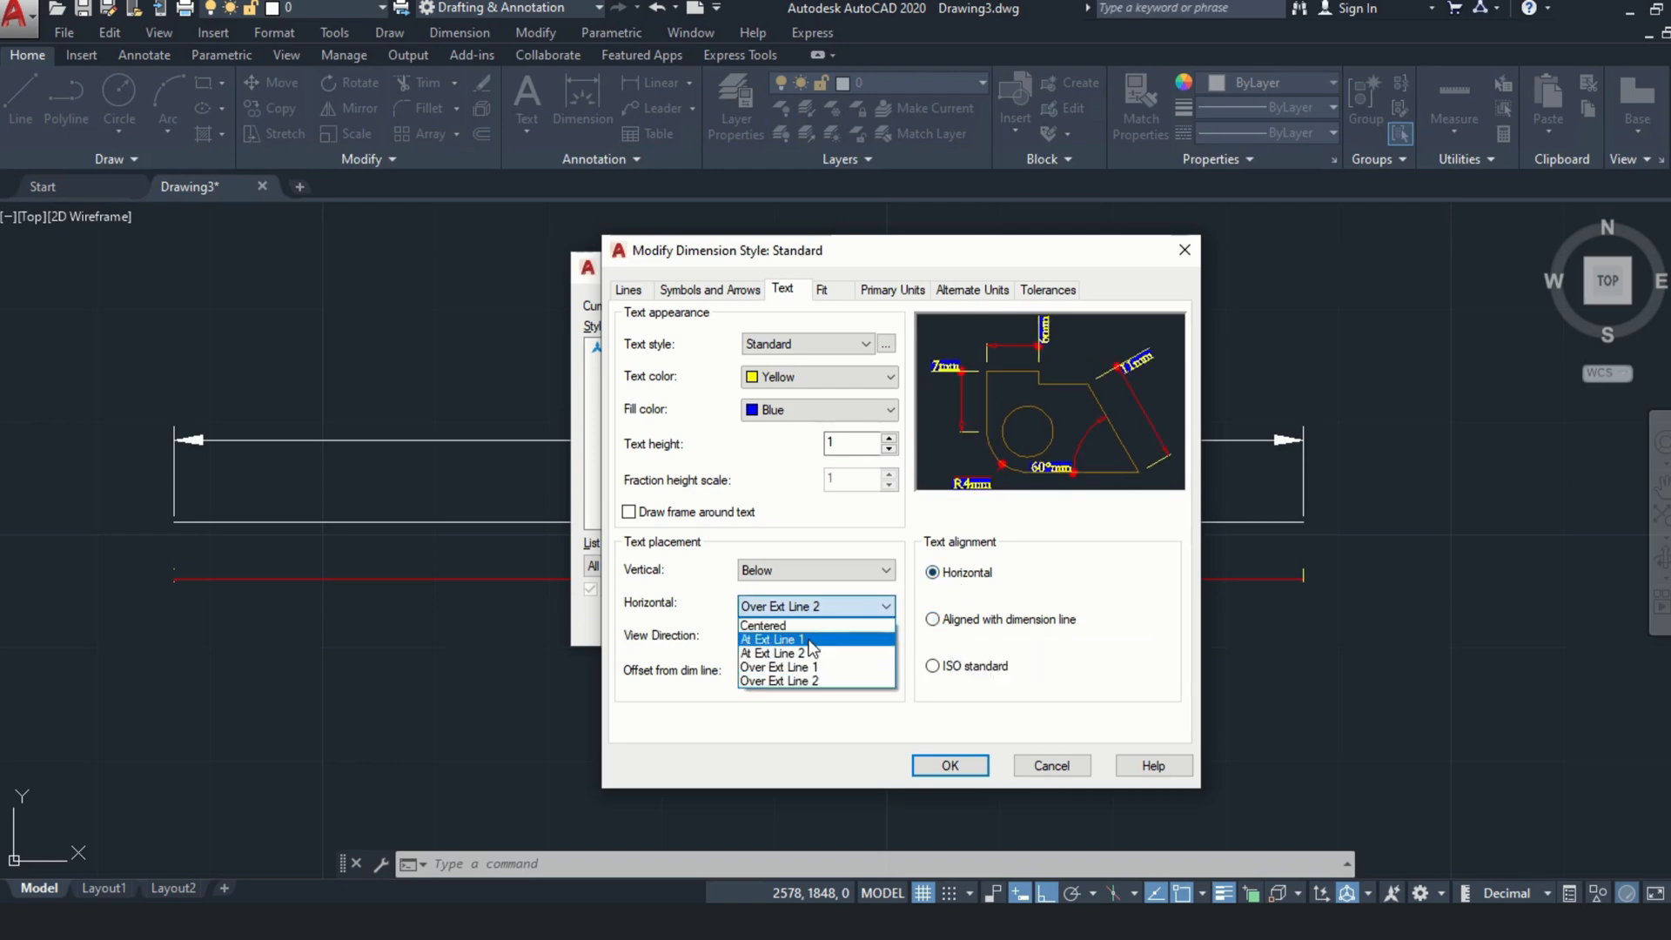
click(814, 625)
click(811, 640)
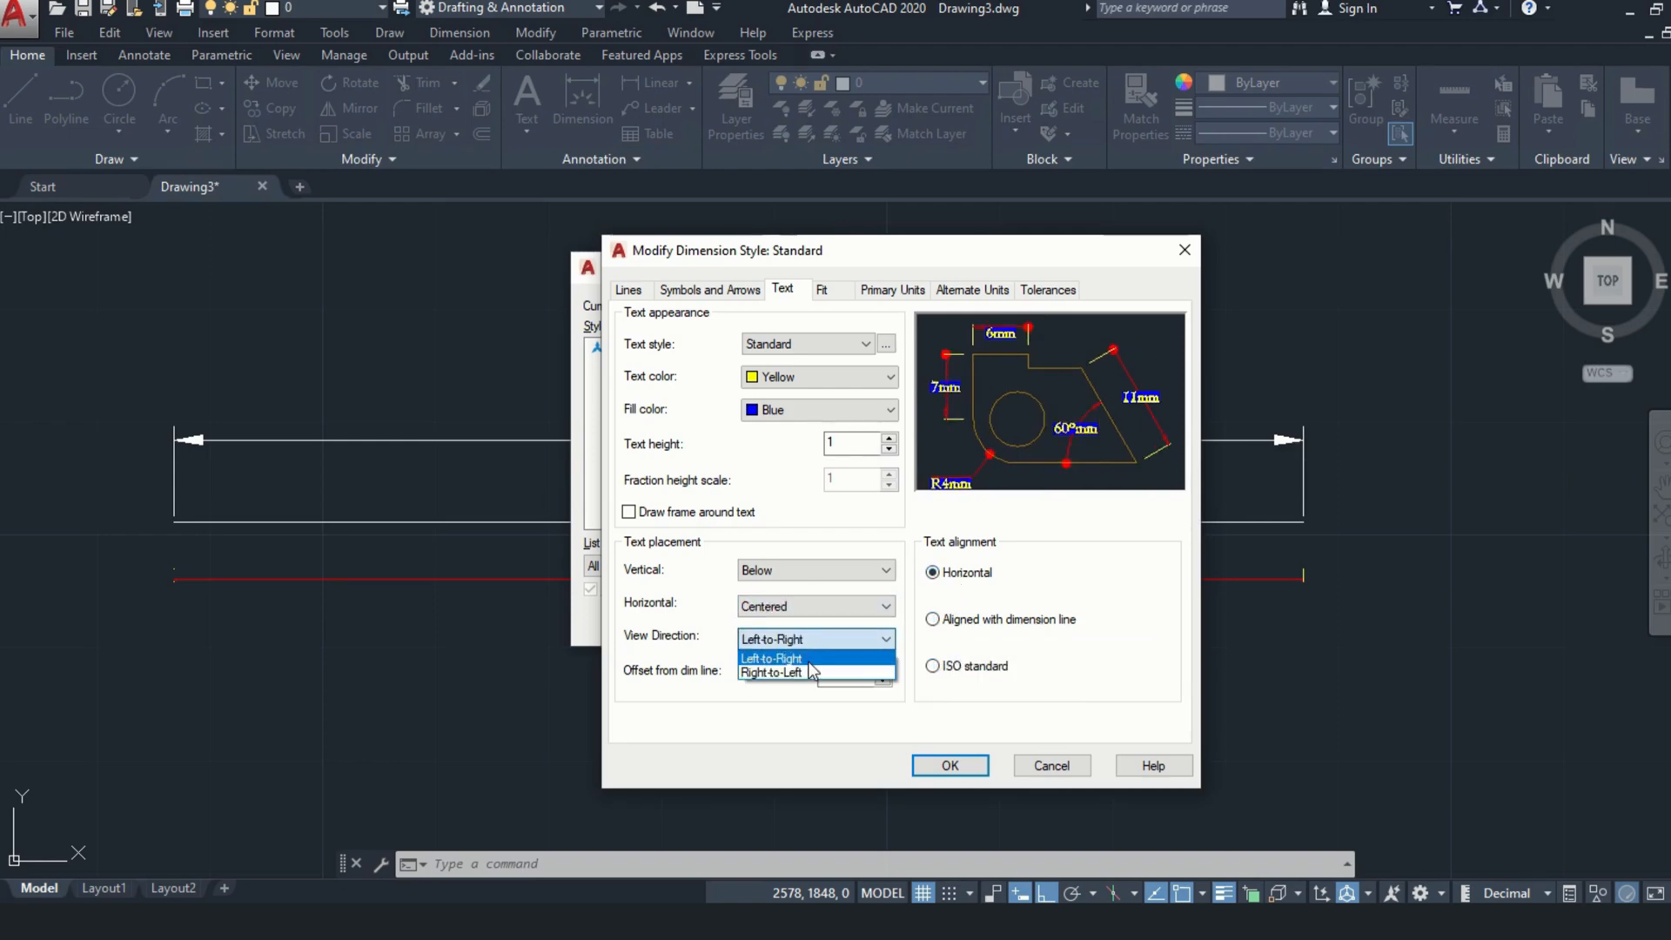
click(797, 569)
click(794, 579)
click(791, 587)
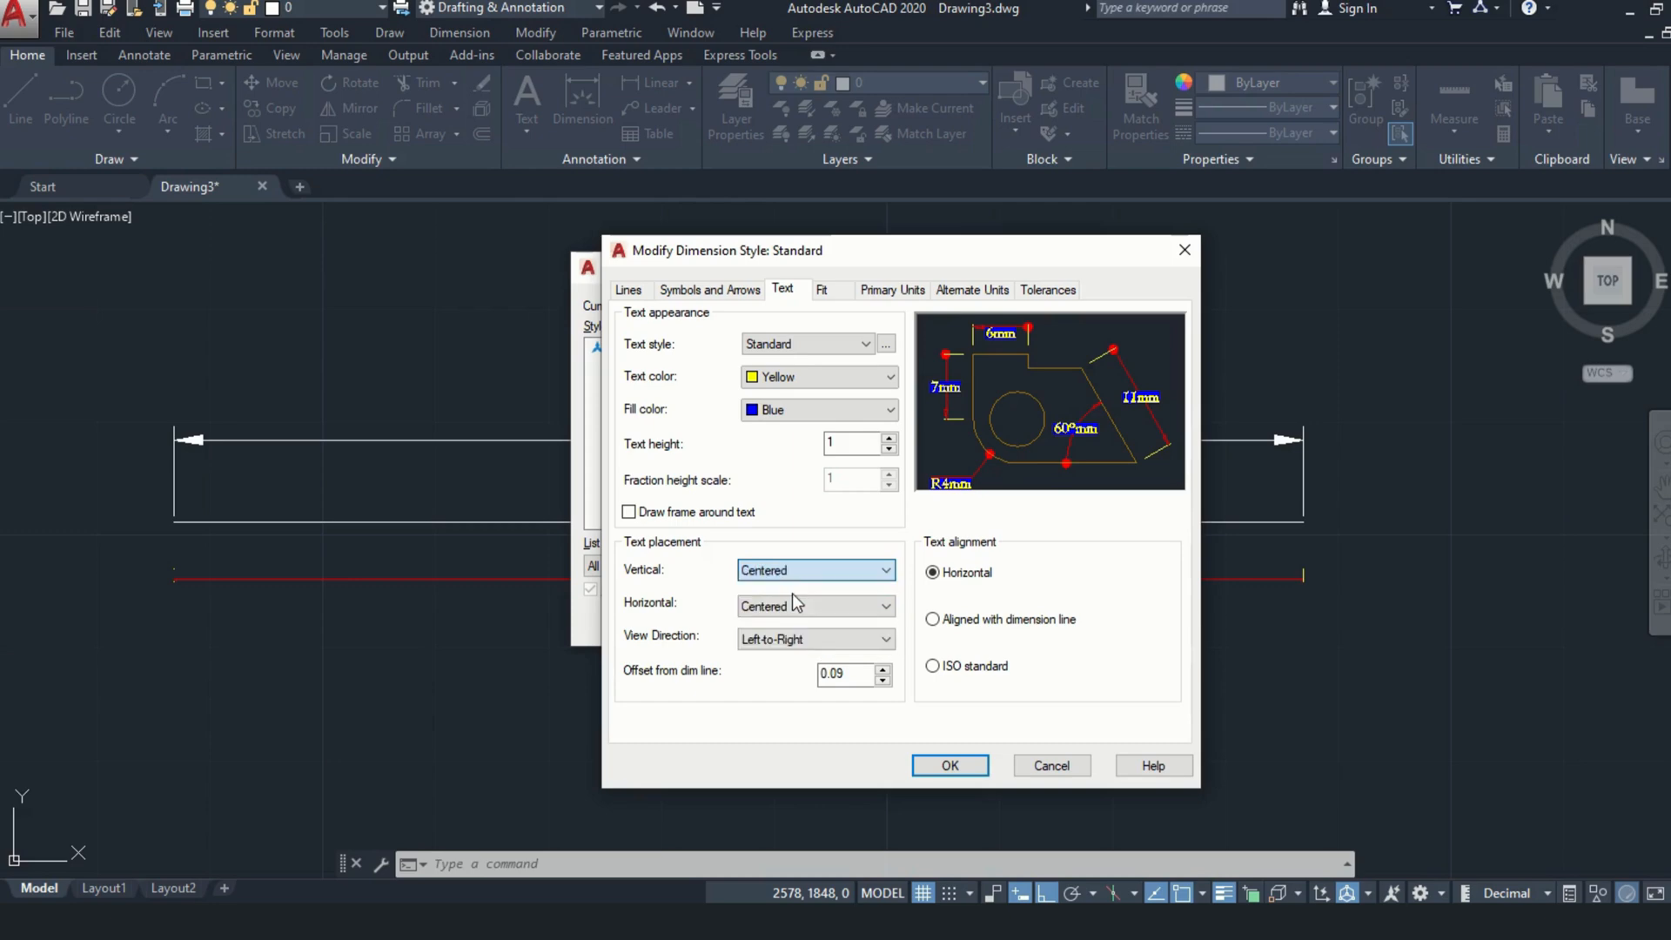
Compare the text alignment options, and set the dimension text to Aligned with dimension line
click(1012, 623)
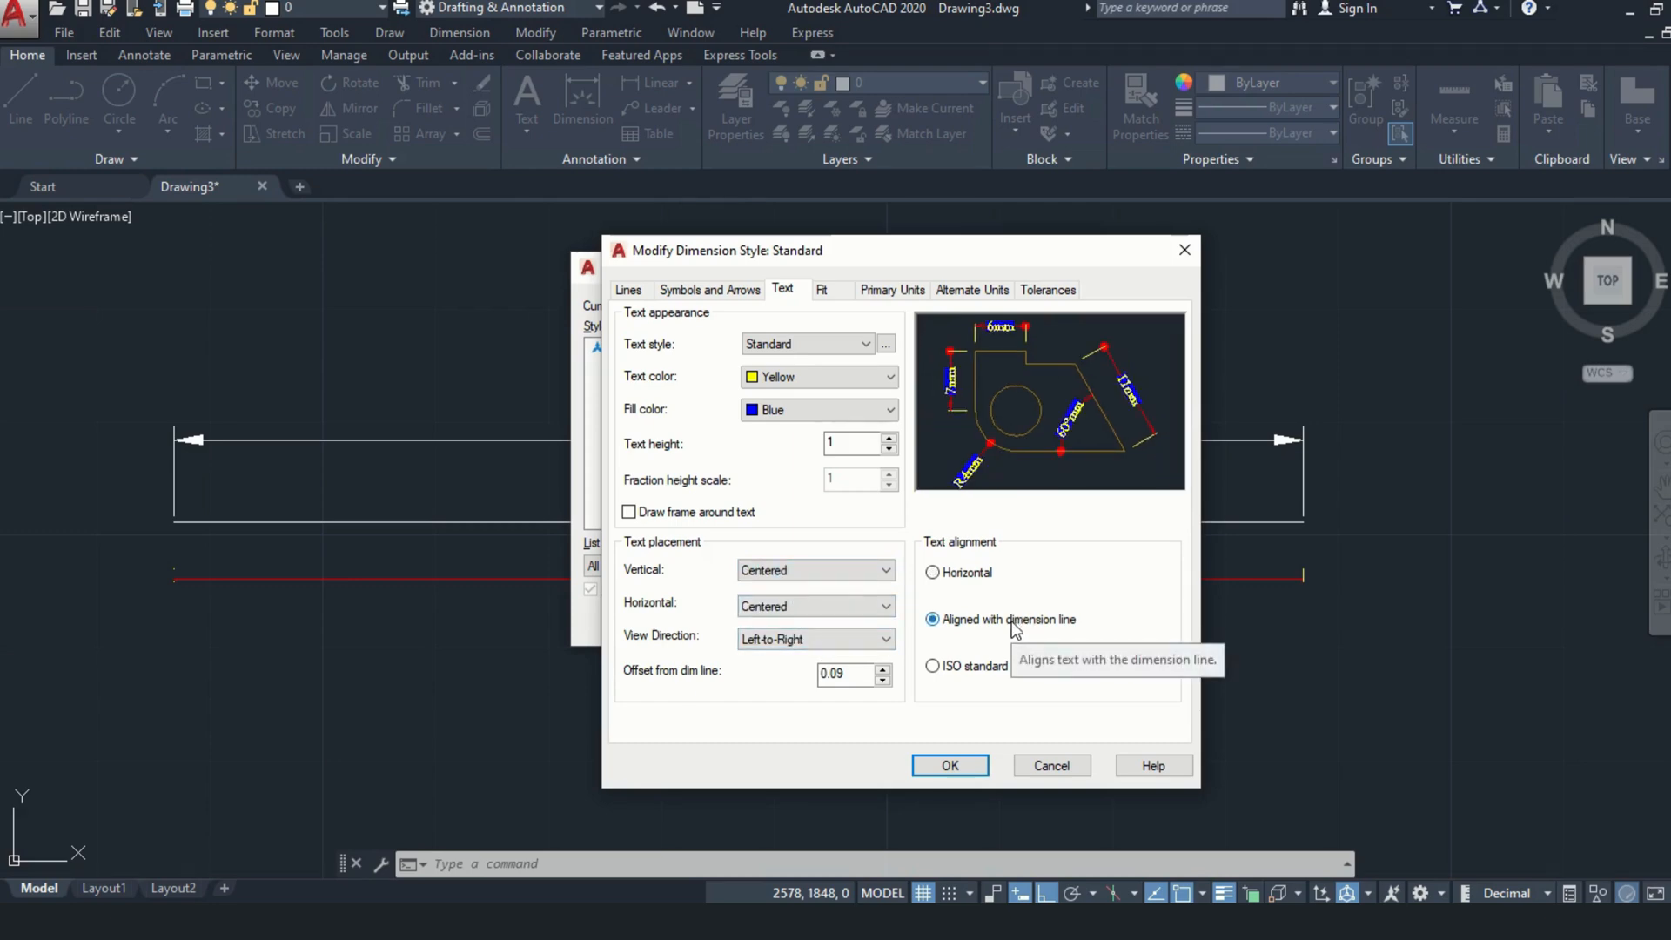
click(976, 574)
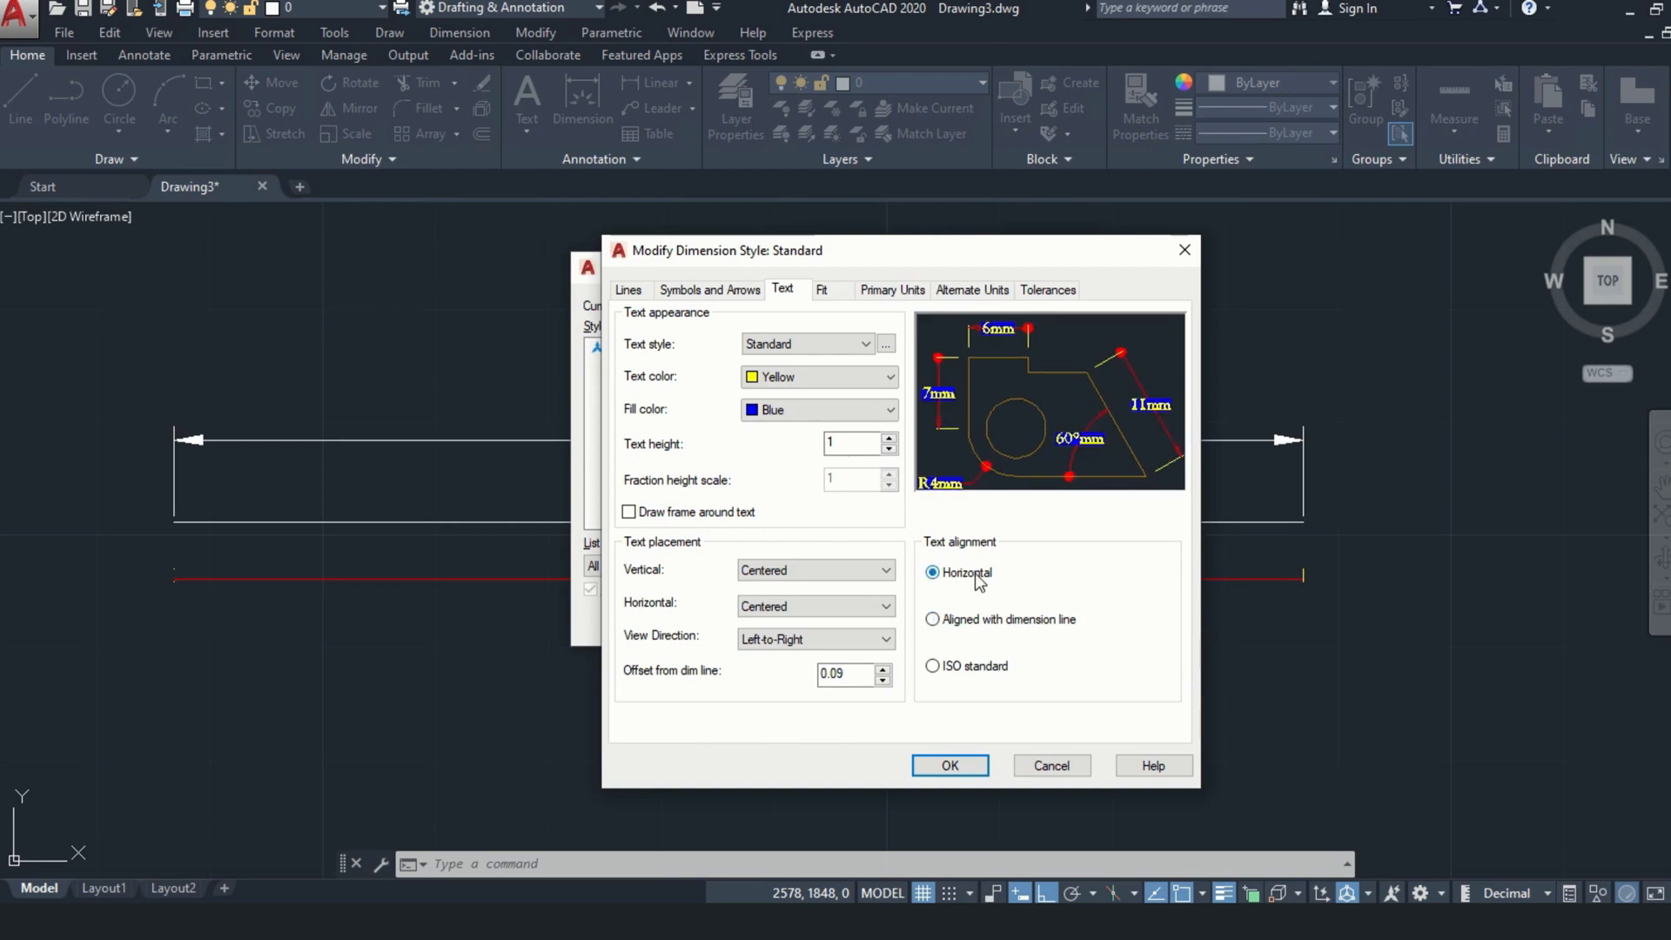
click(965, 666)
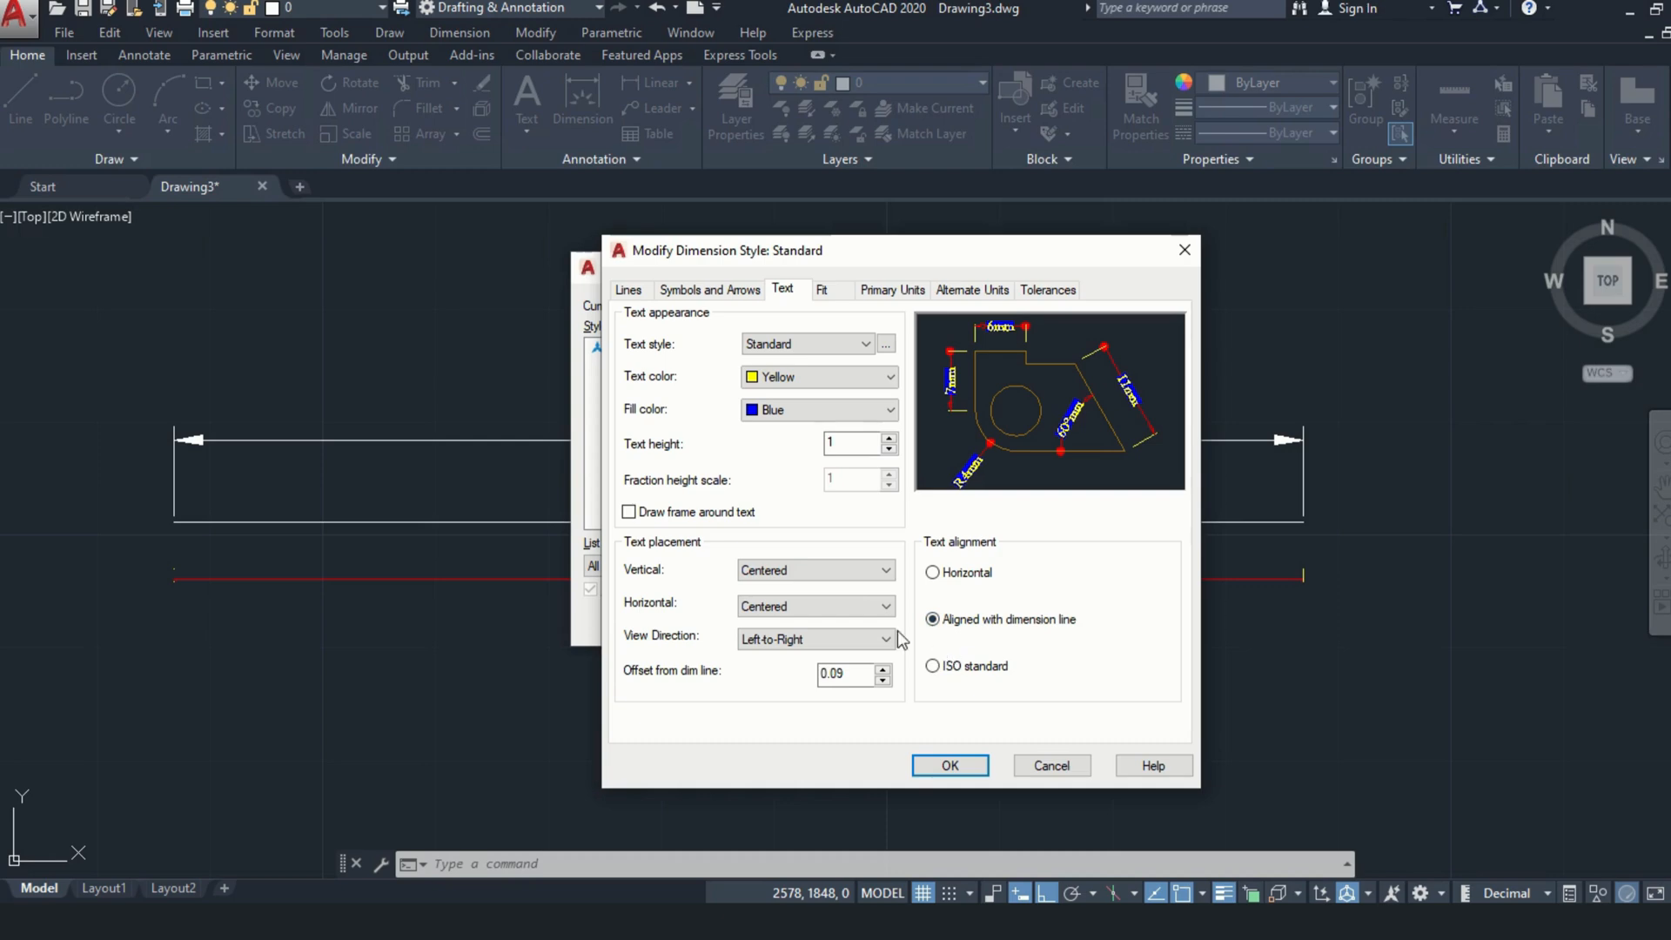
Try the Arrows, Text and Both text and arrows fit options, and choose Always keep text between ext lines
click(827, 291)
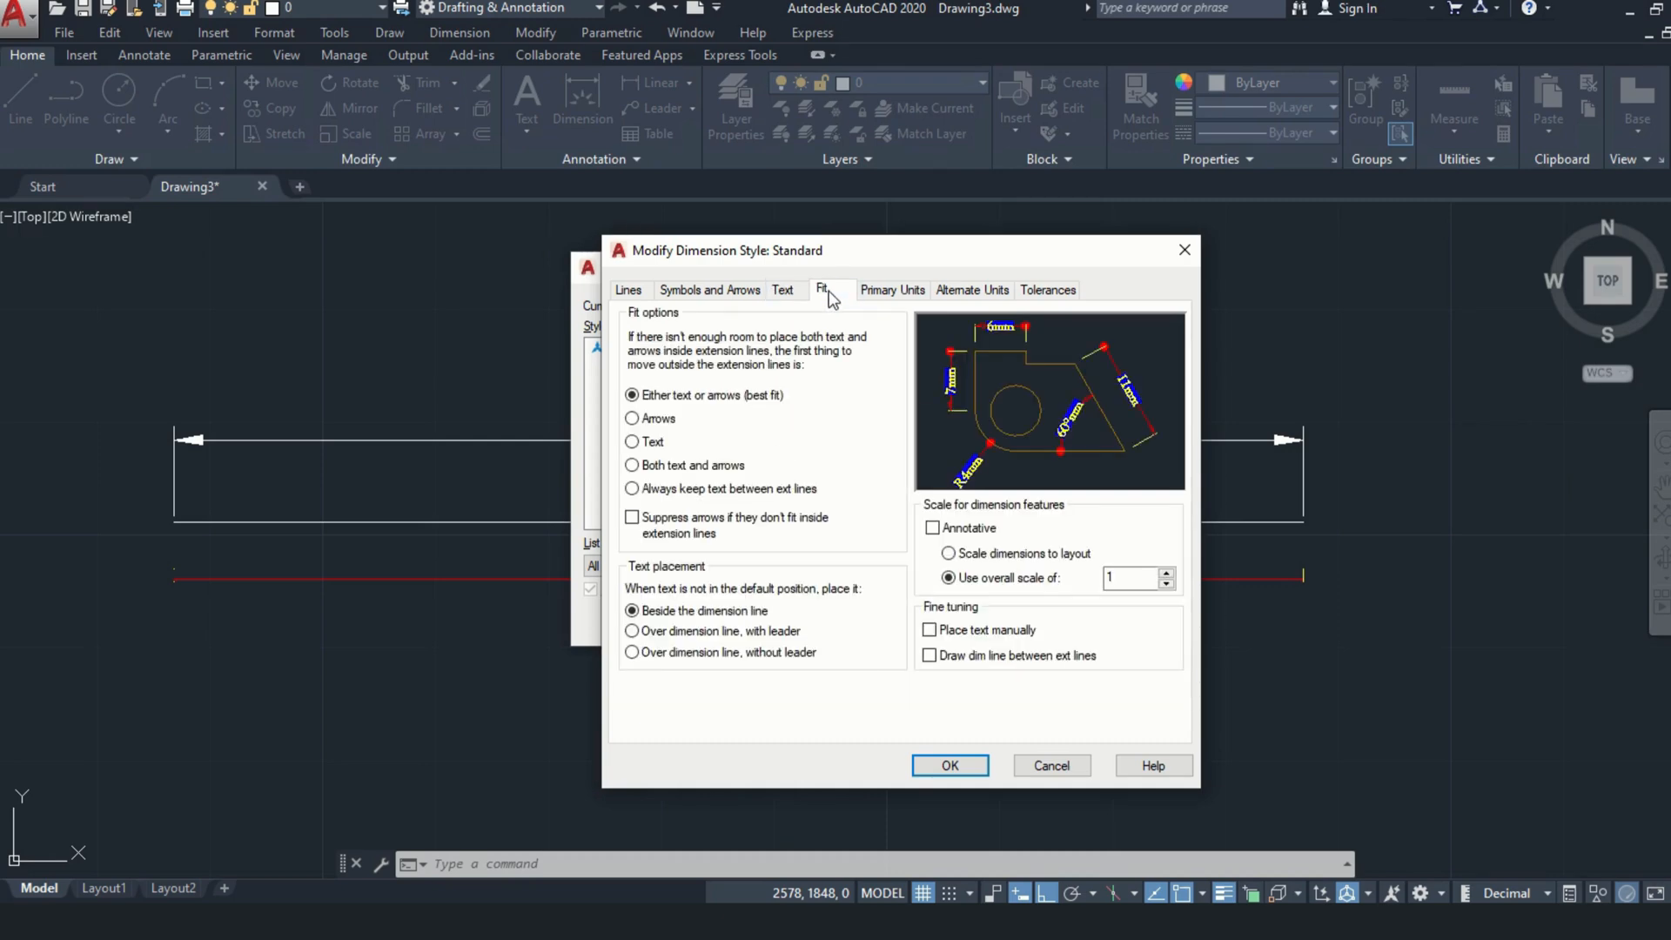
click(658, 420)
click(659, 444)
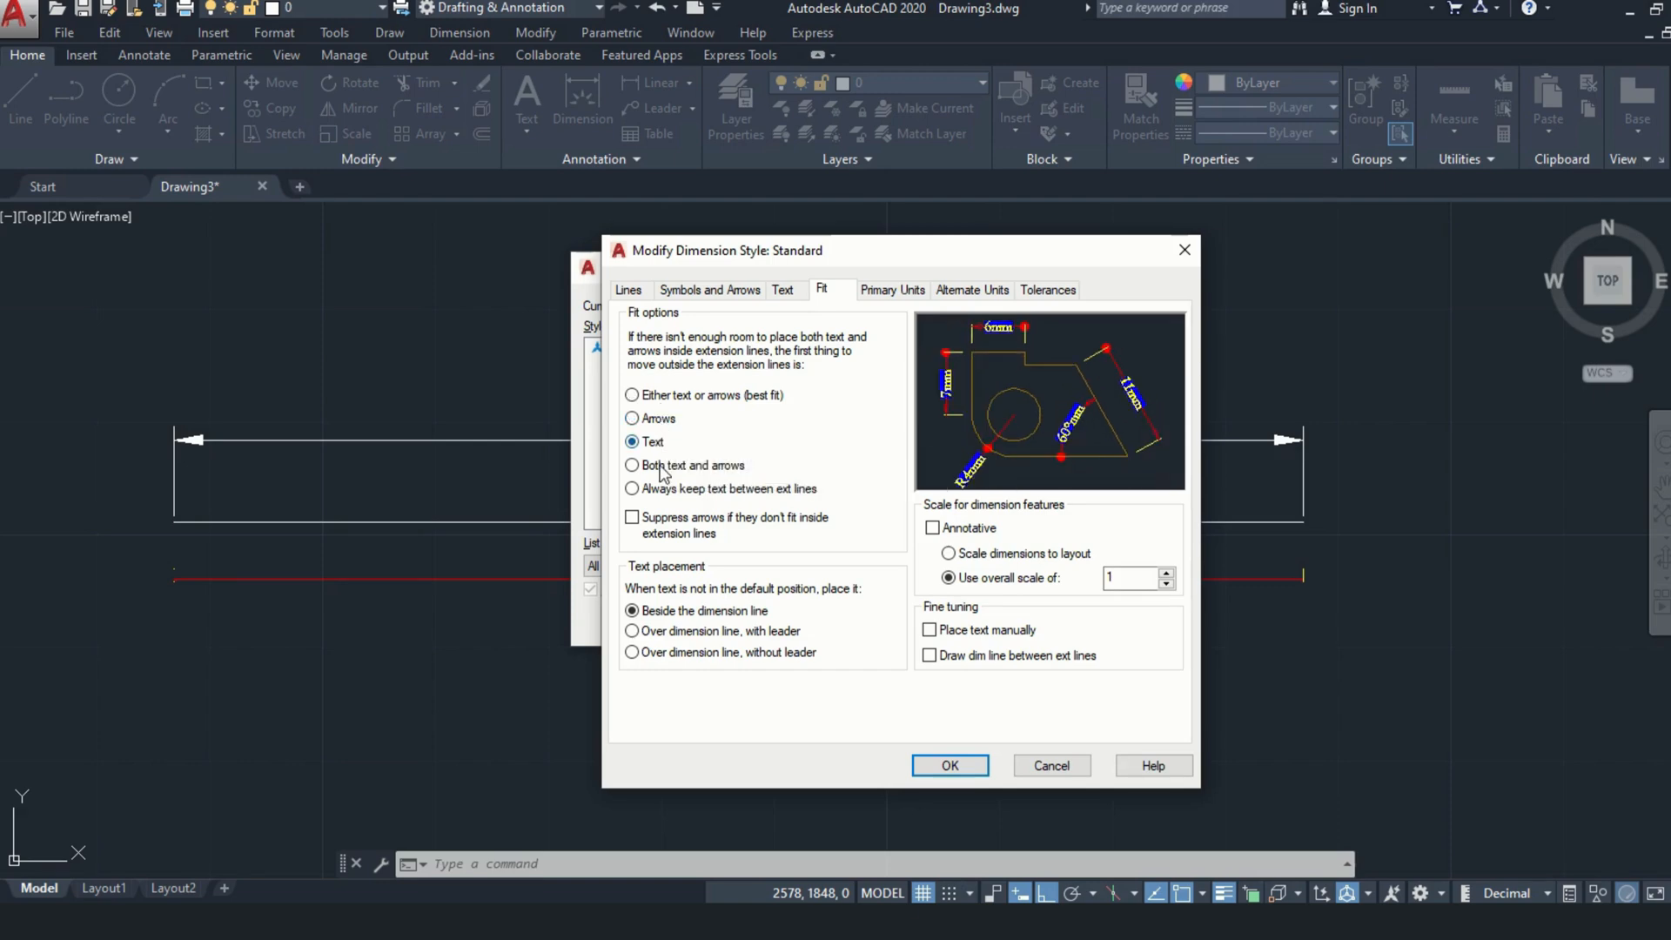
click(660, 466)
click(661, 489)
Suppress arrows that don't fit inside the extension lines, and place displaced text over the dimension line without leader
click(664, 519)
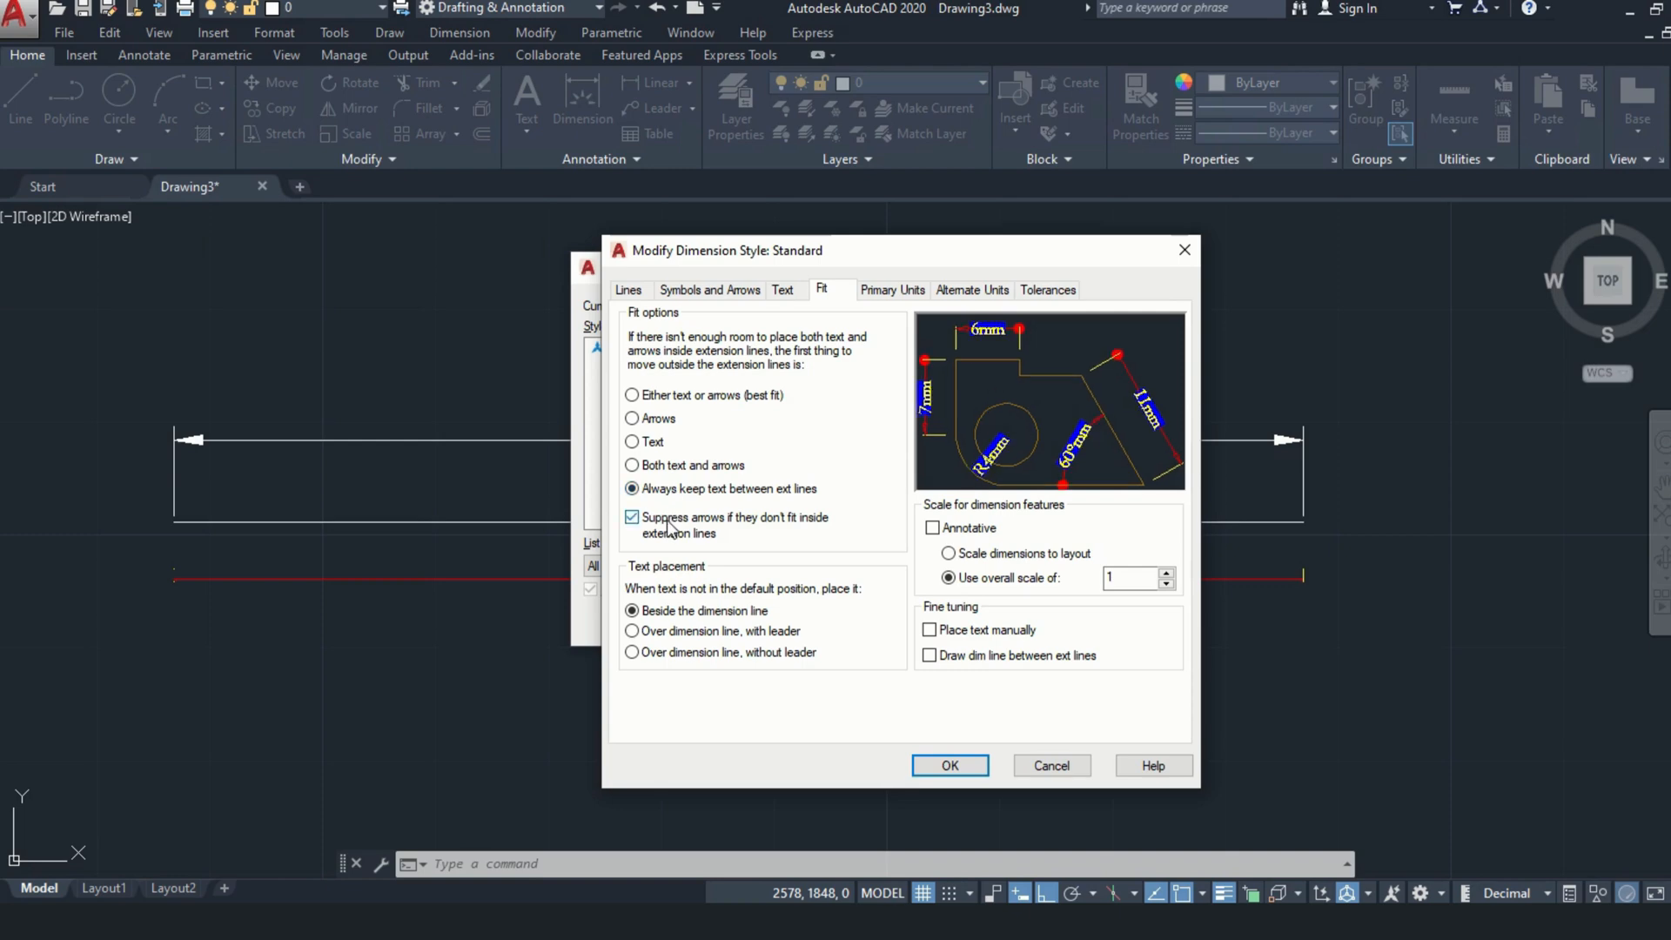
click(671, 631)
click(670, 655)
Try scaling the dimensions to layout, and switch back to using an overall scale
click(1122, 583)
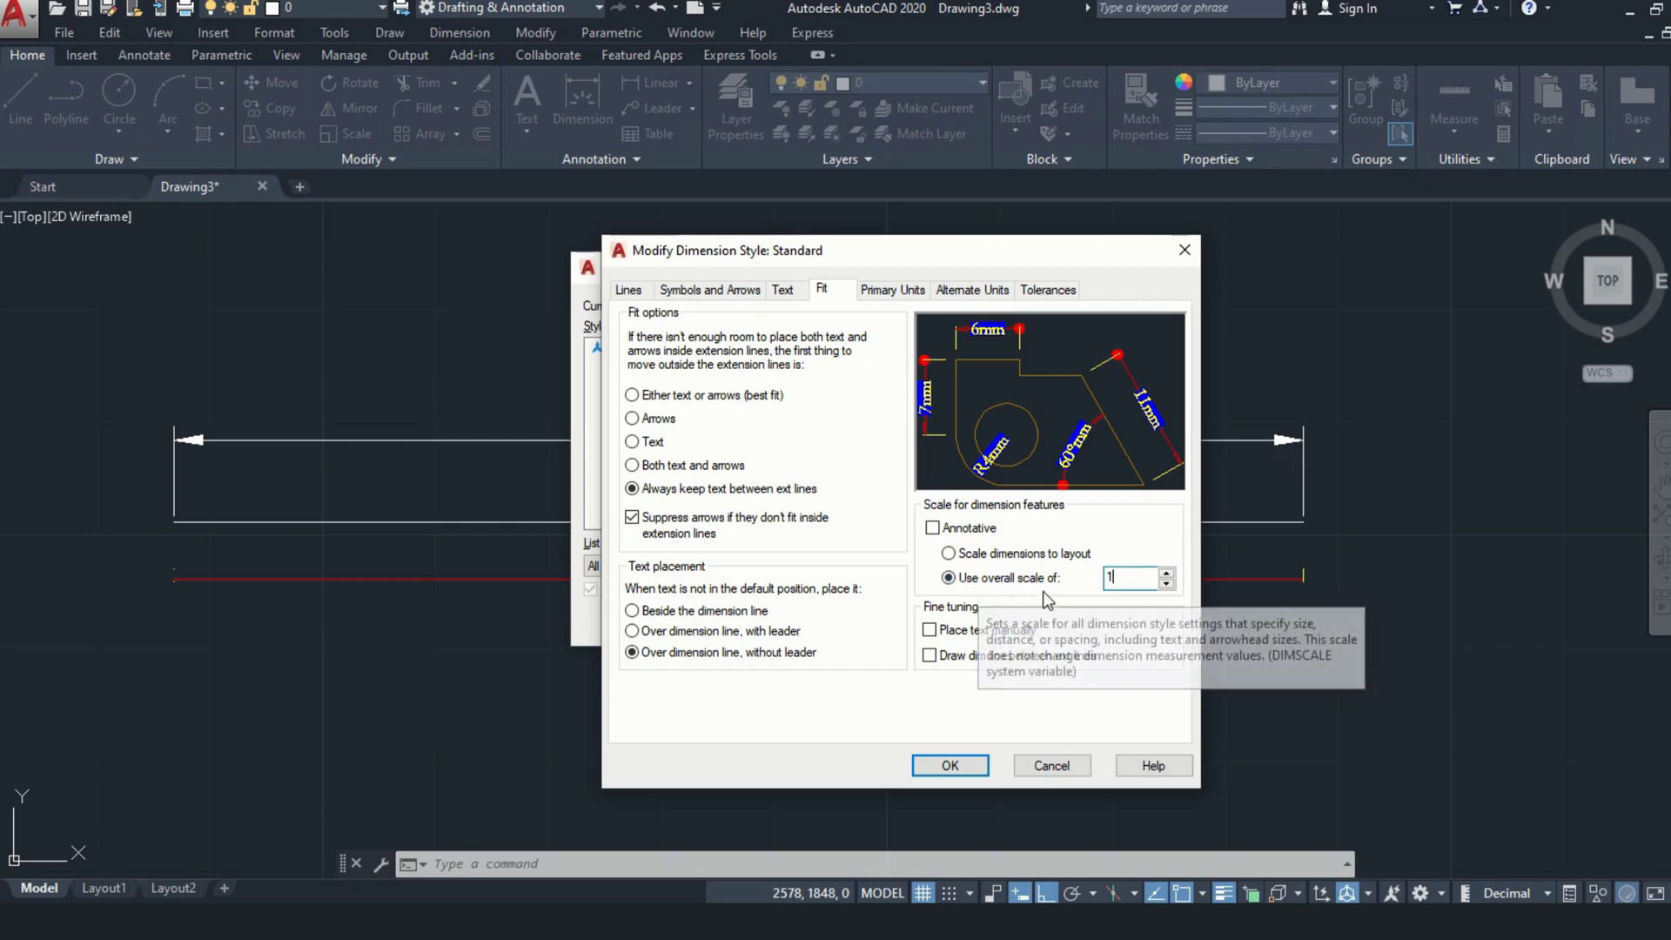
double_click(1120, 578)
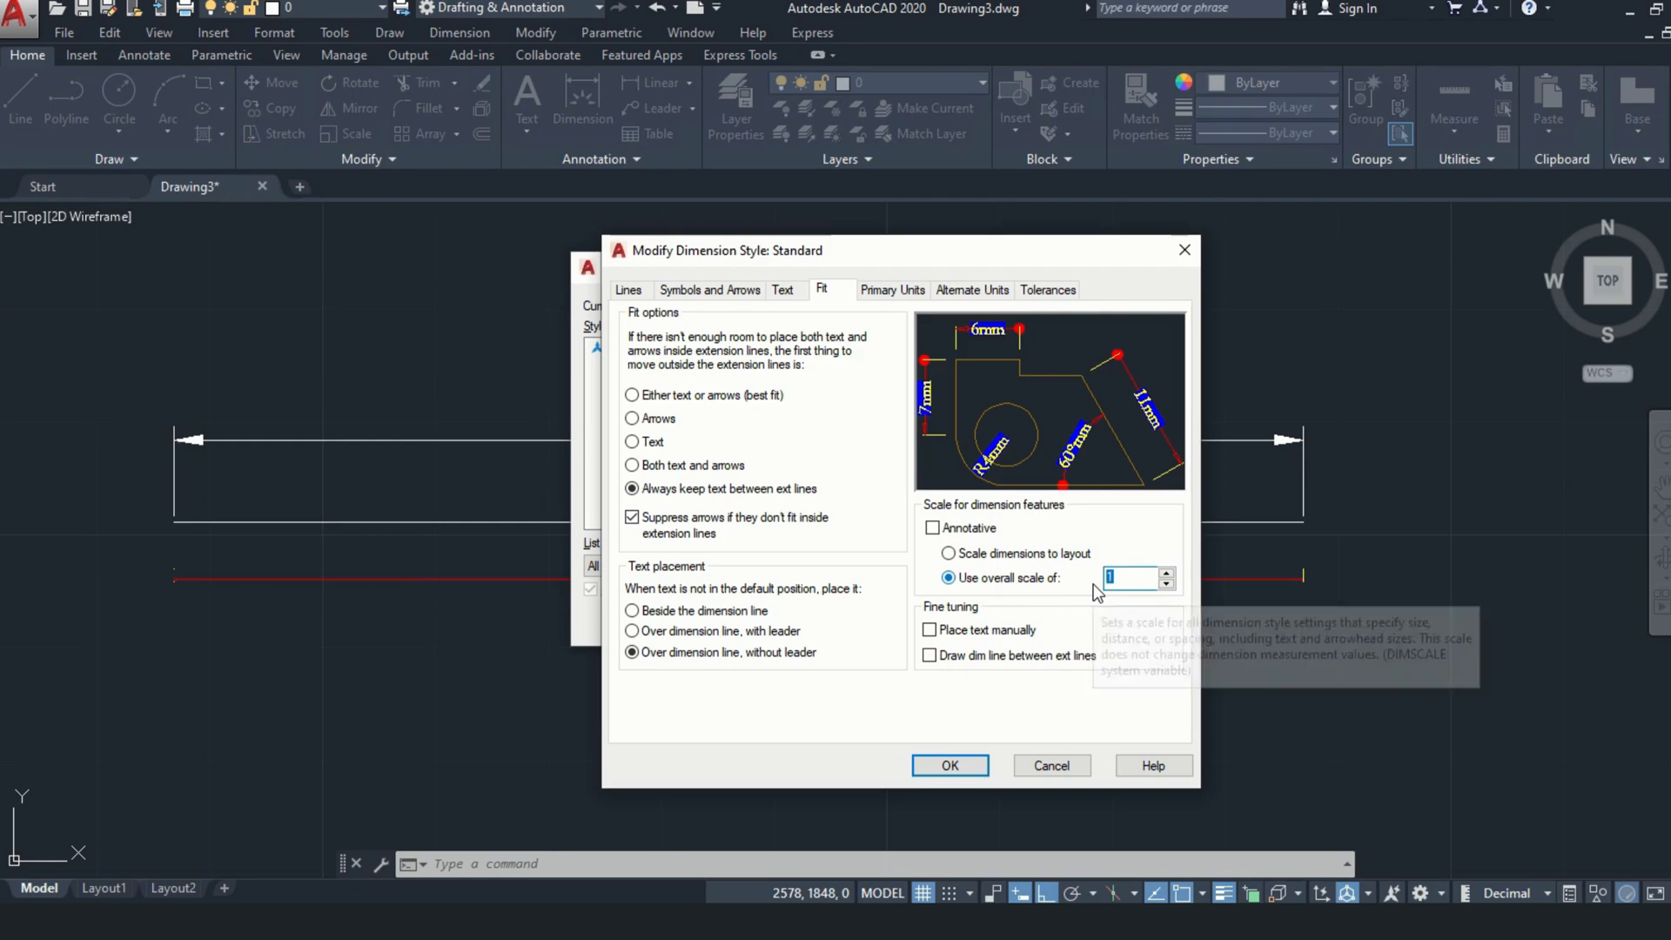
text(2)
click(1109, 552)
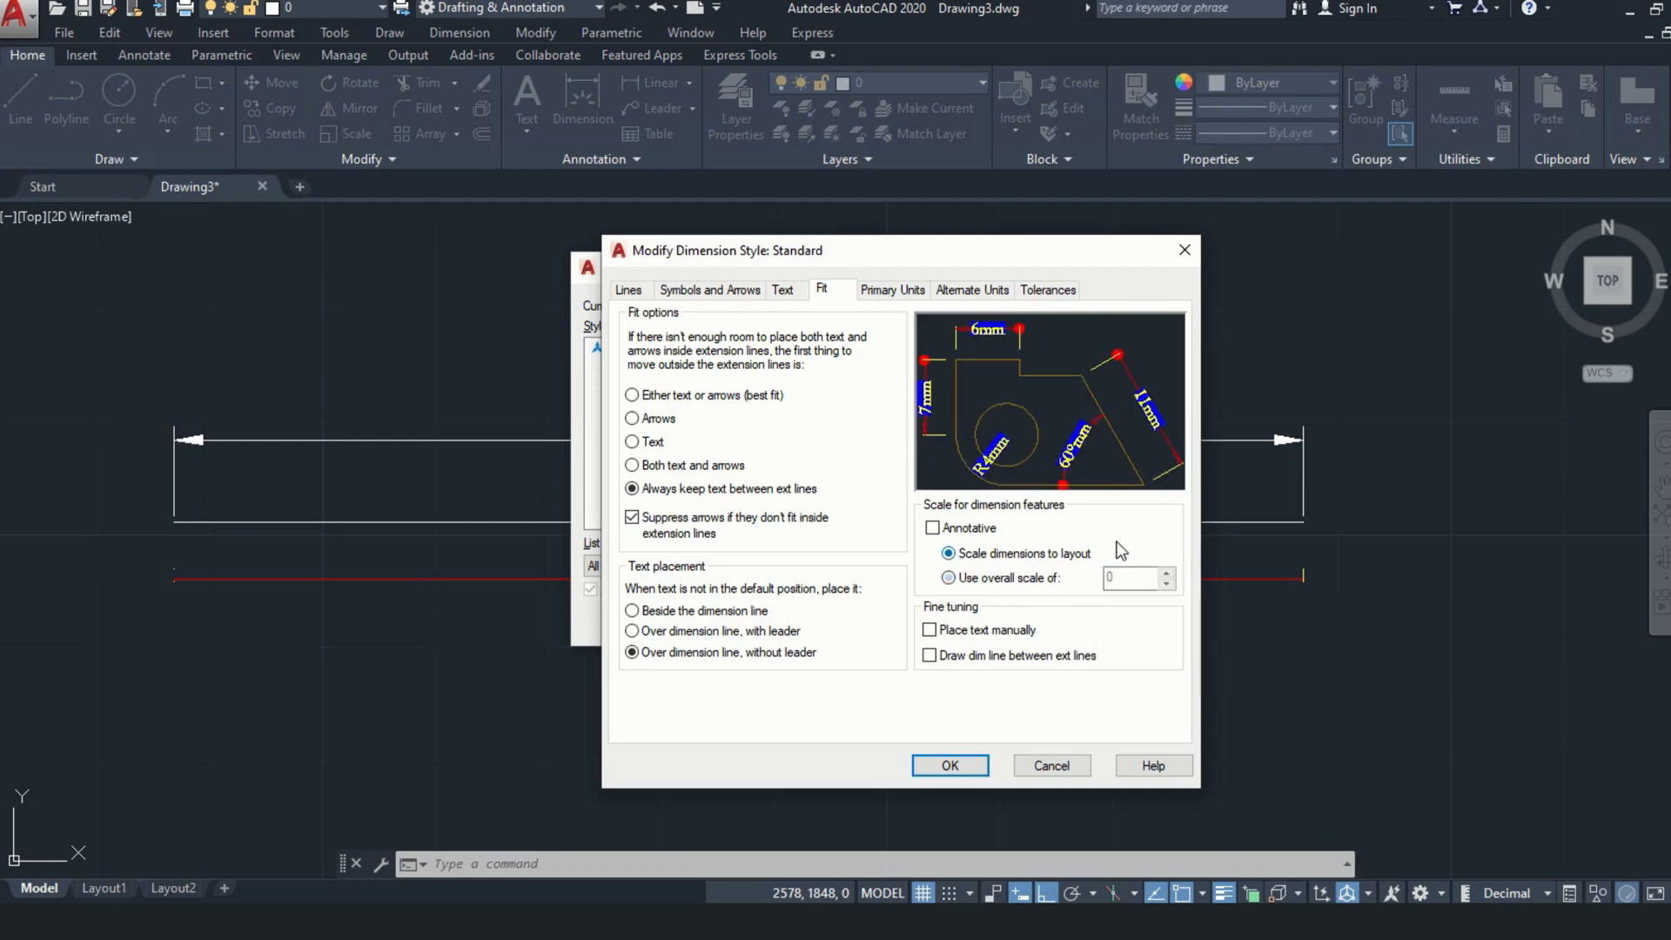
click(1022, 579)
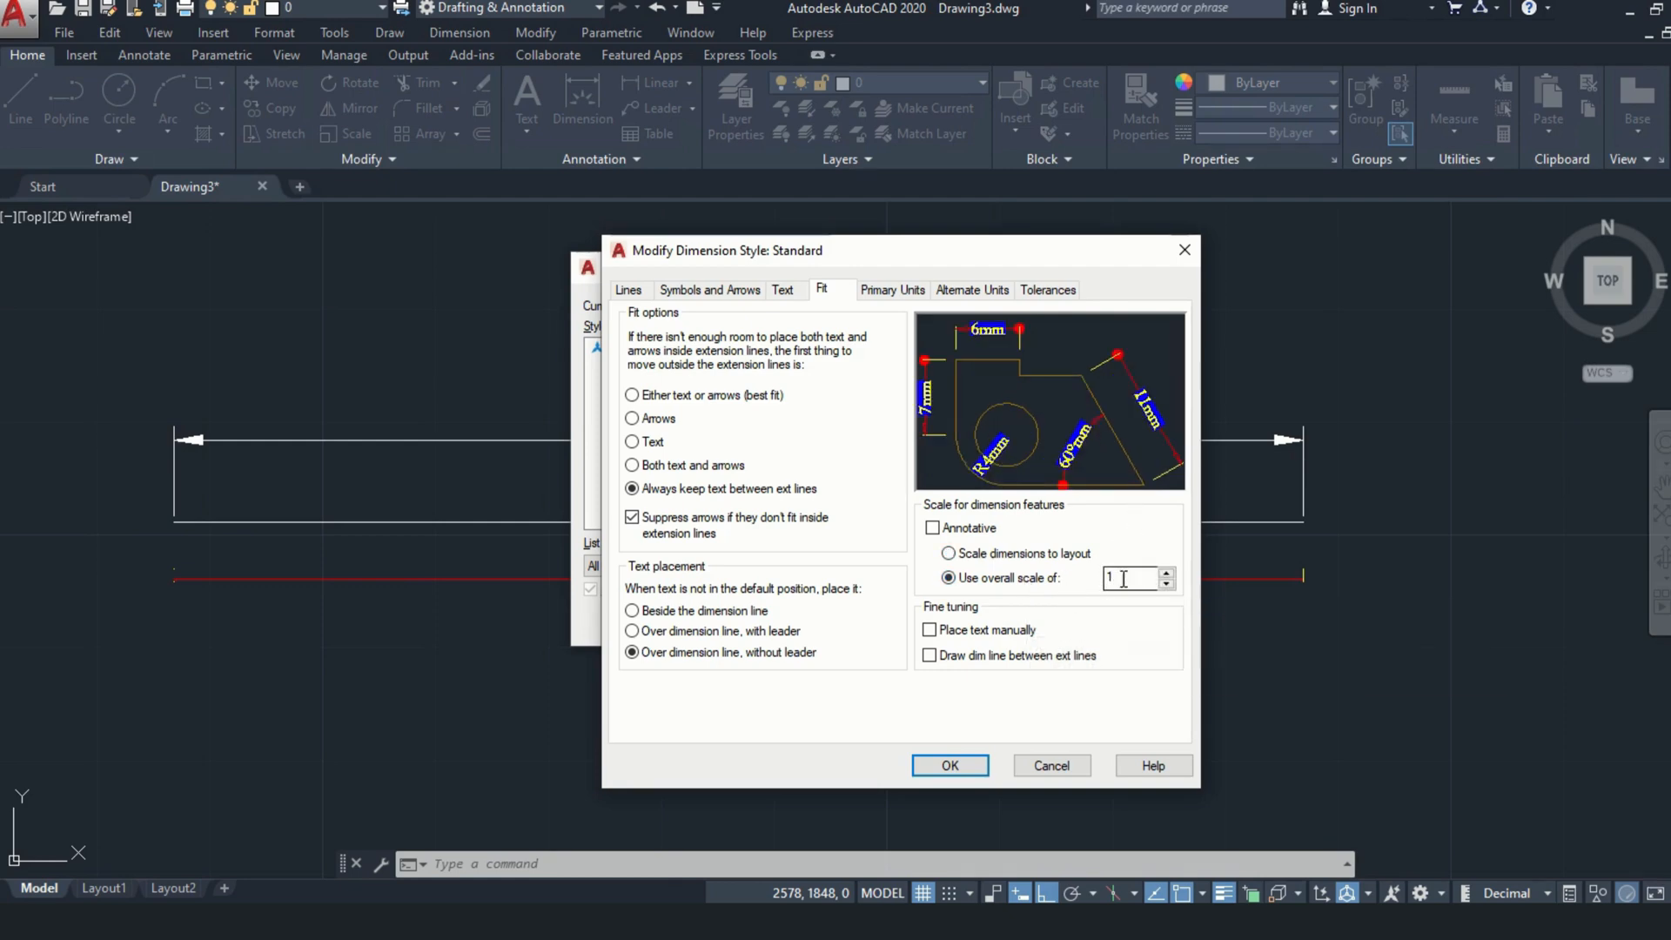
Try different overall scale values for the dimension features, and set the overall scale to 6
click(1166, 573)
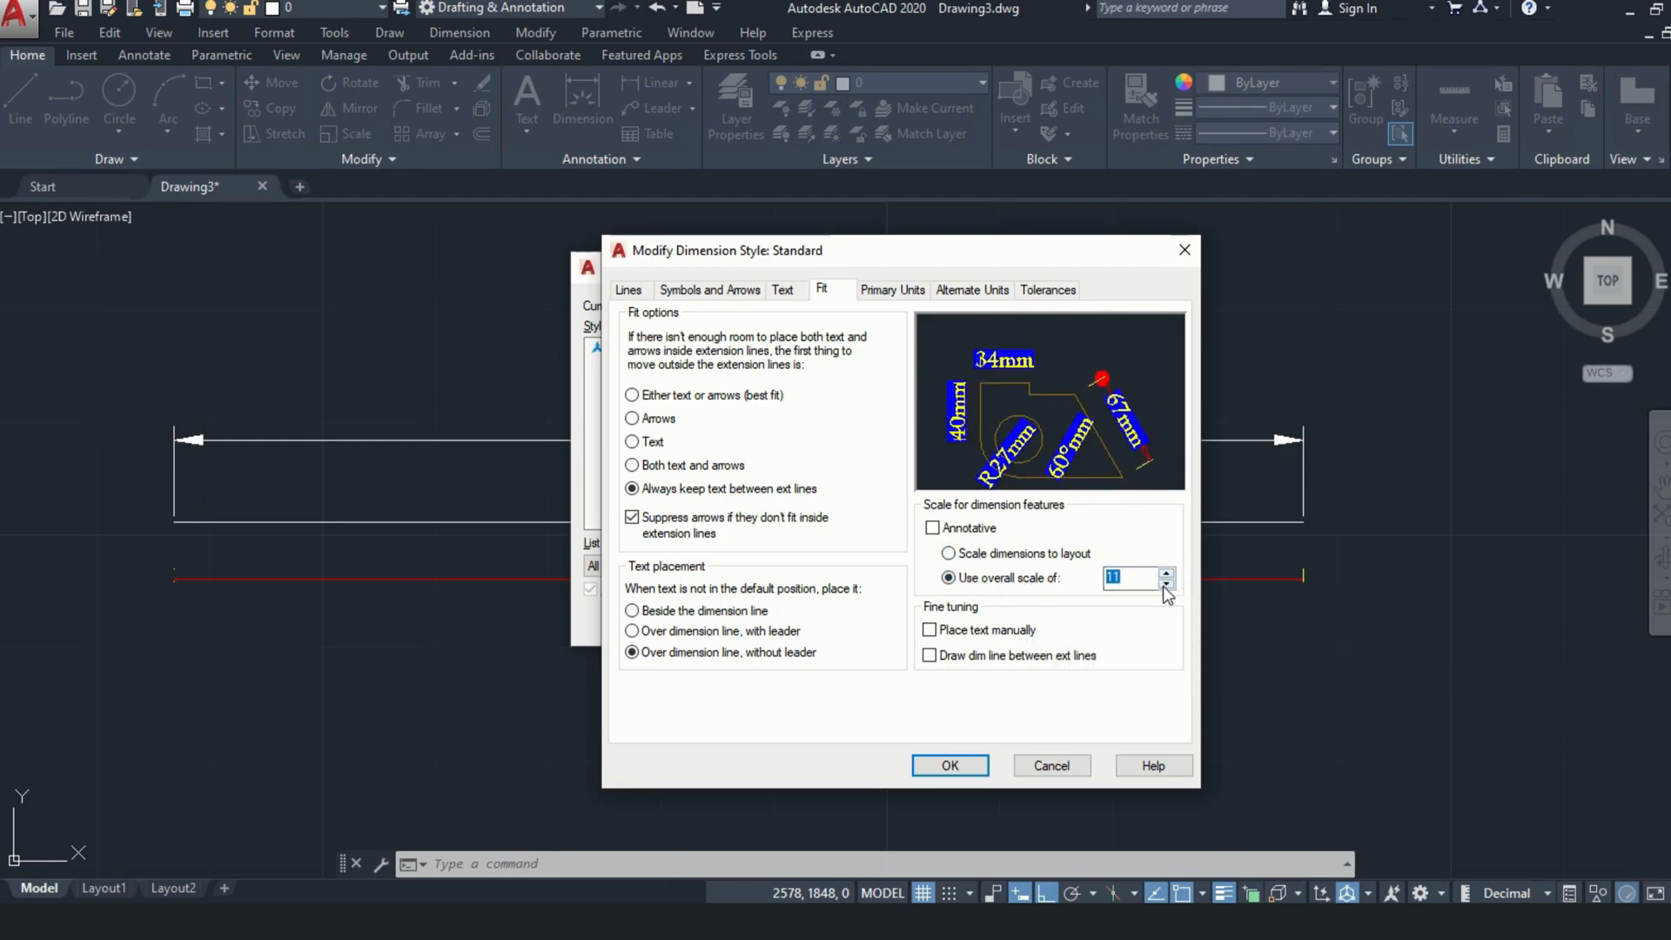
click(1165, 584)
click(1169, 573)
click(1169, 584)
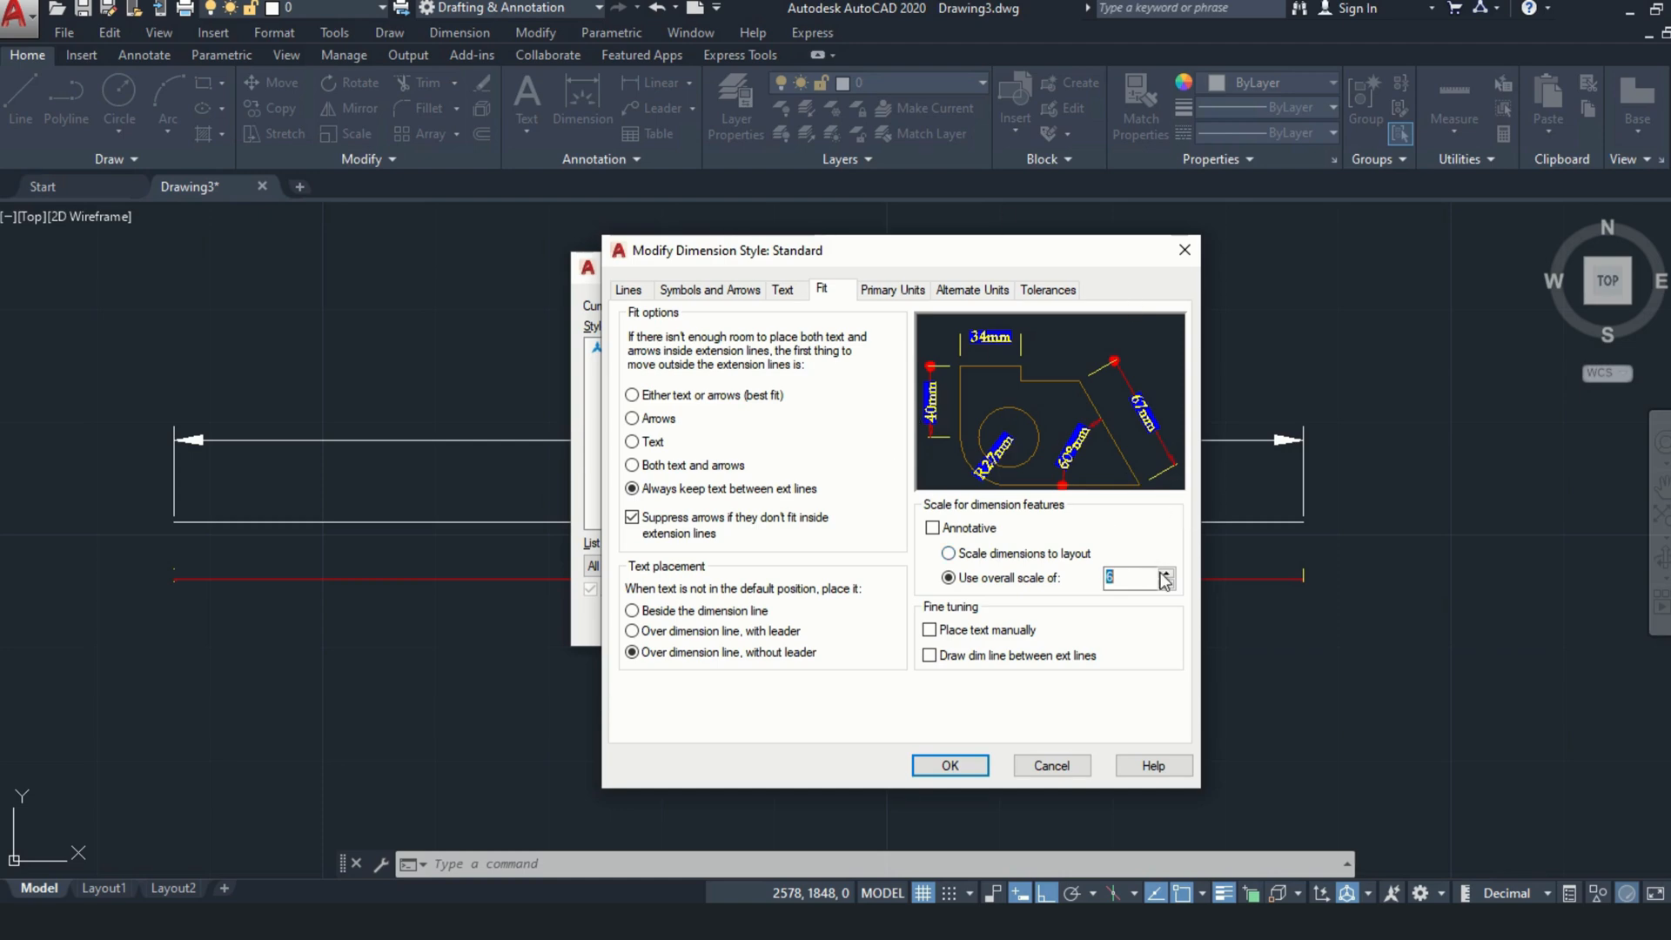
click(1001, 656)
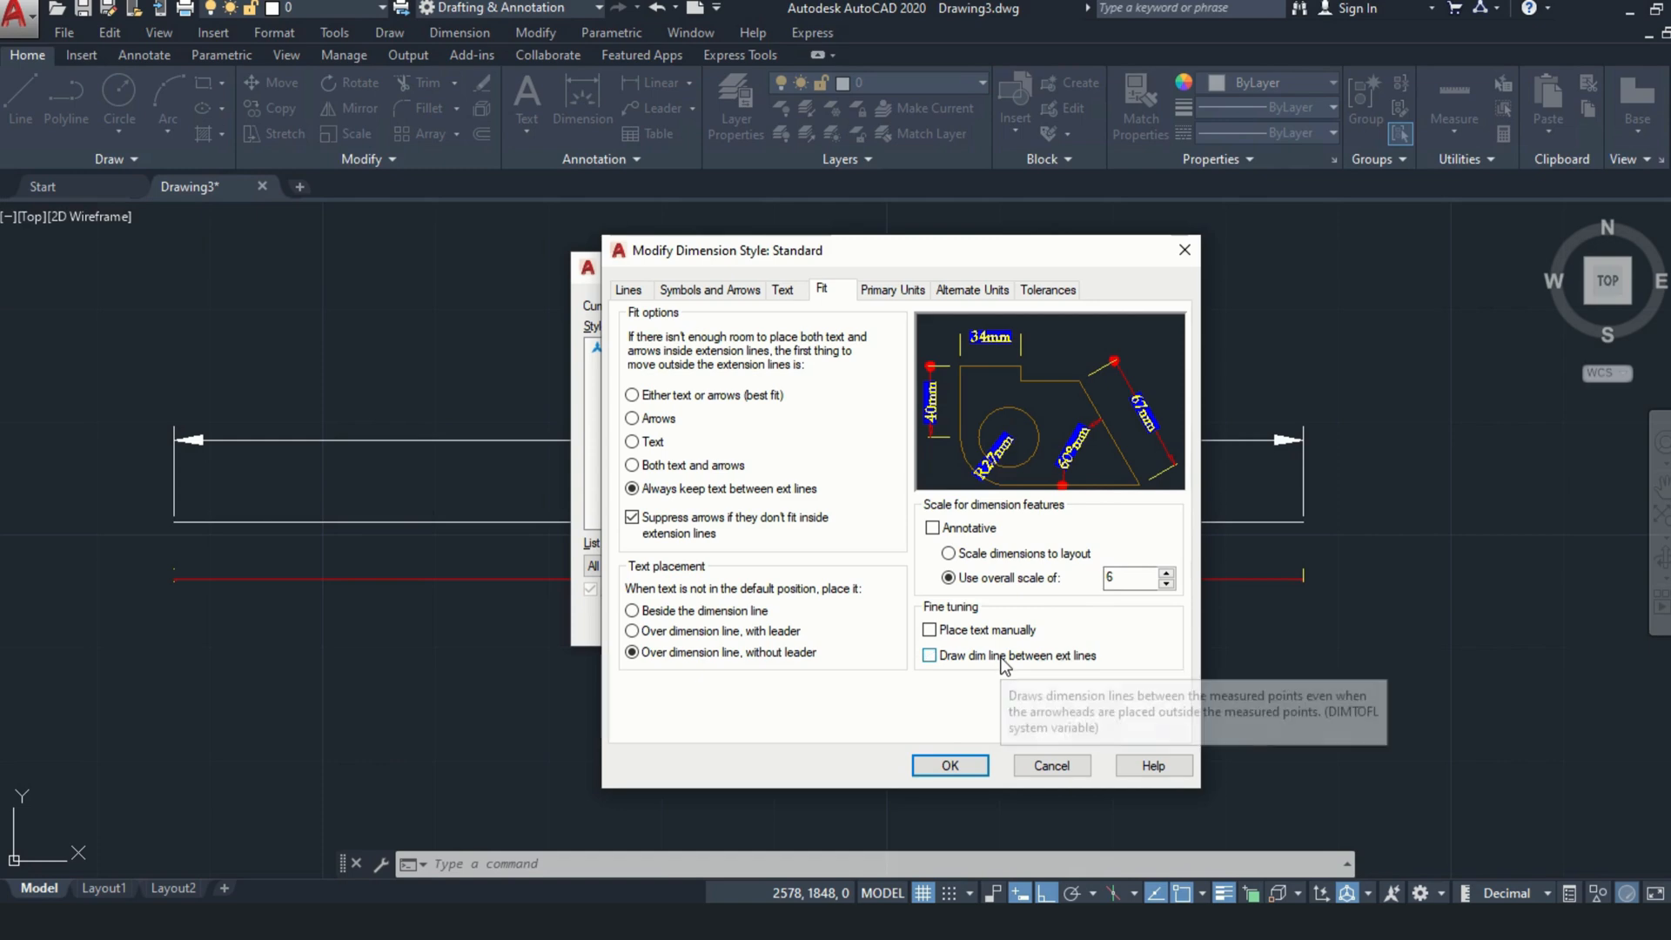
Check the primary units' suffix setting, and turn on the display of alternate units
click(893, 294)
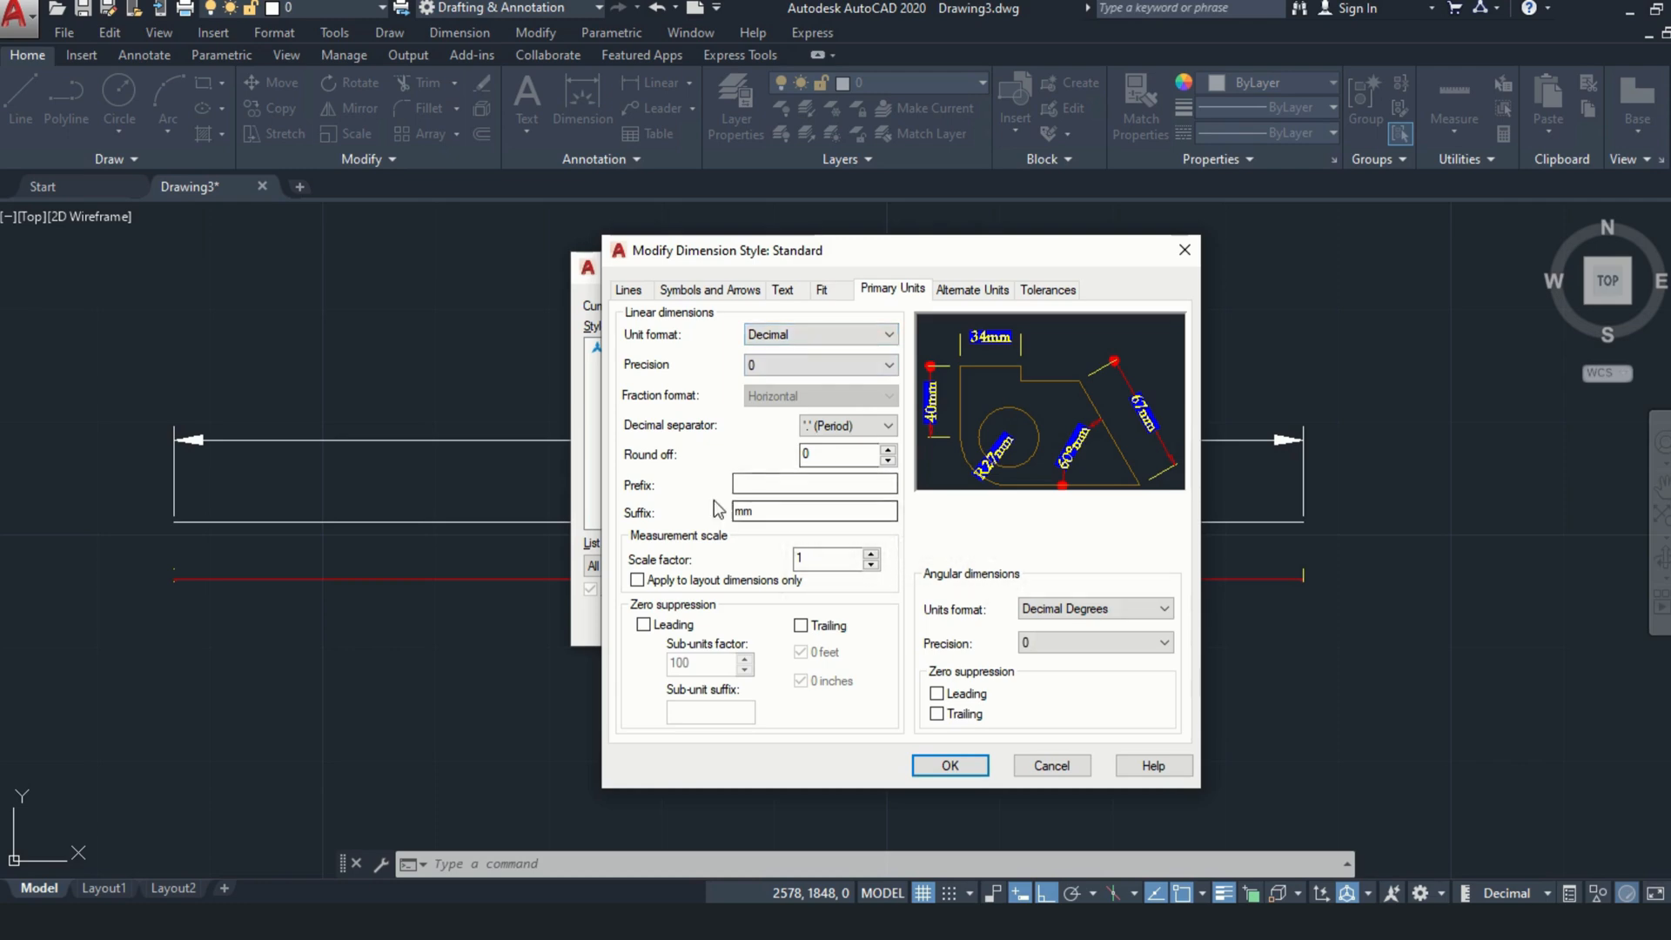
click(776, 511)
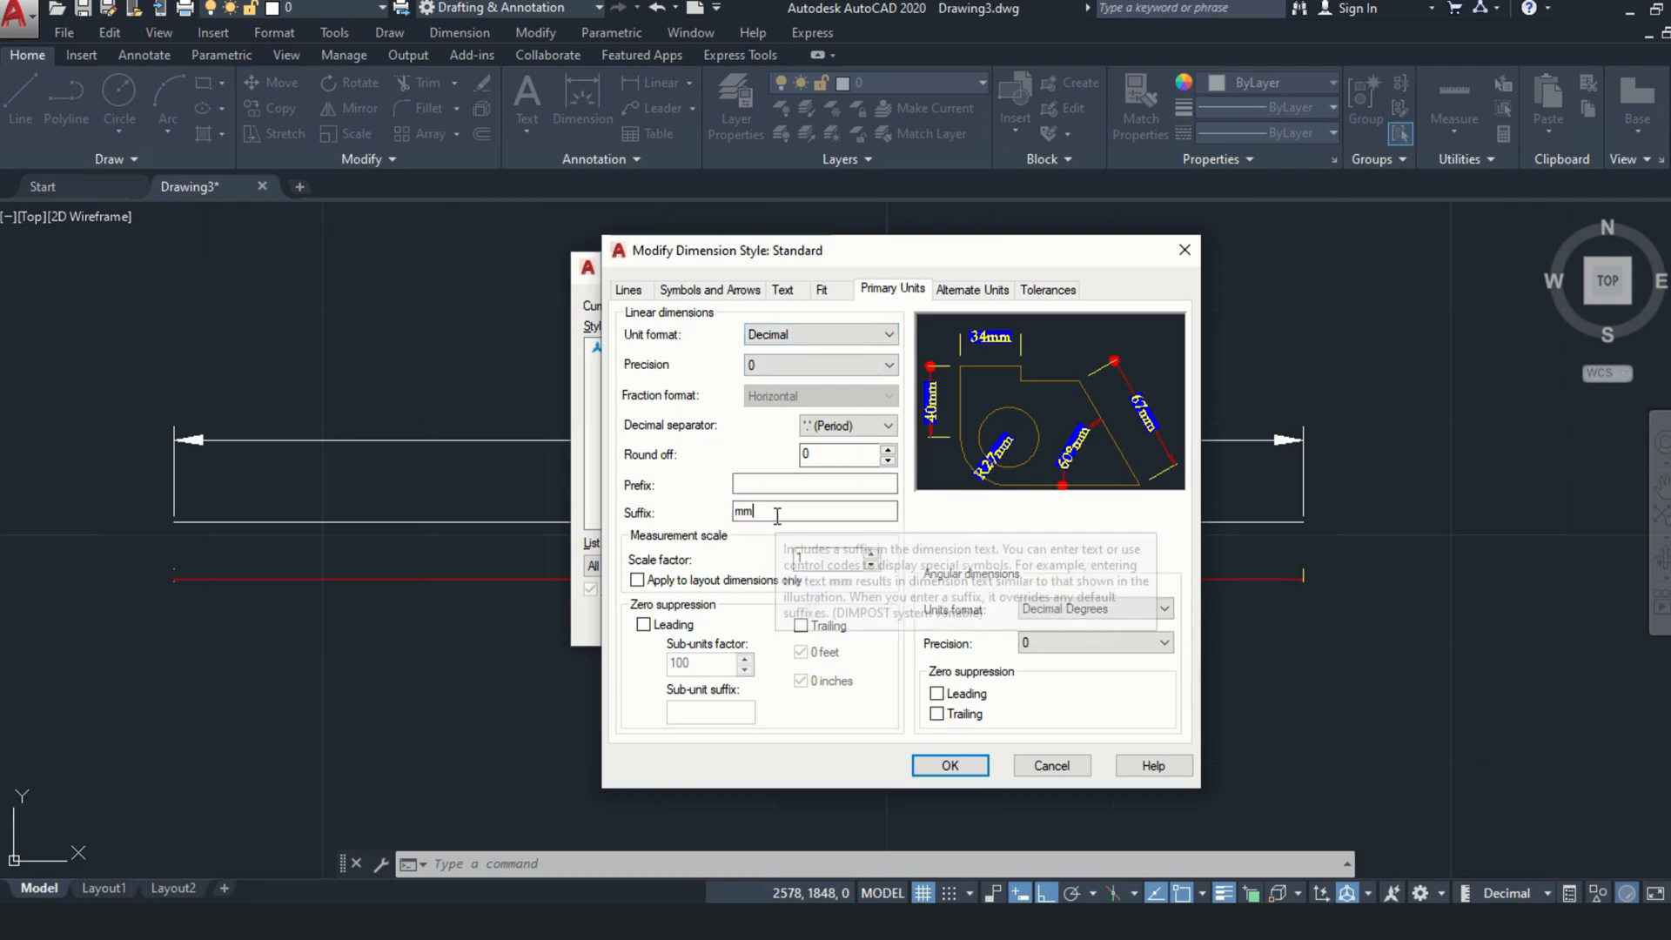
click(948, 297)
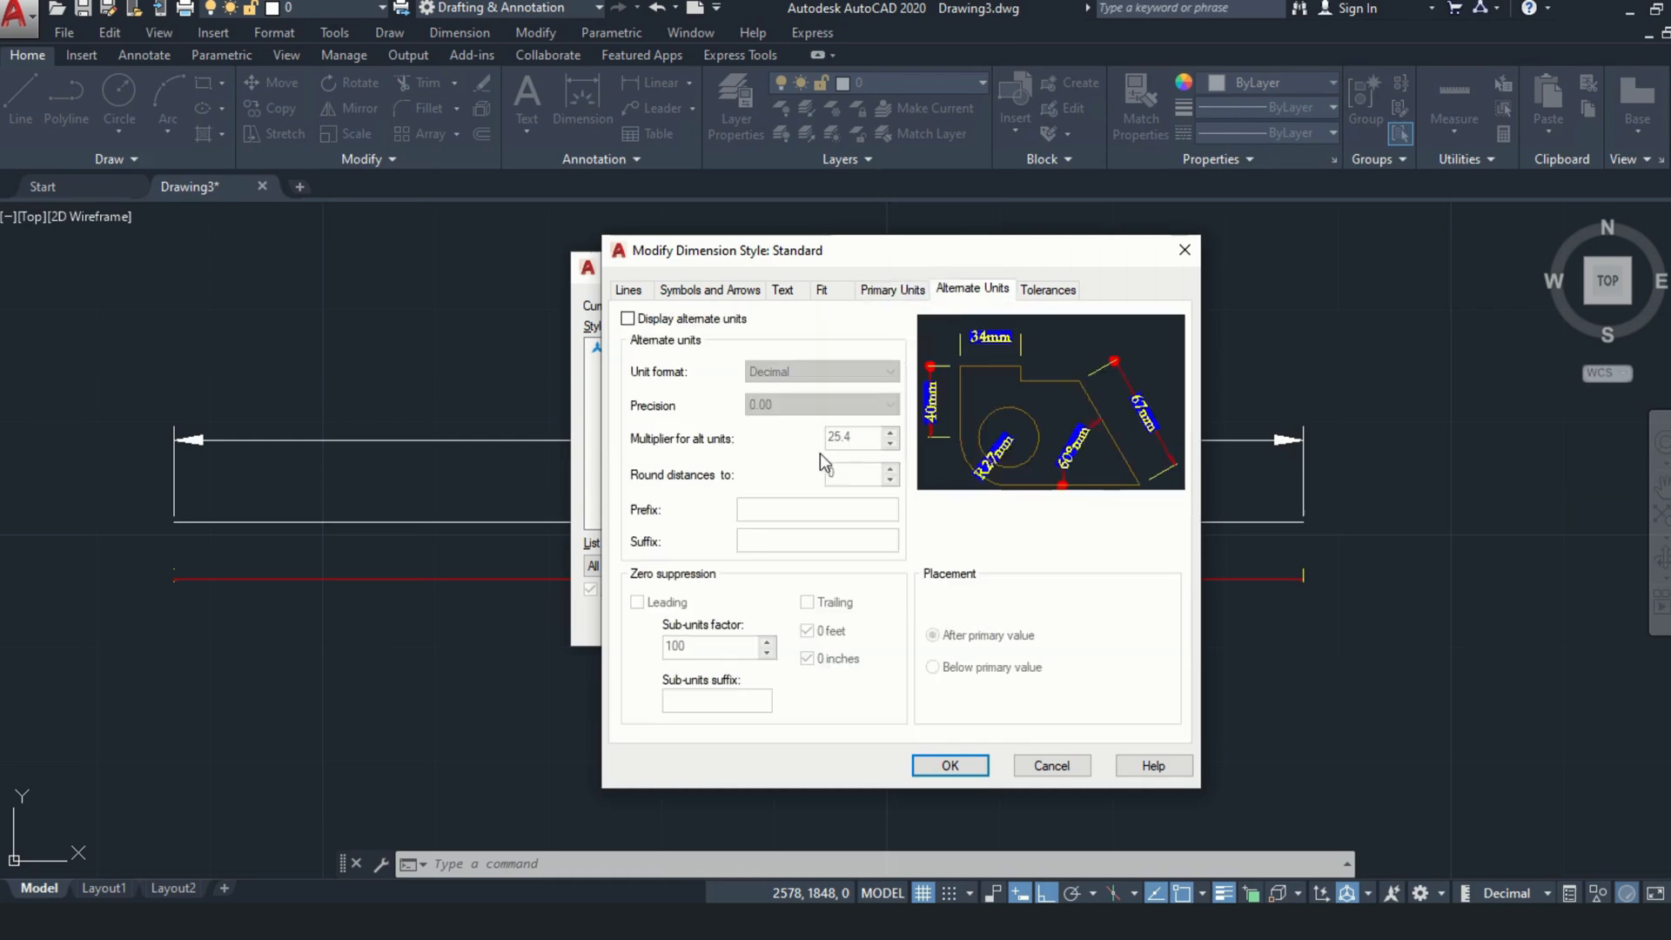
click(630, 322)
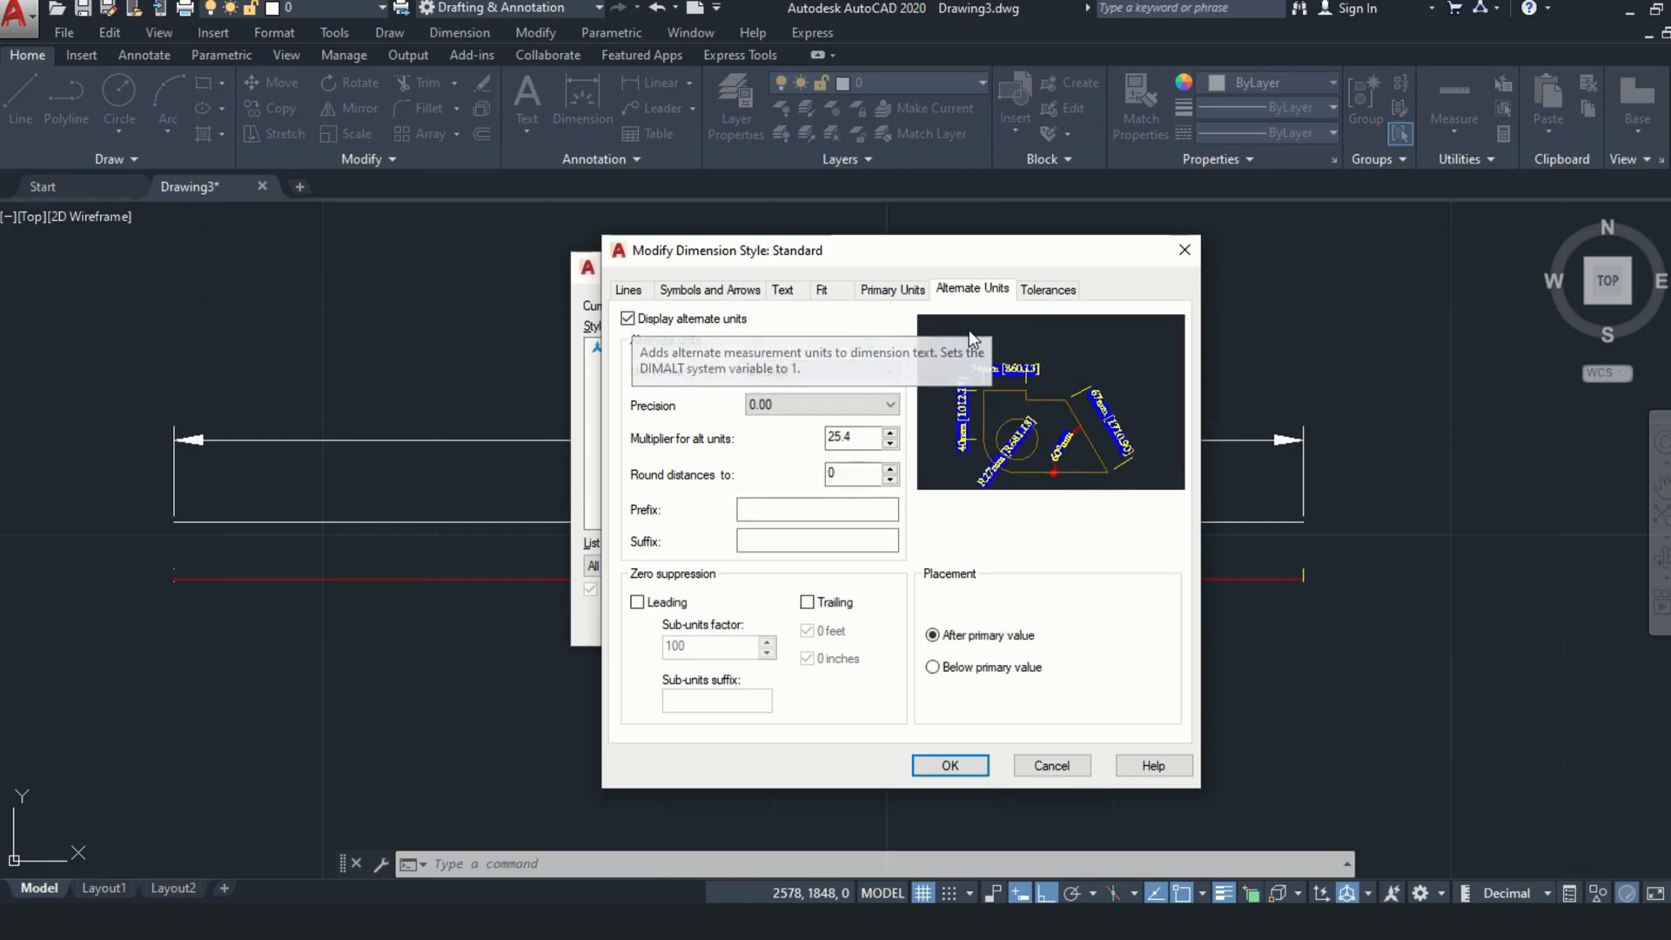
Keep the alternate units in Decimal format and set their precision to 0
click(785, 372)
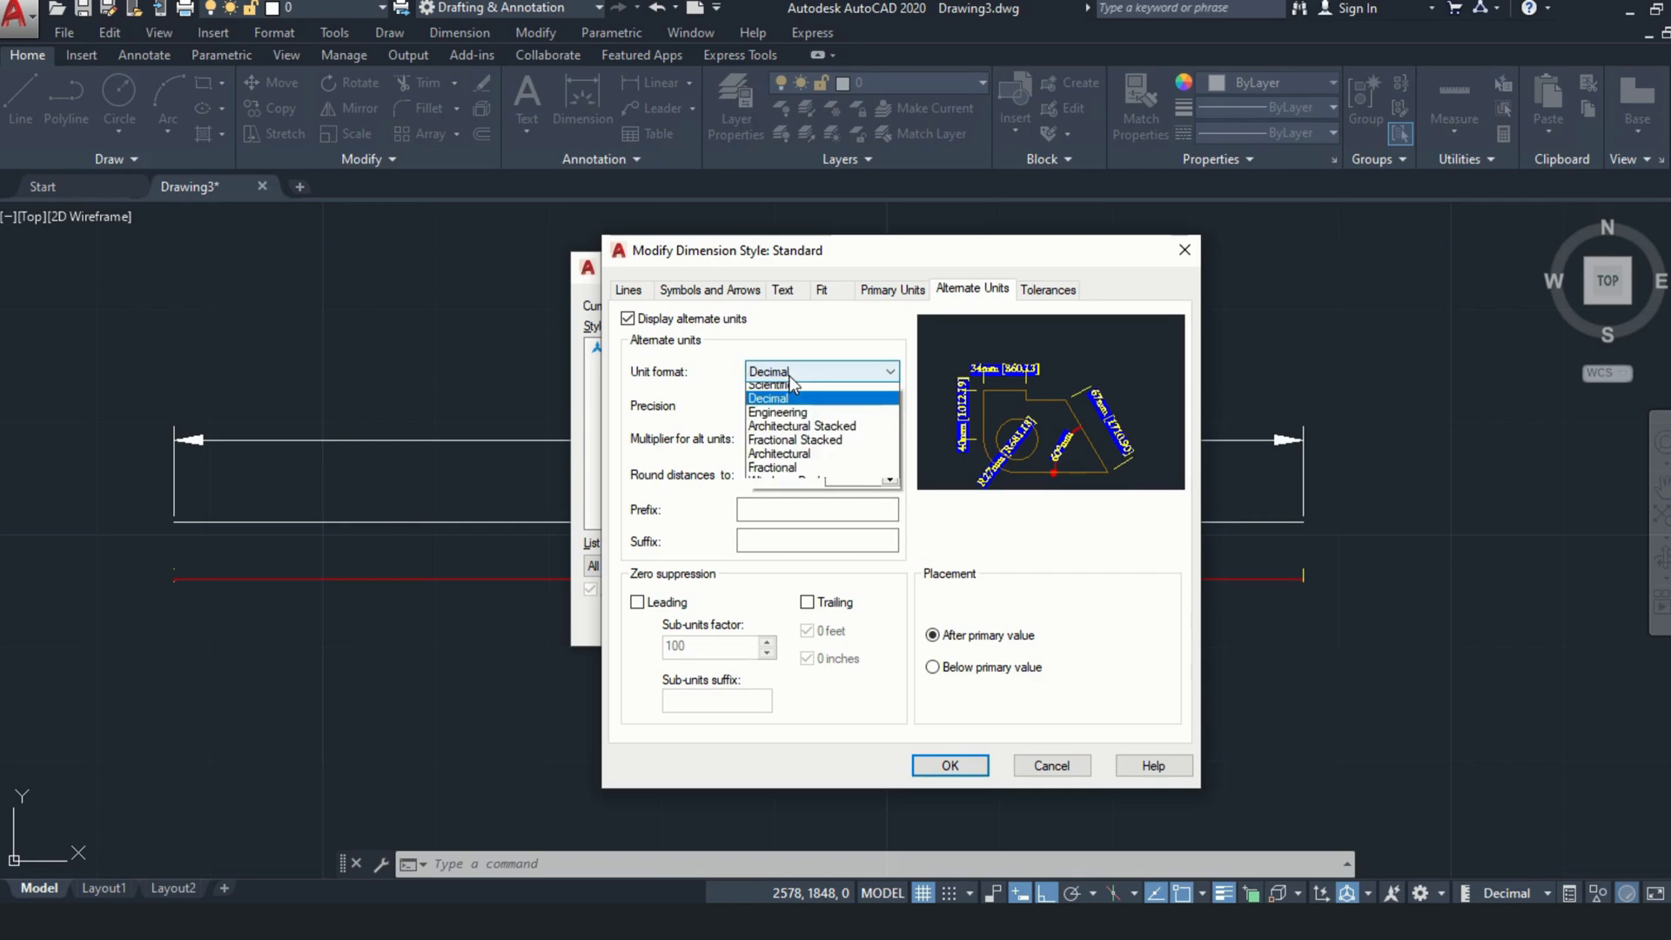
click(785, 372)
click(785, 373)
click(784, 372)
click(781, 400)
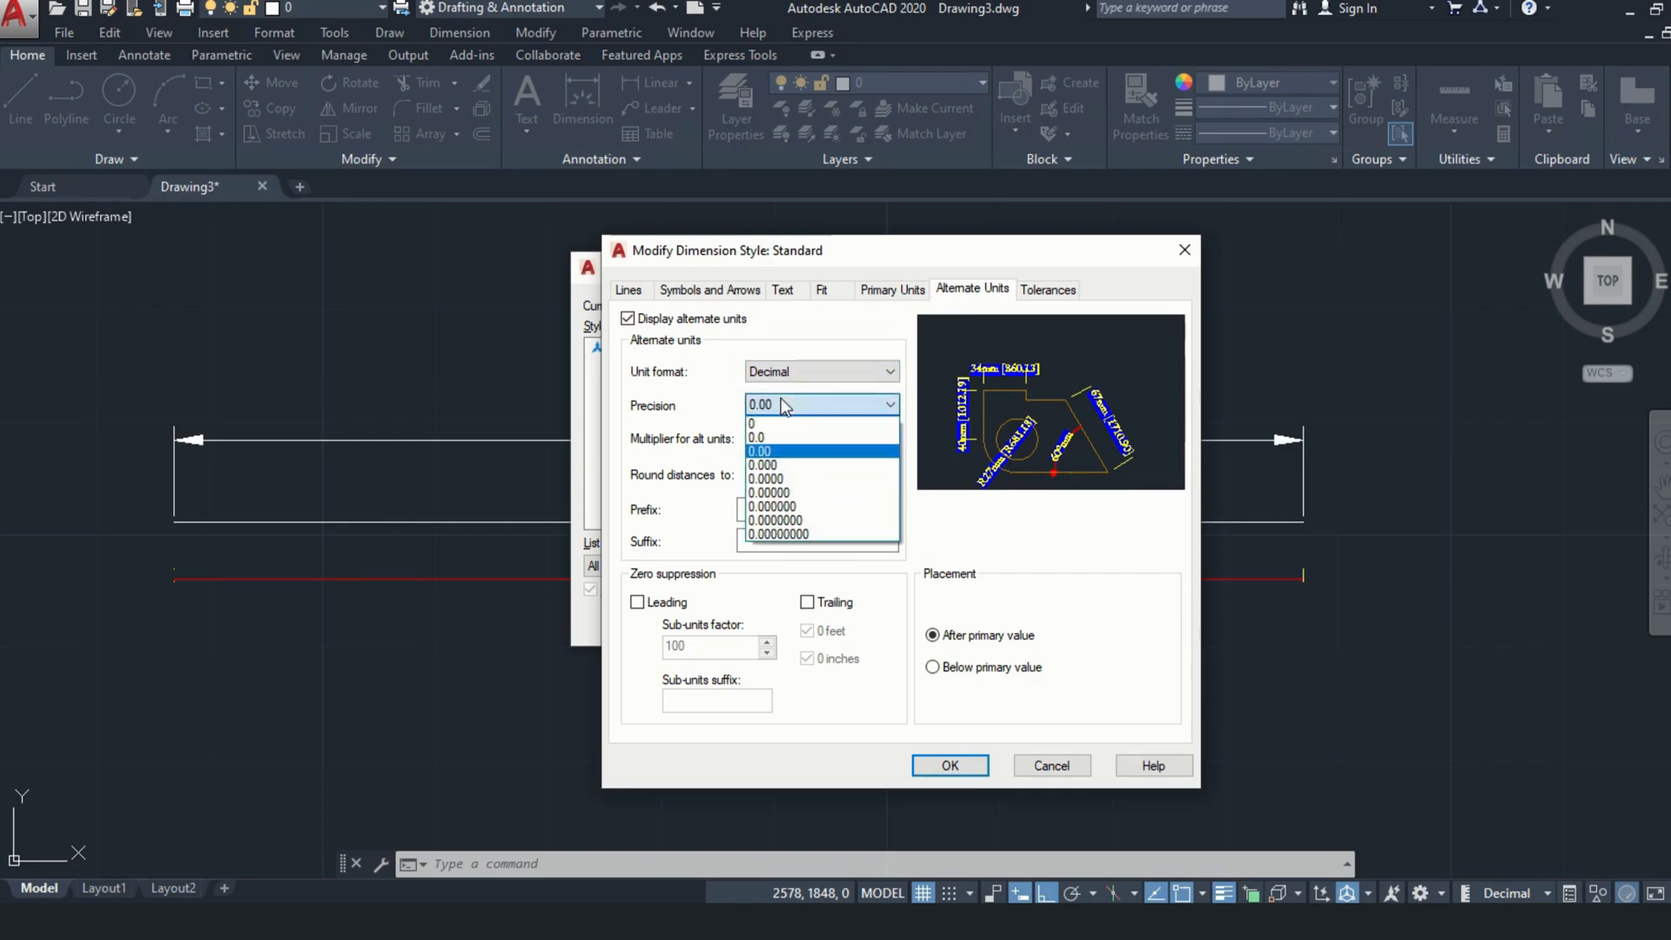
click(783, 426)
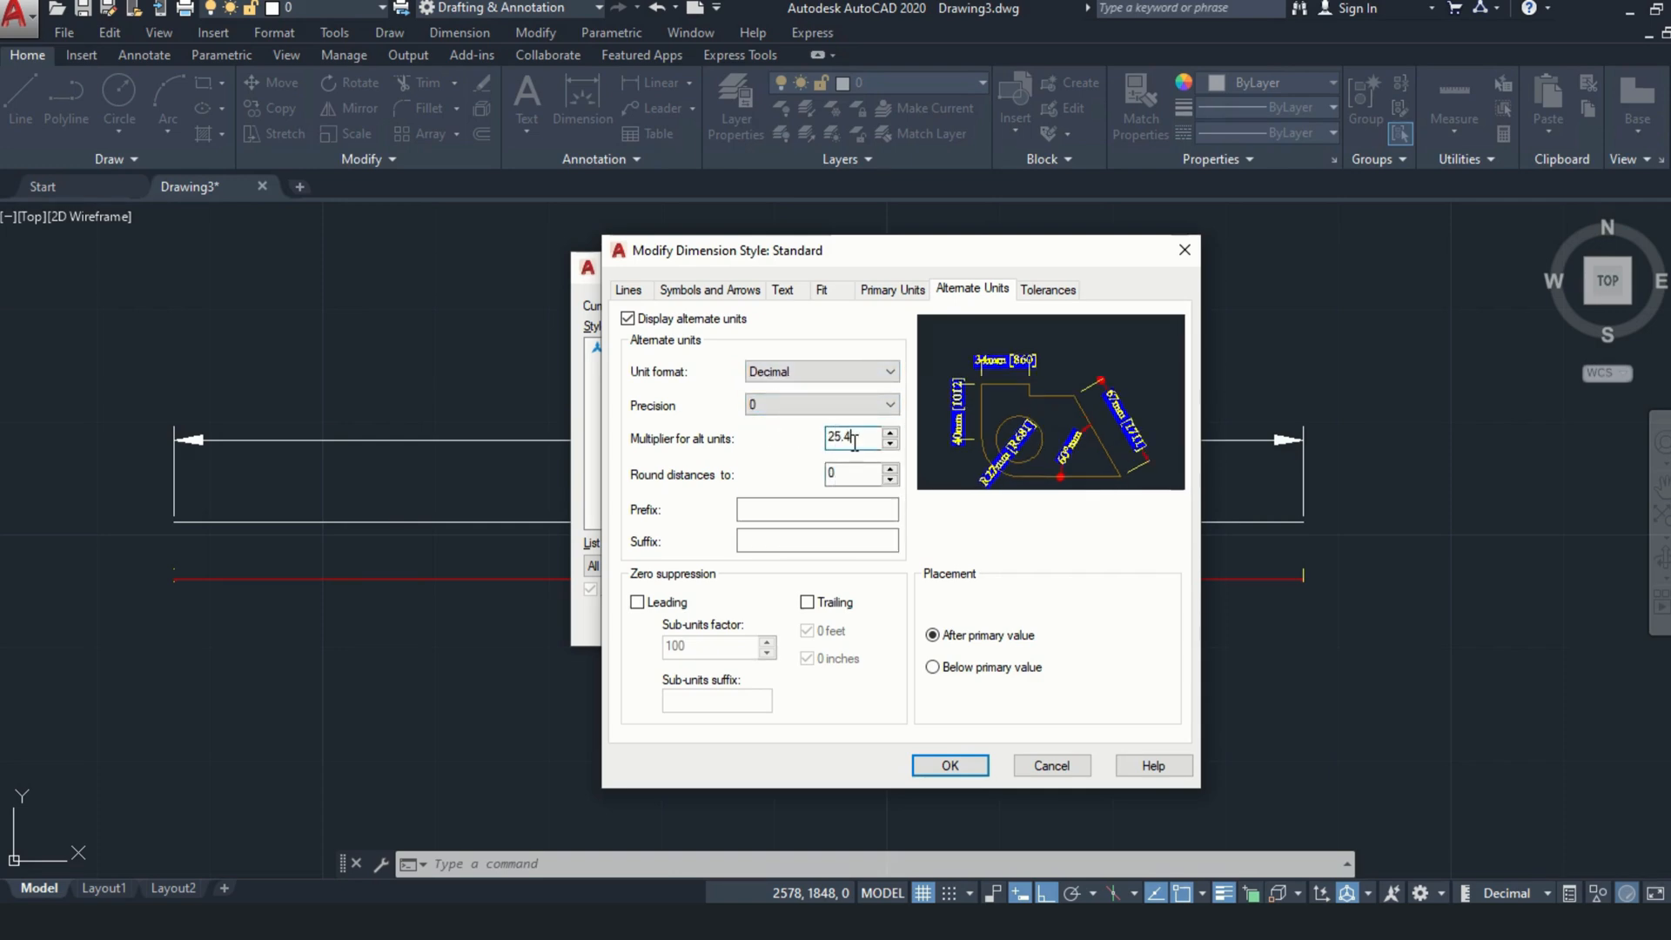
Set the alternate units' multiplier to 10 and suffix to cm, and make the modified Standard style current
drag(856, 439, 825, 451)
click(788, 536)
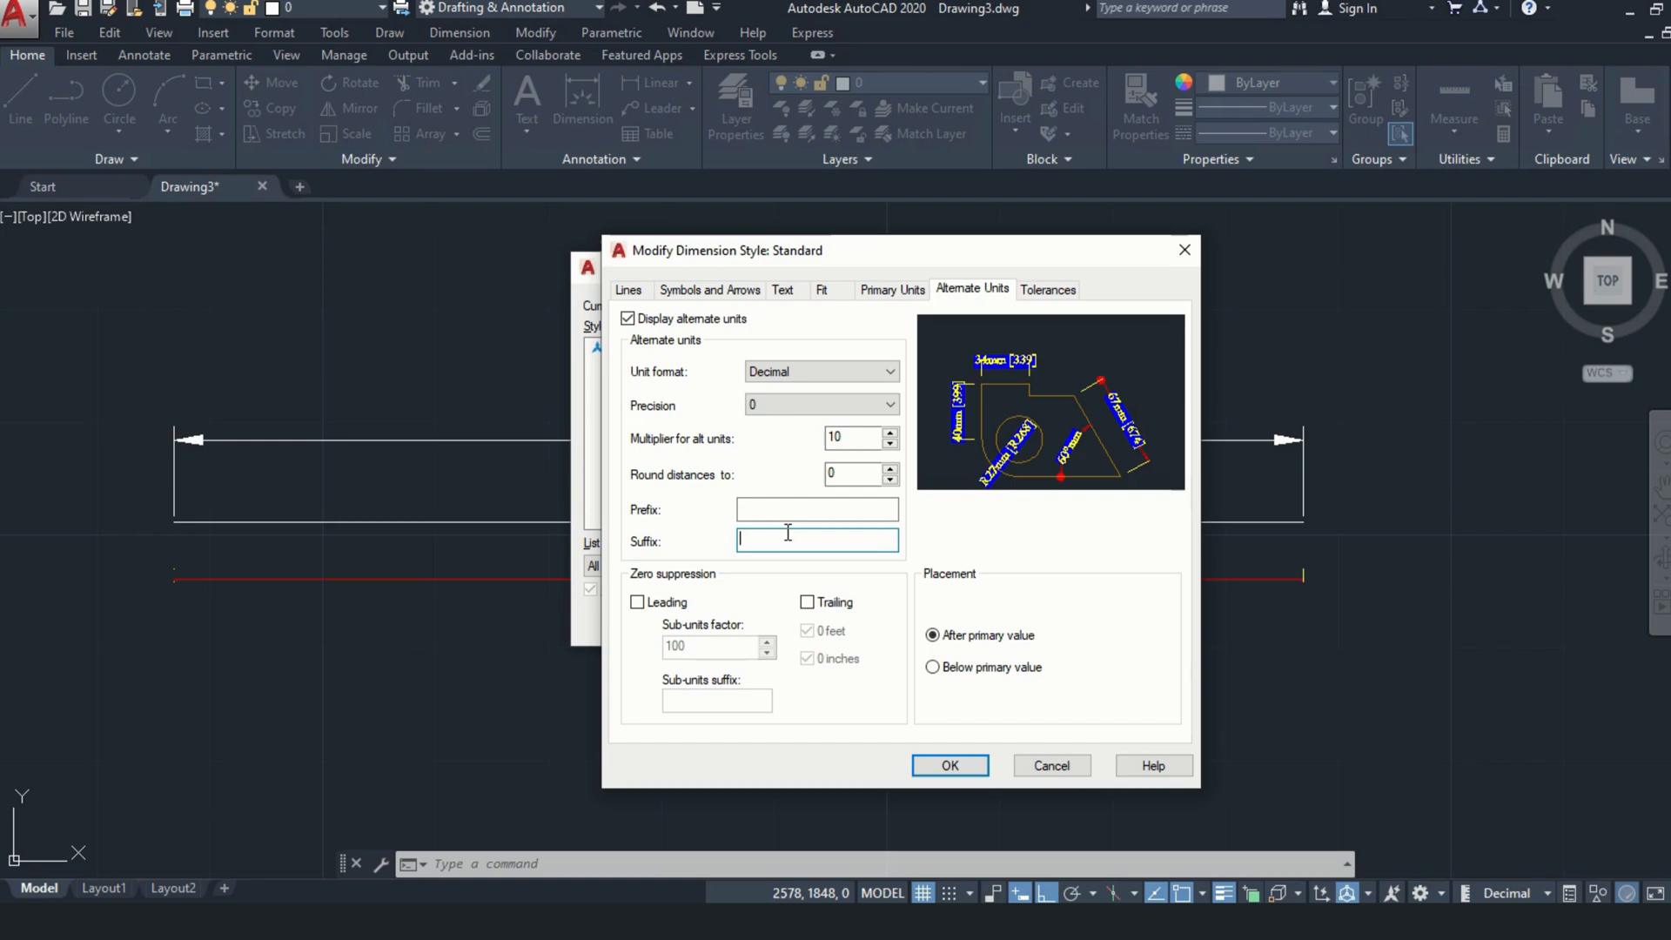
text(cm)
click(950, 765)
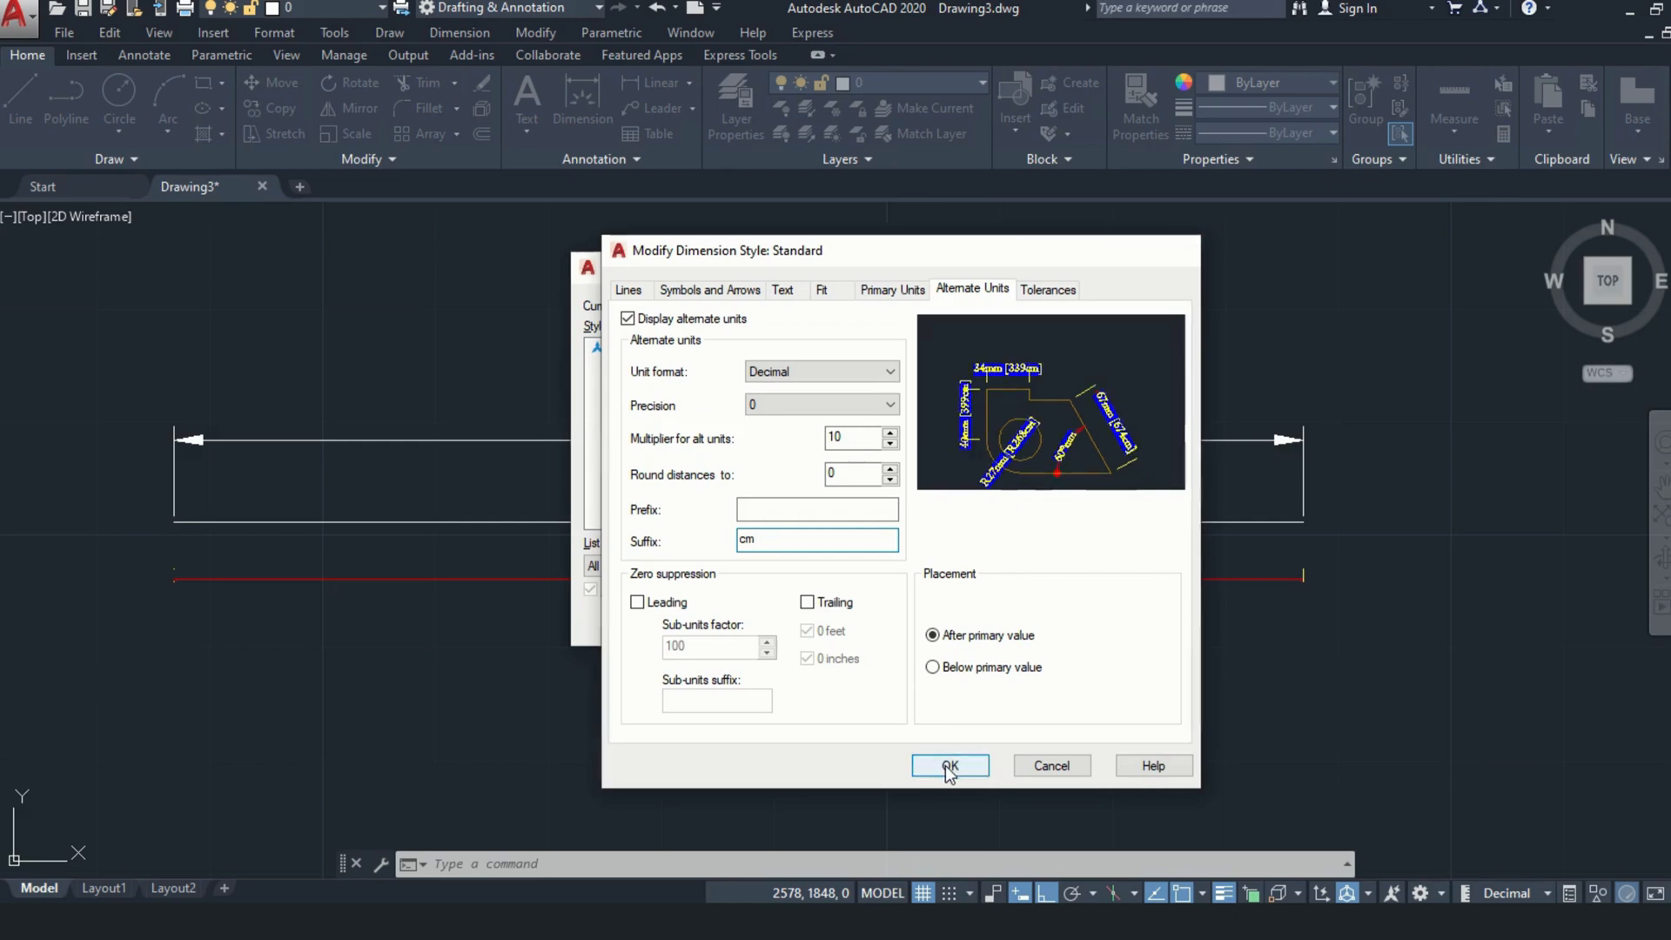
click(1079, 352)
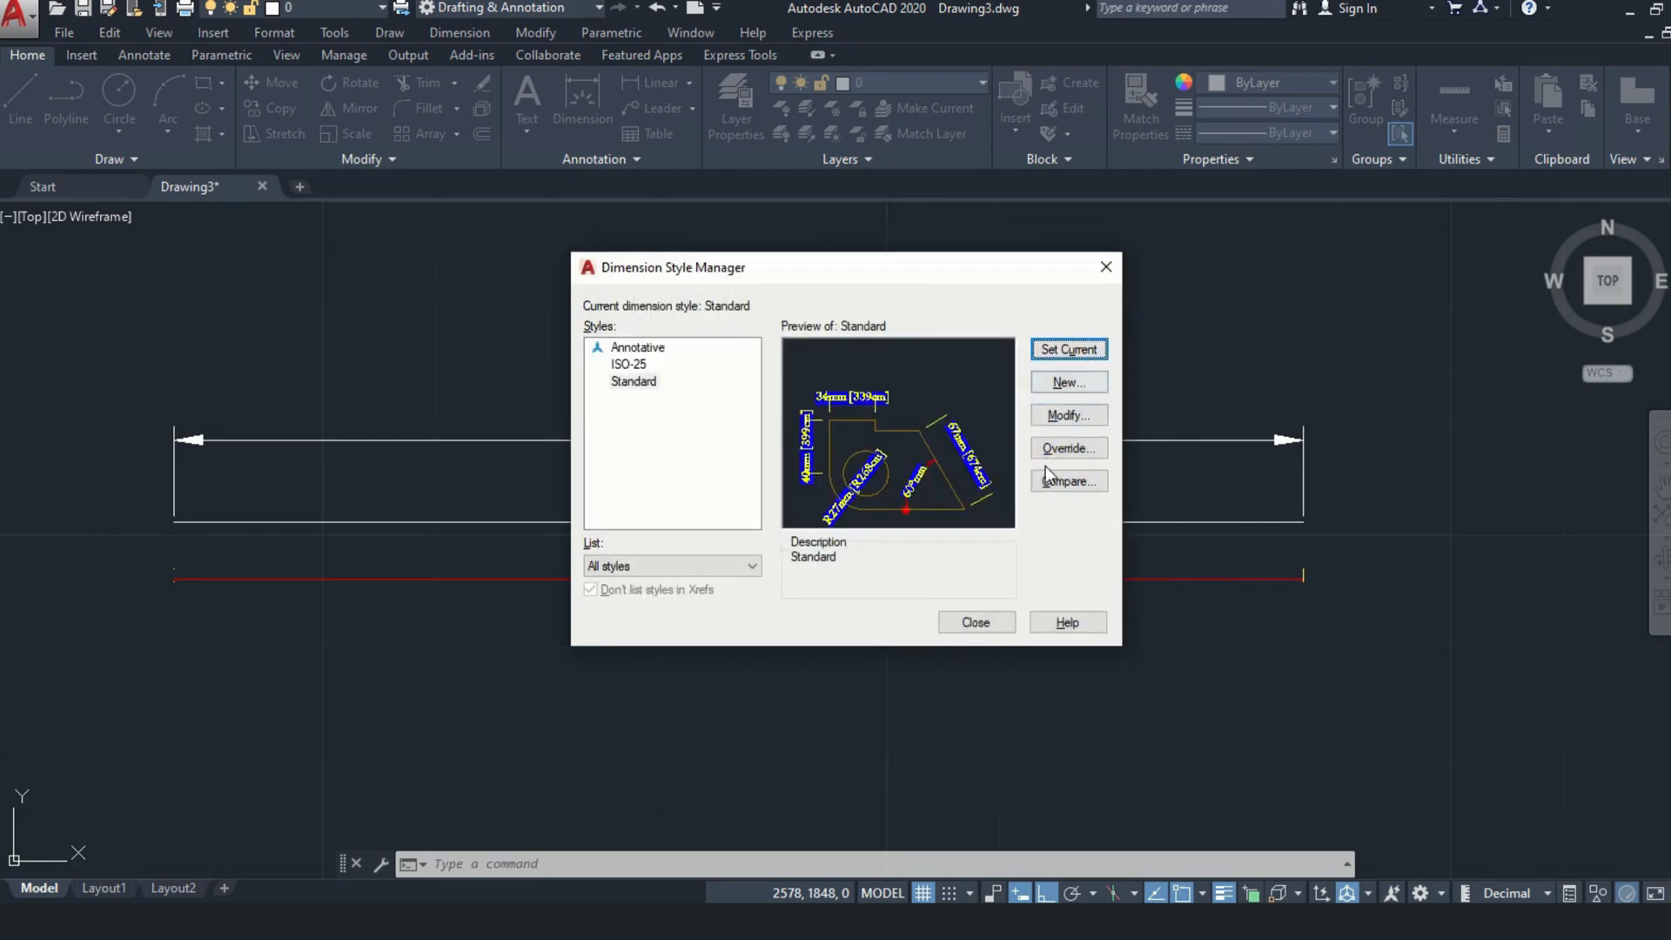
click(999, 621)
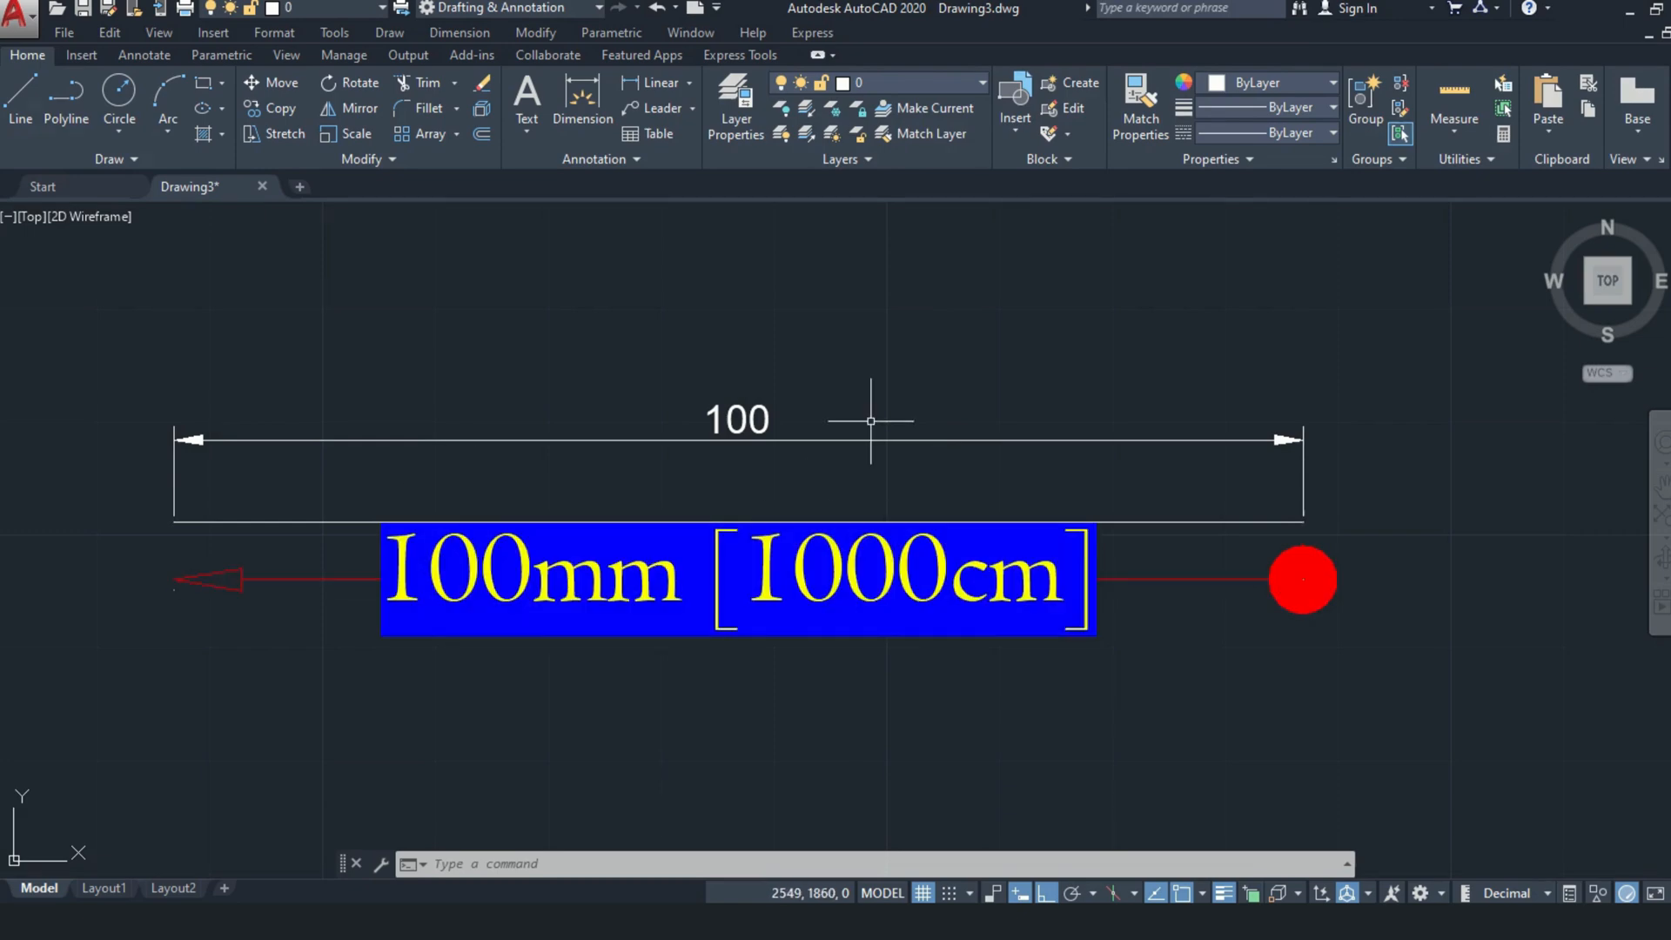
Reopen the Standard dimension style and try placing alternate units below the primary value, switching back to after the primary value
text(D)
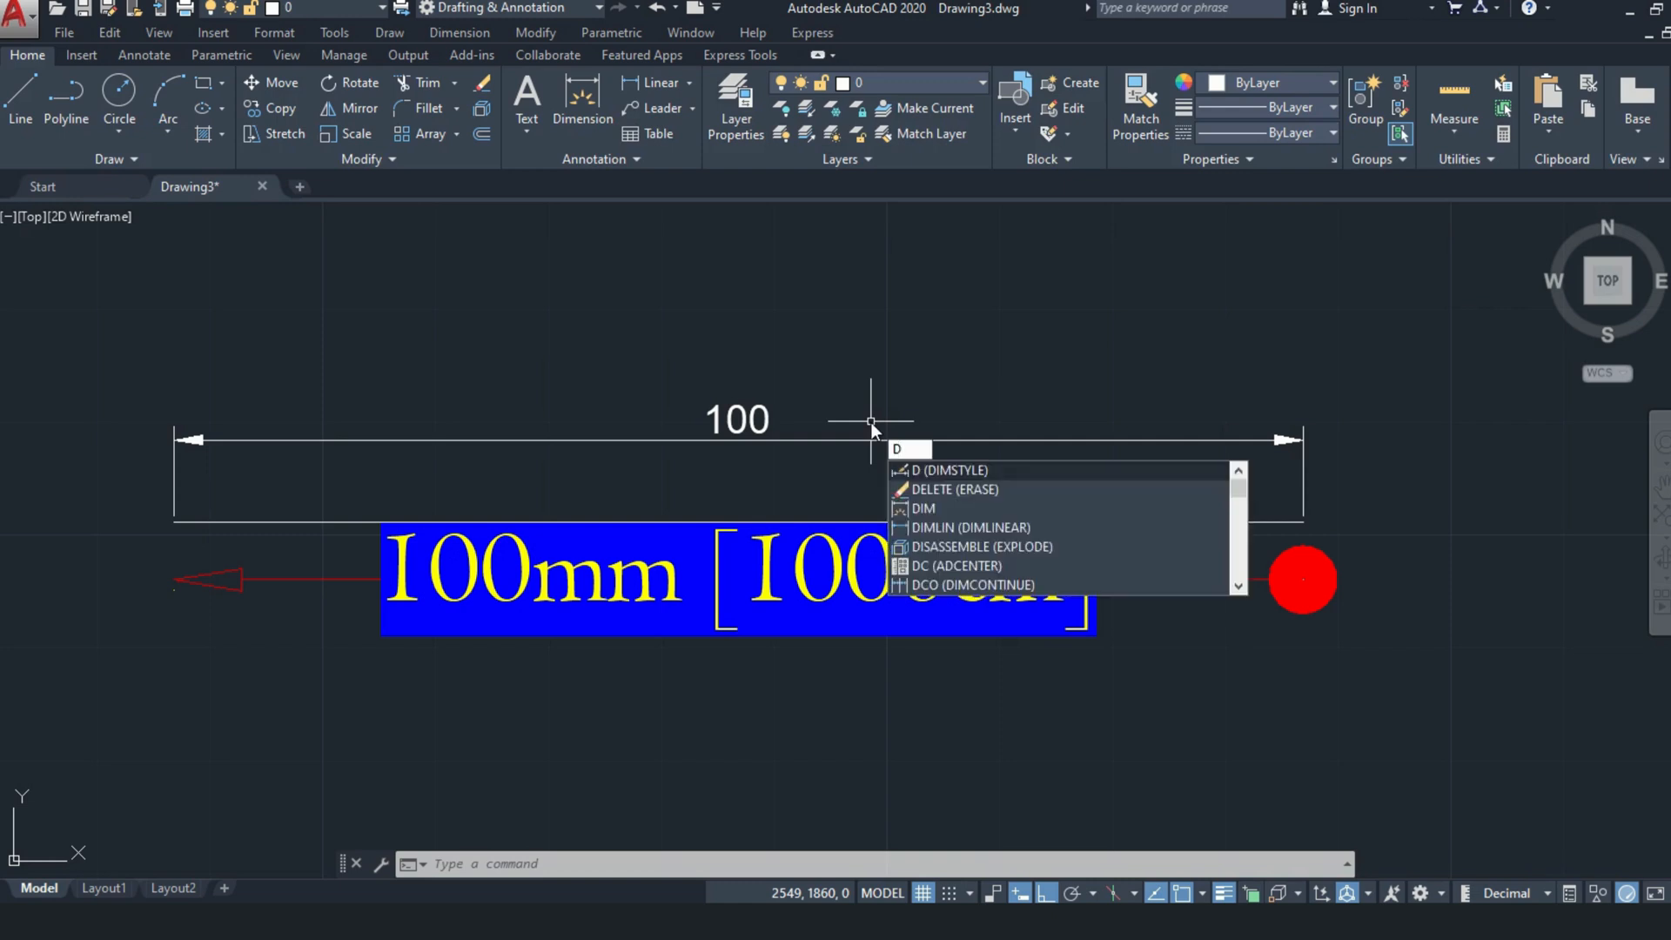
key(Return)
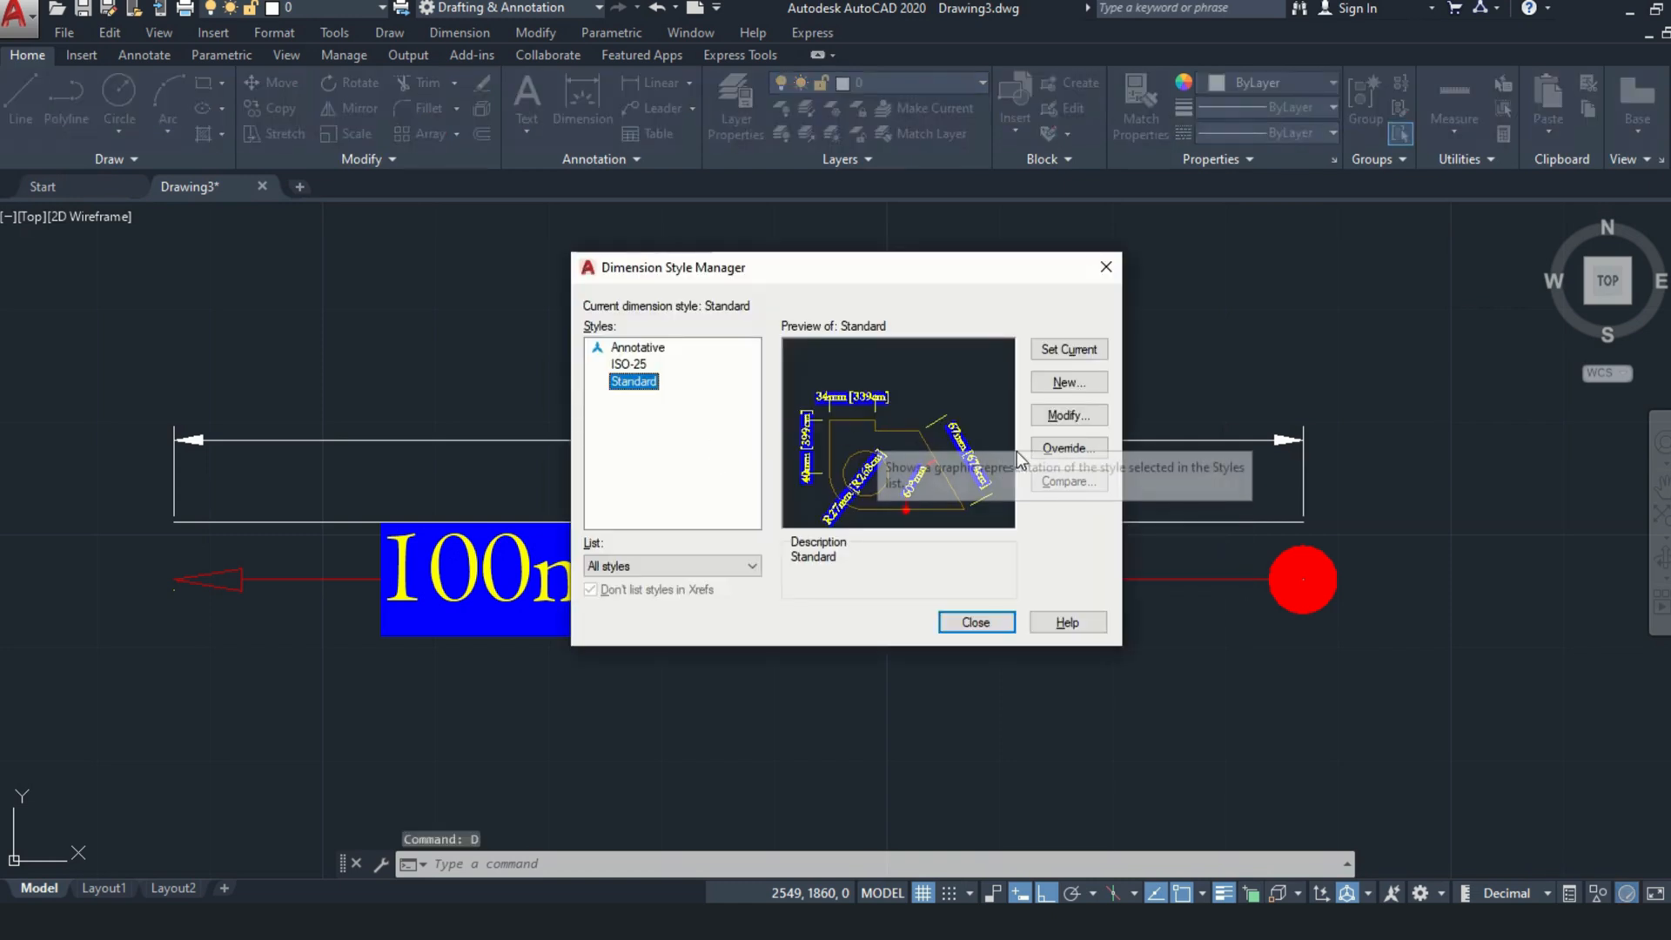
click(1055, 418)
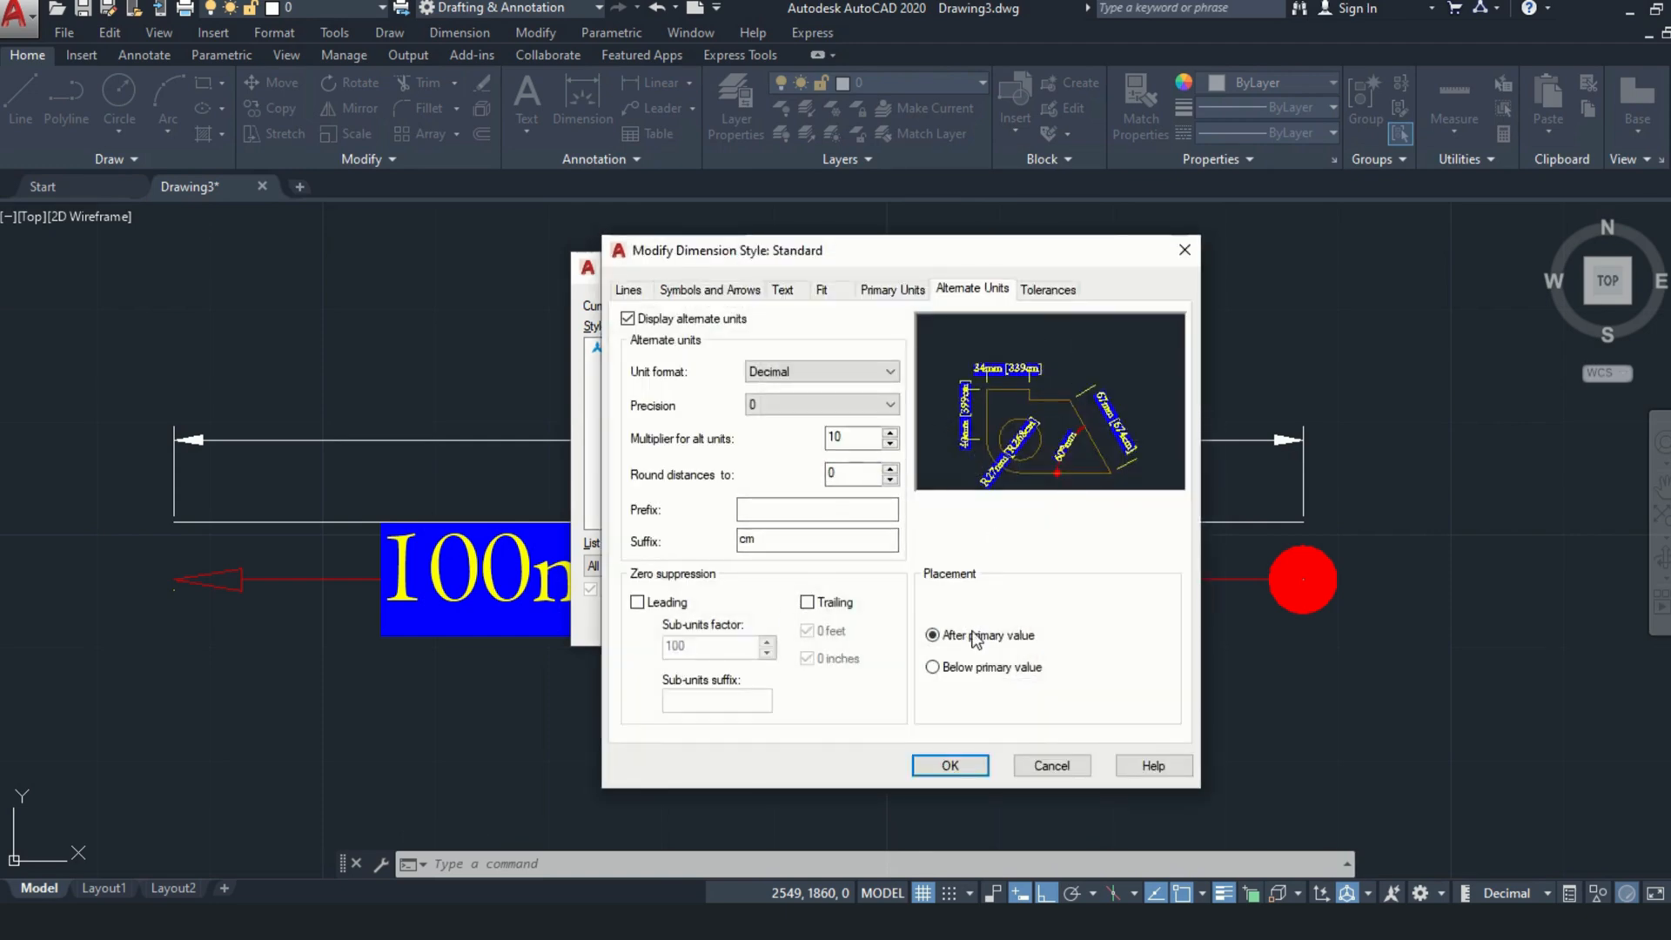
click(970, 667)
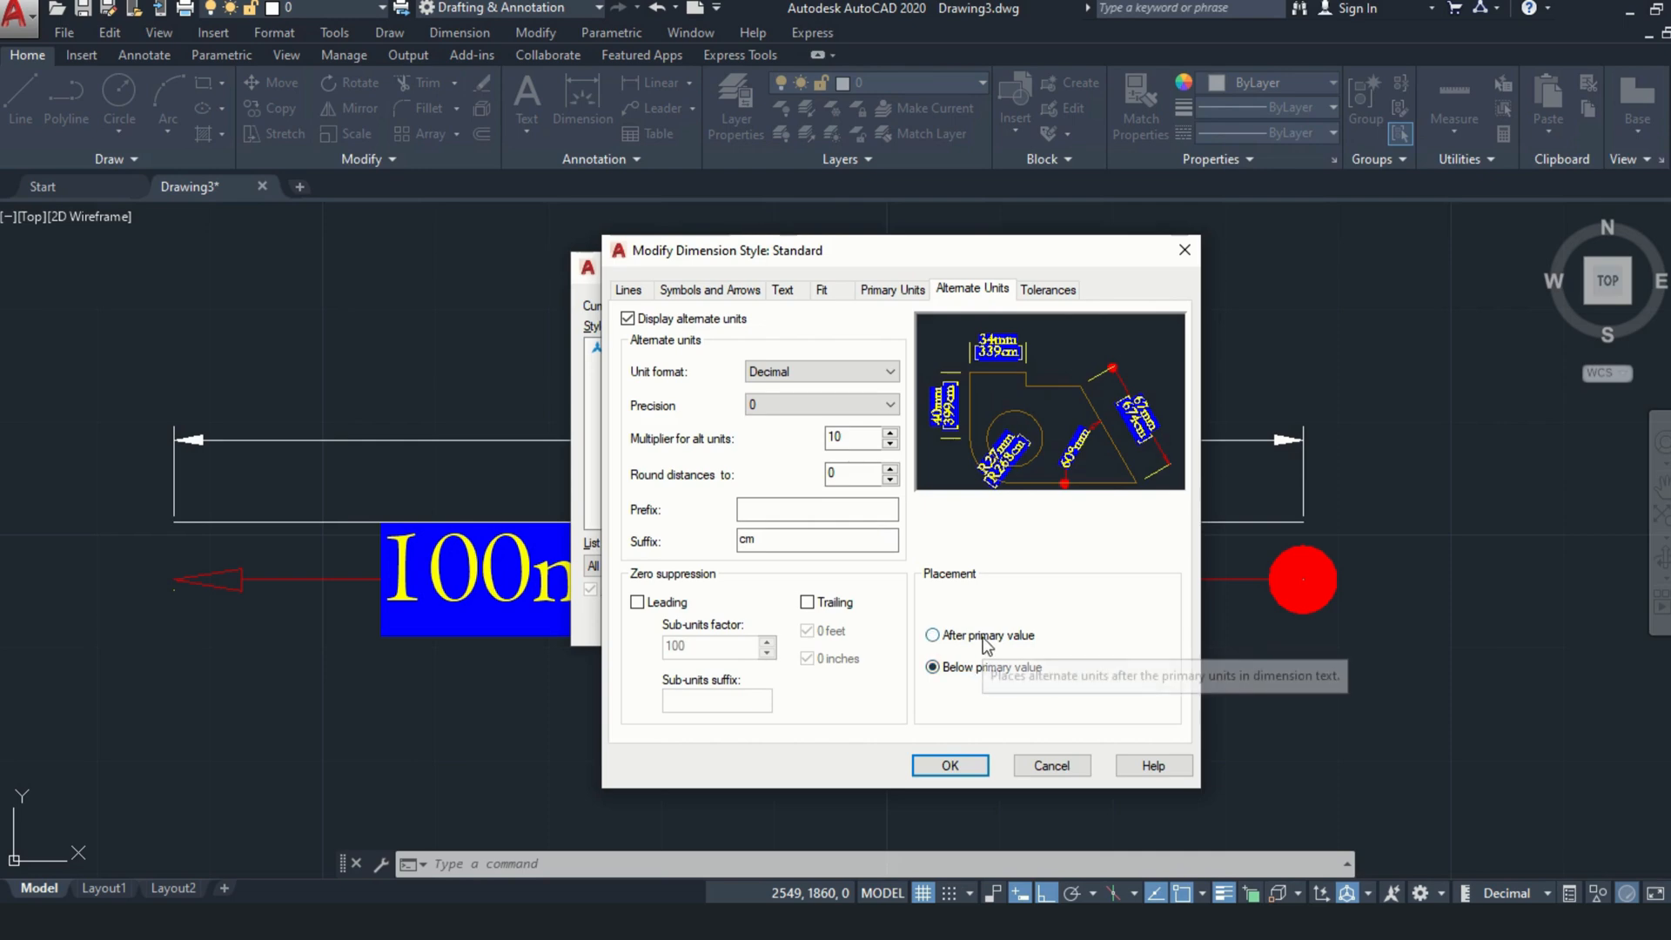
click(986, 638)
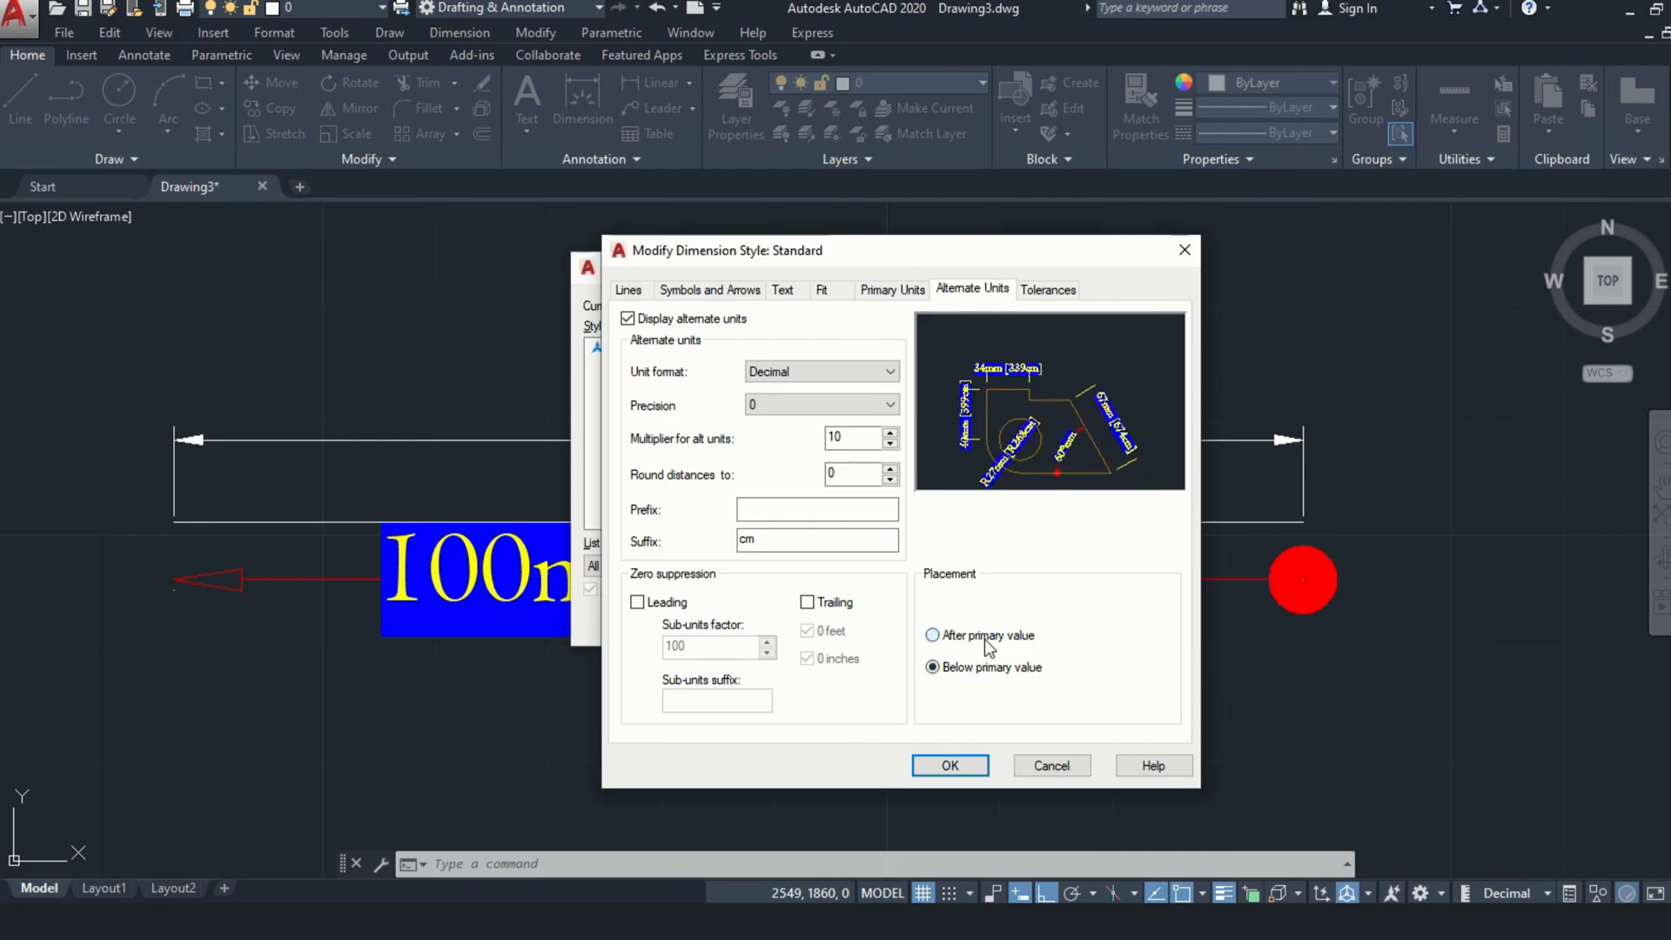
Try the Symmetrical, Deviation and Basic tolerance methods for the Standard dimension style
click(1058, 293)
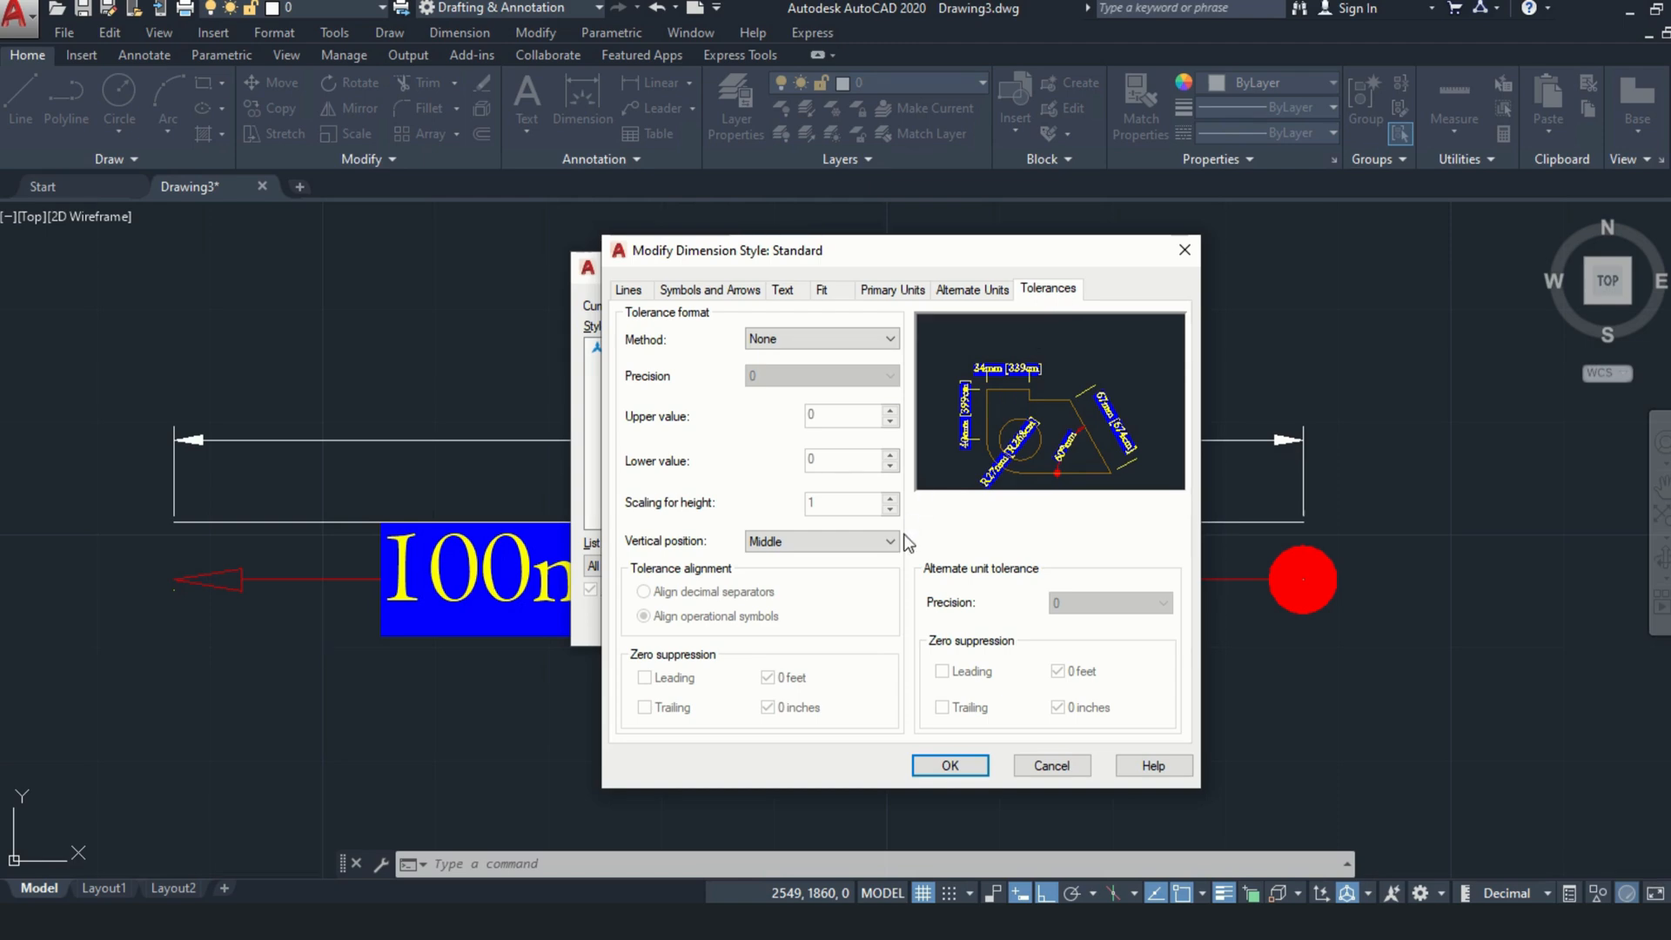
click(788, 339)
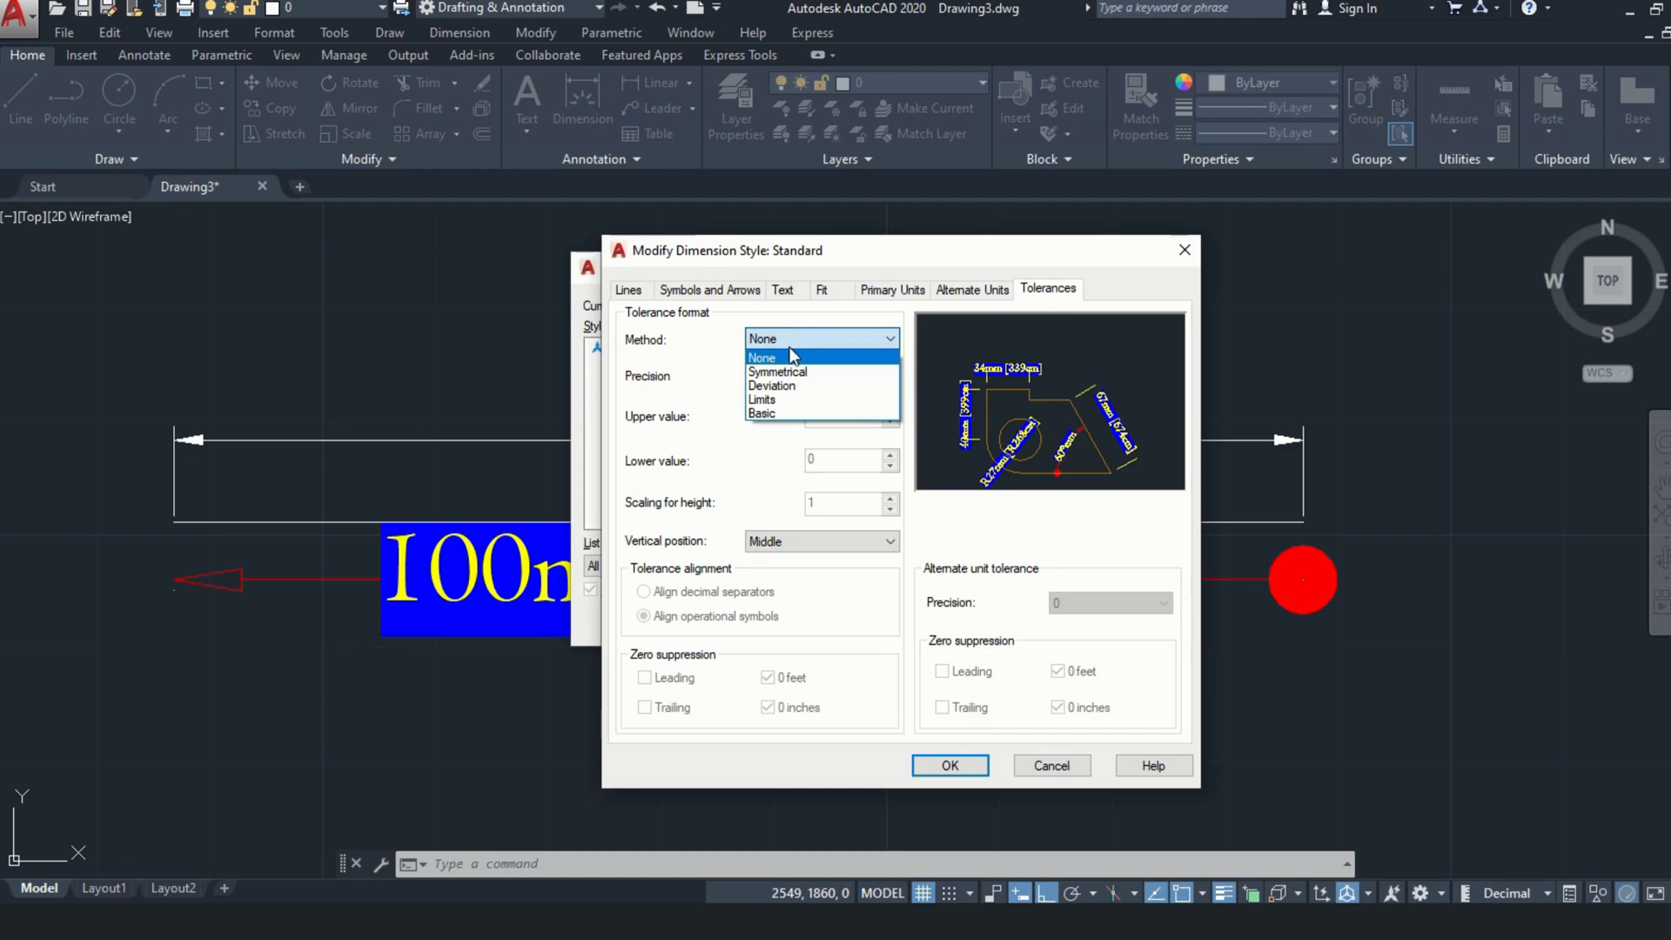
click(790, 372)
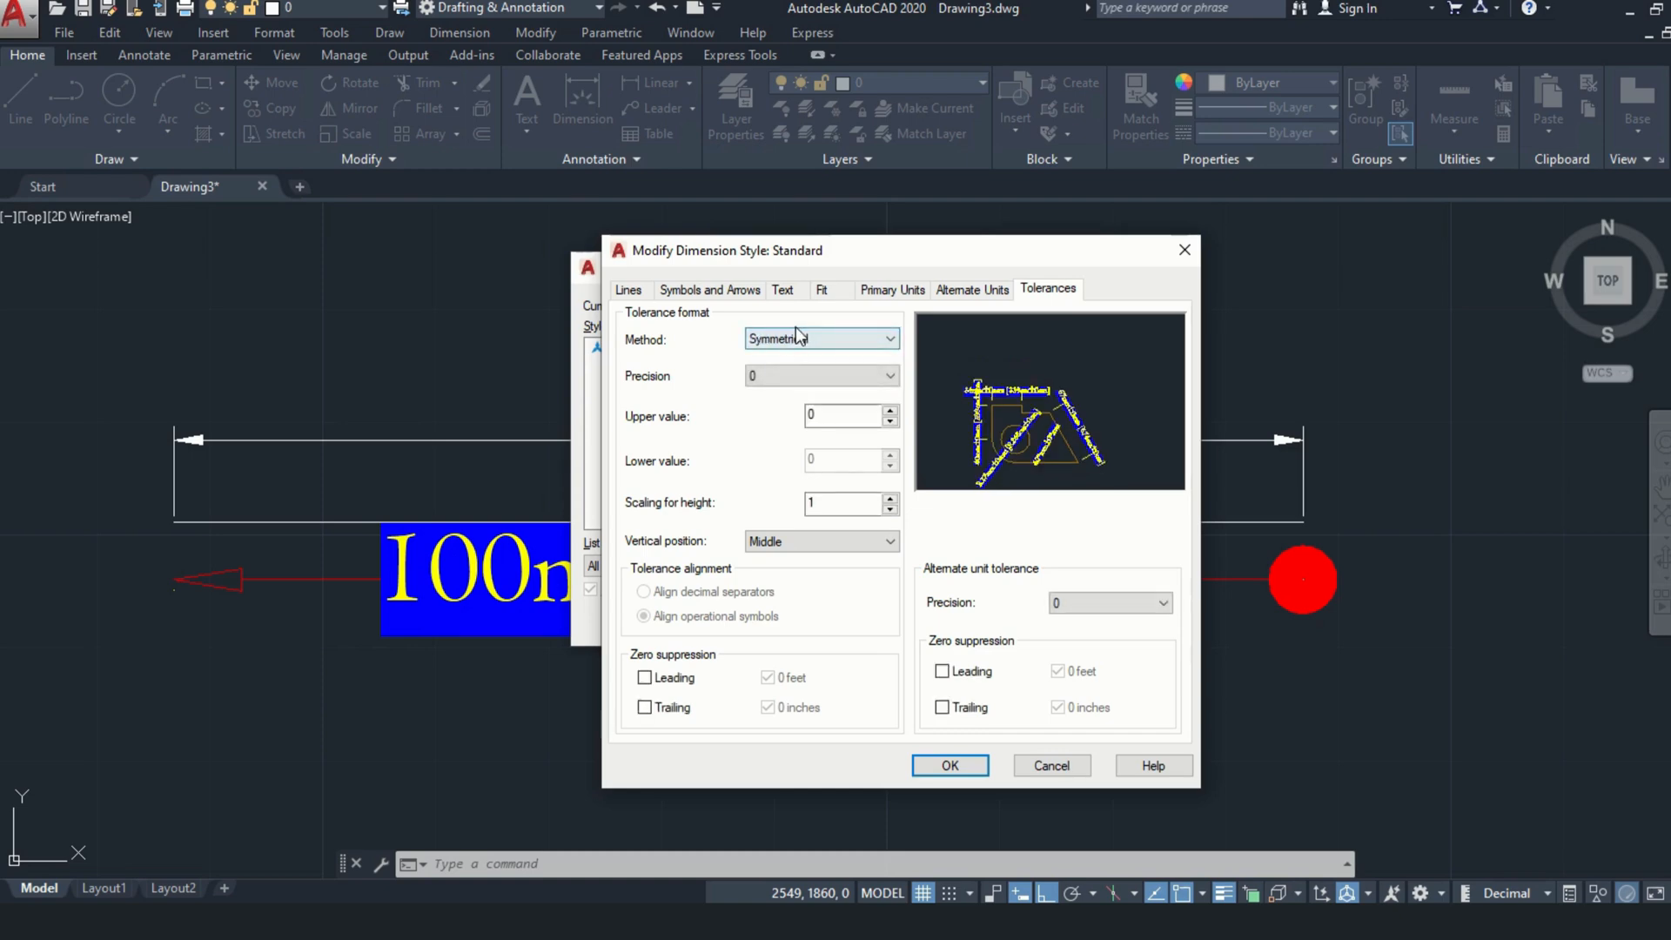
click(797, 338)
click(800, 379)
click(791, 345)
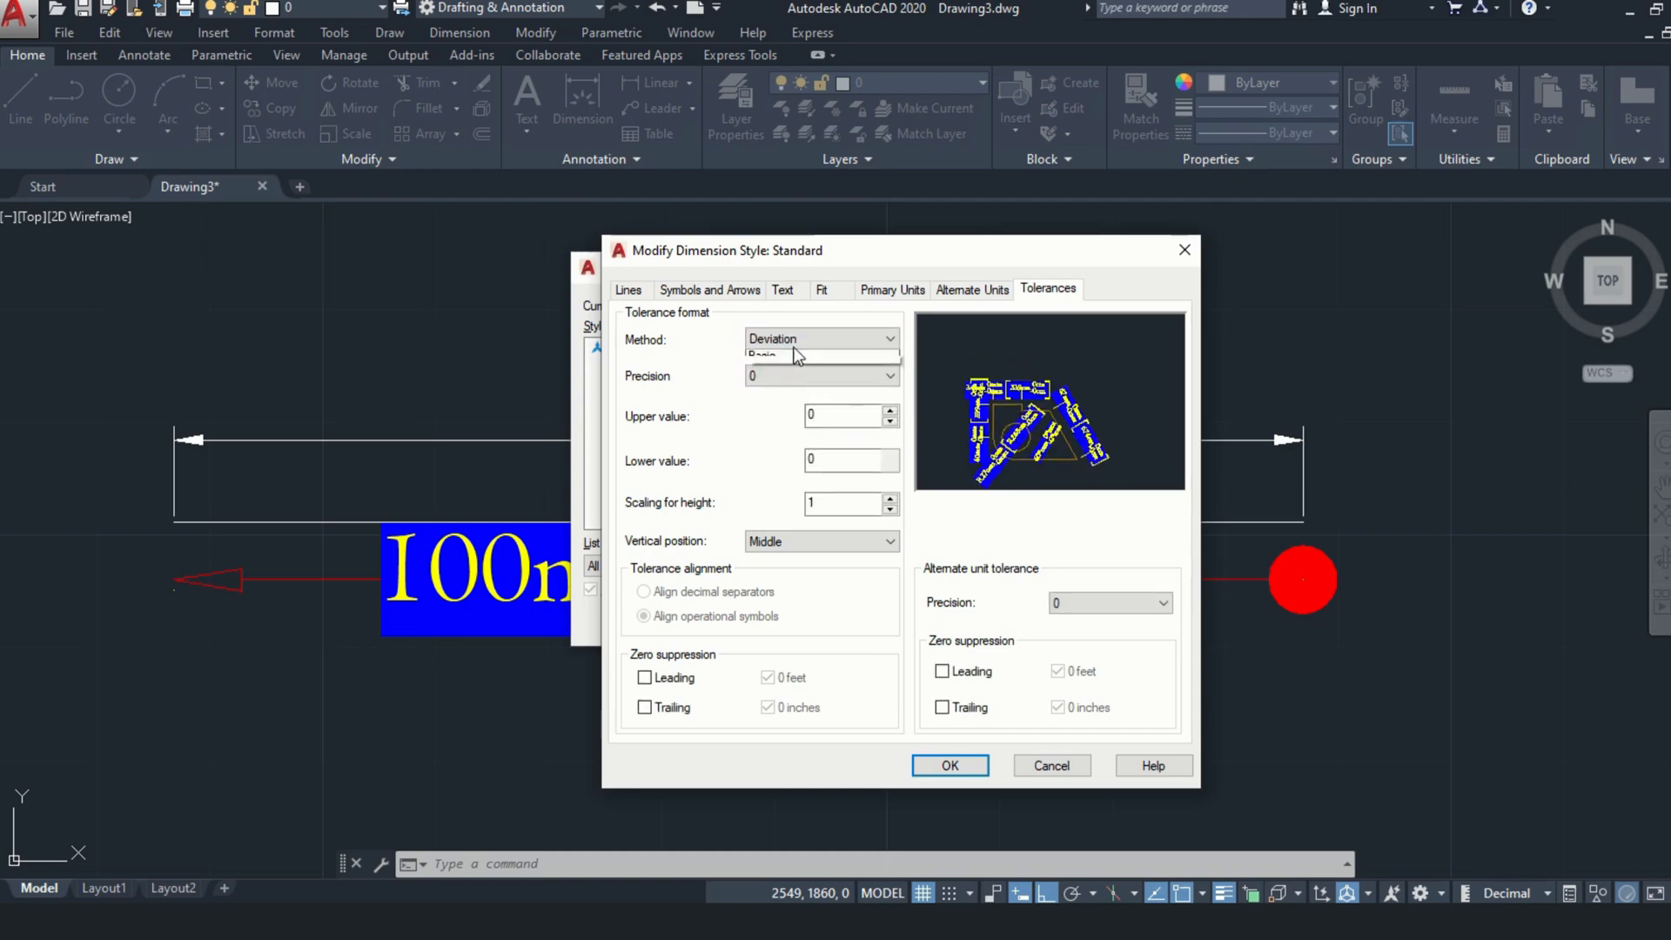
click(796, 416)
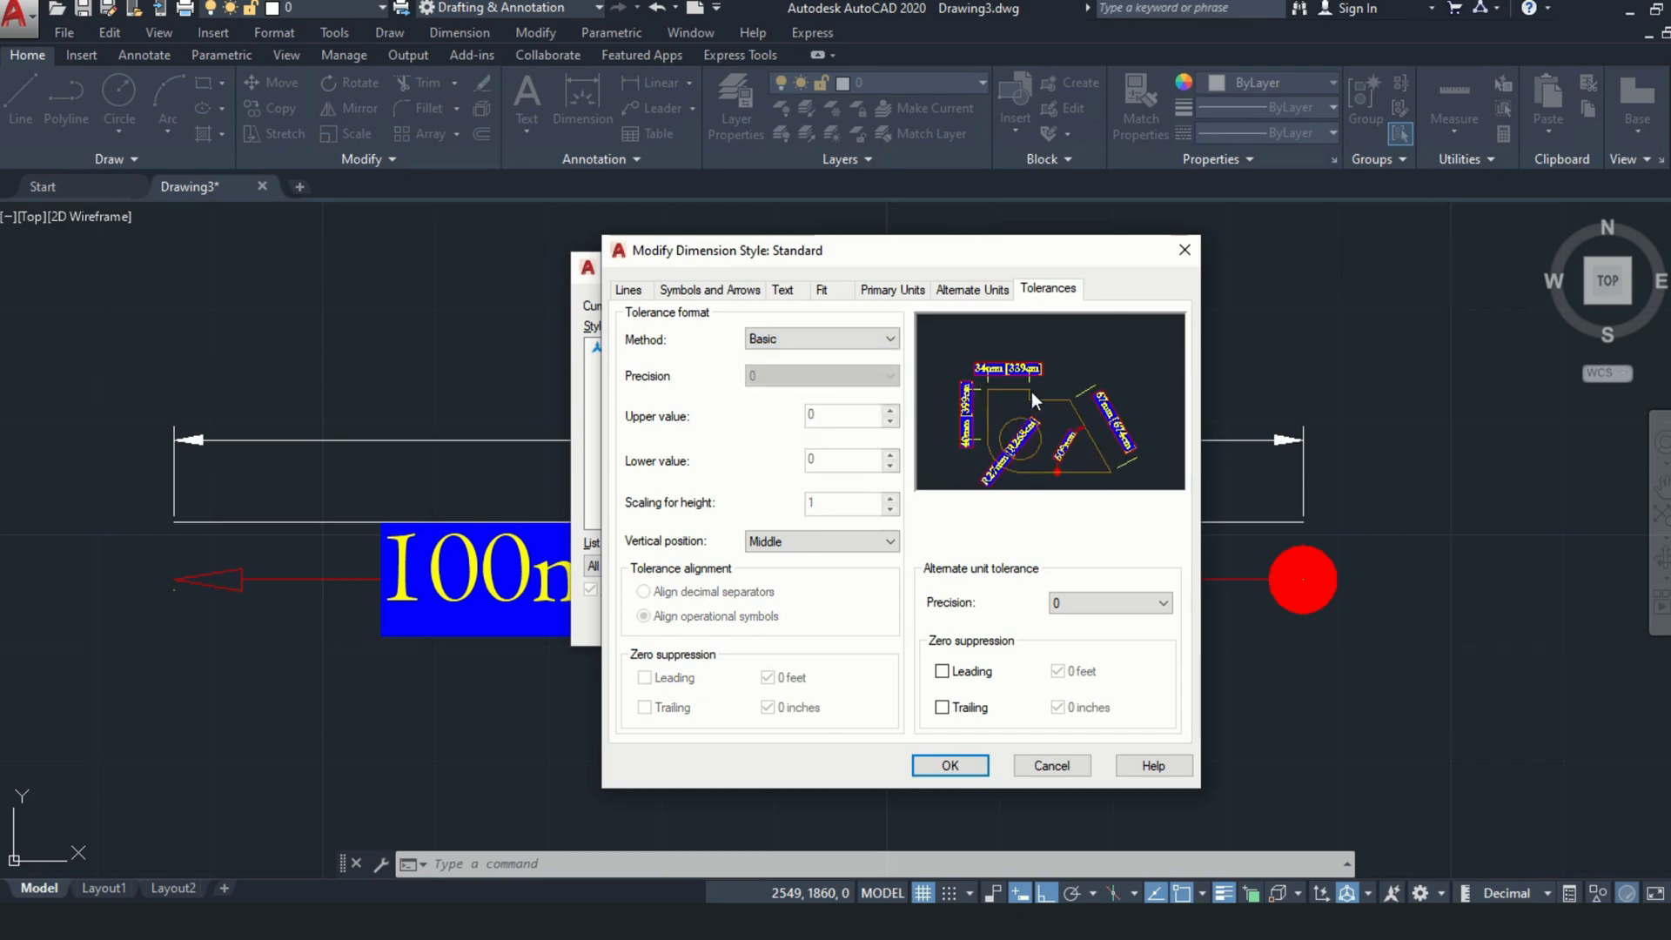
Try different vertical positions for the tolerance text, including Bottom
click(807, 539)
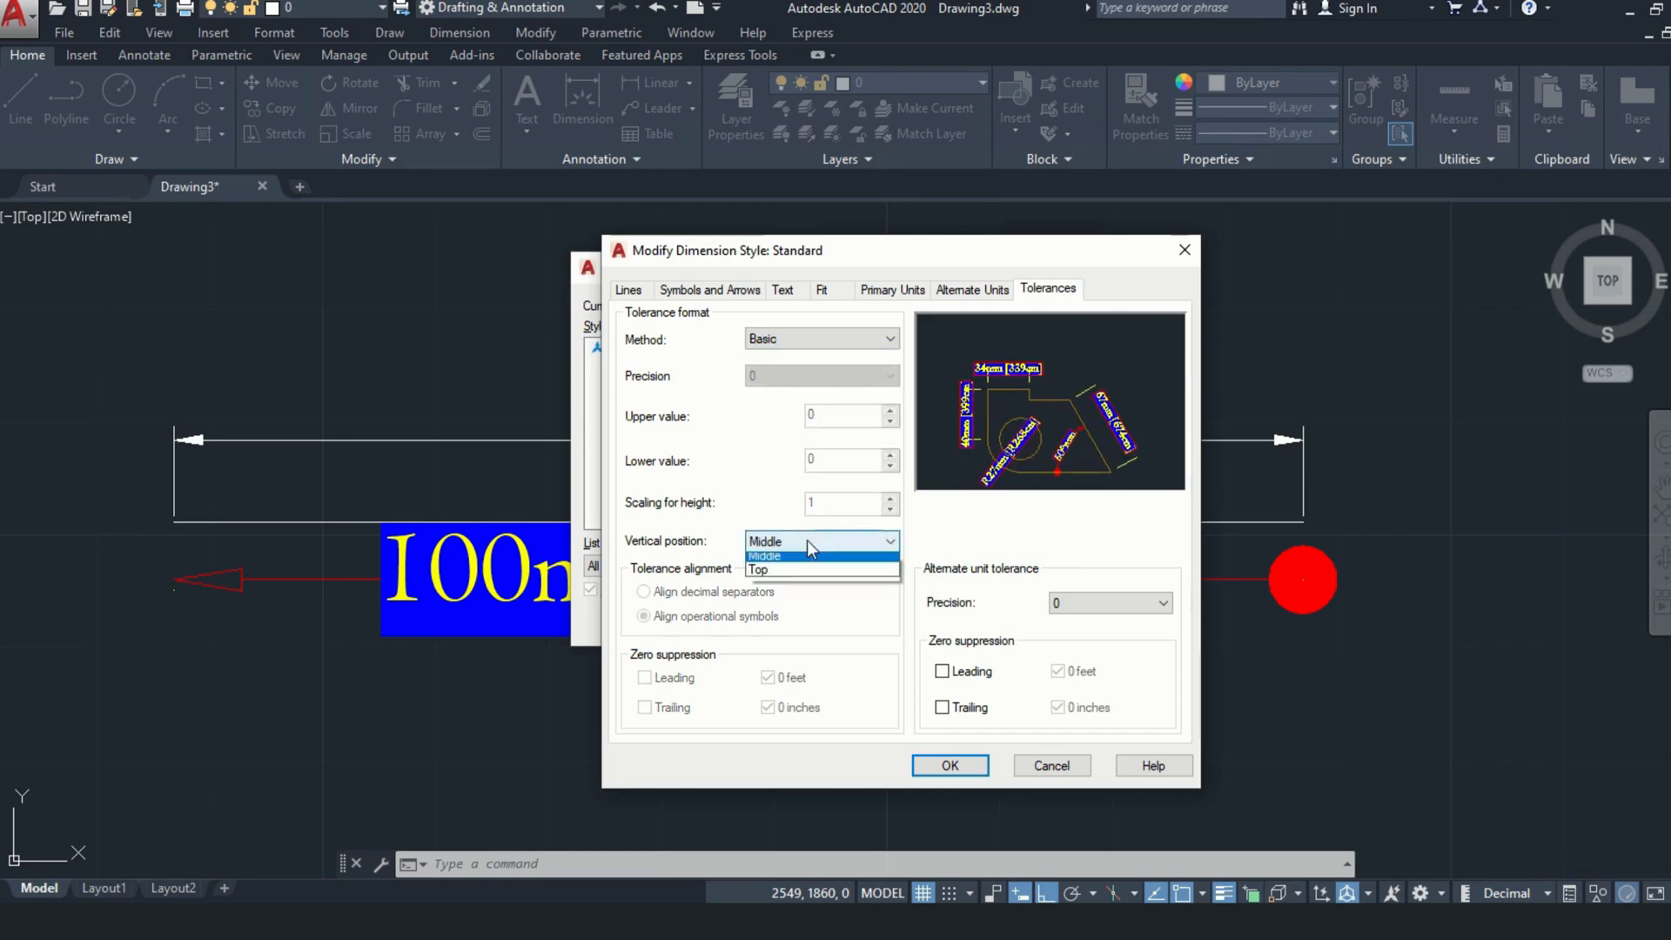
click(807, 562)
click(800, 541)
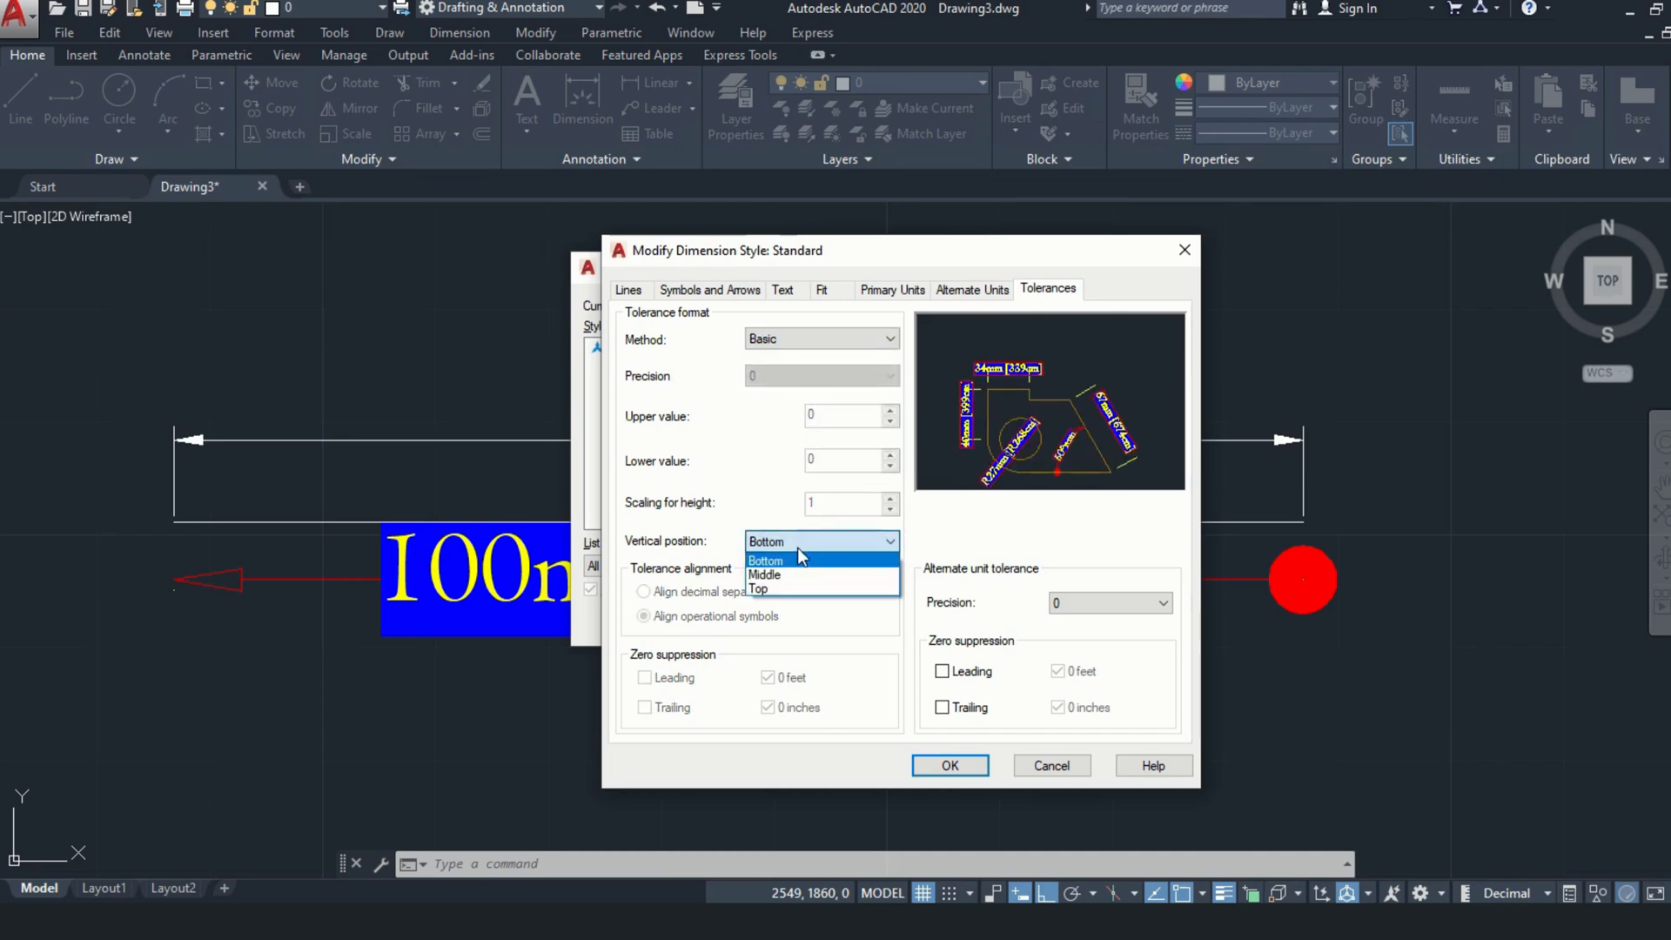
click(797, 585)
click(791, 544)
click(793, 582)
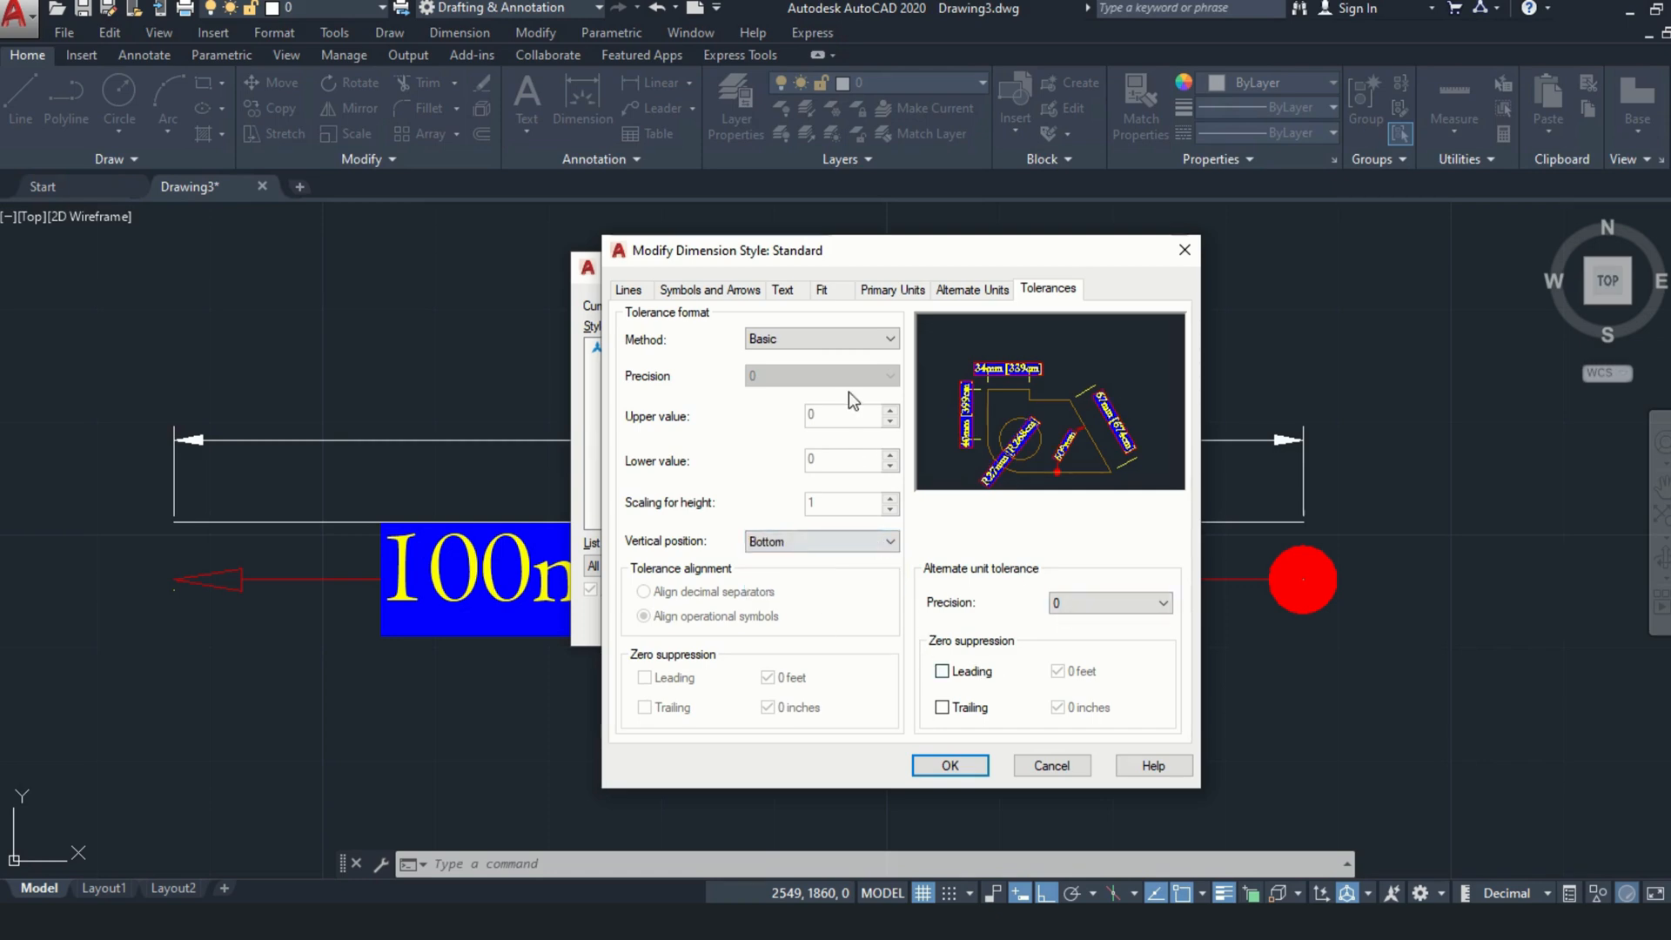
Review the style's primary units, fit, text, arrow and line settings, and leave the dimension style manager without saving the tolerance changes
click(918, 296)
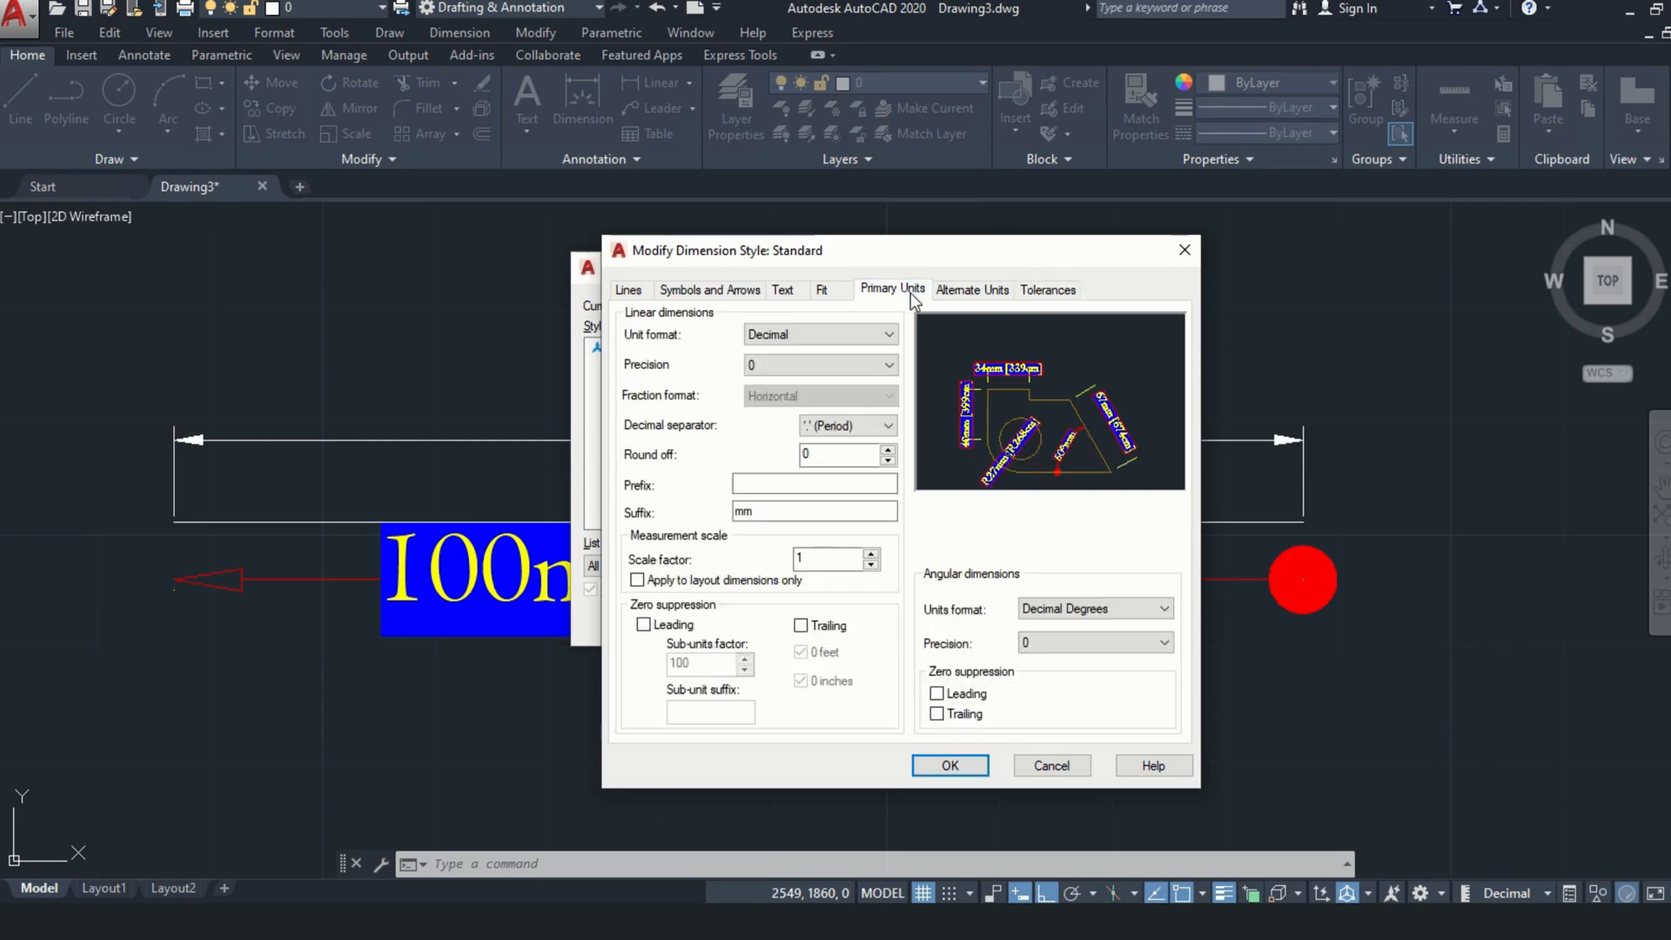
click(844, 296)
click(782, 290)
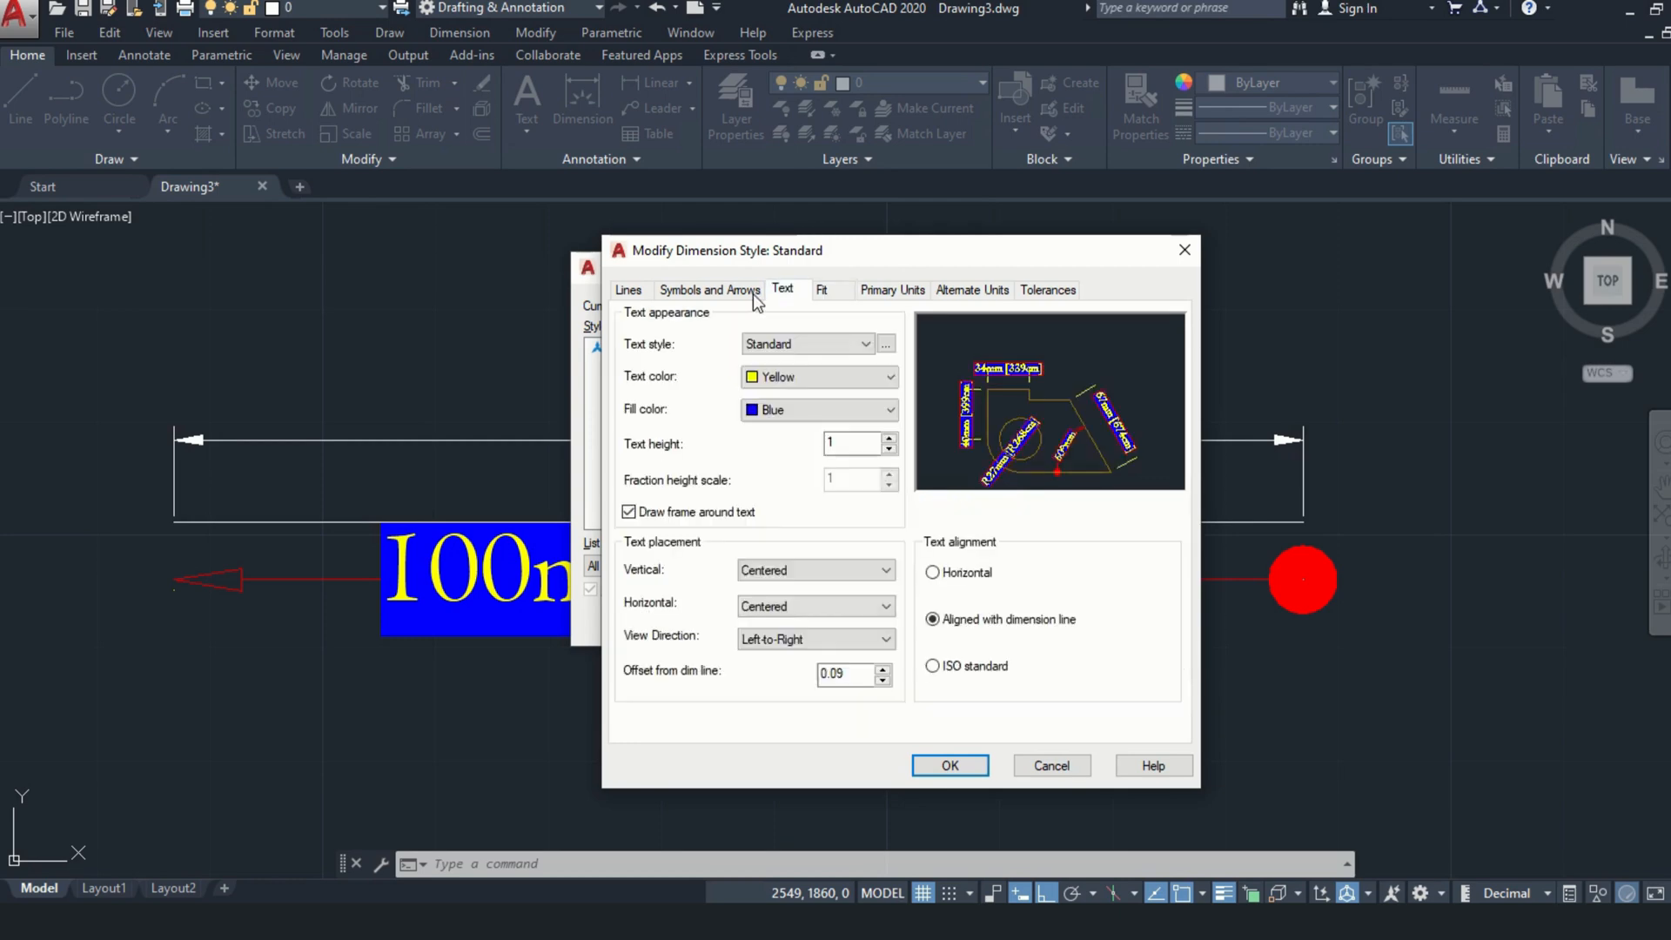
click(687, 296)
click(634, 290)
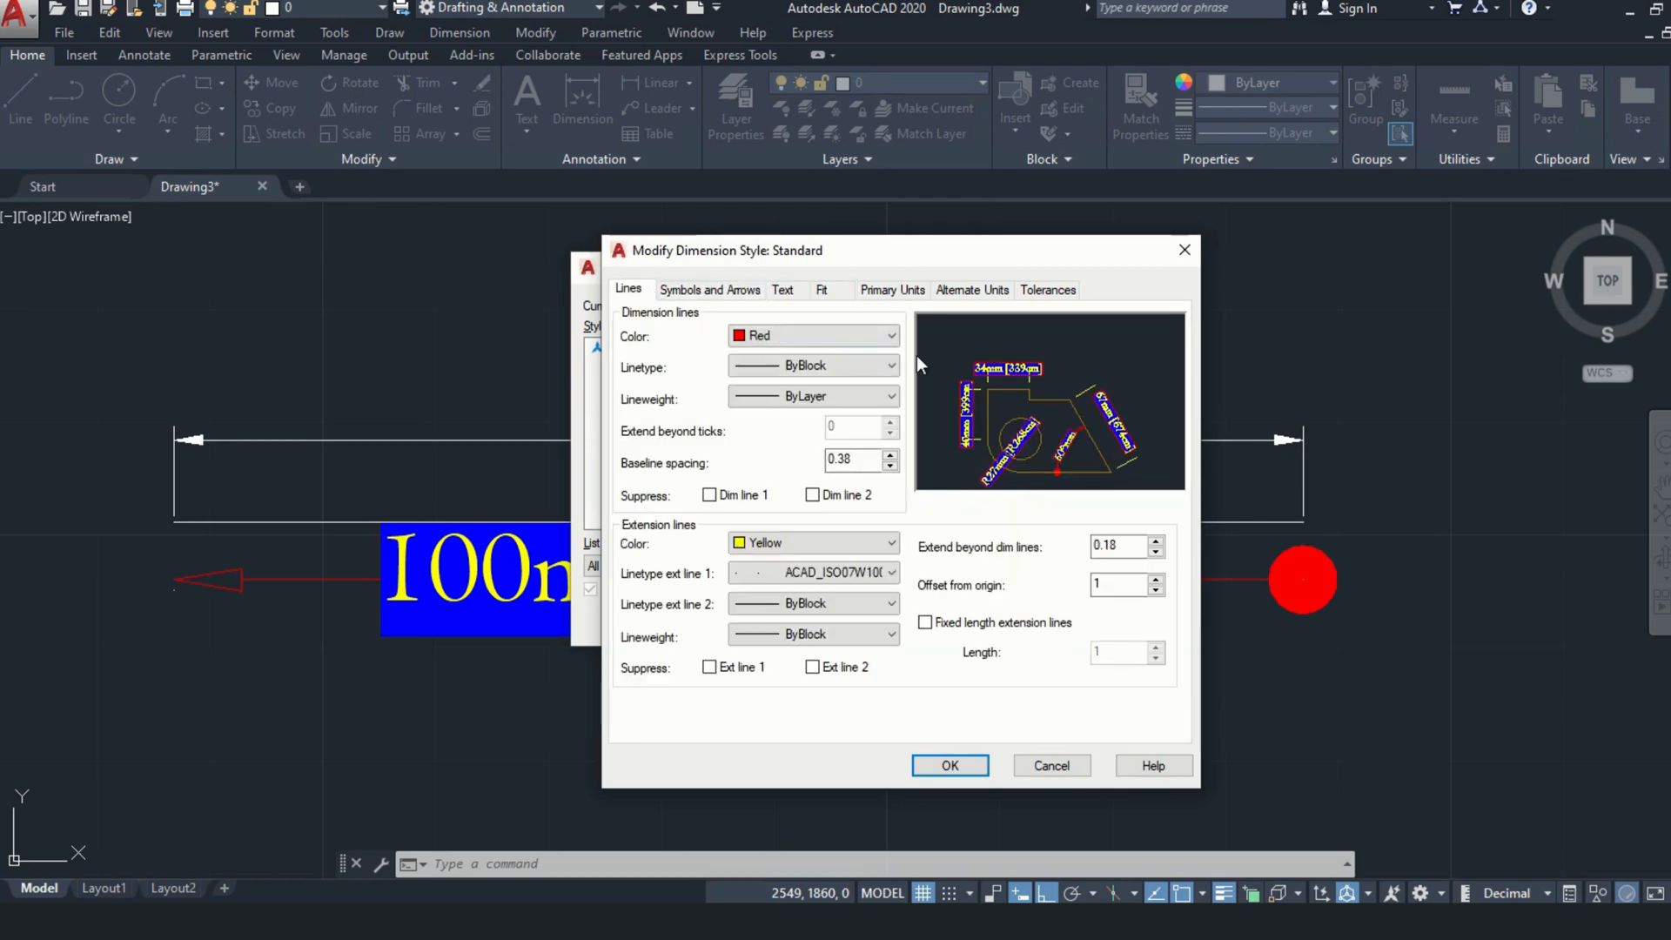
click(1176, 252)
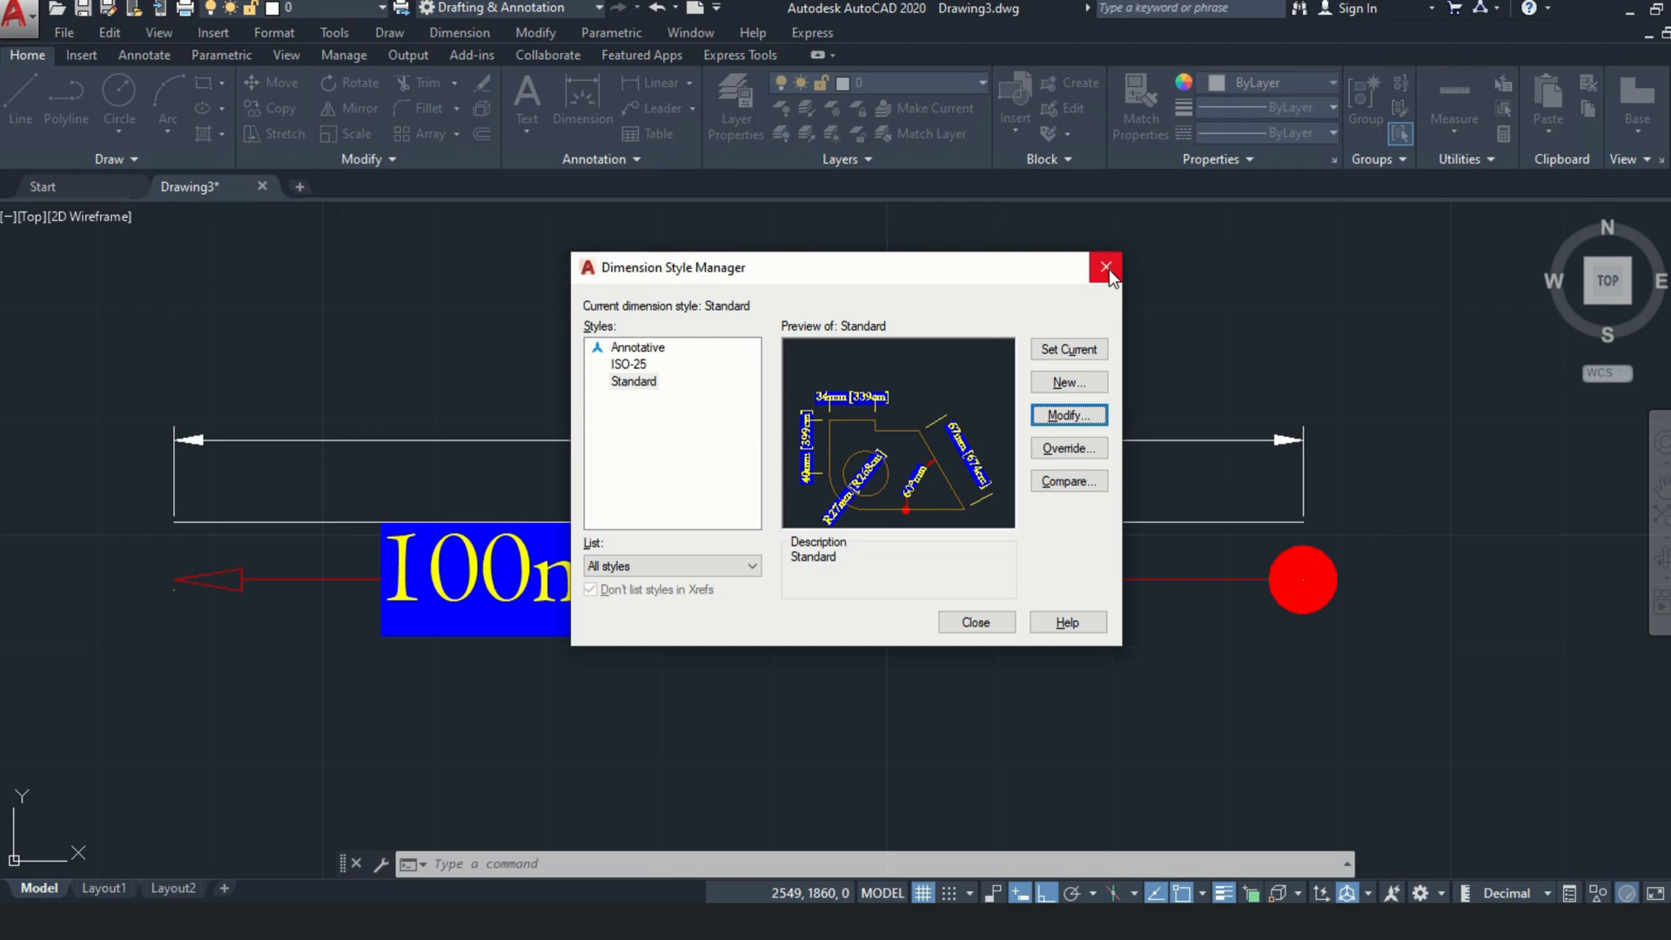
click(1106, 268)
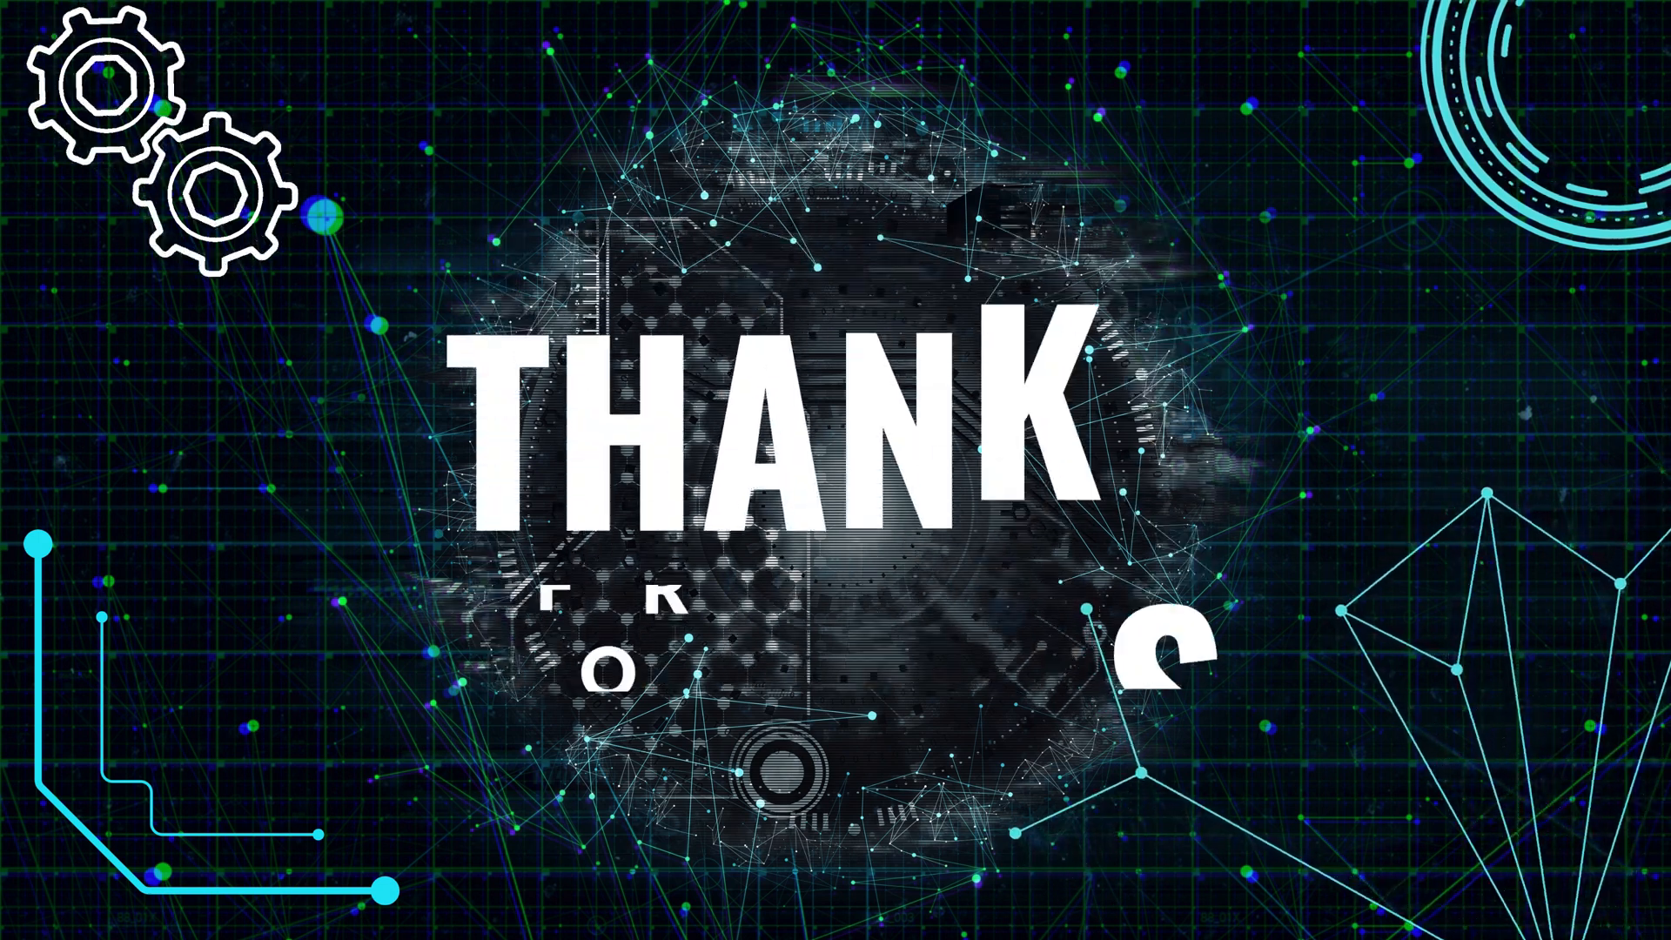